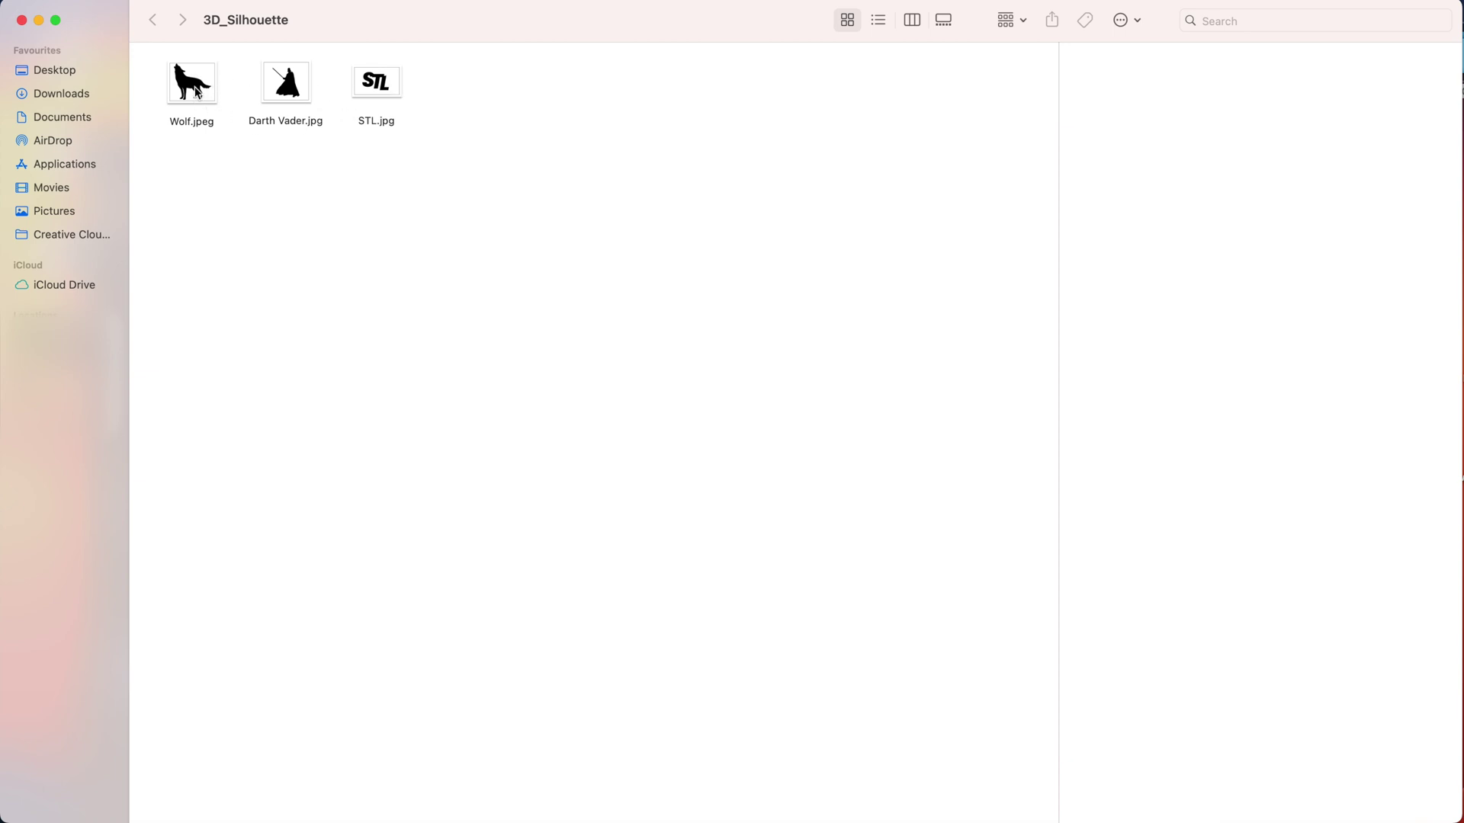
- Preview the Wolf.jpeg, Darth Vader.jpg and STL.jpg silhouette images in the 3D_Silhouette folder
click(196, 92)
click(293, 97)
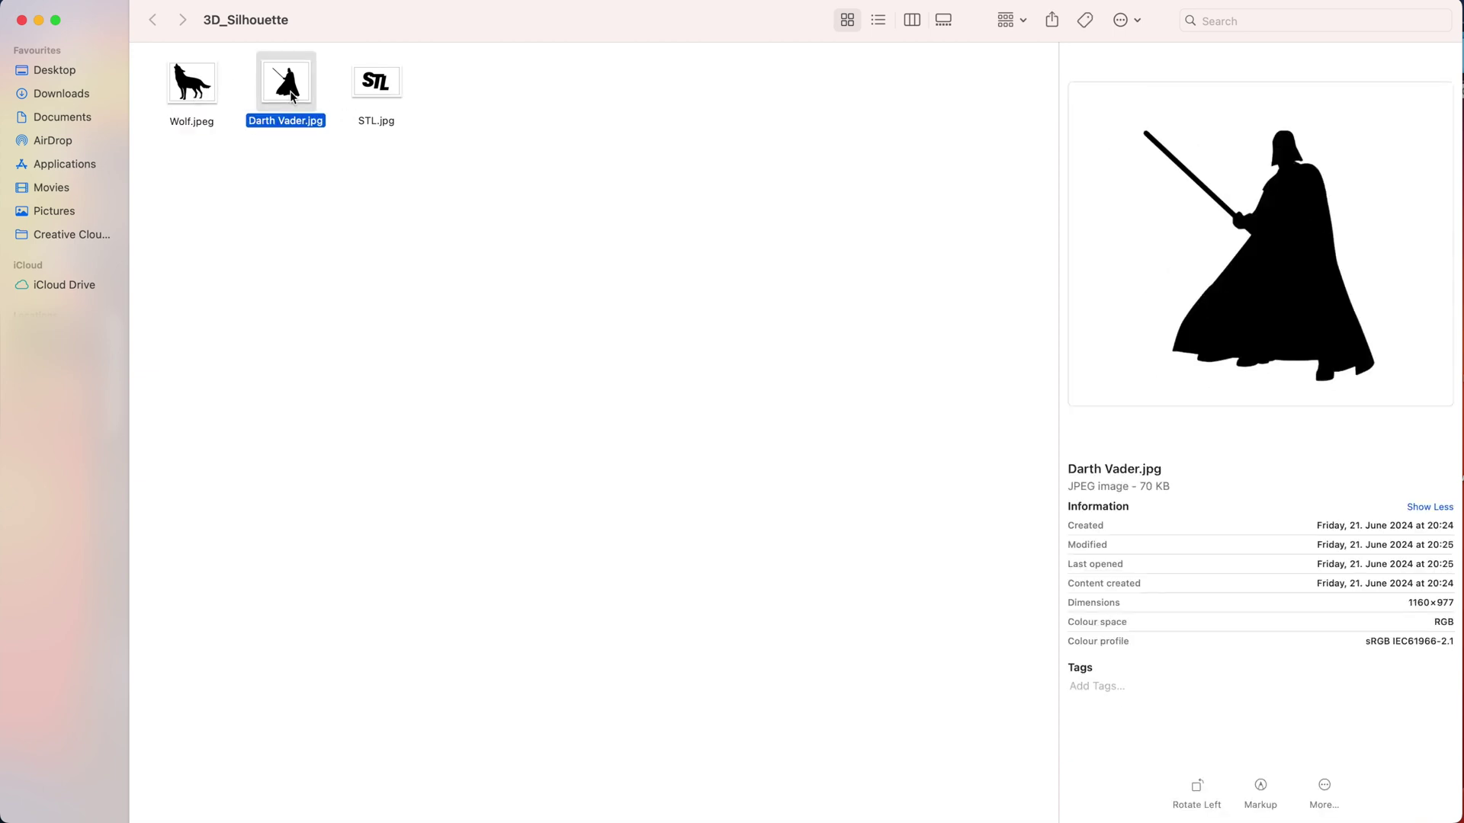
click(368, 85)
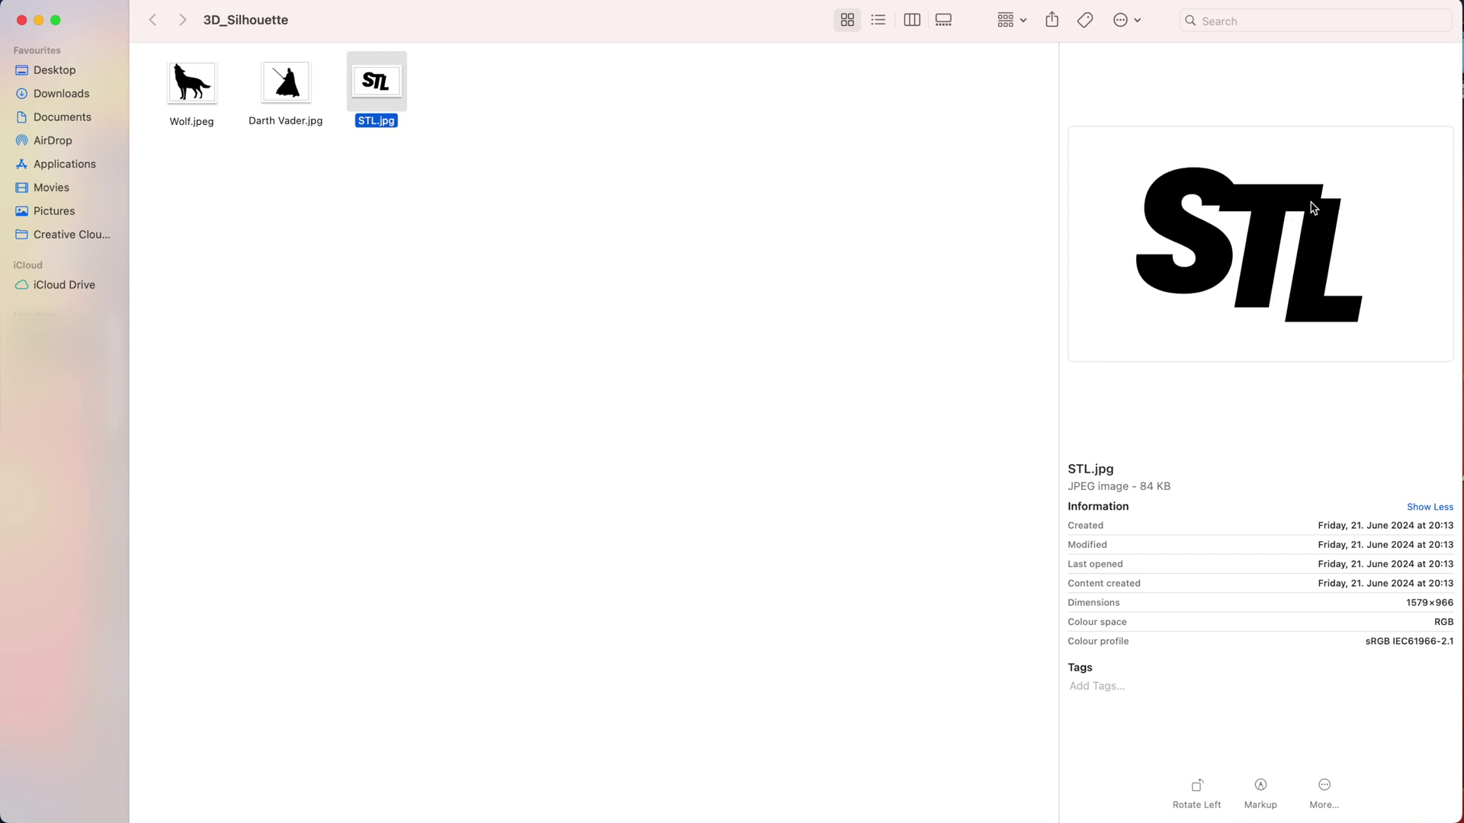
click(316, 99)
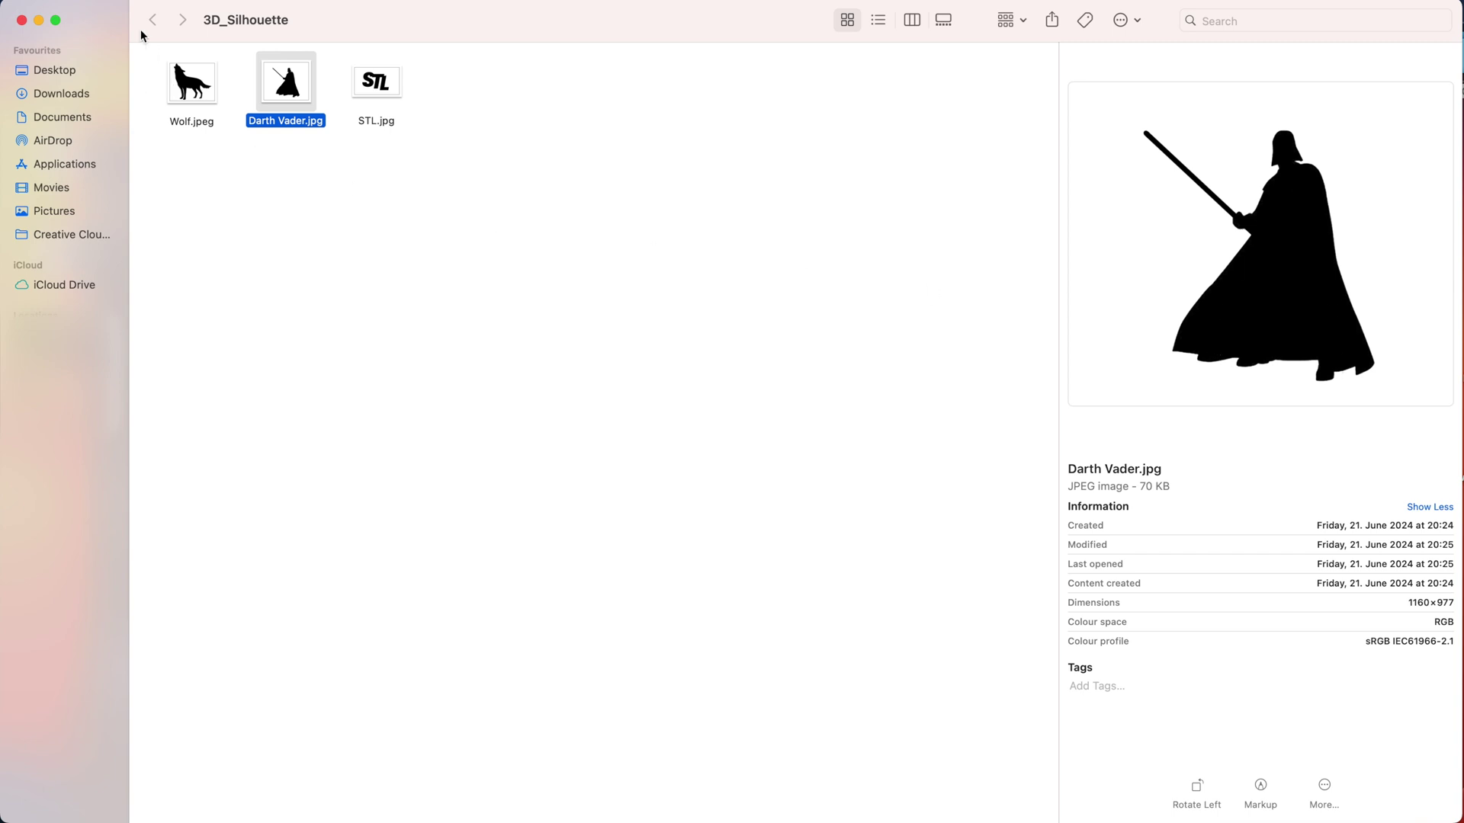
- Close the 3D_Silhouette folder window and open the Convertio website in the browser
click(22, 21)
click(330, 50)
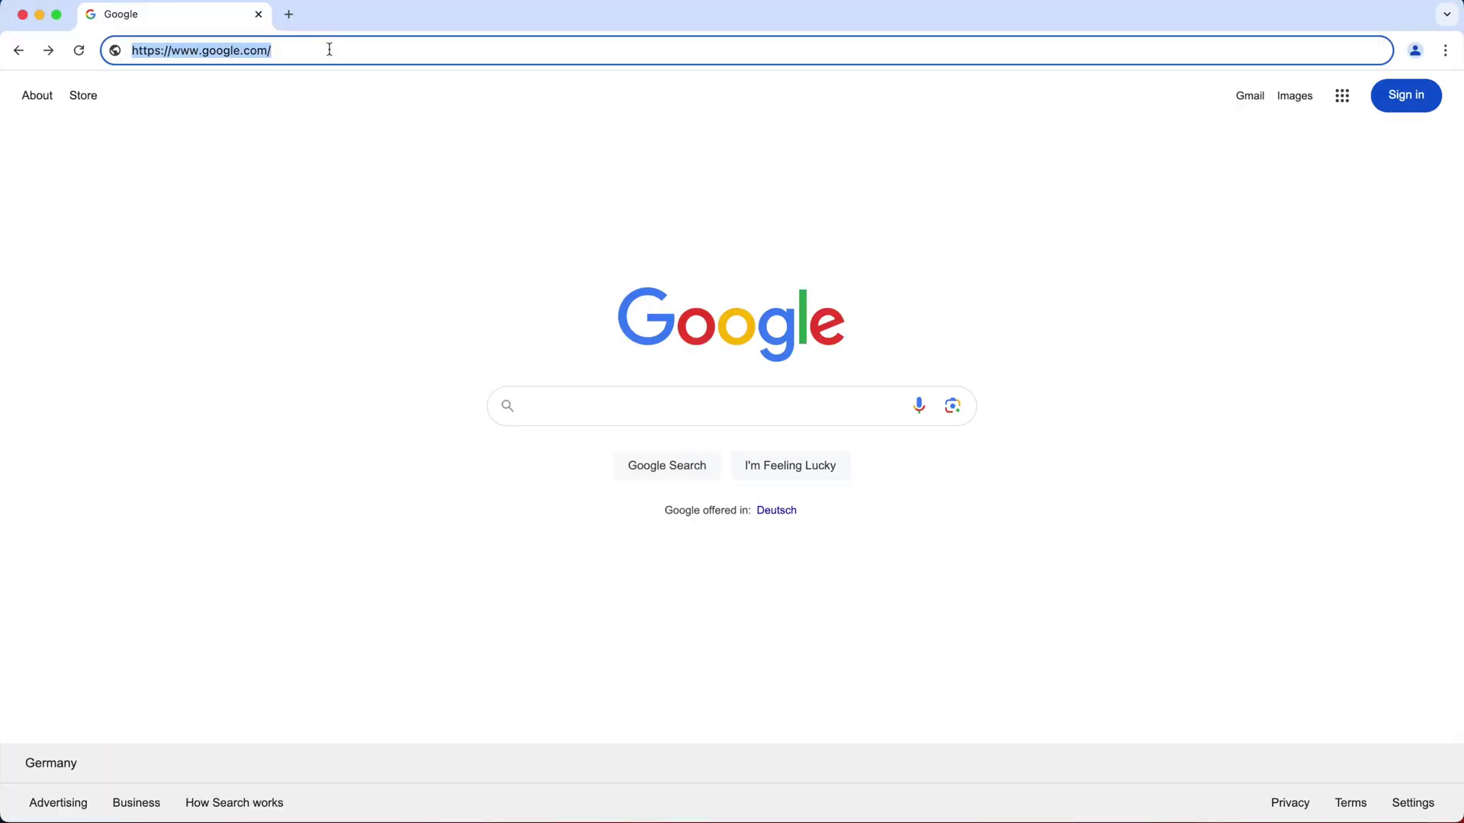
text(conv)
key(Return)
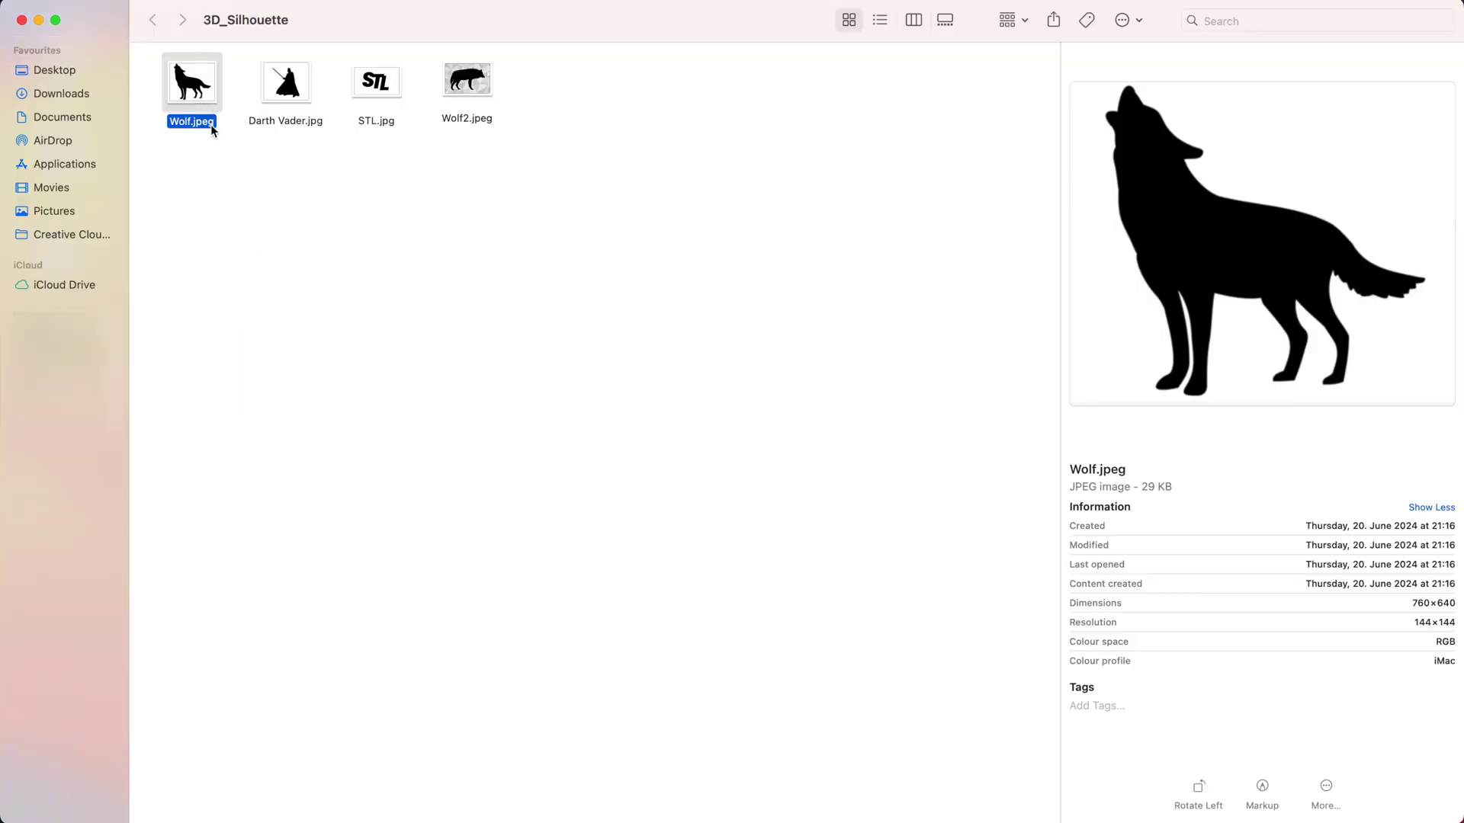
- Preview Darth Vader.jpg, STL.jpg and Wolf2.jpeg in the 3D_Silhouette folder
click(282, 122)
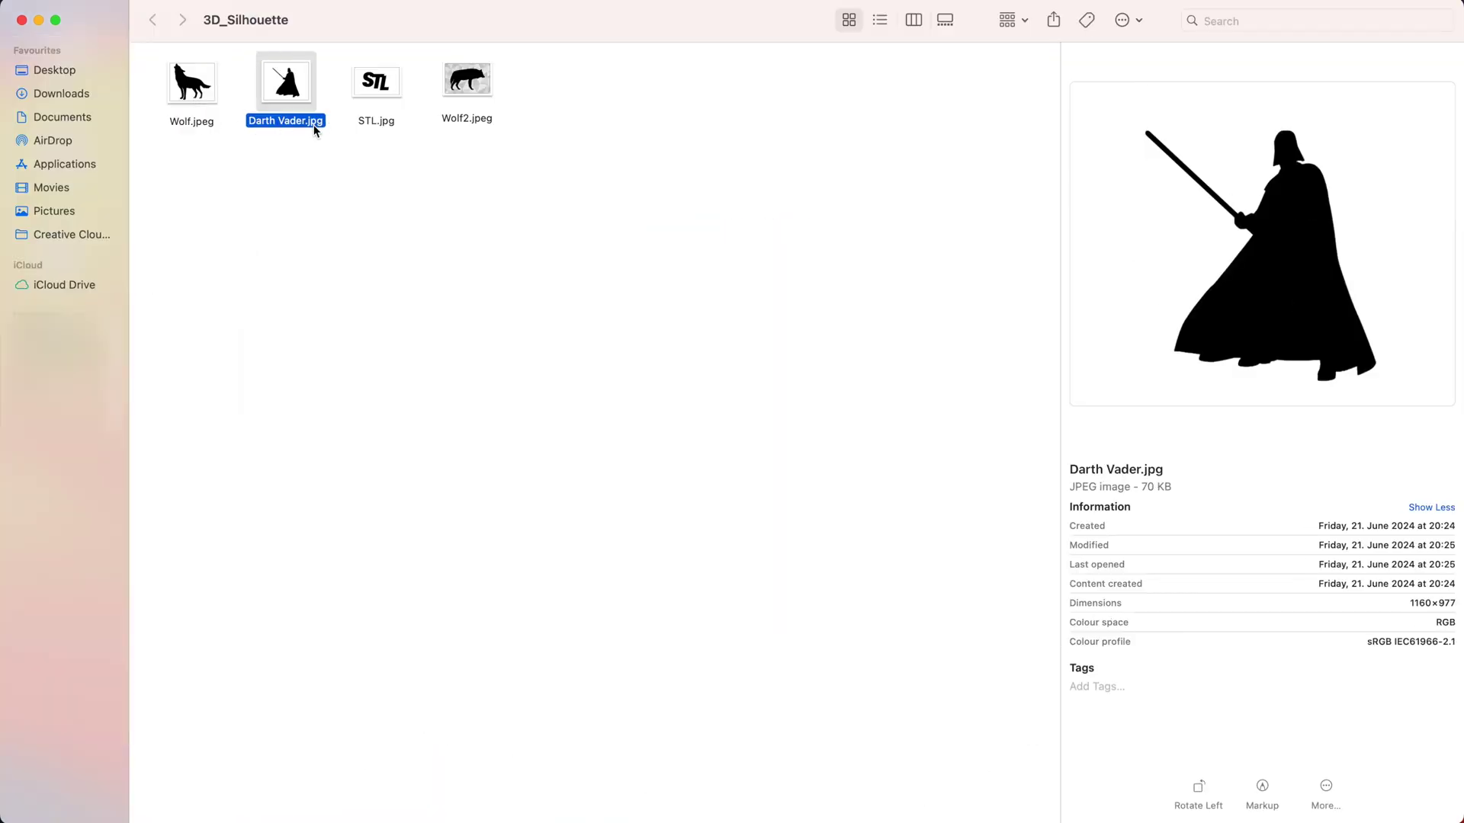
click(386, 91)
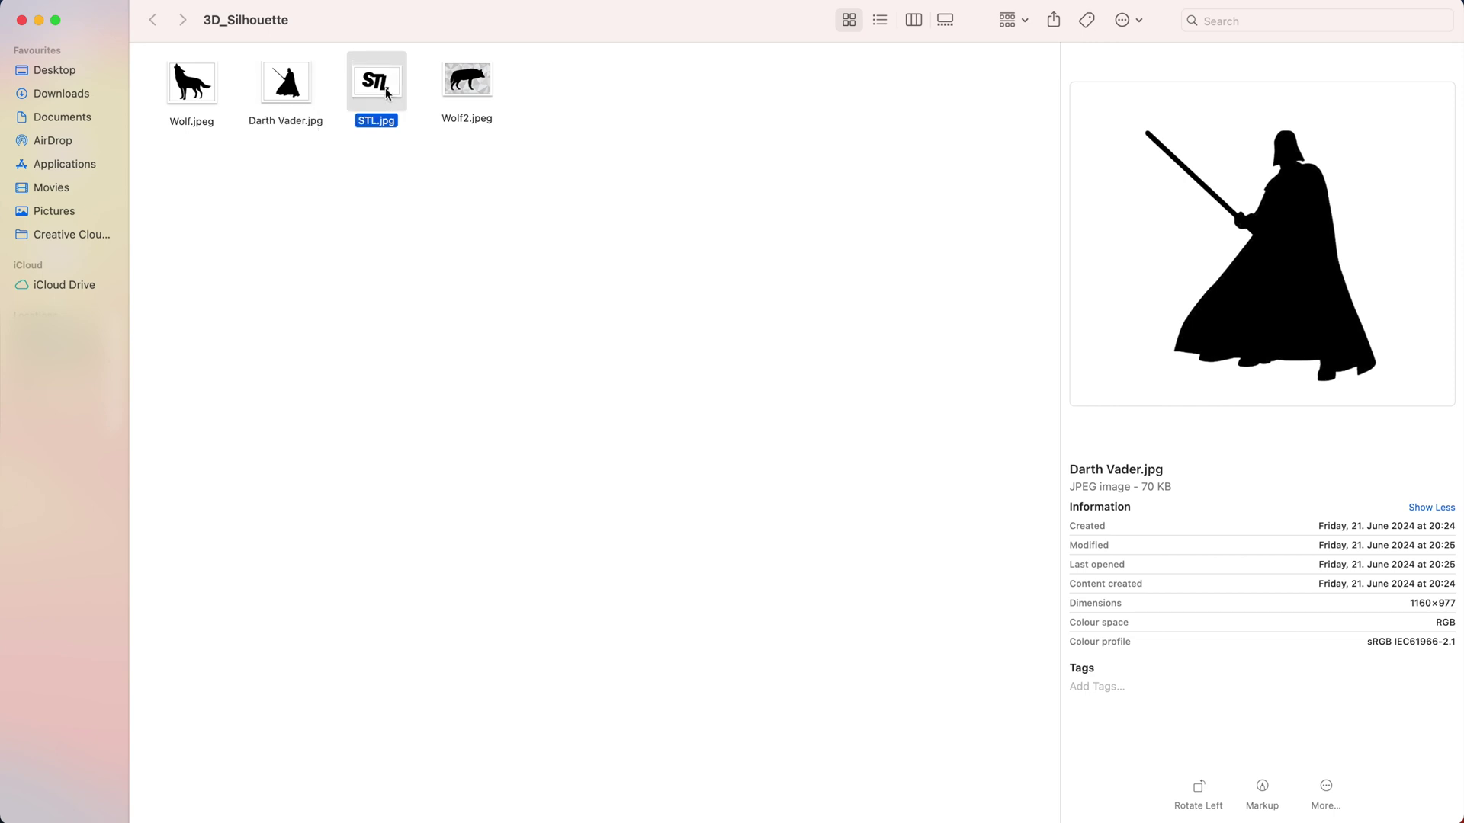
click(479, 91)
right_click(481, 92)
click(463, 149)
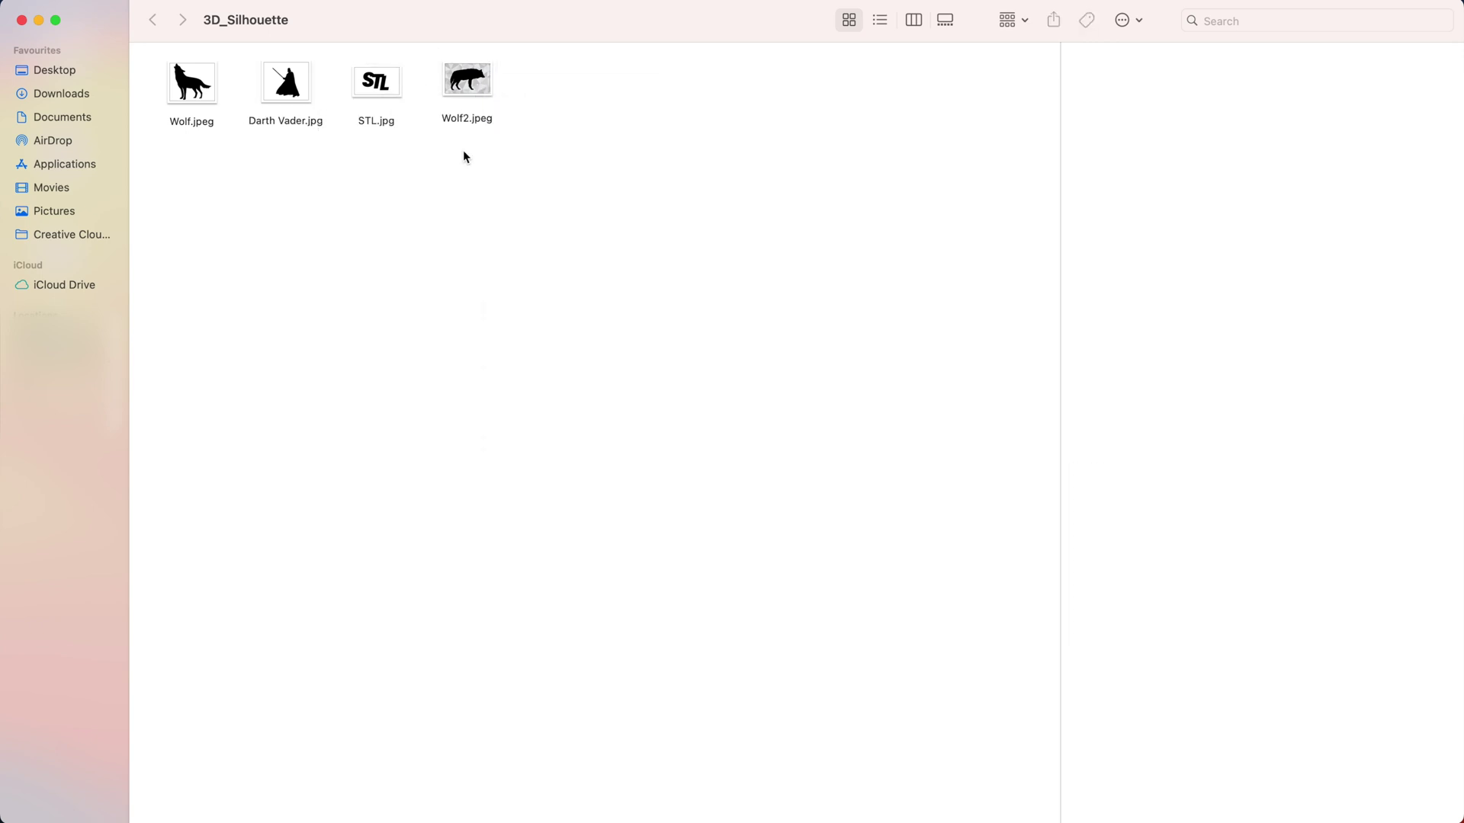
- Remove the background from the Wolf2.jpeg image in the 3D_Silhouette folder
click(472, 86)
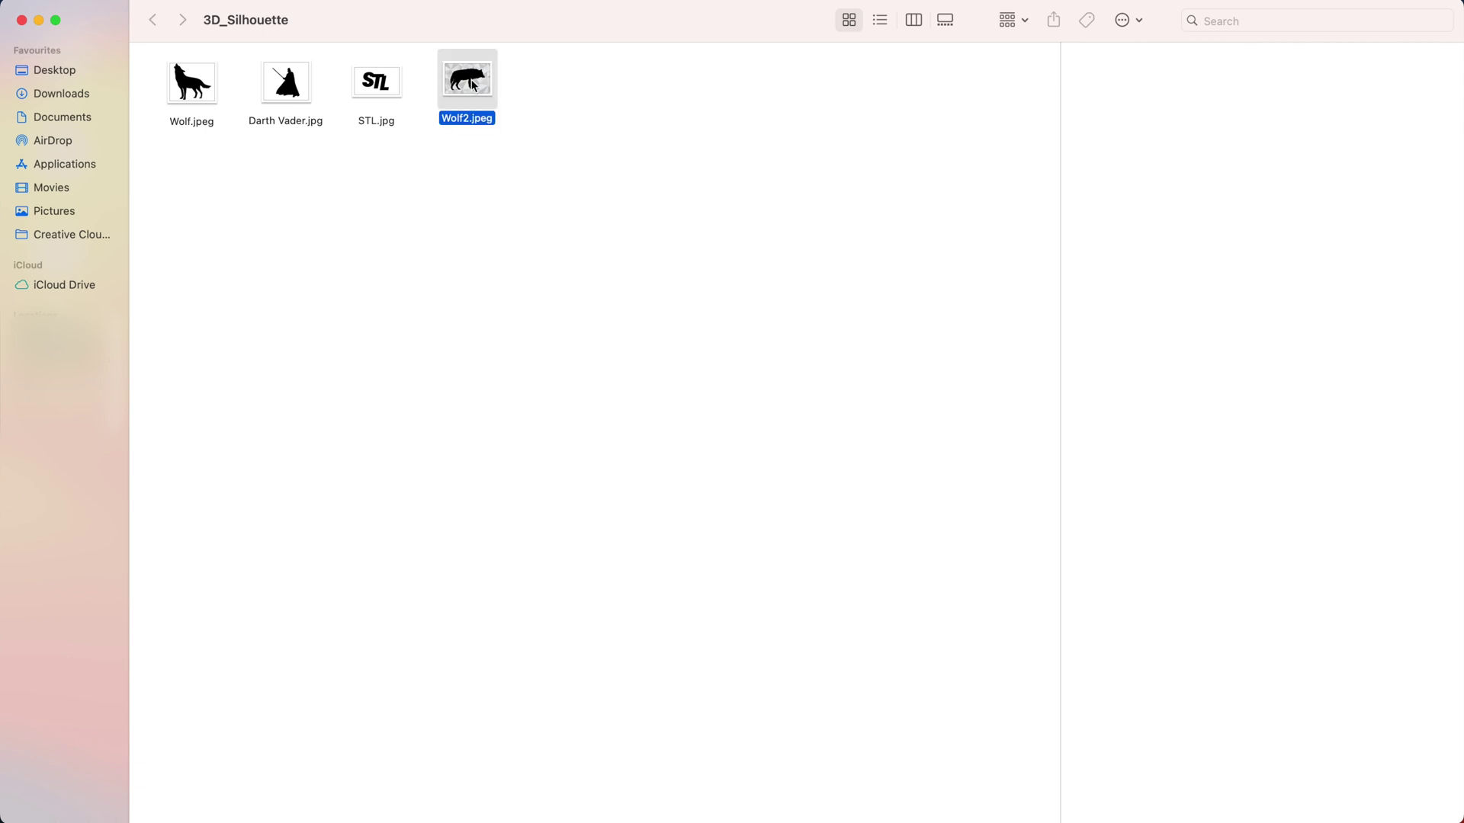
right_click(473, 86)
mouse_move(610, 405)
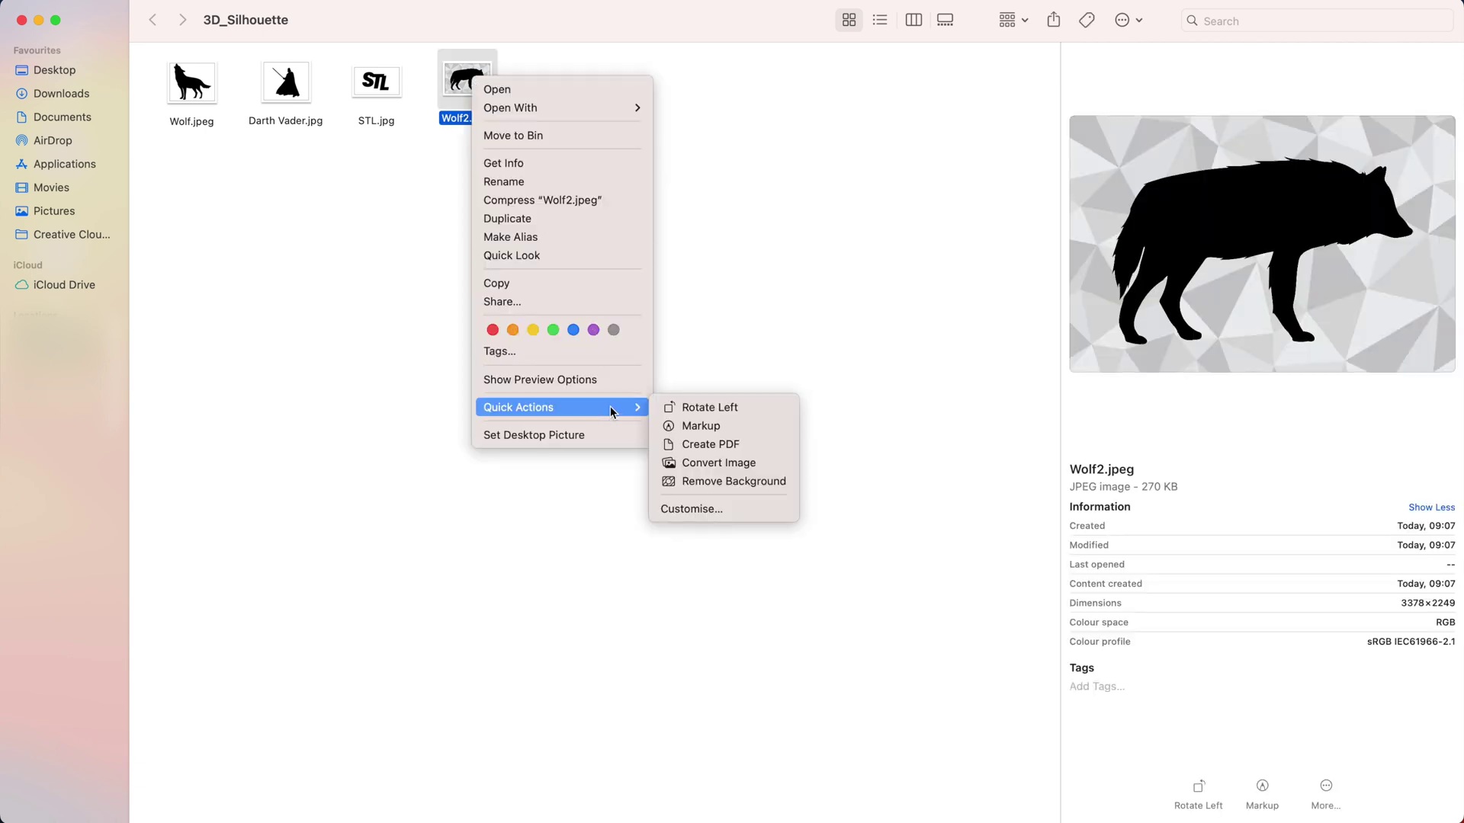
click(734, 482)
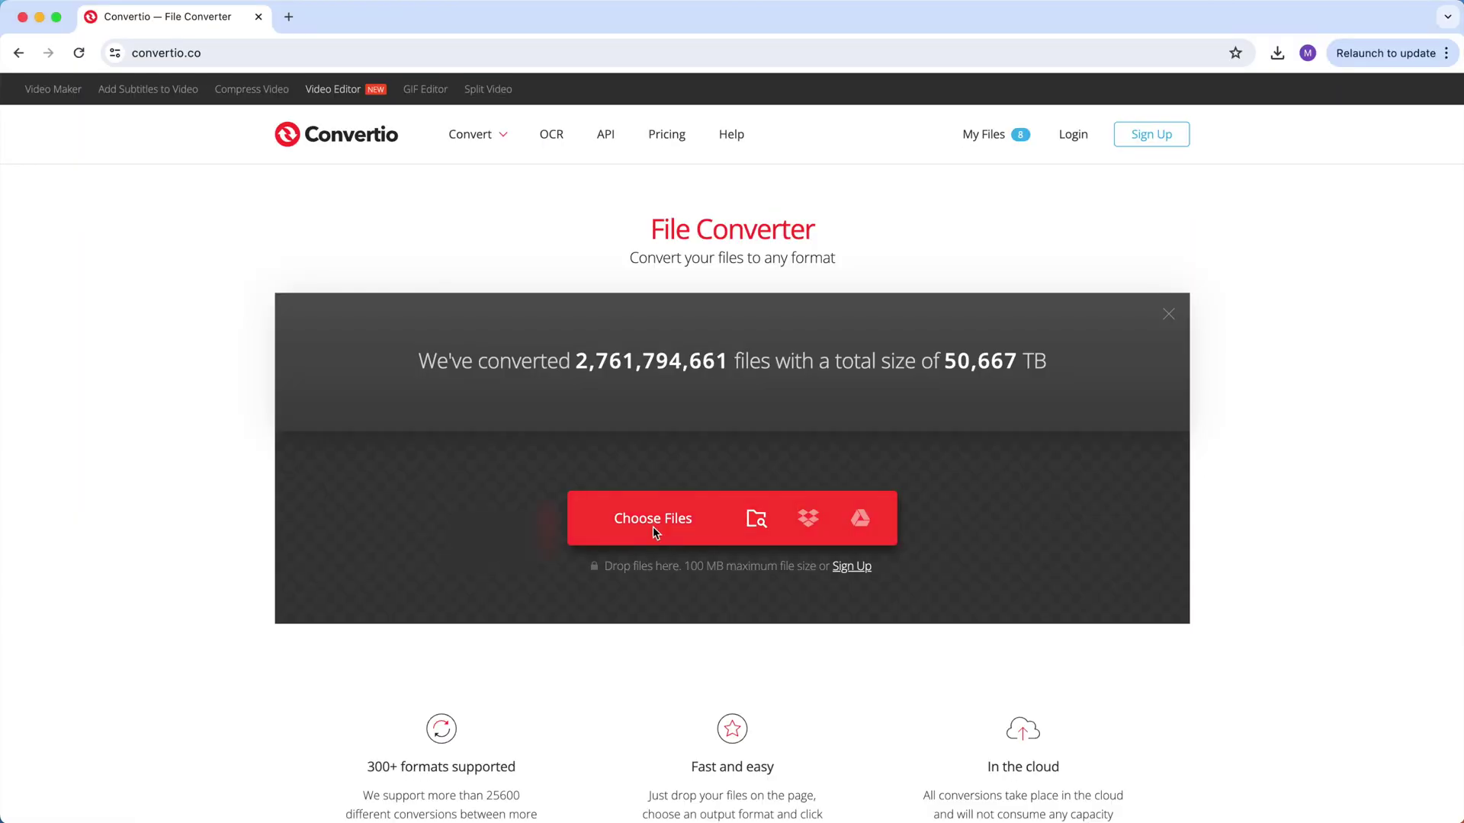
- Upload Wolf.jpeg to Convertio, convert it to SVG and download the converted file
click(652, 519)
double_click(592, 354)
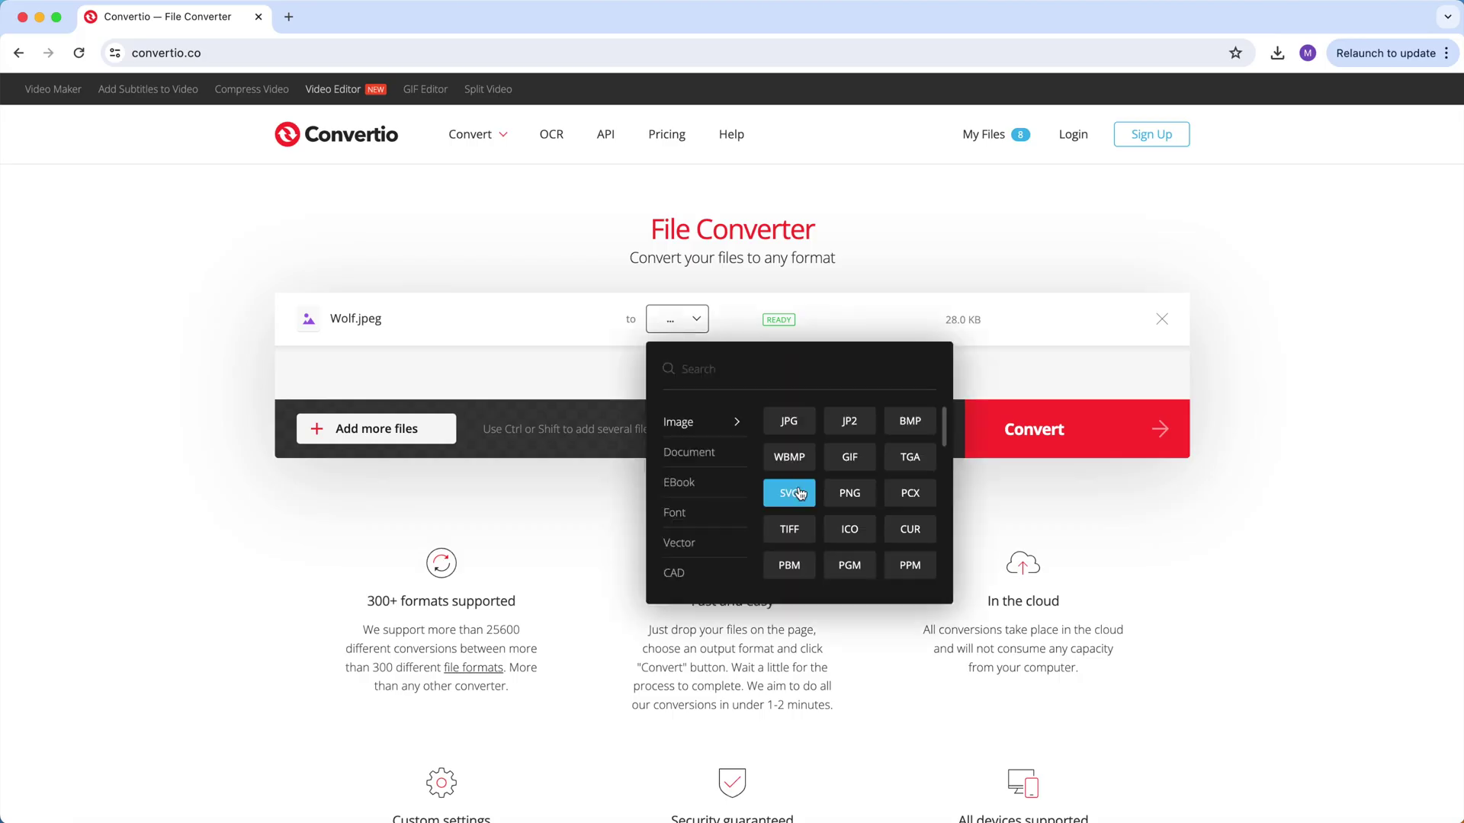
click(789, 494)
click(1056, 439)
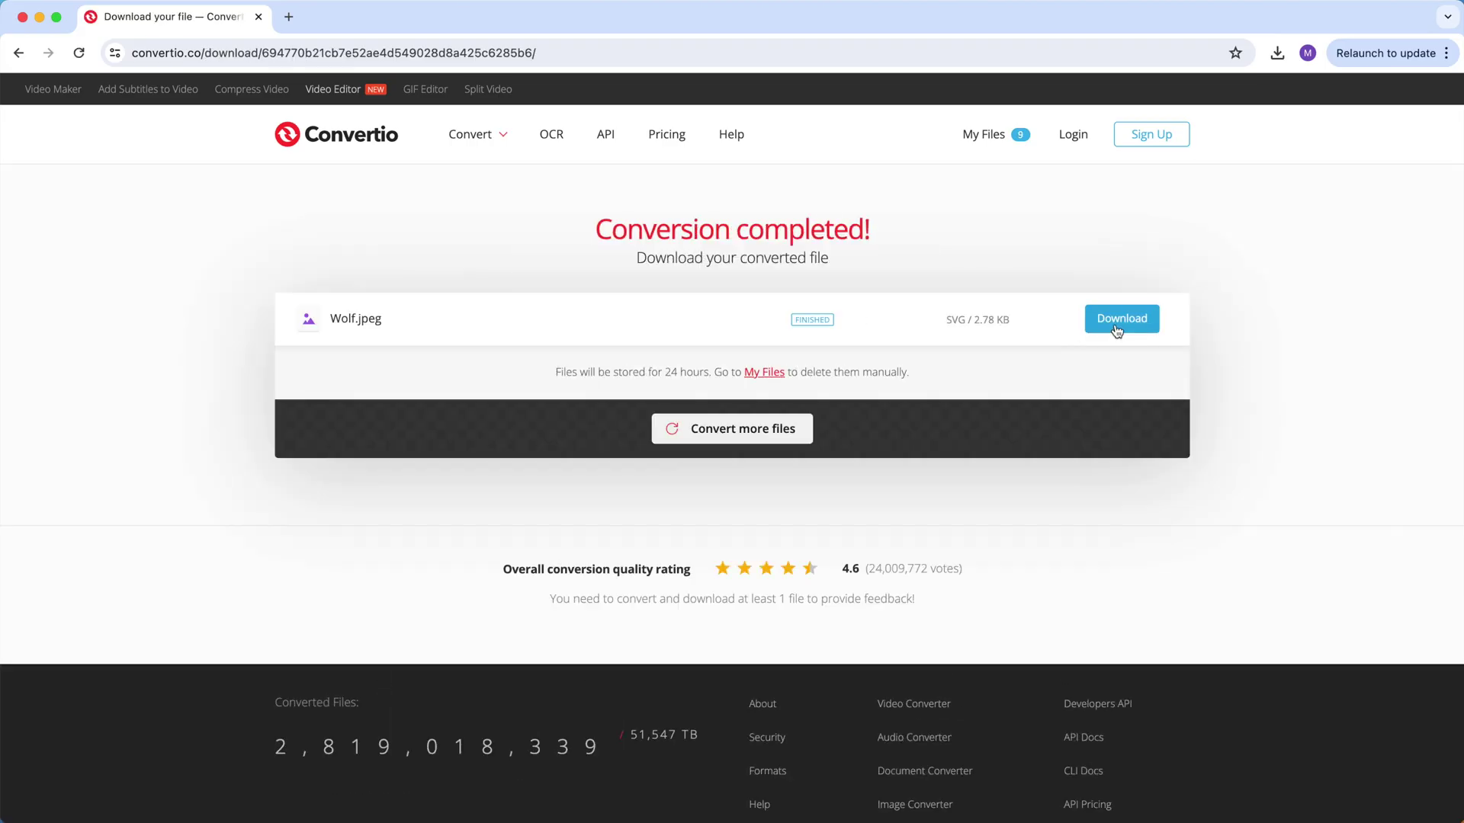
click(1115, 330)
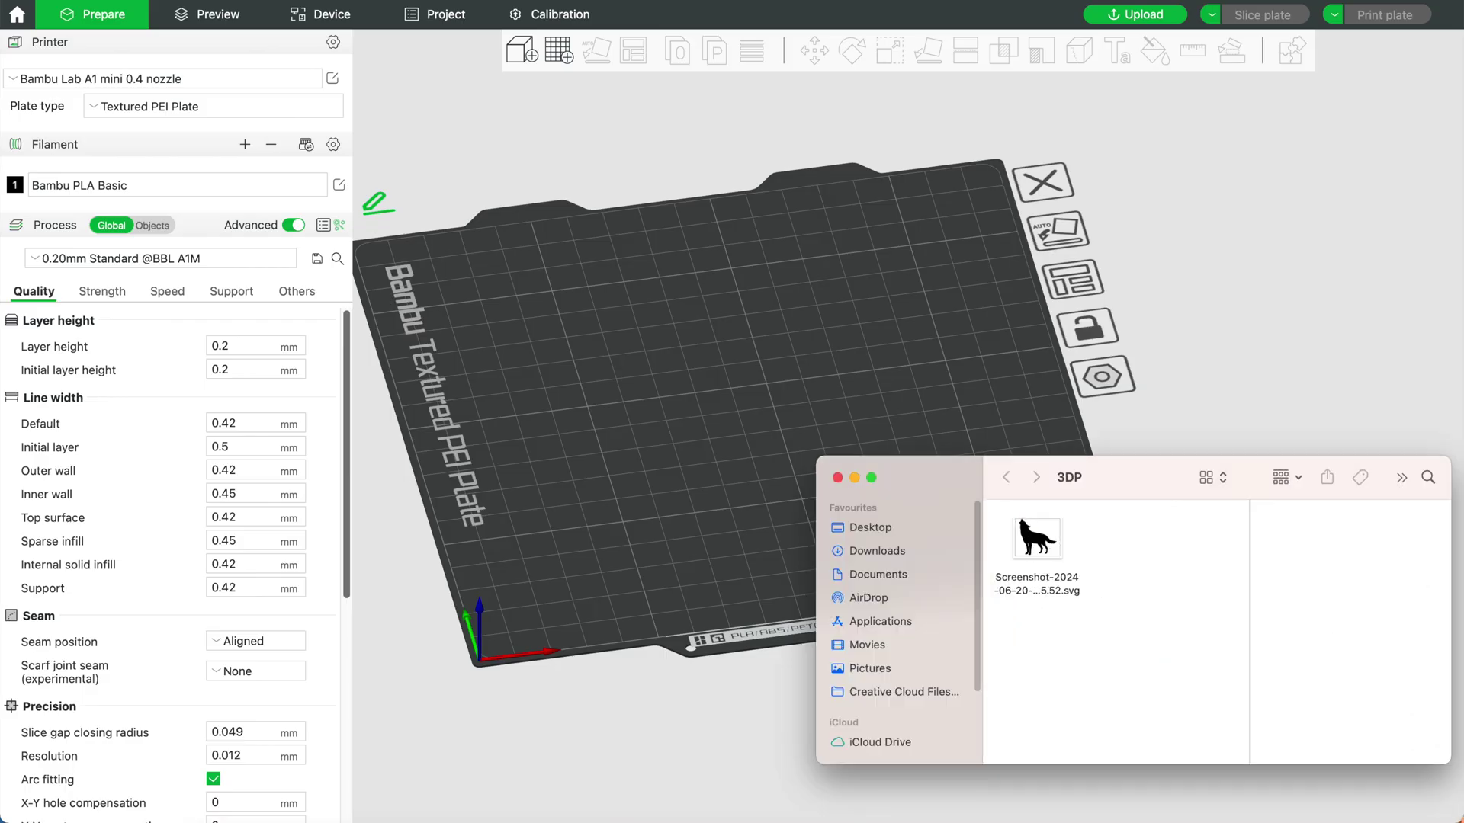
- Import the wolf SVG onto the Bambu Studio plate and scale it down to about 101 x 98 x 4.5 mm
drag(1036, 537, 681, 364)
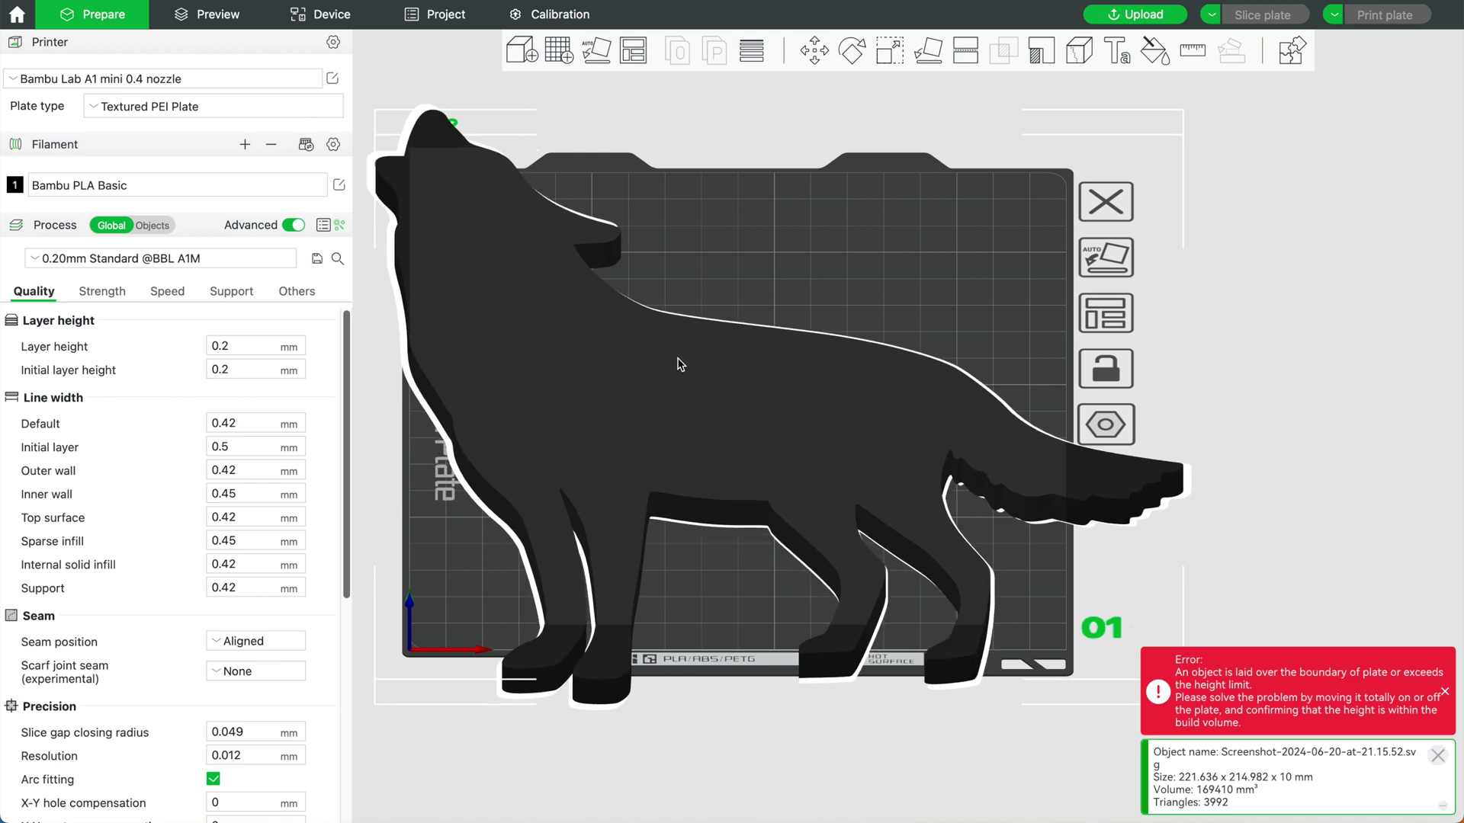
click(888, 64)
drag(374, 135, 797, 294)
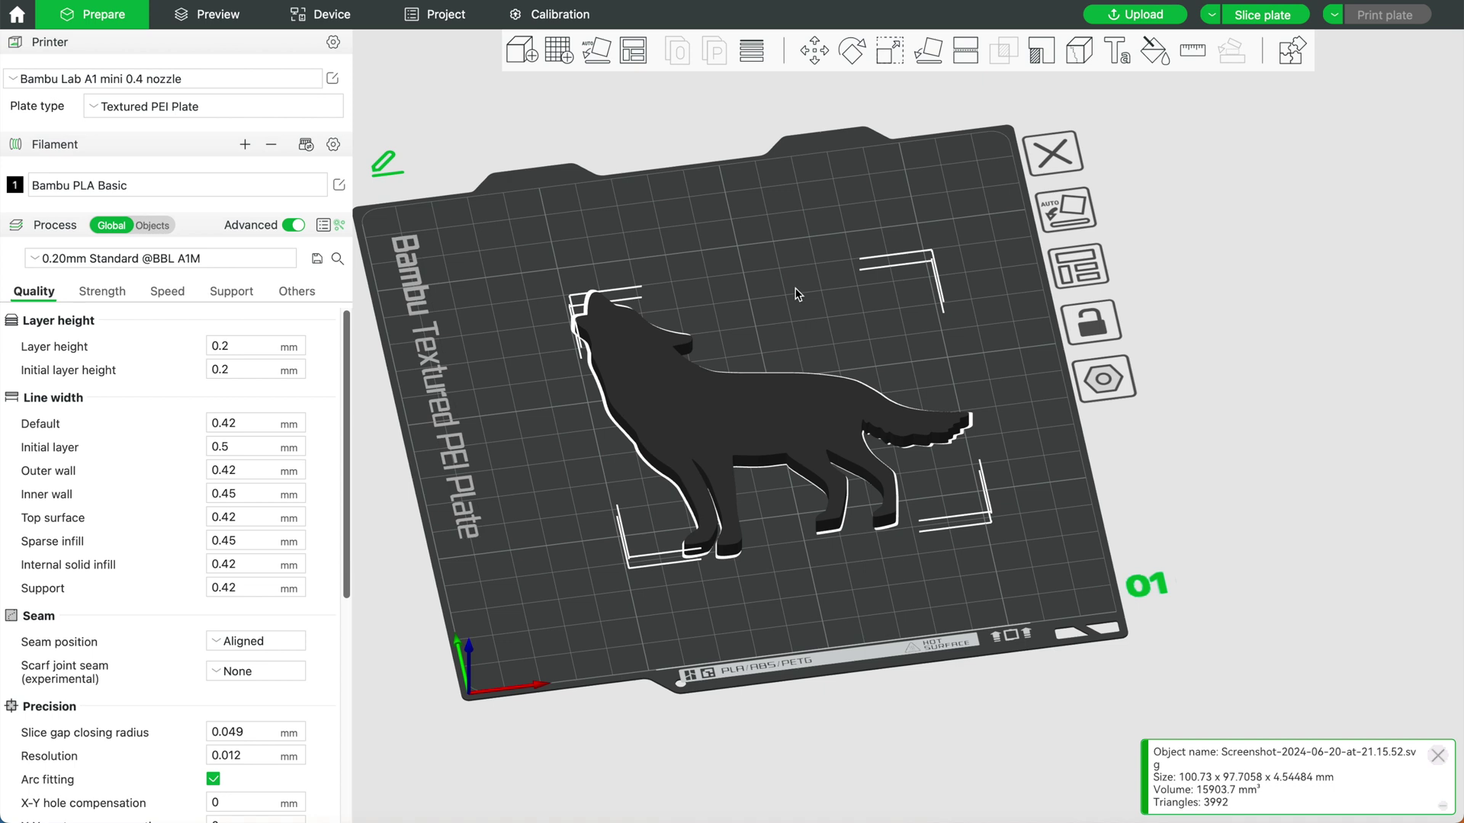
click(889, 55)
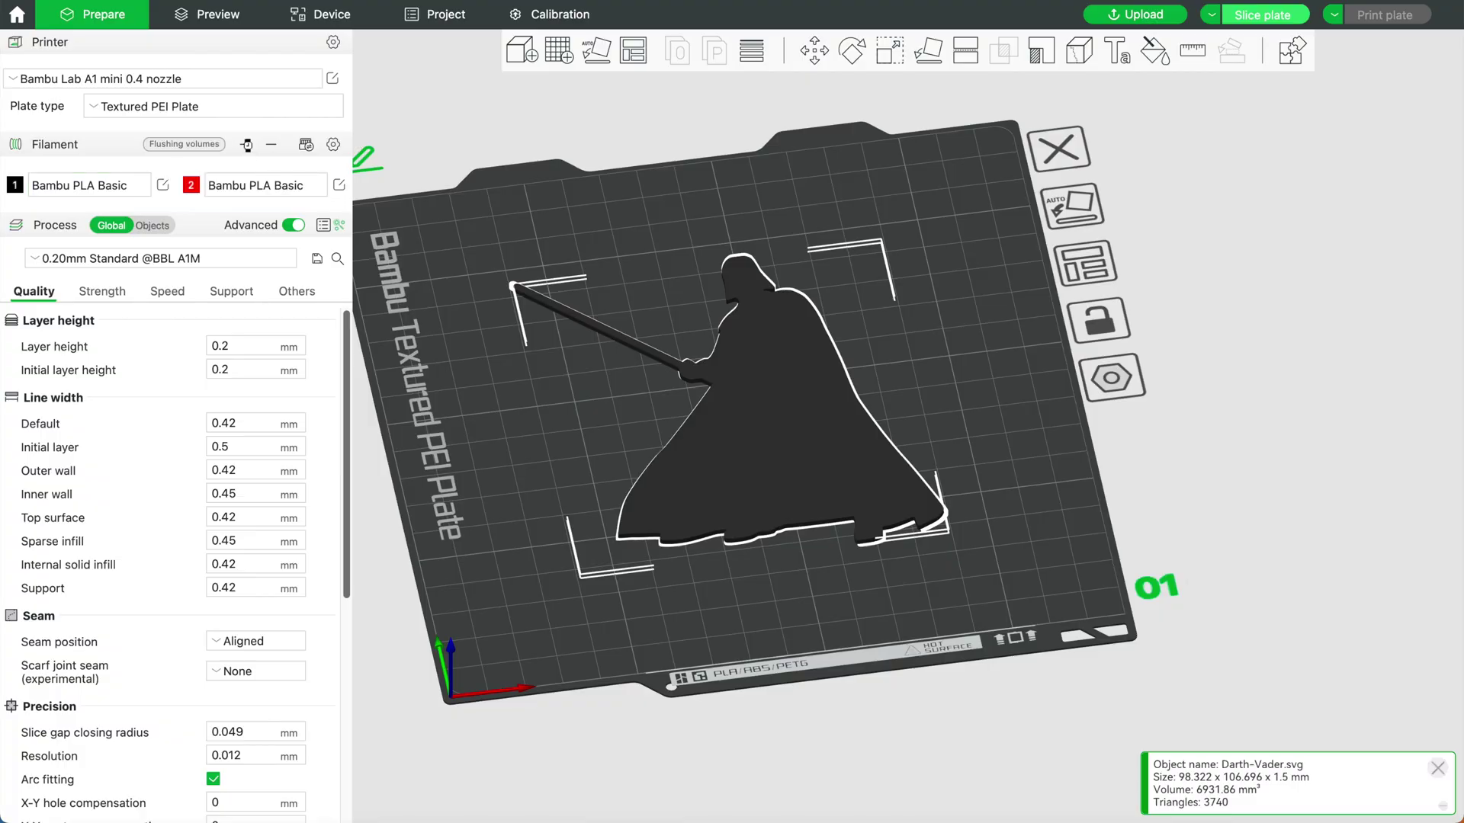
- Open the color painting tool for the Darth Vader silhouette on the plate
drag(920, 227, 924, 231)
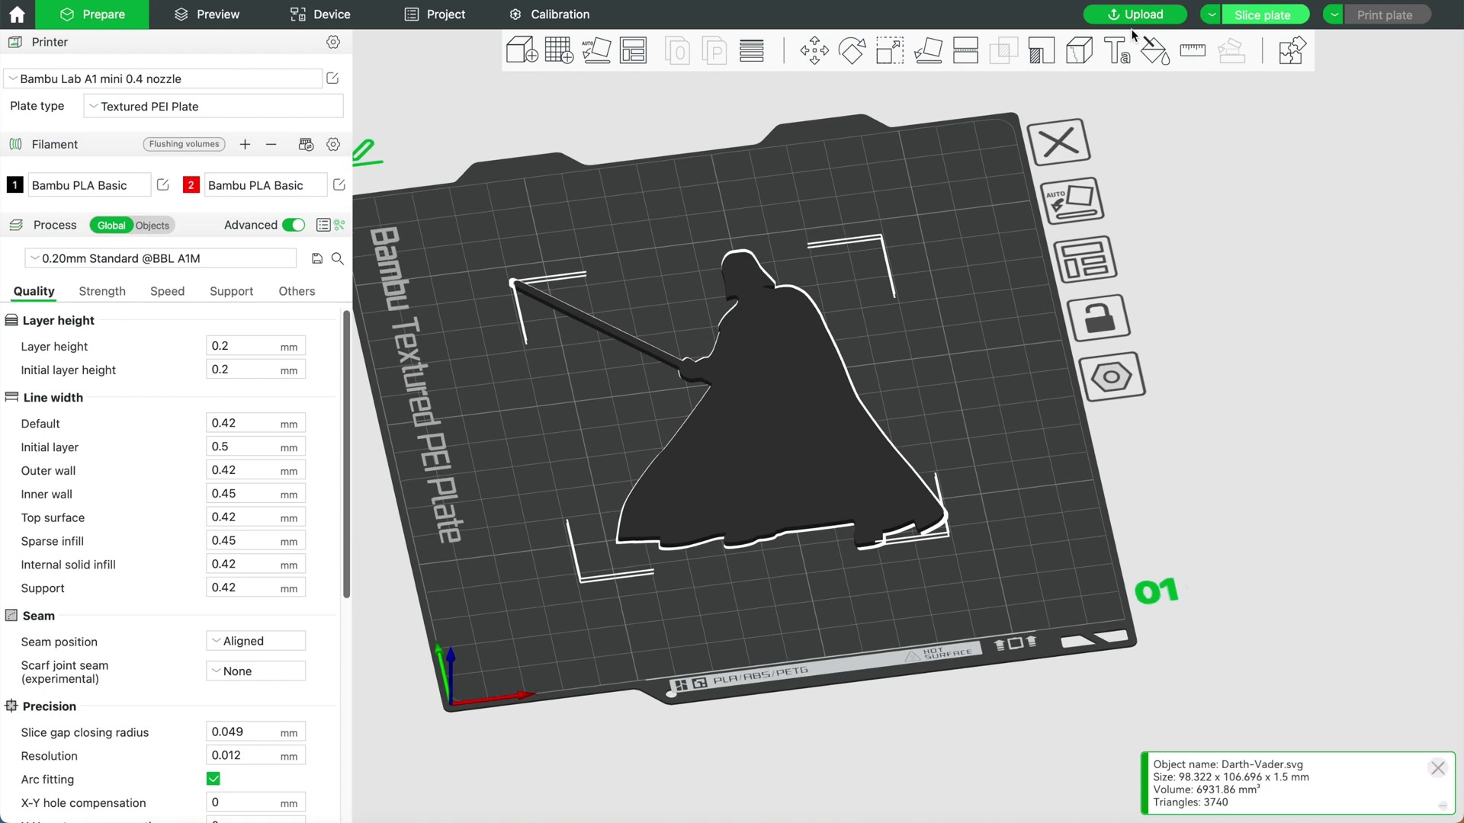
click(1156, 51)
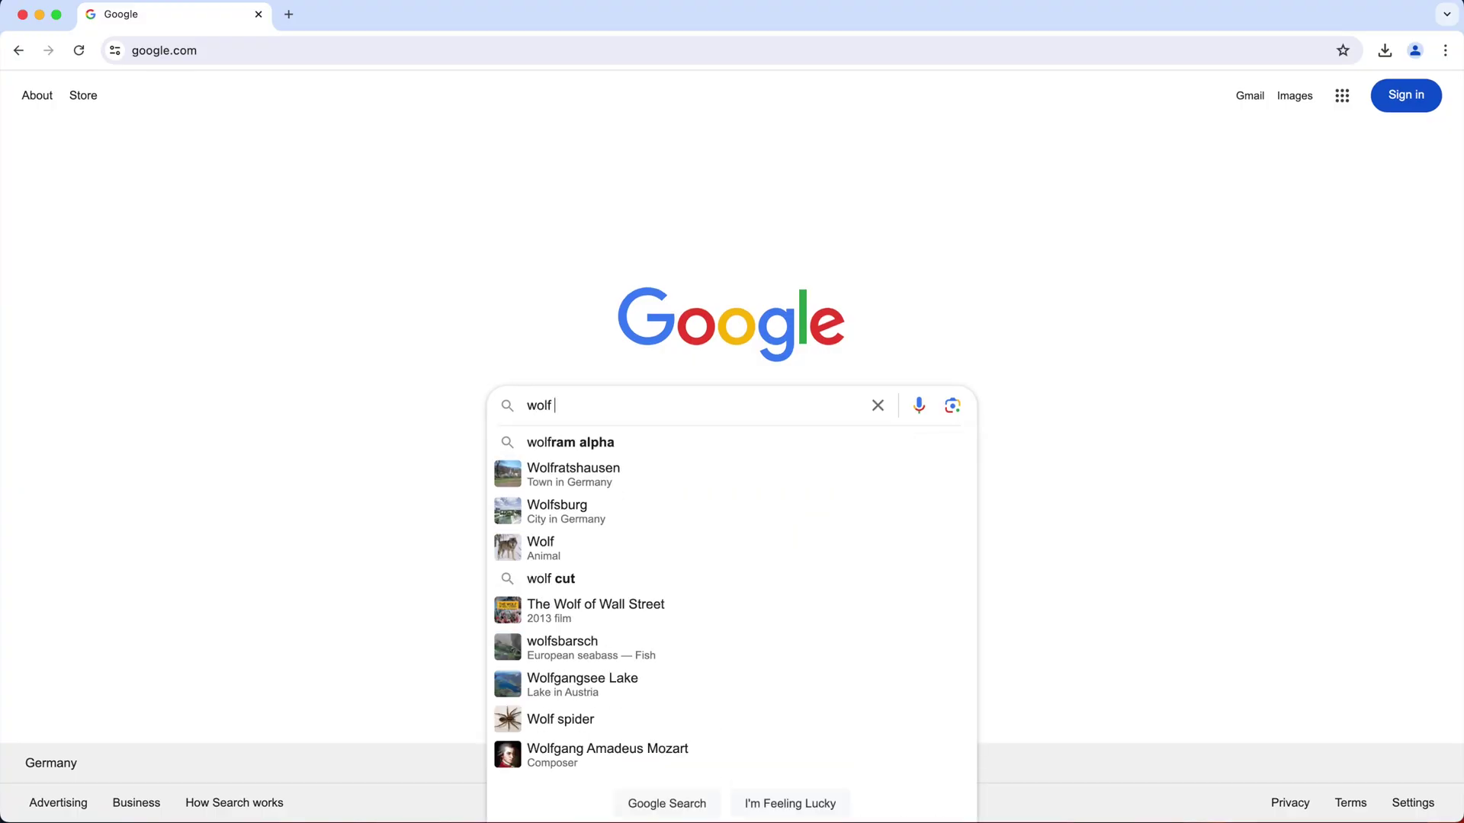
- Search Google for "wolf silhouette" in the browser
text(ouette)
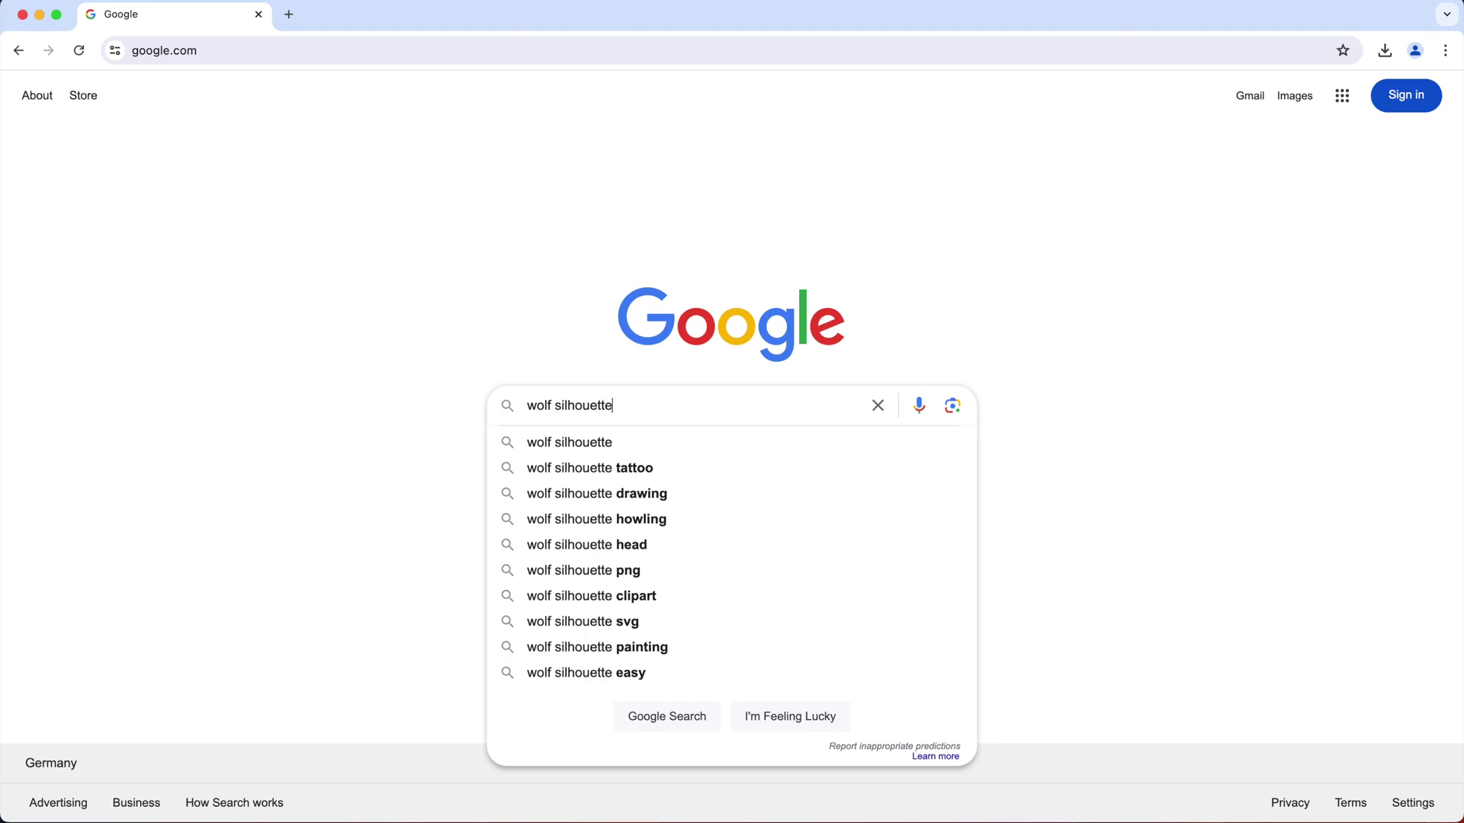
key(Return)
click(250, 180)
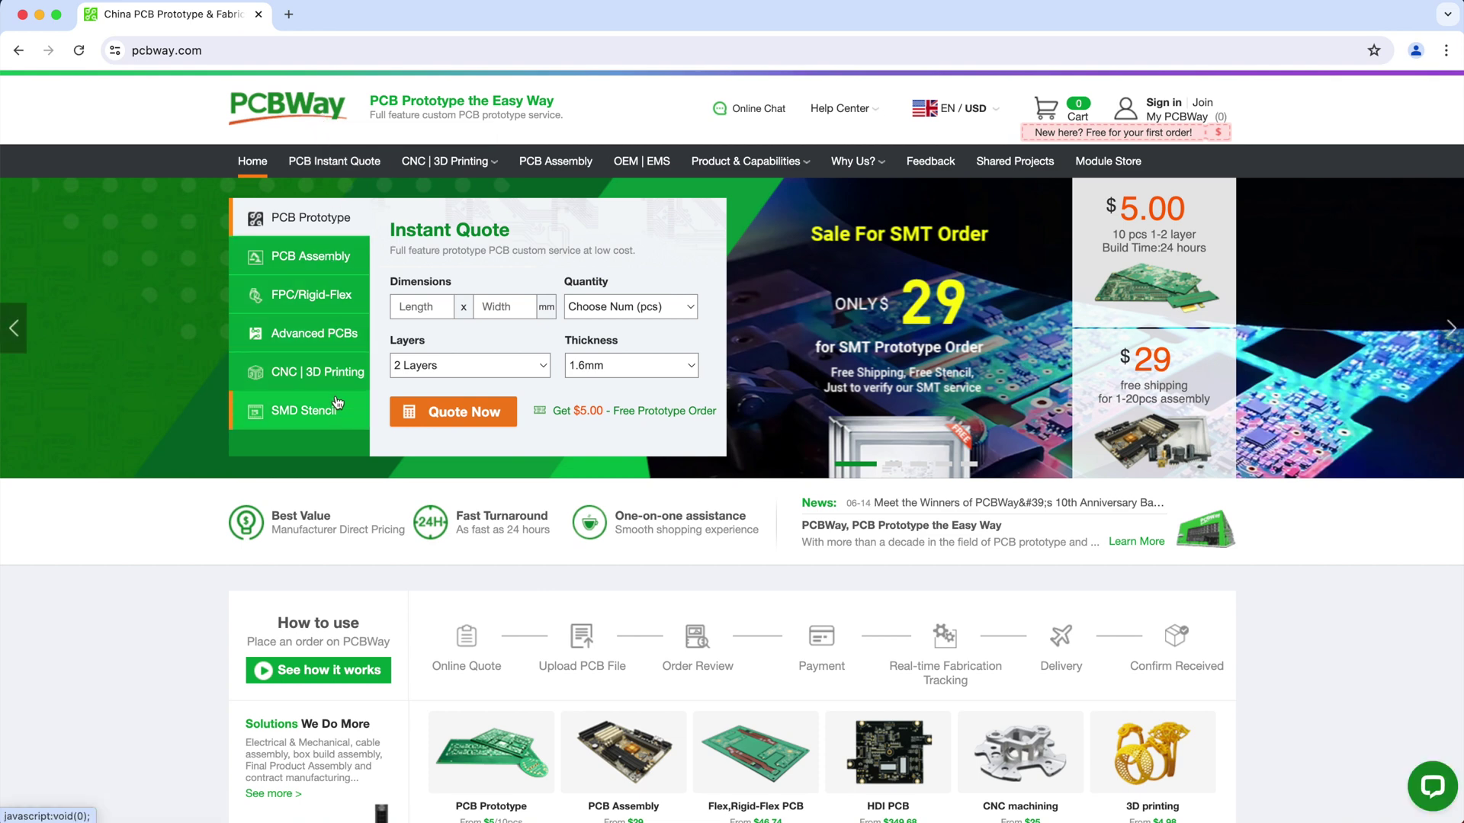
- Open the 3D printing quote form on the PCBWay website
mouse_move(424, 165)
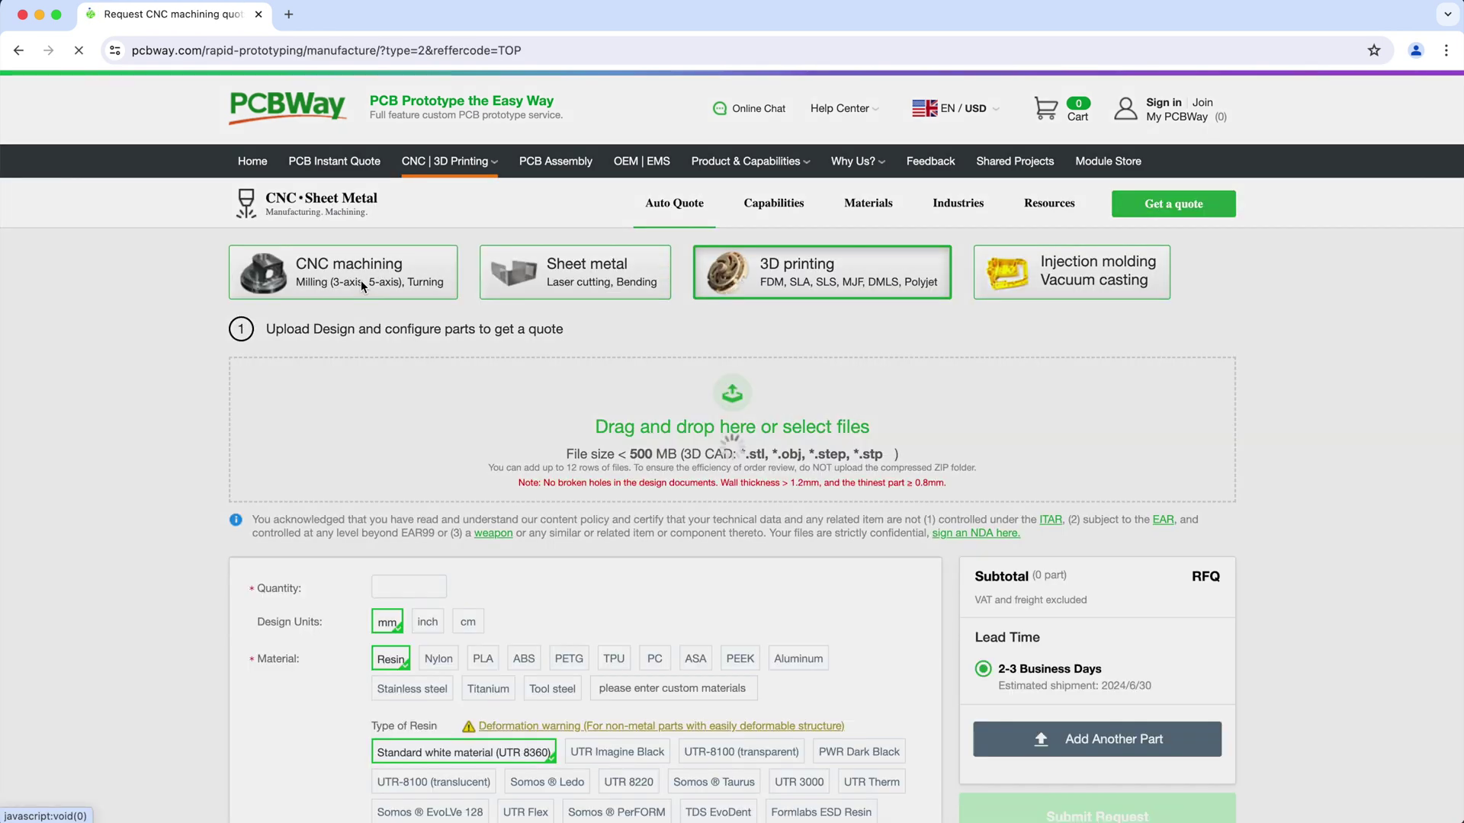
scroll(620, 513, down, 2)
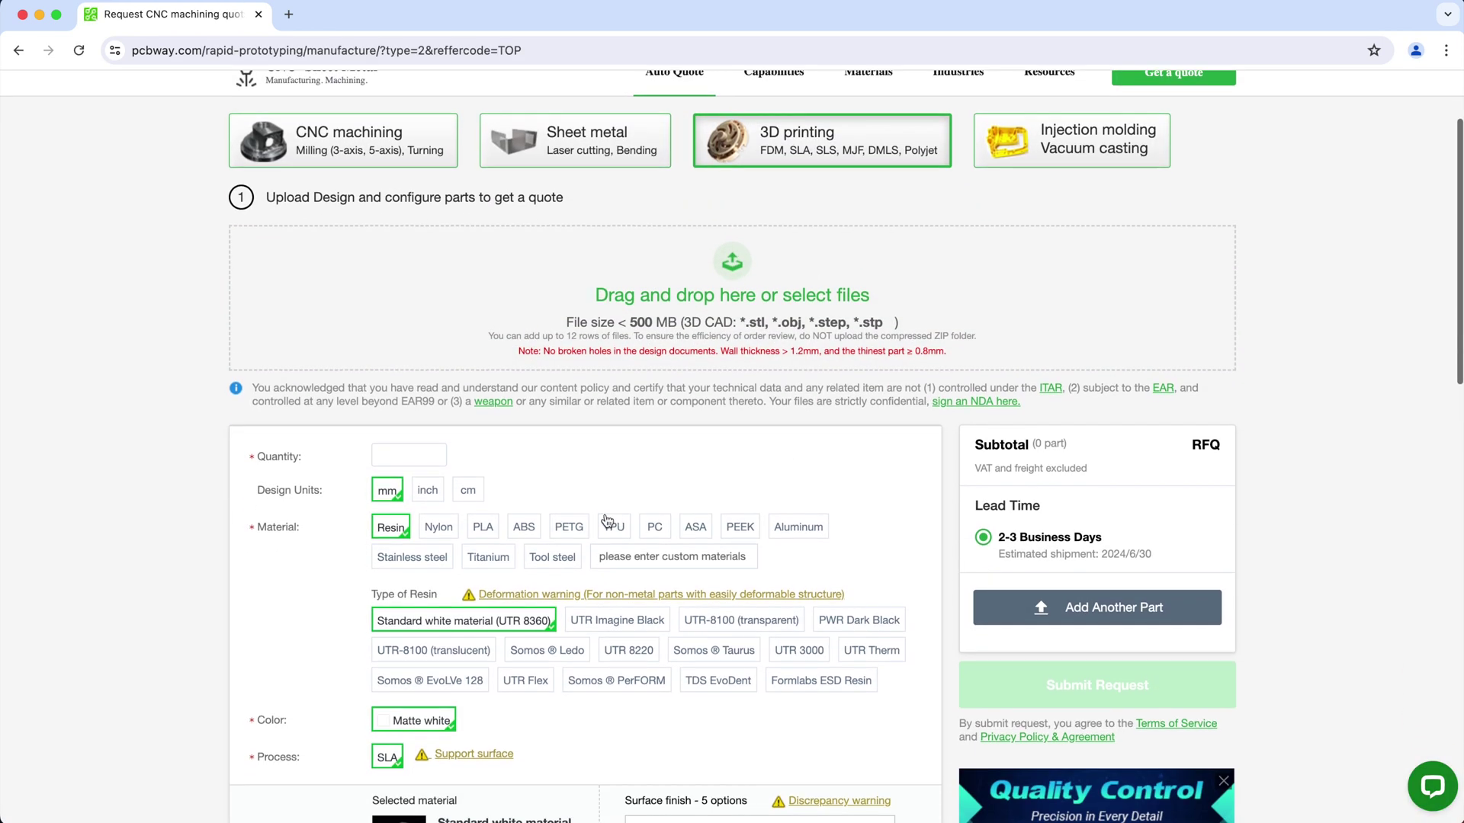
- Select Titanium as the print material and look over its options
click(489, 557)
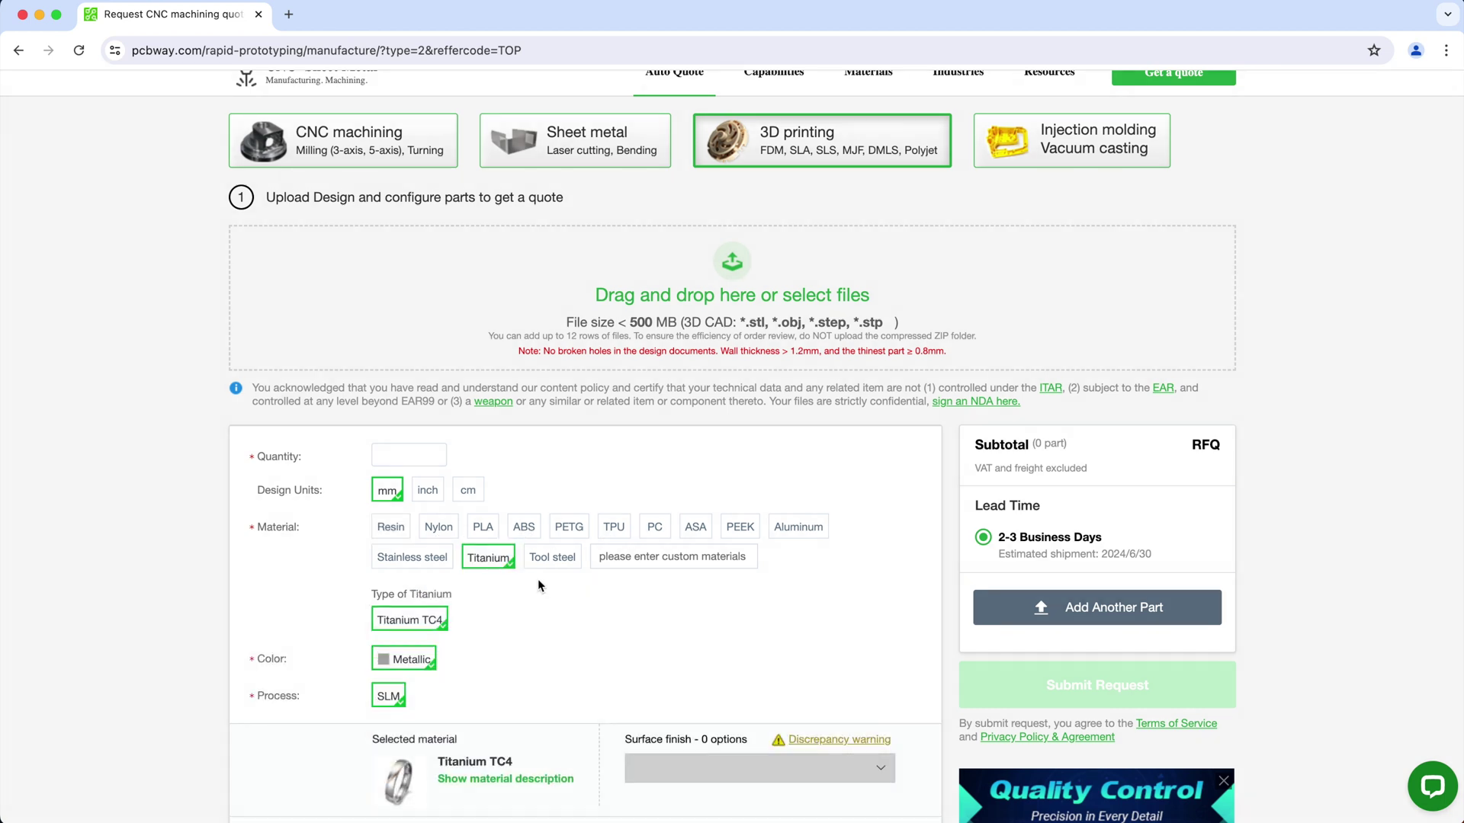
scroll(539, 586, down, 3)
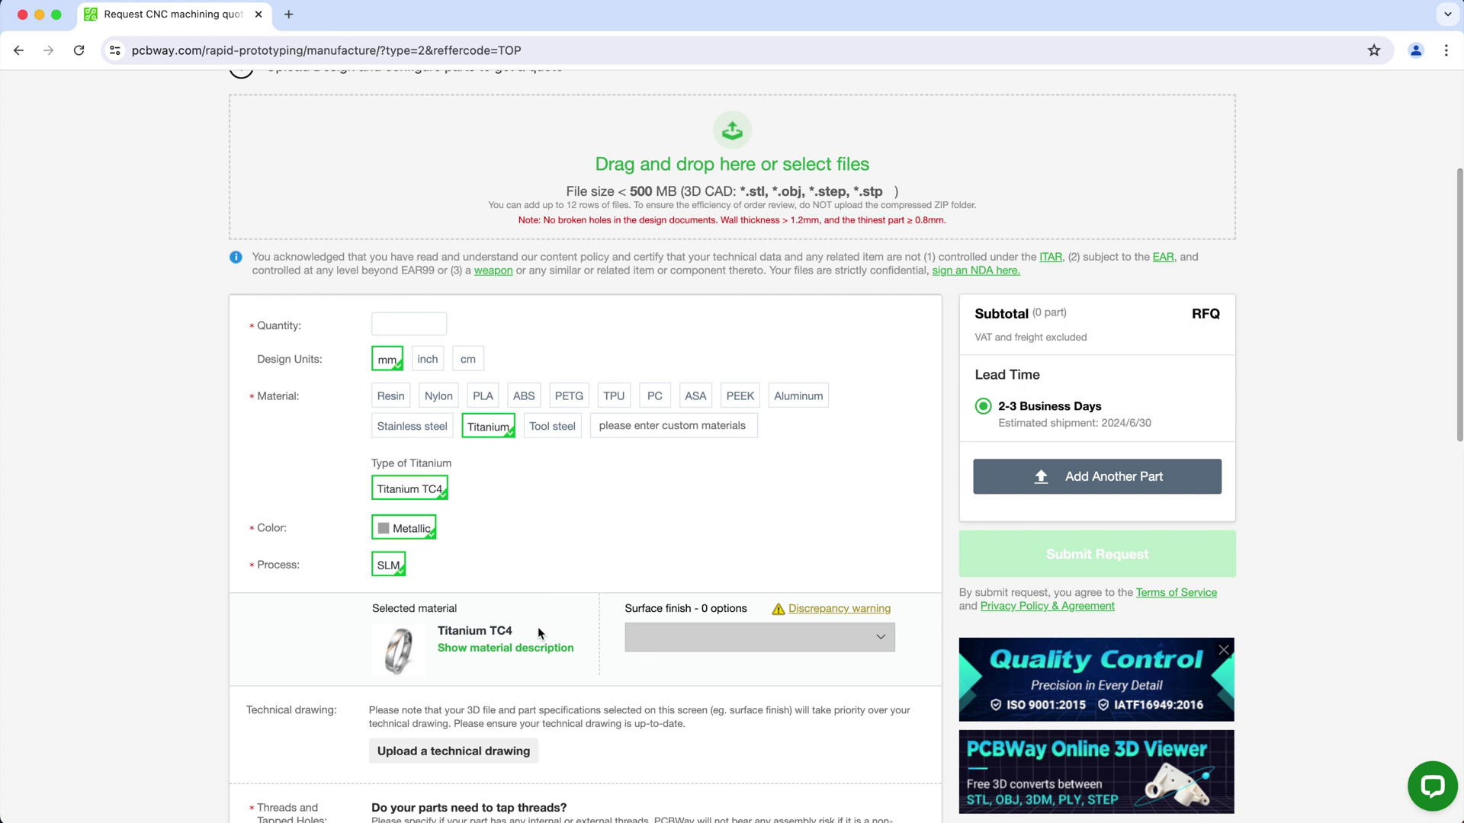
scroll(751, 558, up, 2)
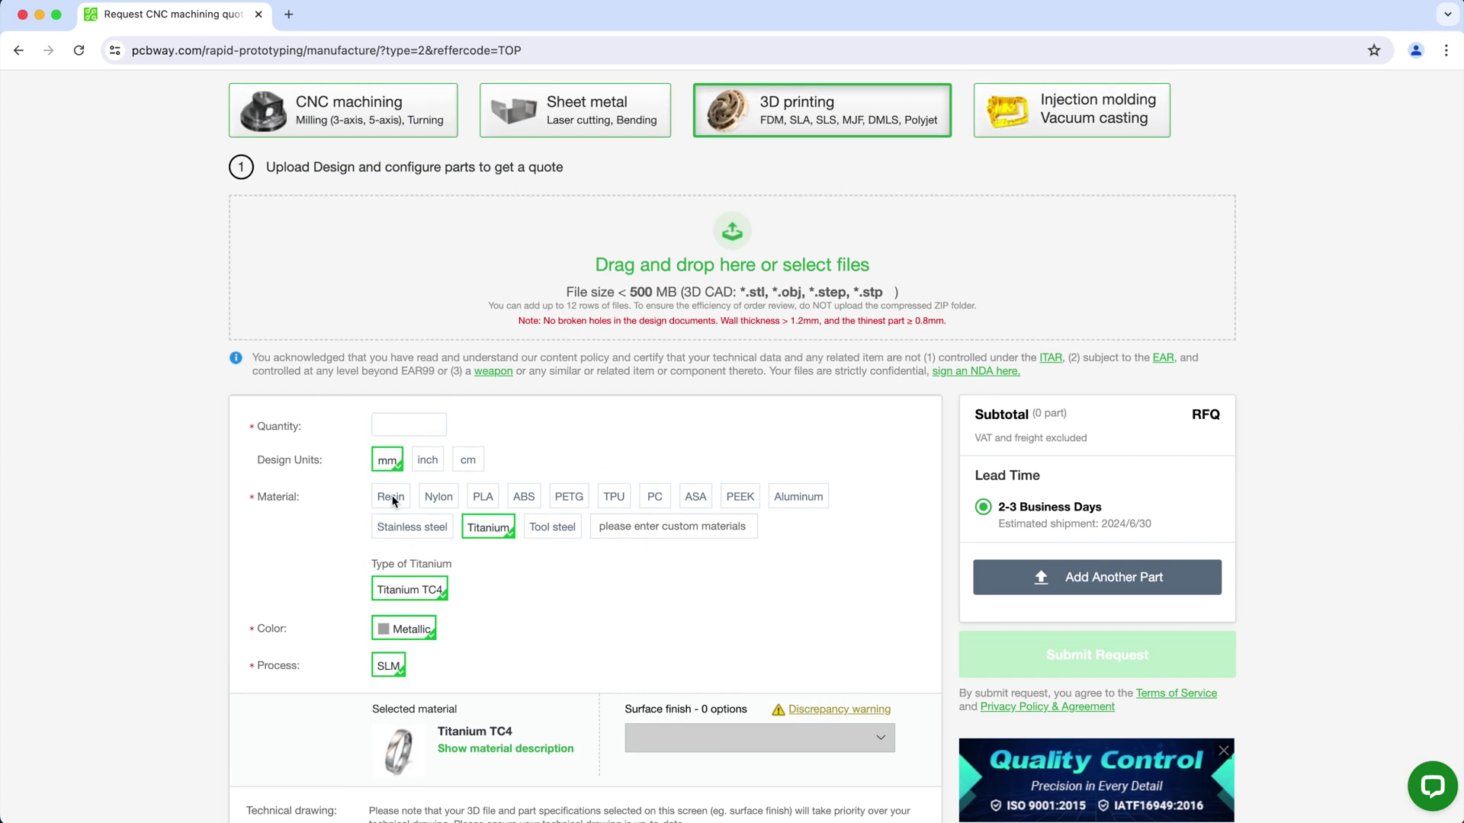
- Set the material to UTR-8100 (transparent) resin and upload deathtrooper.stl to the quote form
click(391, 497)
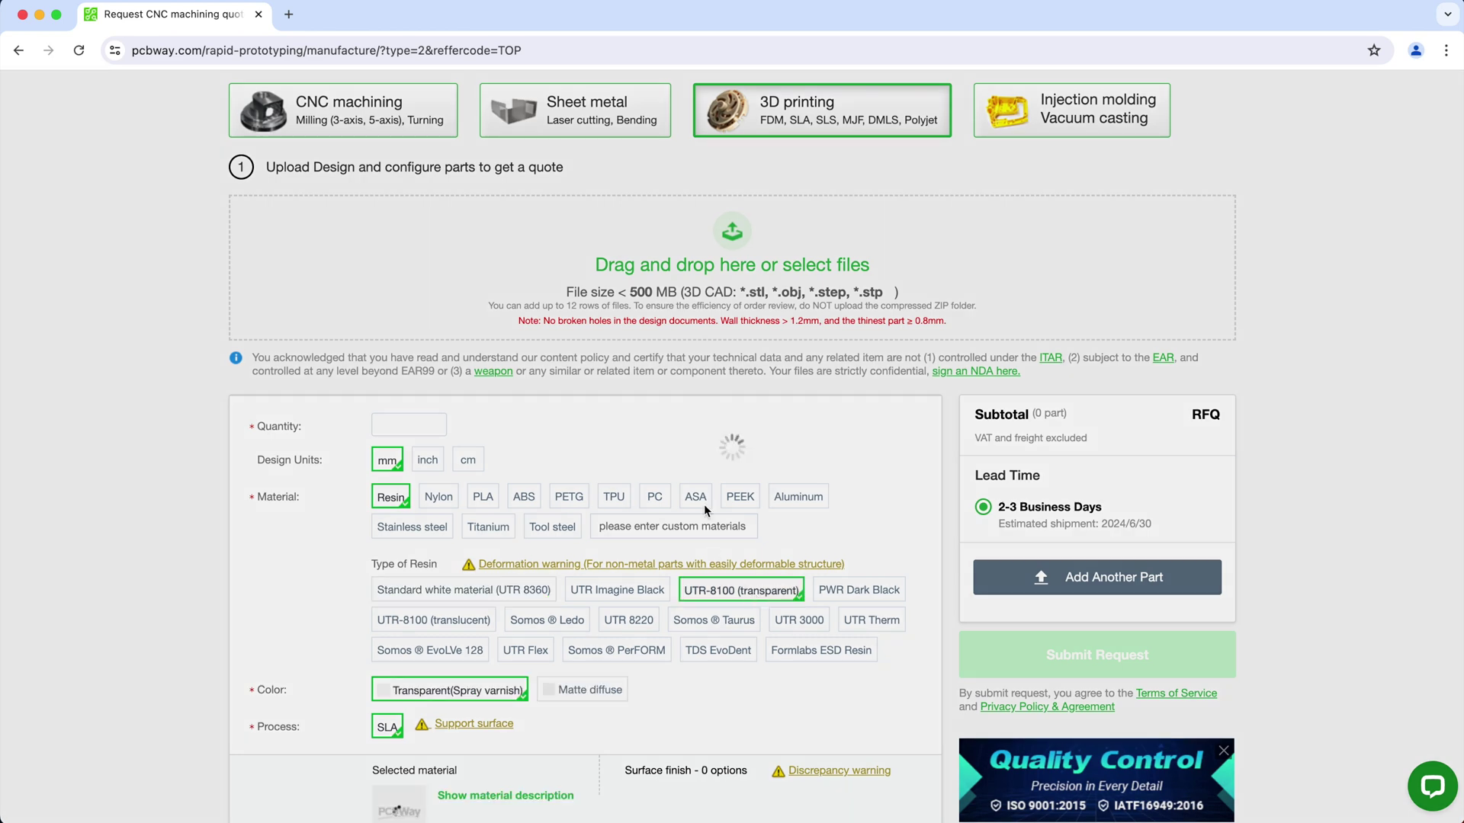
scroll(688, 418, up, 3)
click(687, 417)
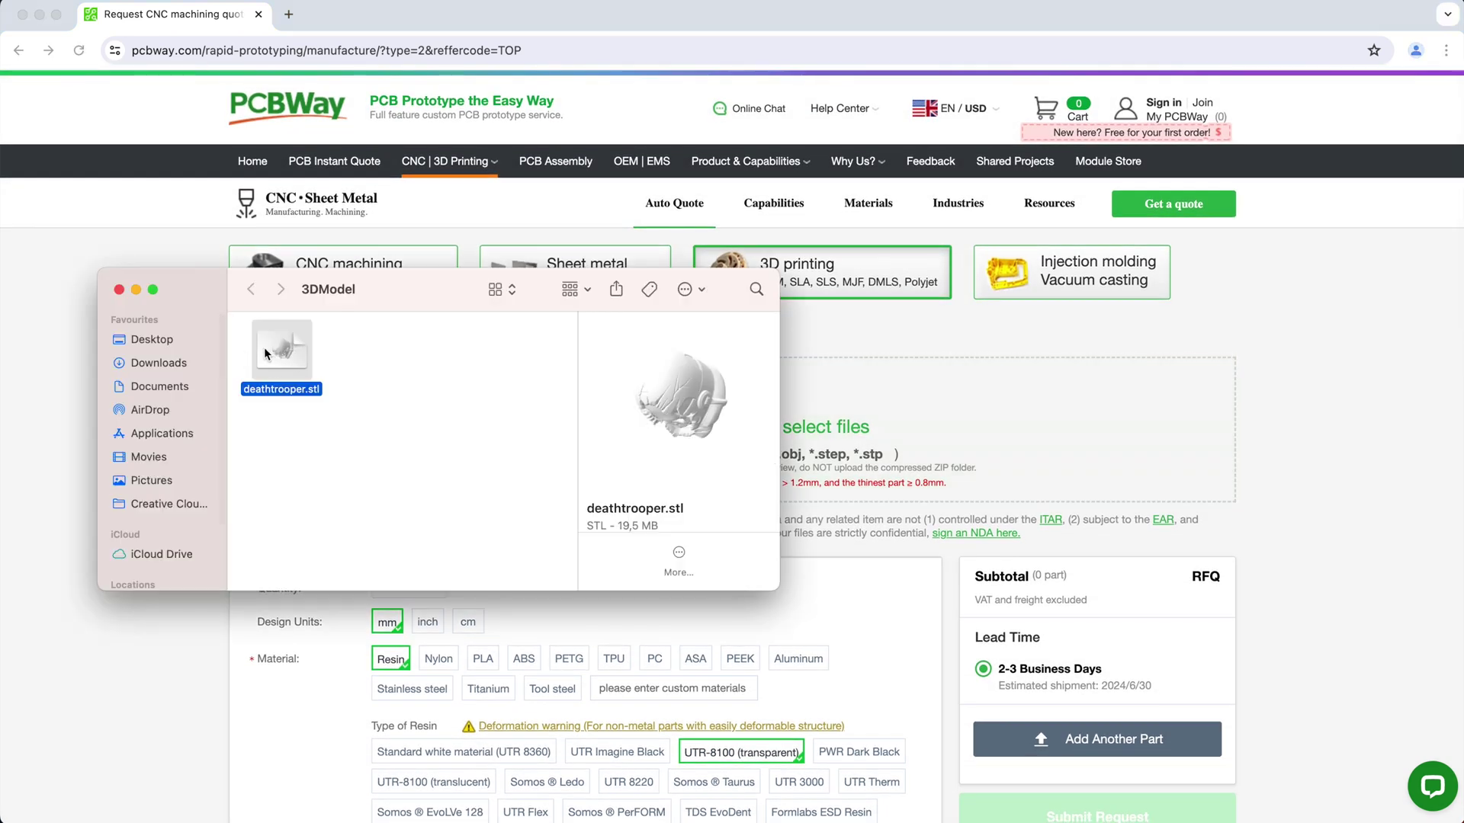
drag(265, 353, 770, 400)
drag(895, 420, 894, 419)
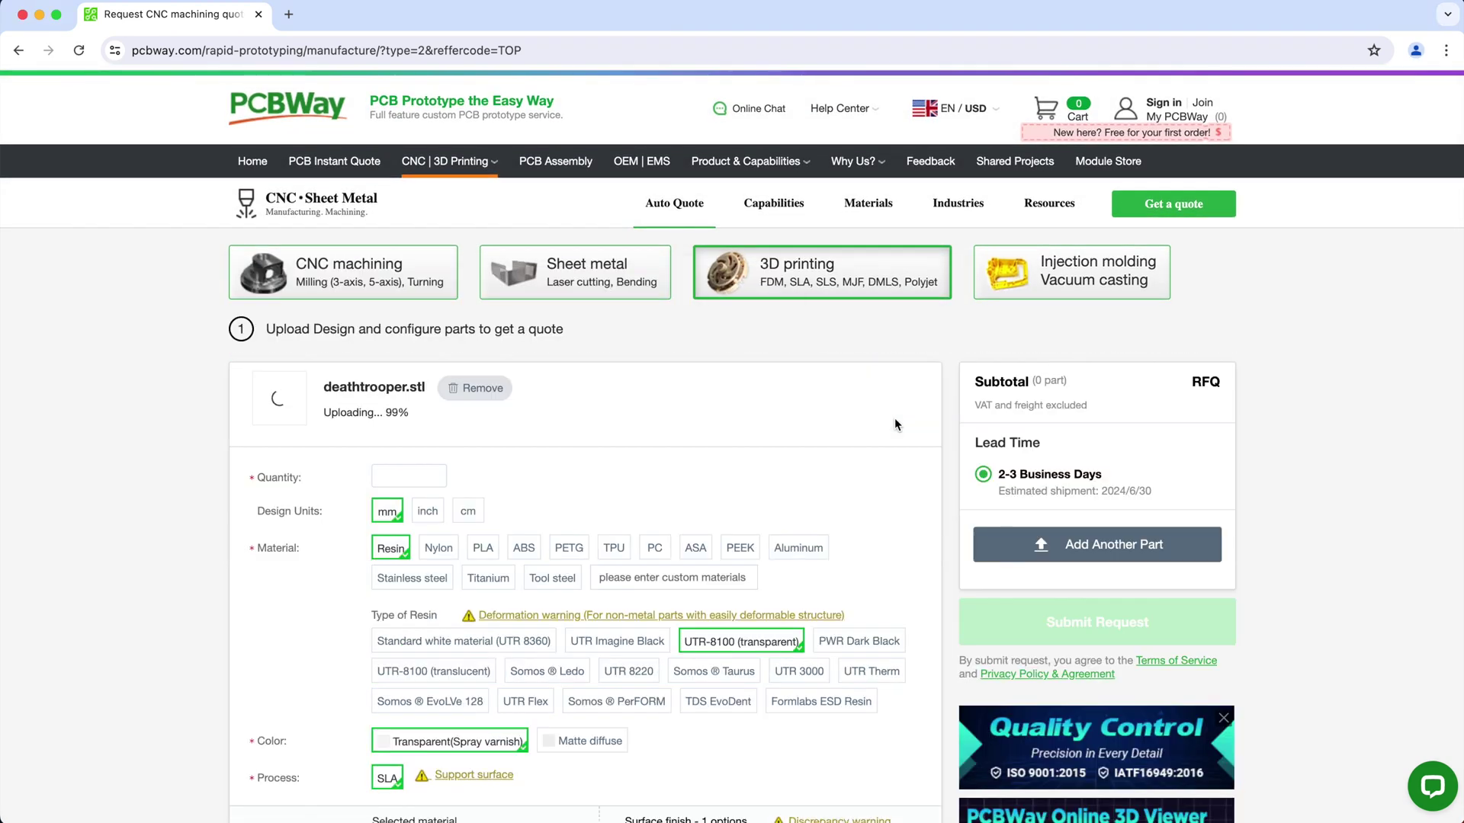
- Set the quantity of the deathtrooper.stl part to 1 and submit the quote request
click(418, 491)
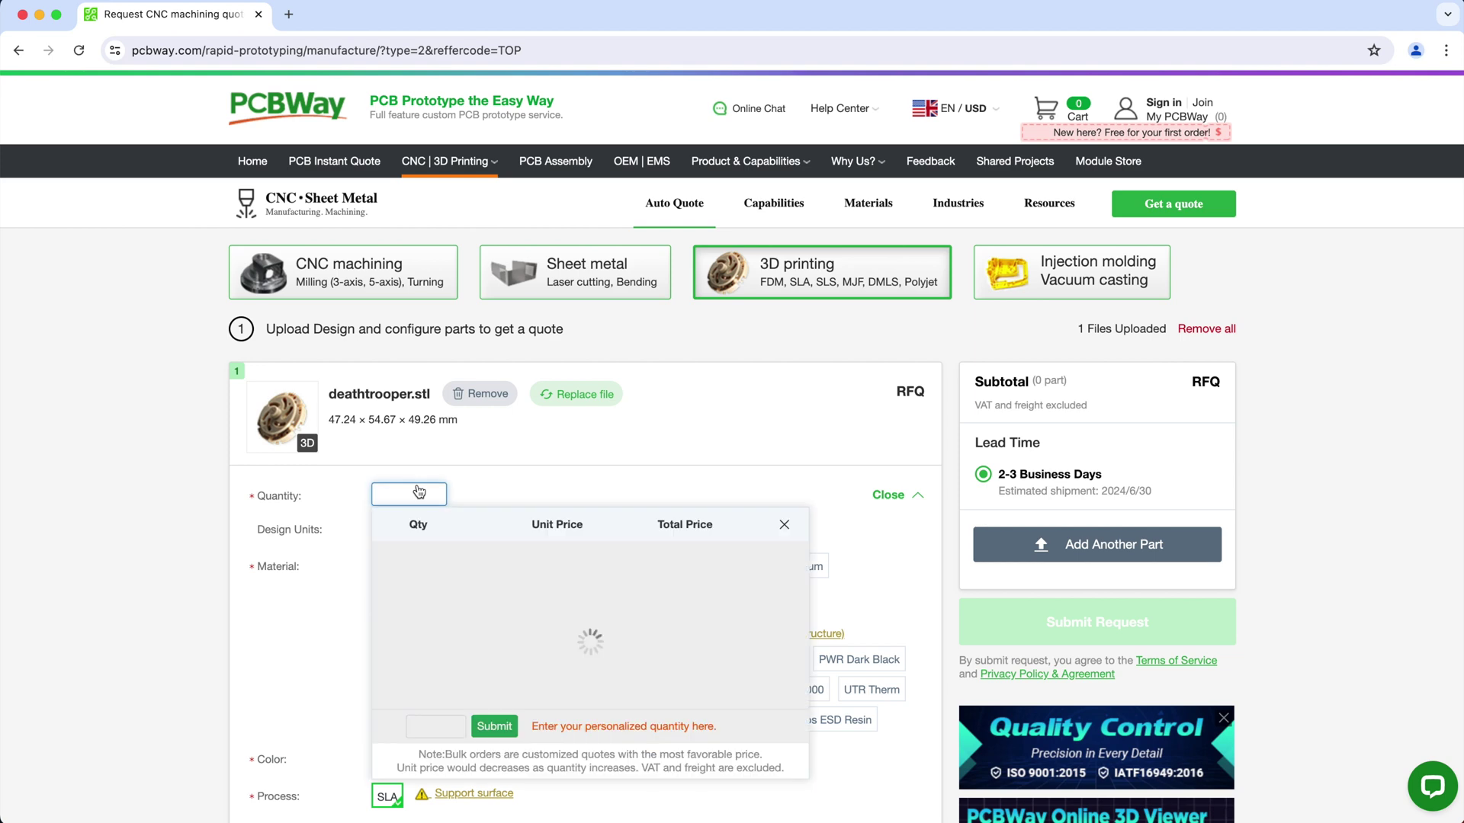
click(443, 565)
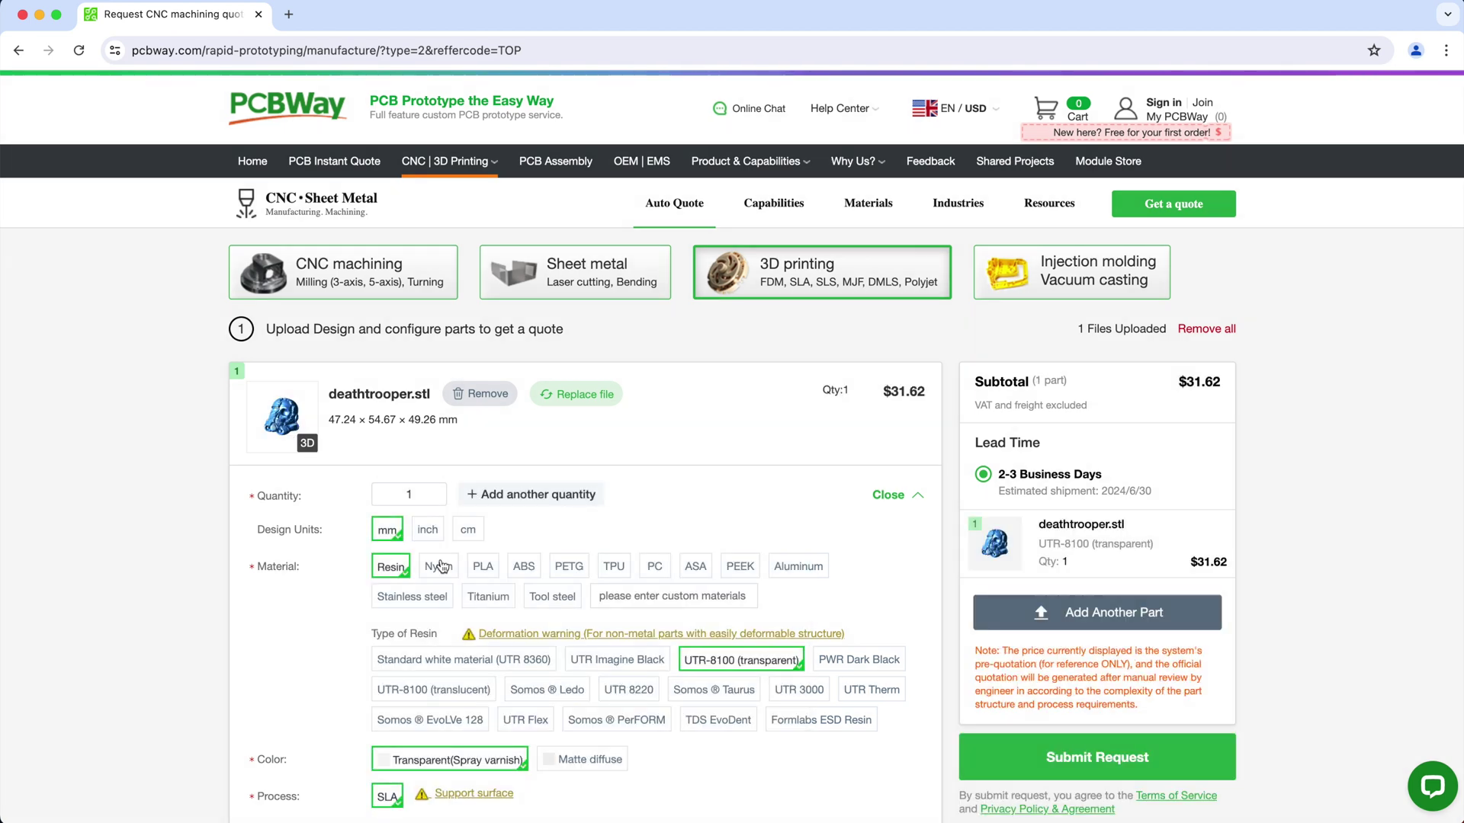
scroll(1266, 606, down, 1)
click(1126, 714)
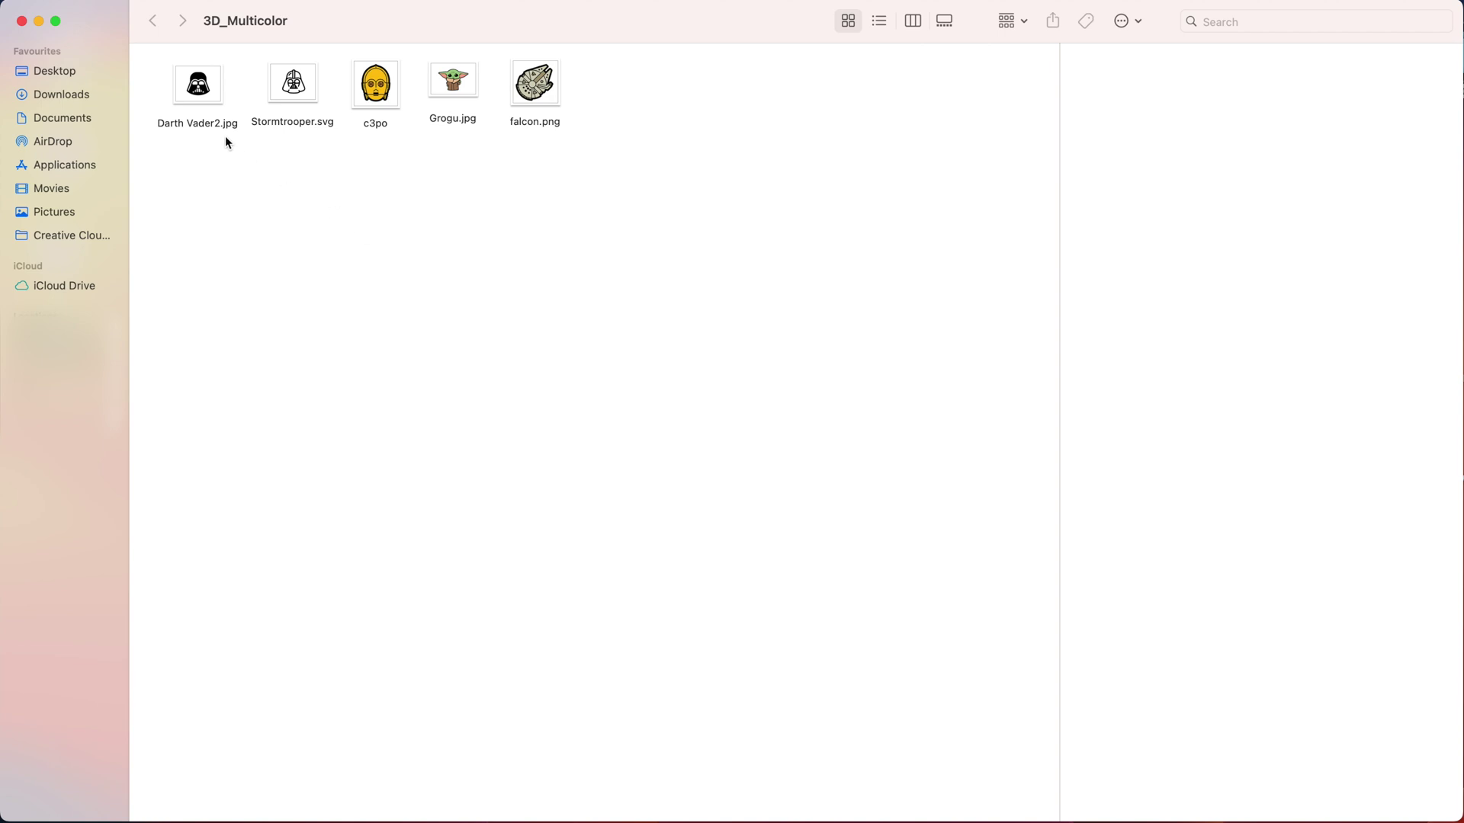
- Preview the images in the 3D_Multicolor folder, from Darth Vader2.jpg through to falcon.png
click(208, 90)
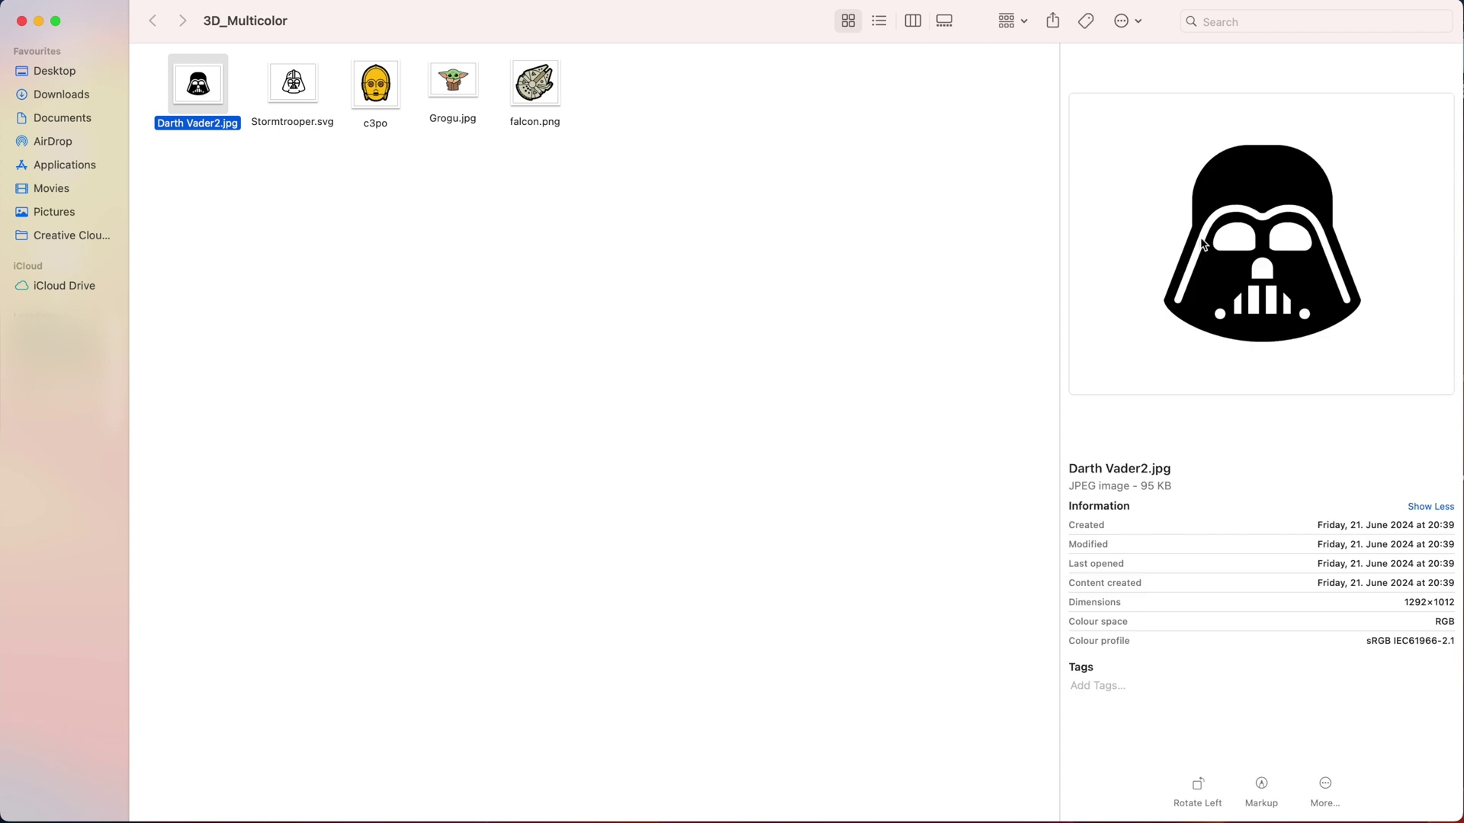
key(Right)
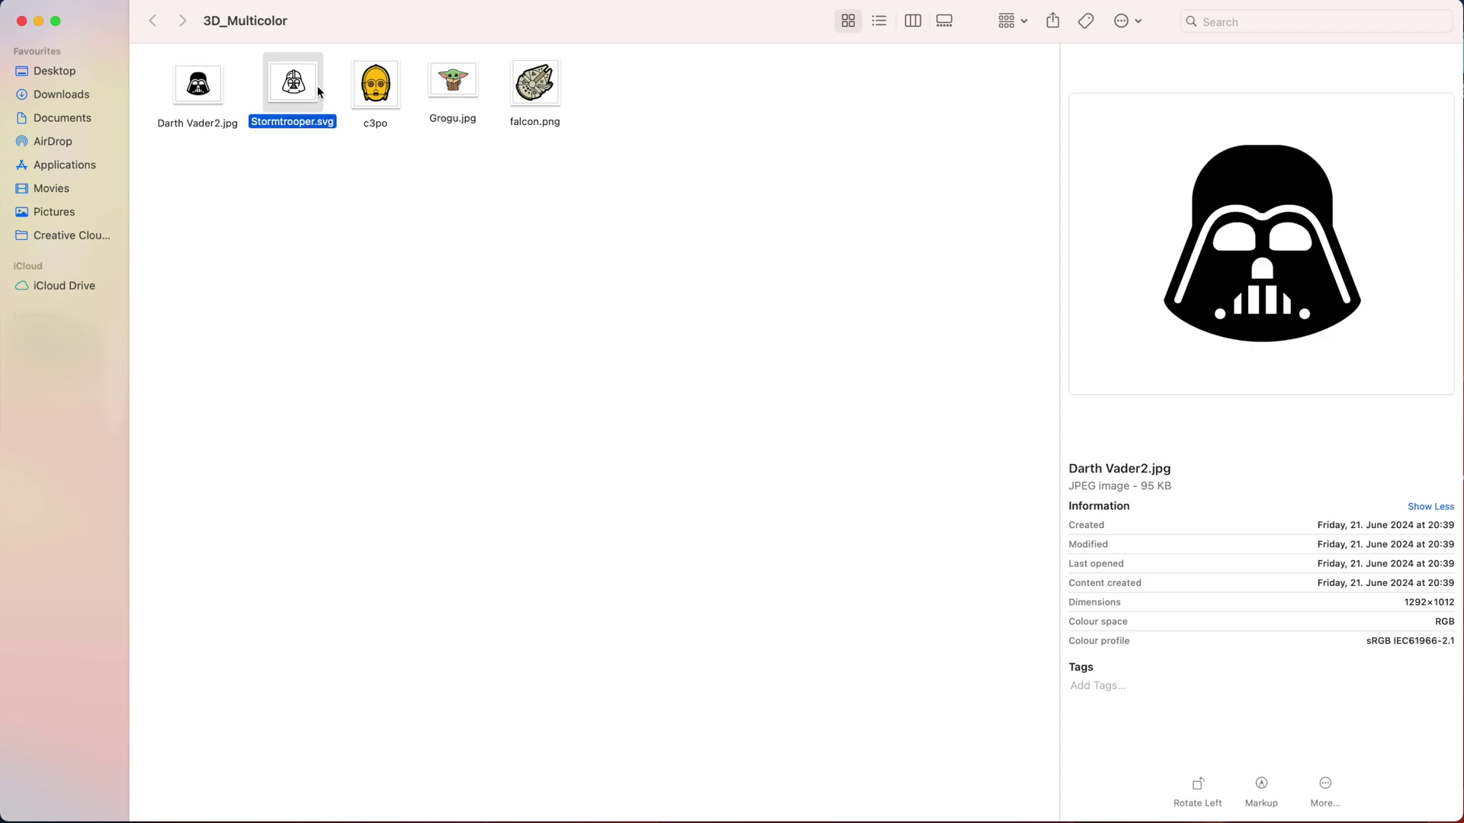
key(Right)
key(Right)
key(Right)
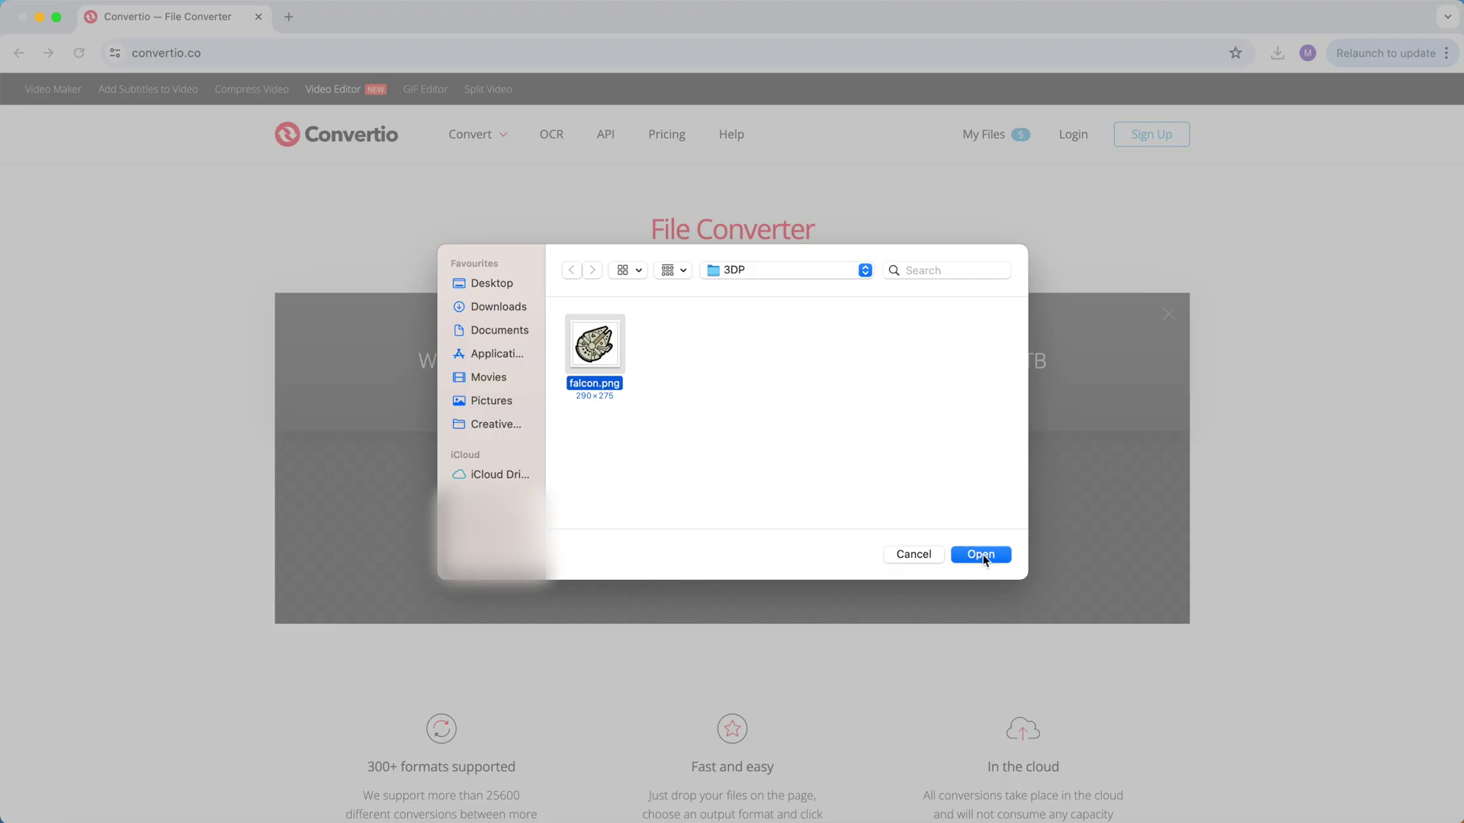
- Upload falcon.png to the file converter and load the converted falcon.svg onto the build plate in Bambu Studio
click(981, 555)
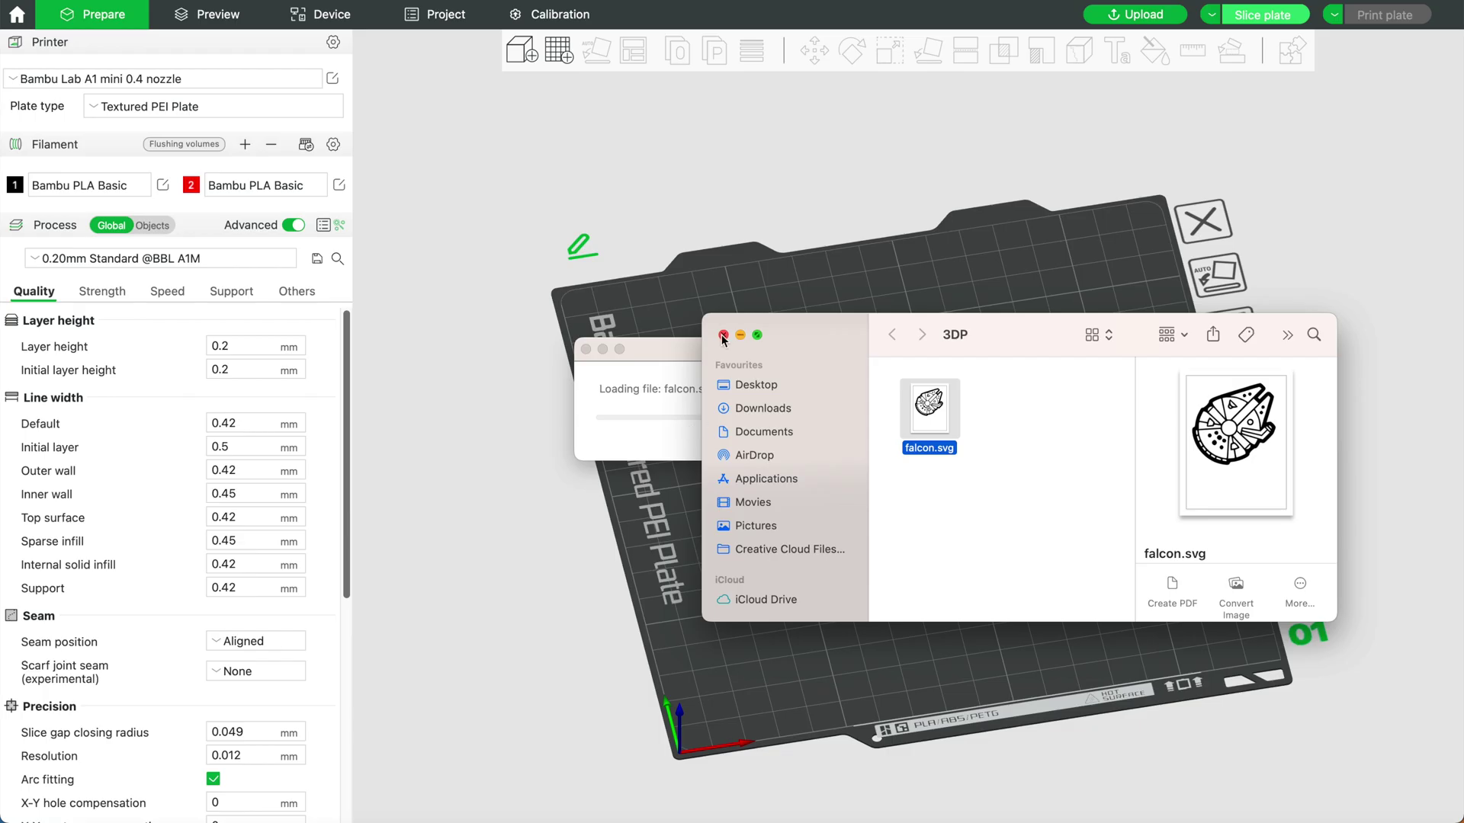
click(724, 336)
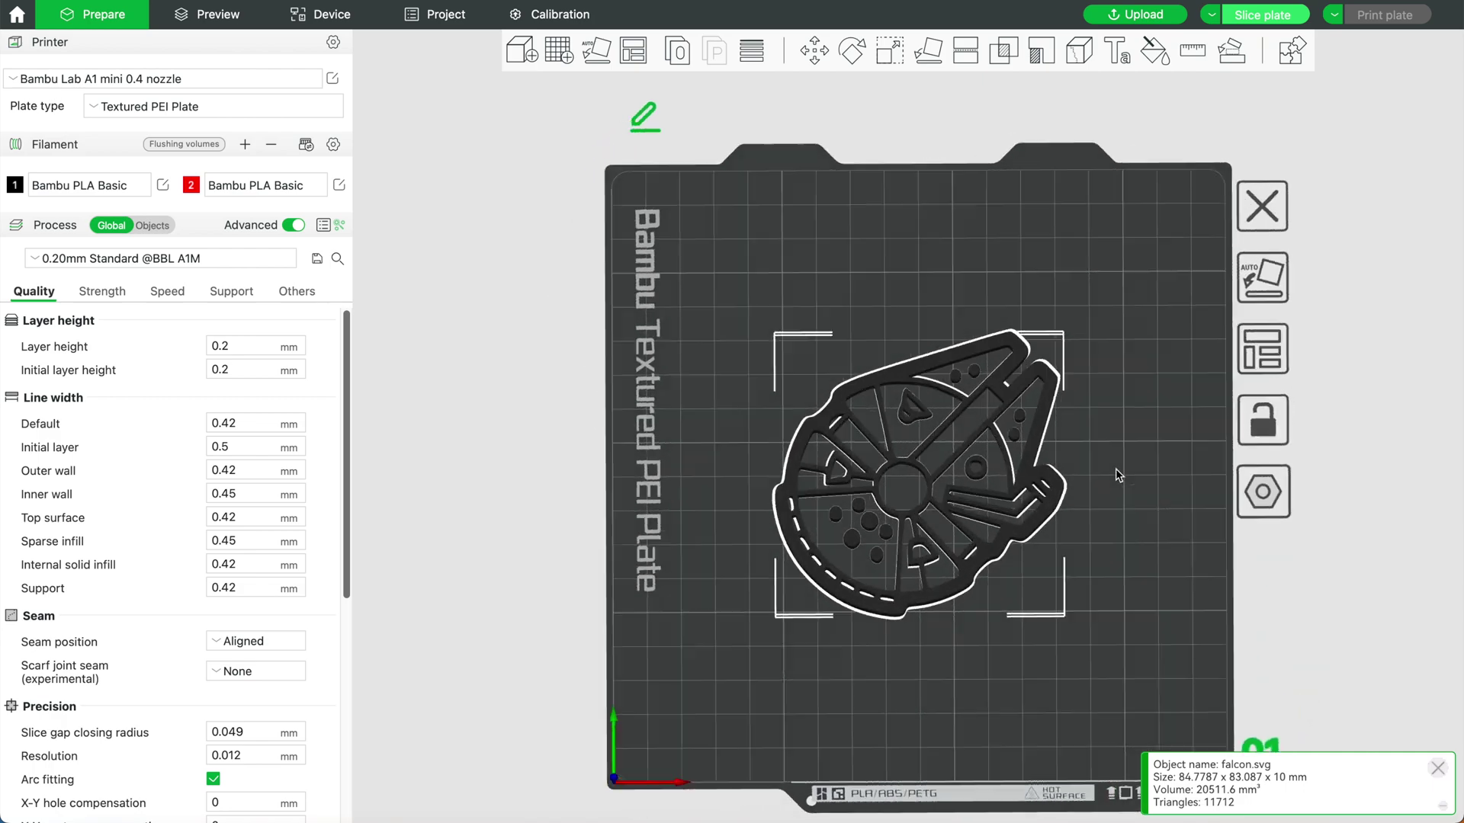
drag(1117, 474, 1016, 480)
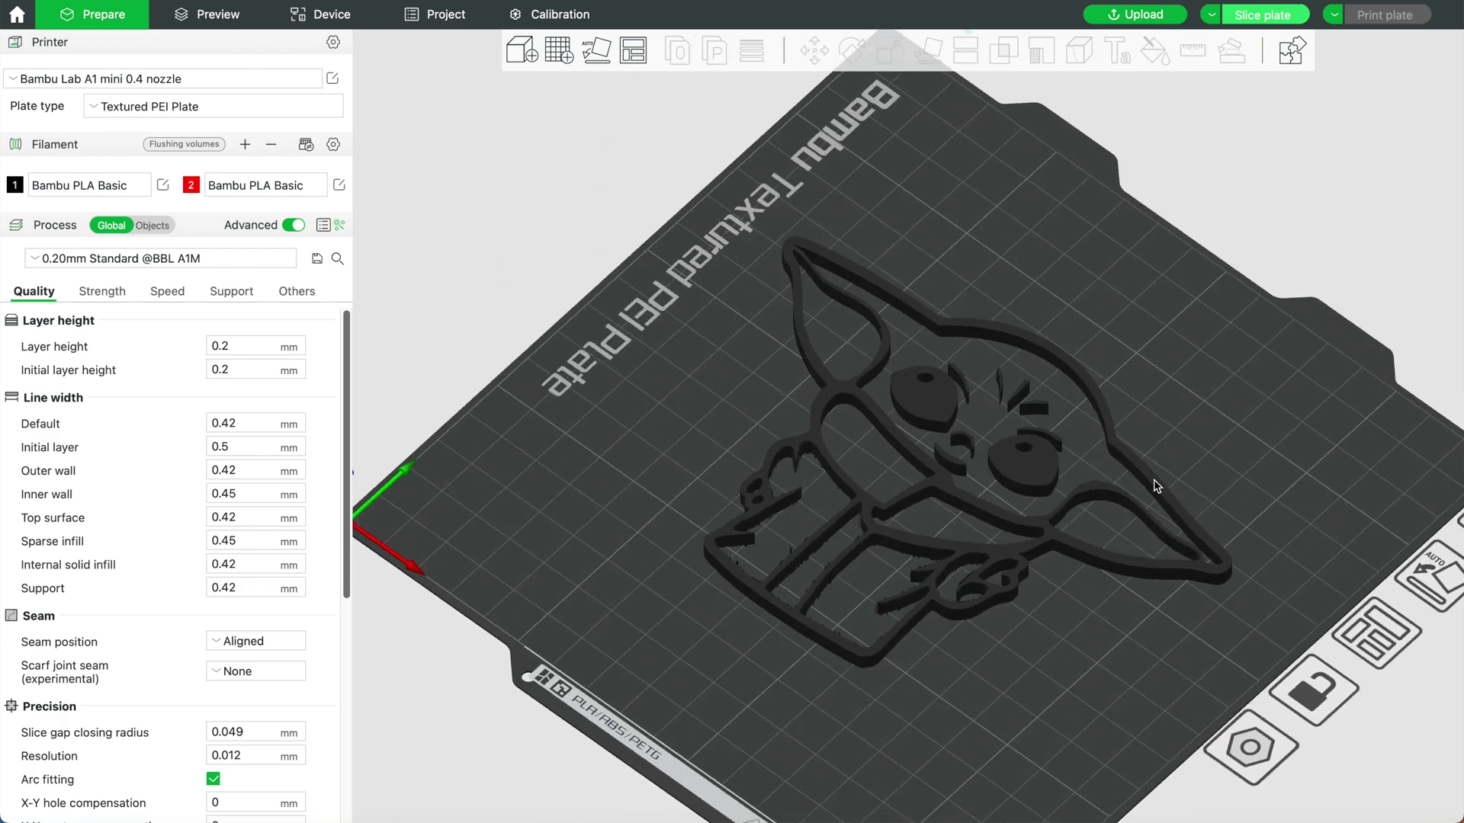
- Examine the imported Grogu, C-3PO and Darth Vader models on the build plate from several angles
scroll(953, 446, up, 8)
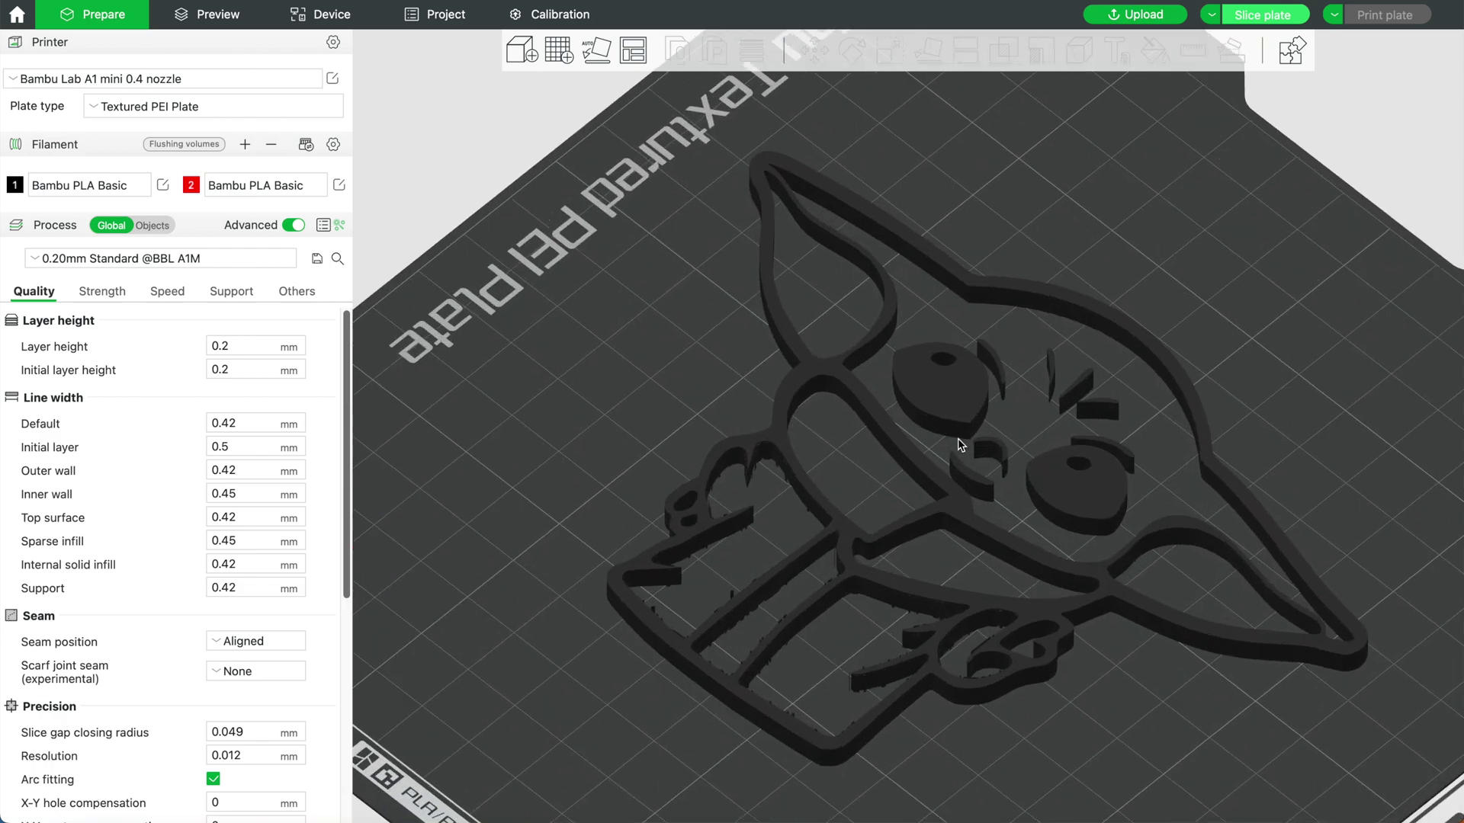
drag(940, 456, 1102, 476)
scroll(1235, 506, up, 5)
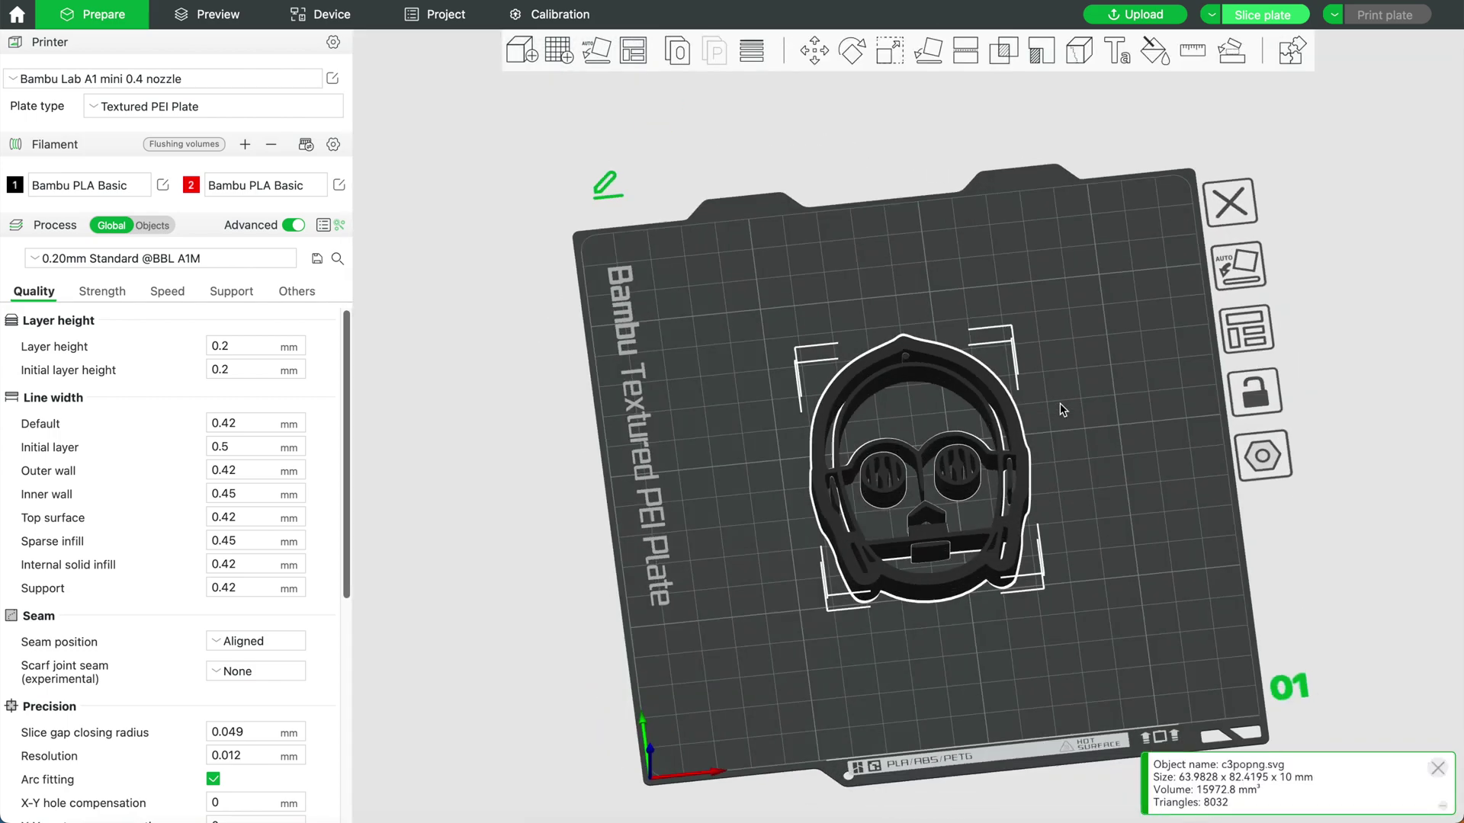
drag(1062, 409, 1064, 405)
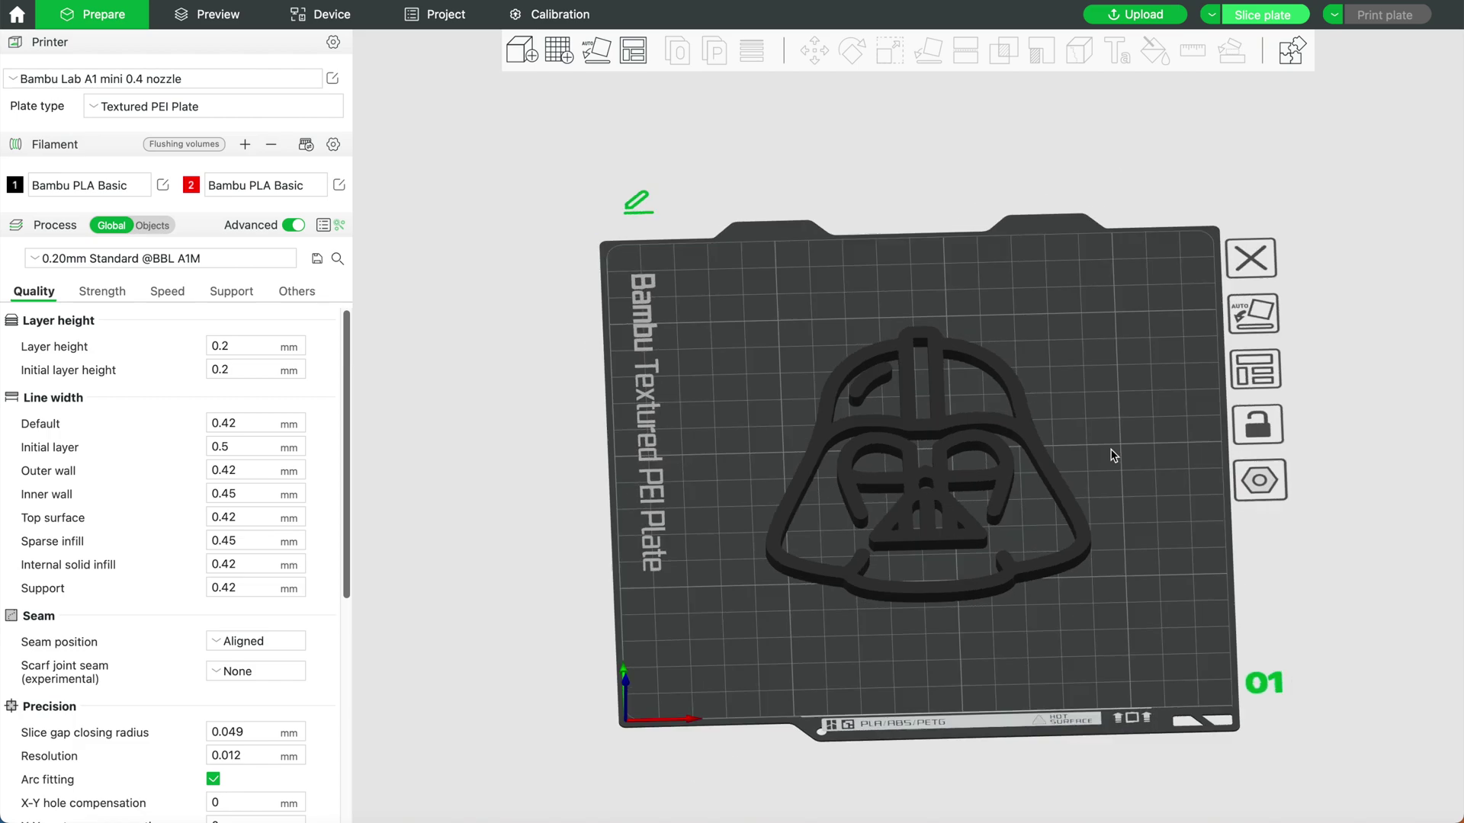
drag(991, 427, 930, 393)
key(1)
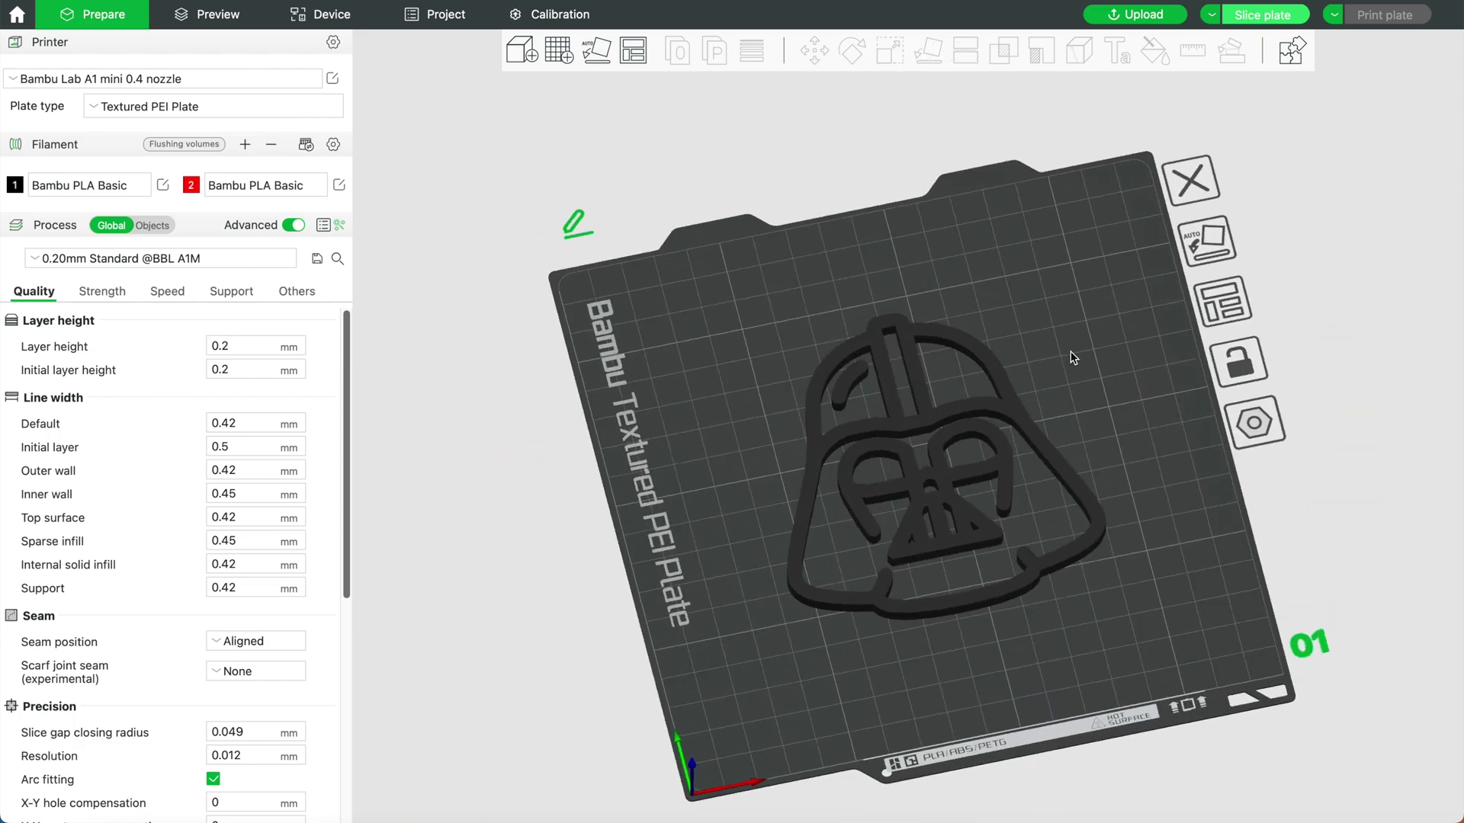
click(1009, 422)
key(0)
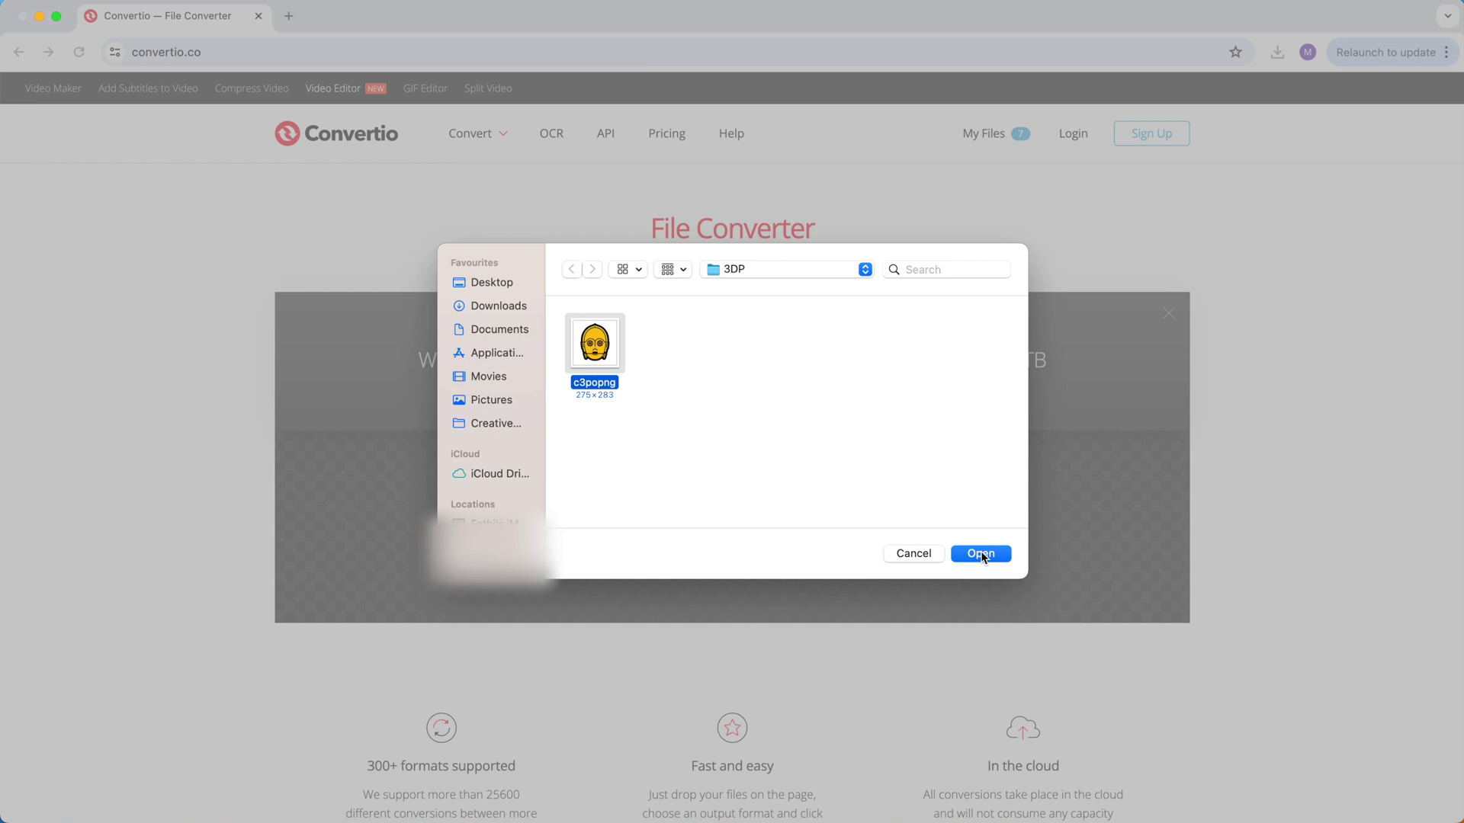
- Upload c3popng.png to the Convertio file converter and set its output format to SVG
click(980, 552)
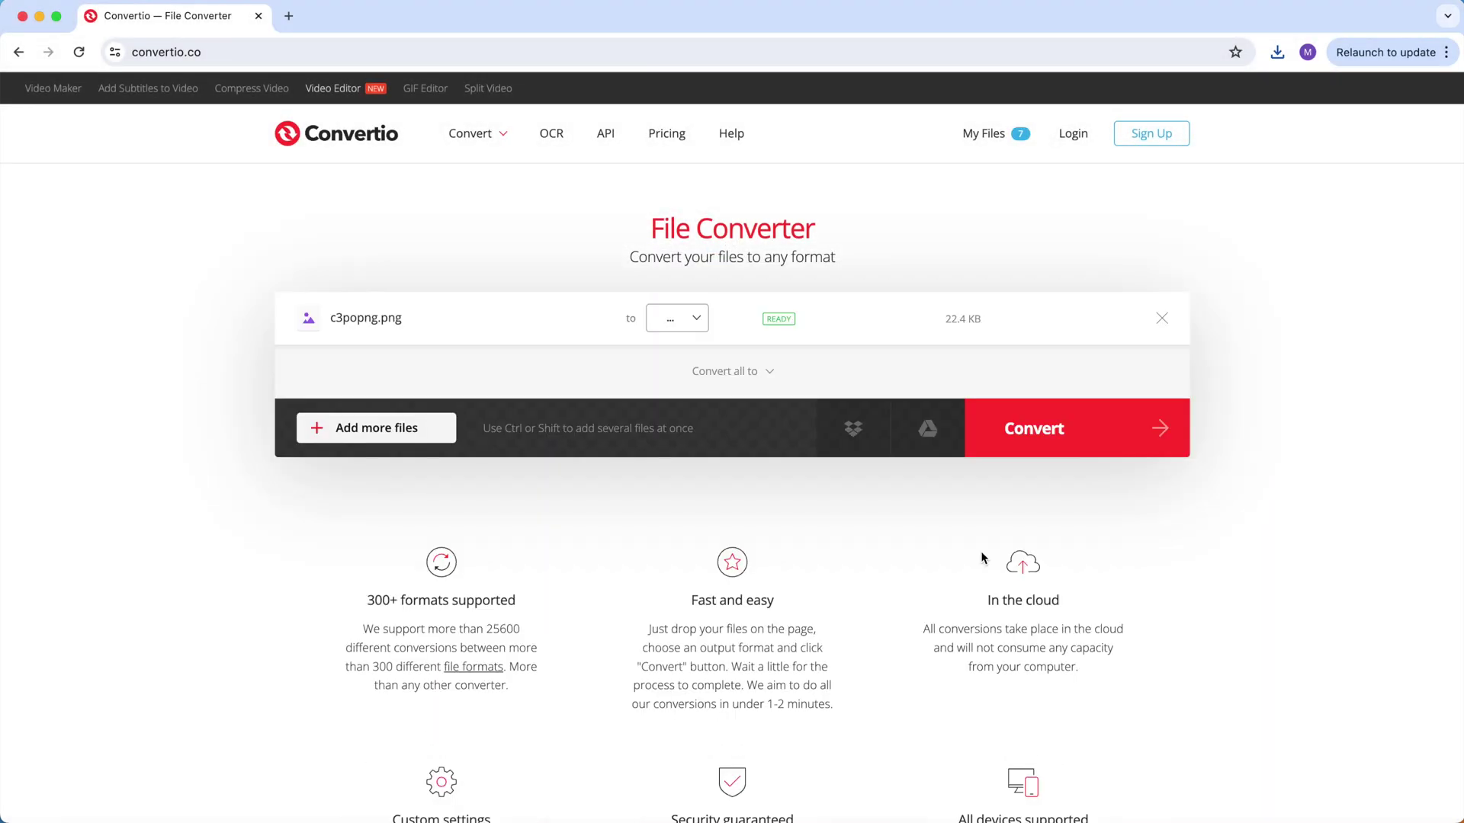
click(680, 328)
click(797, 427)
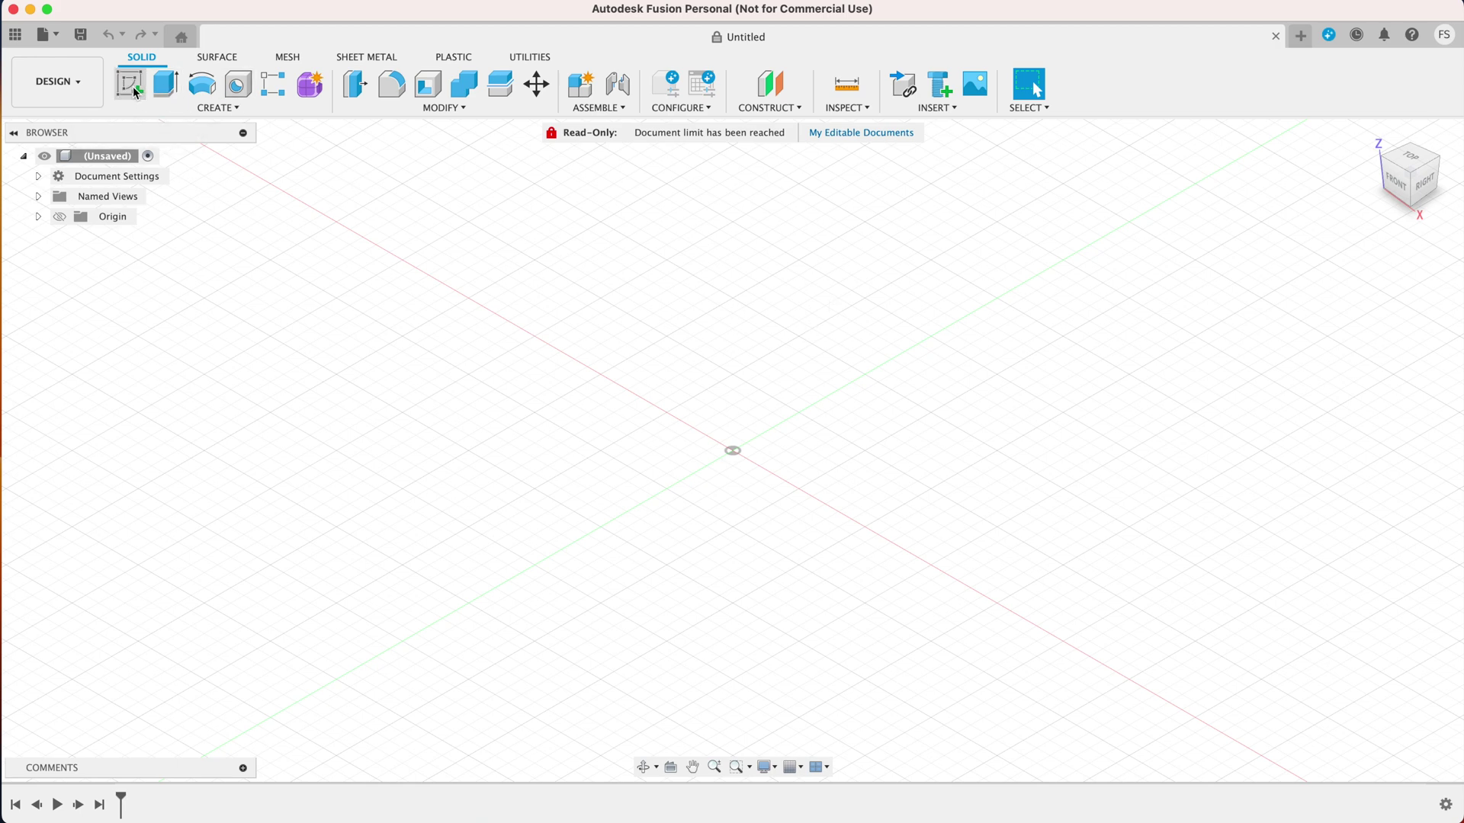
- Create a sketch on the horizontal plane in Autodesk Fusion and draw a rectangle from the origin, 80 mm wide and 100 mm high
click(134, 93)
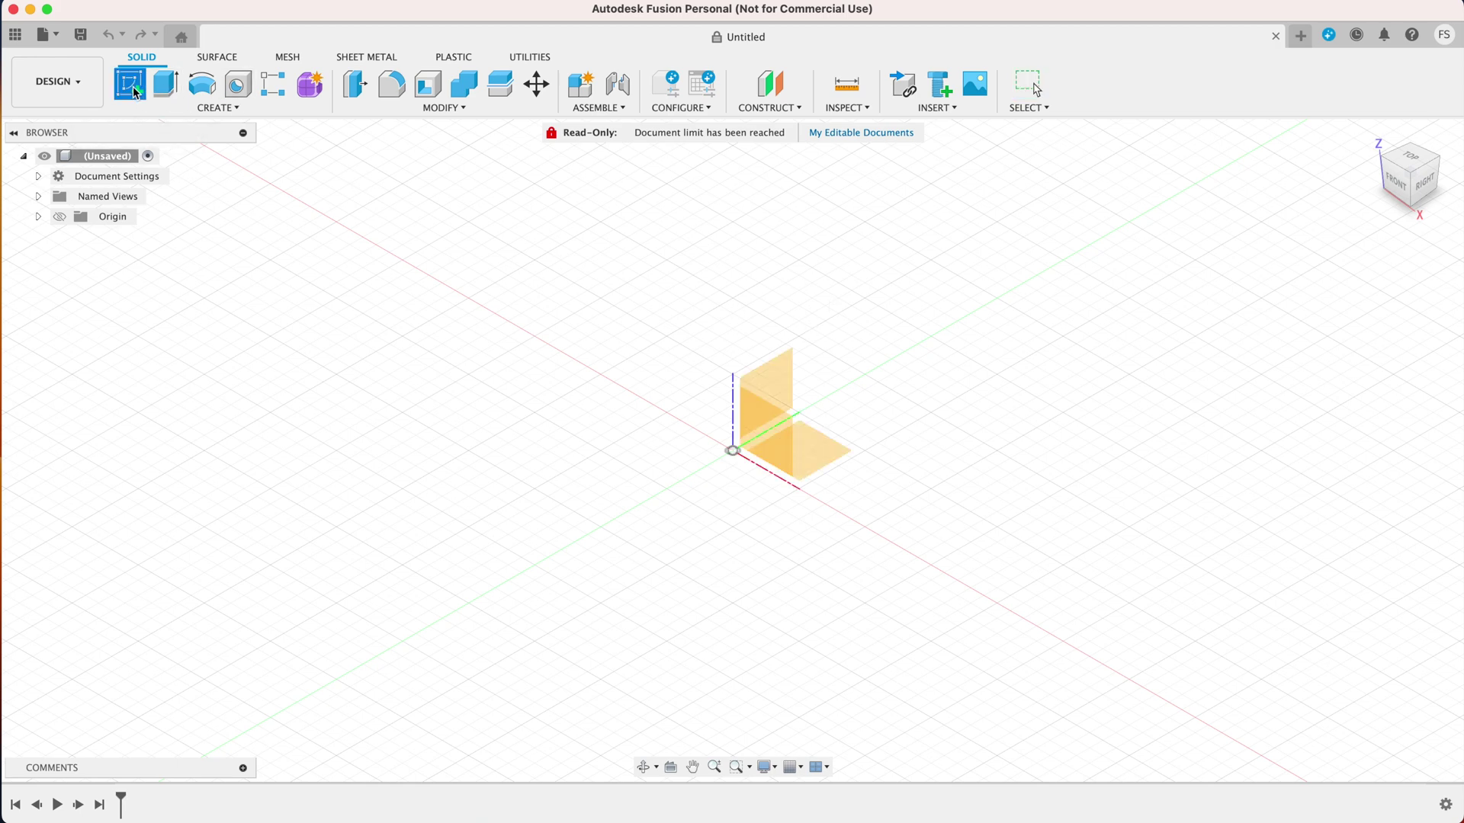
click(808, 447)
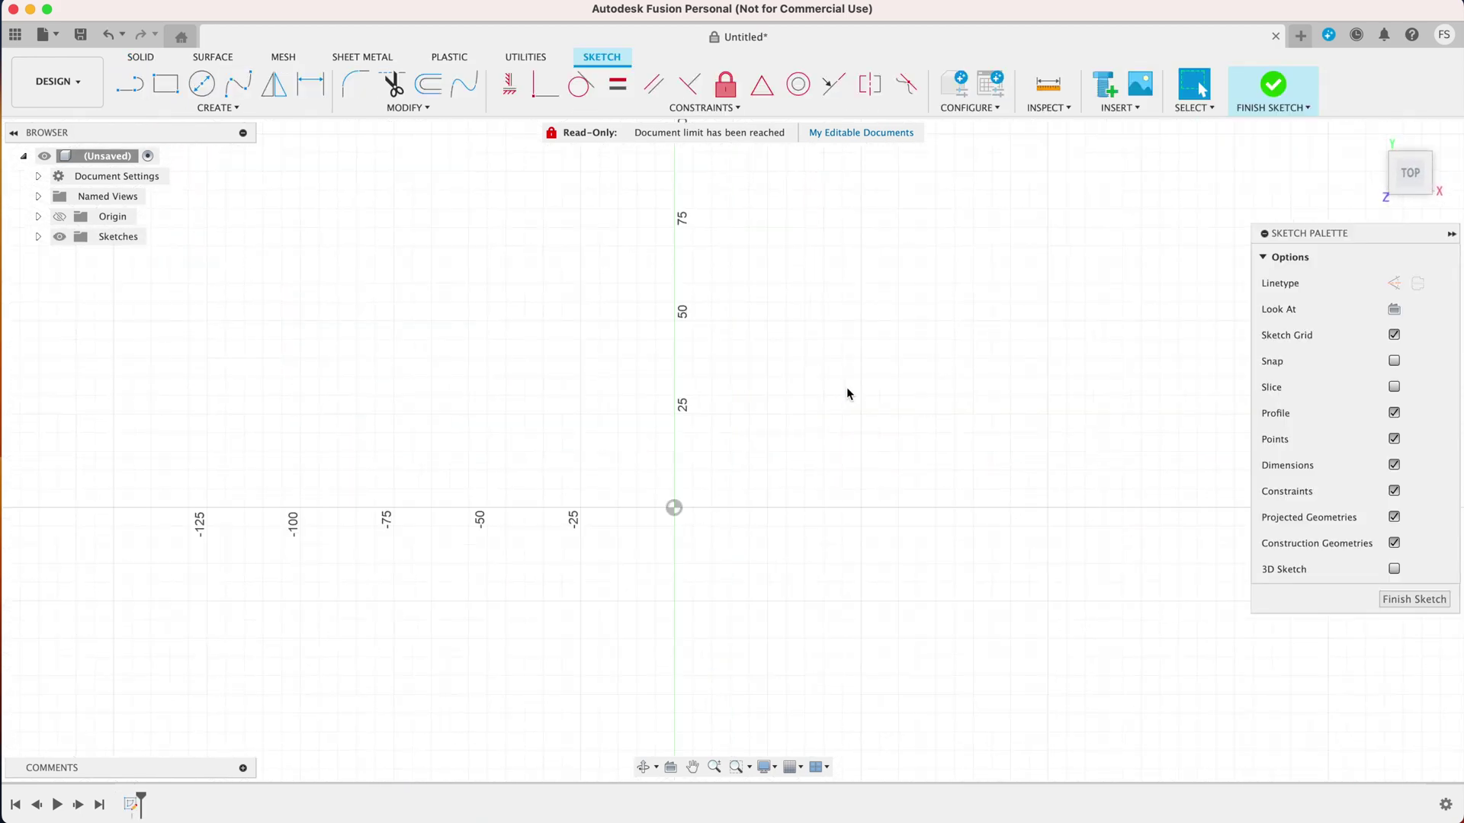
click(172, 91)
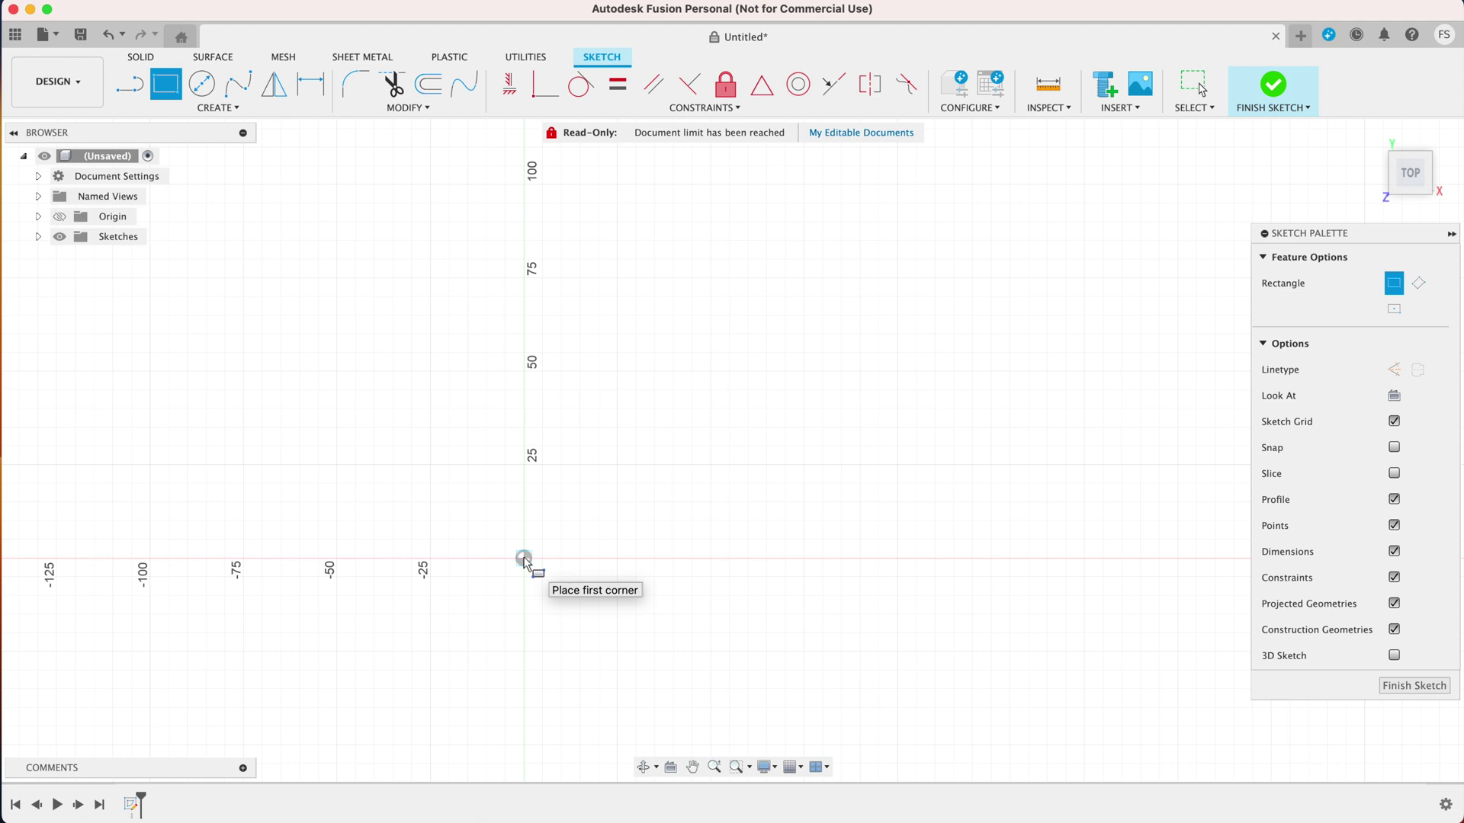
click(524, 558)
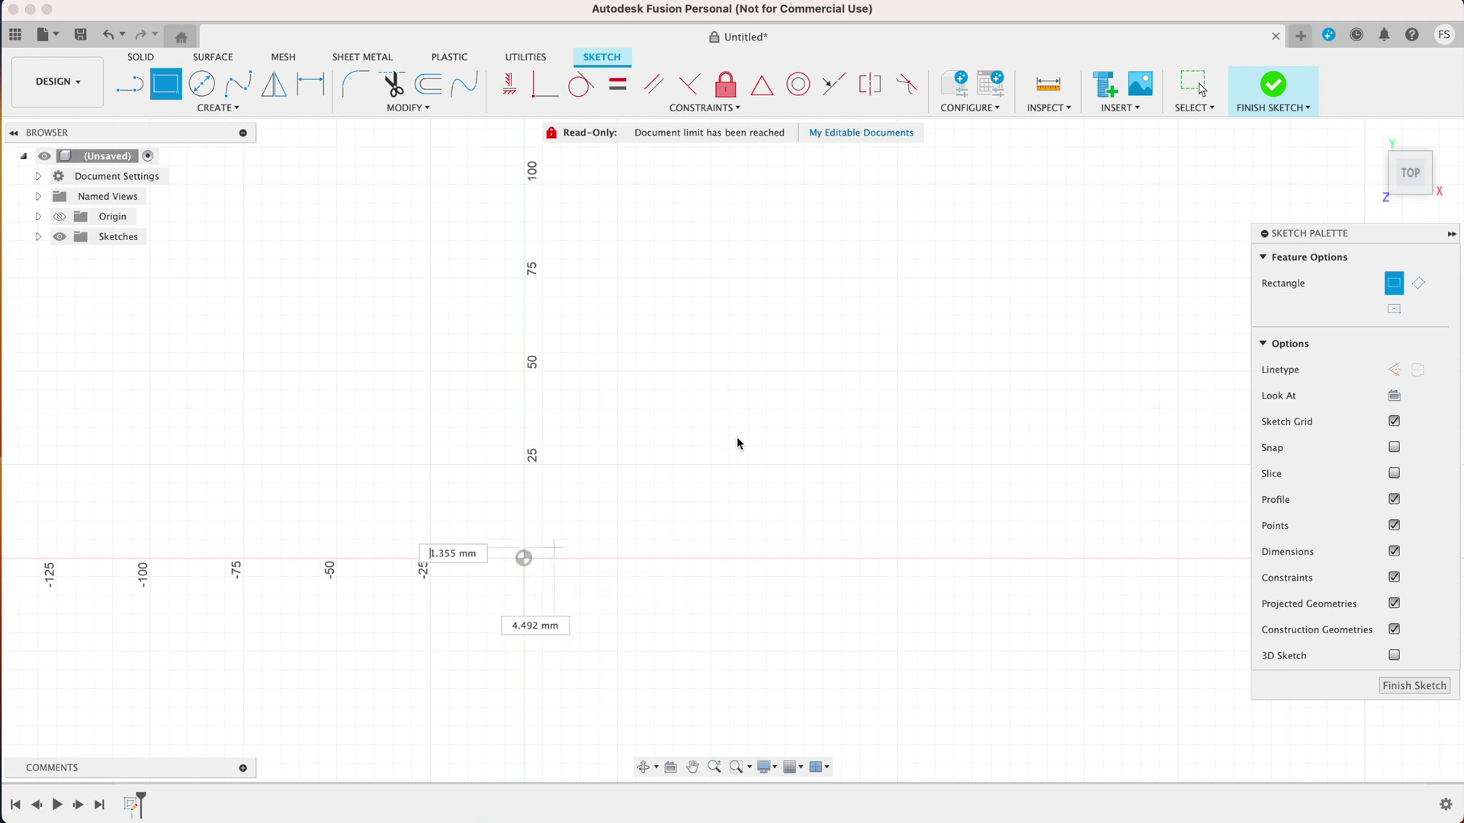
text(10)
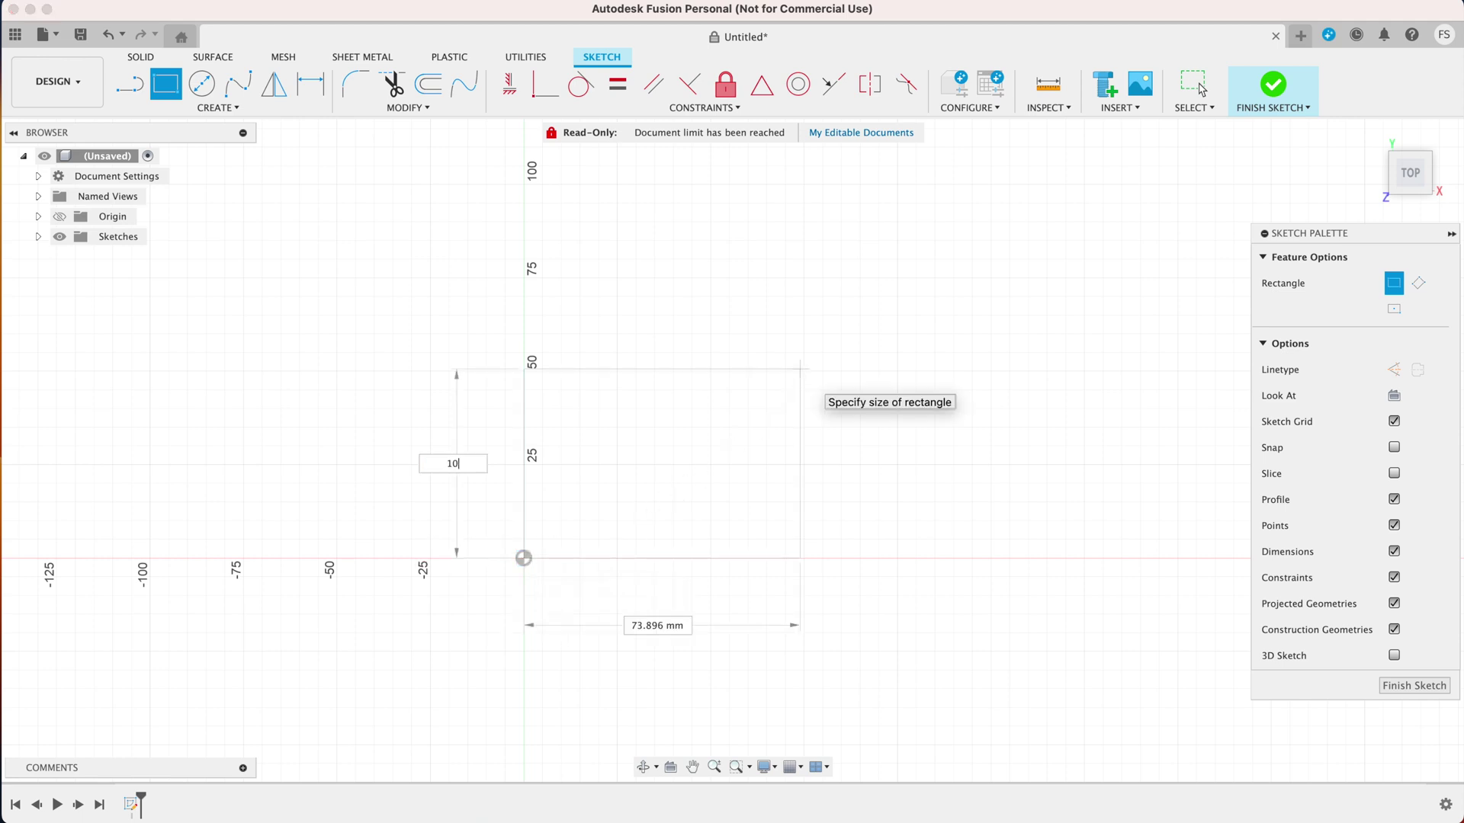
text(0)
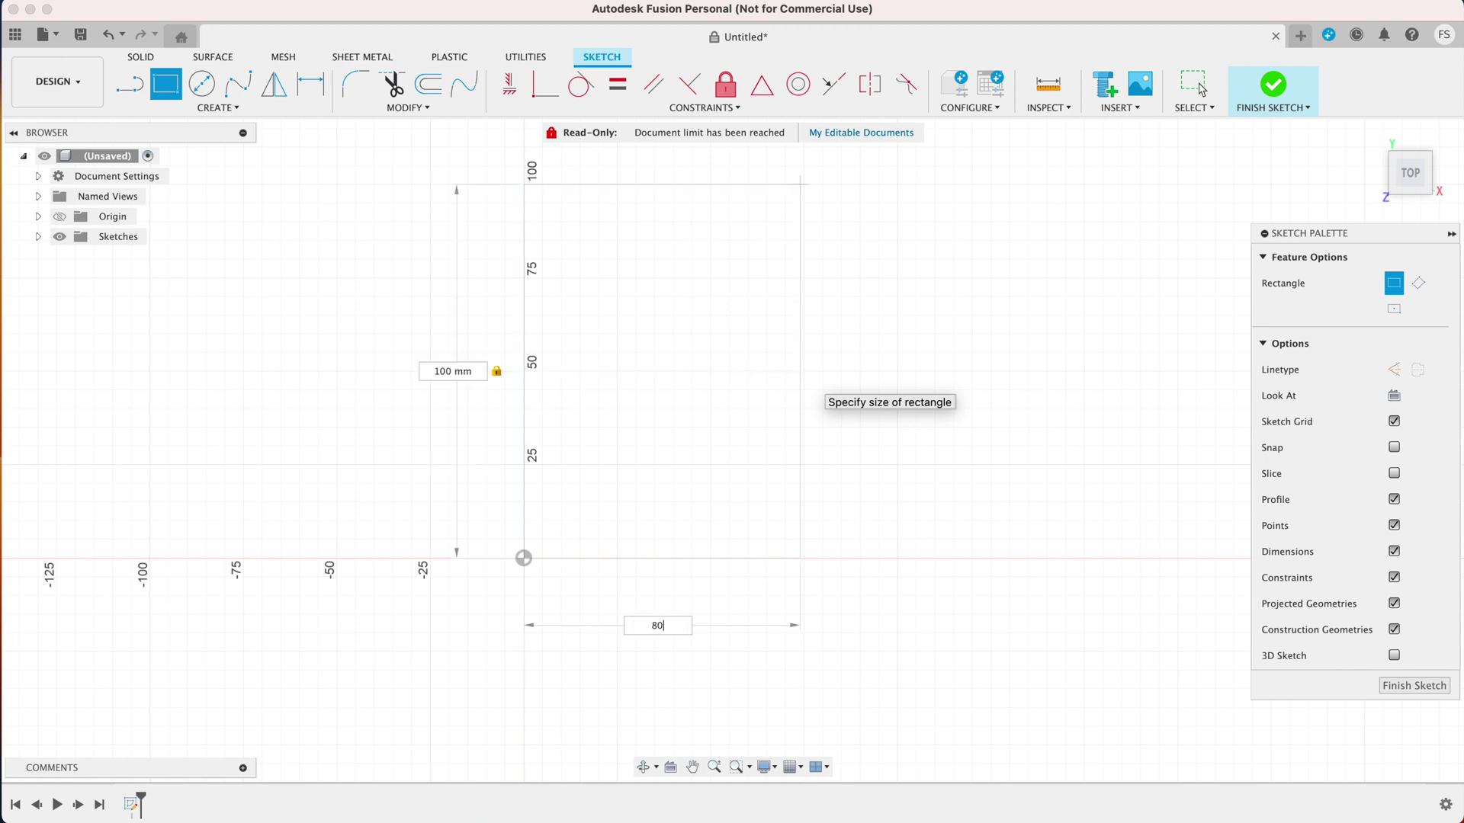
text(80)
key(Tab)
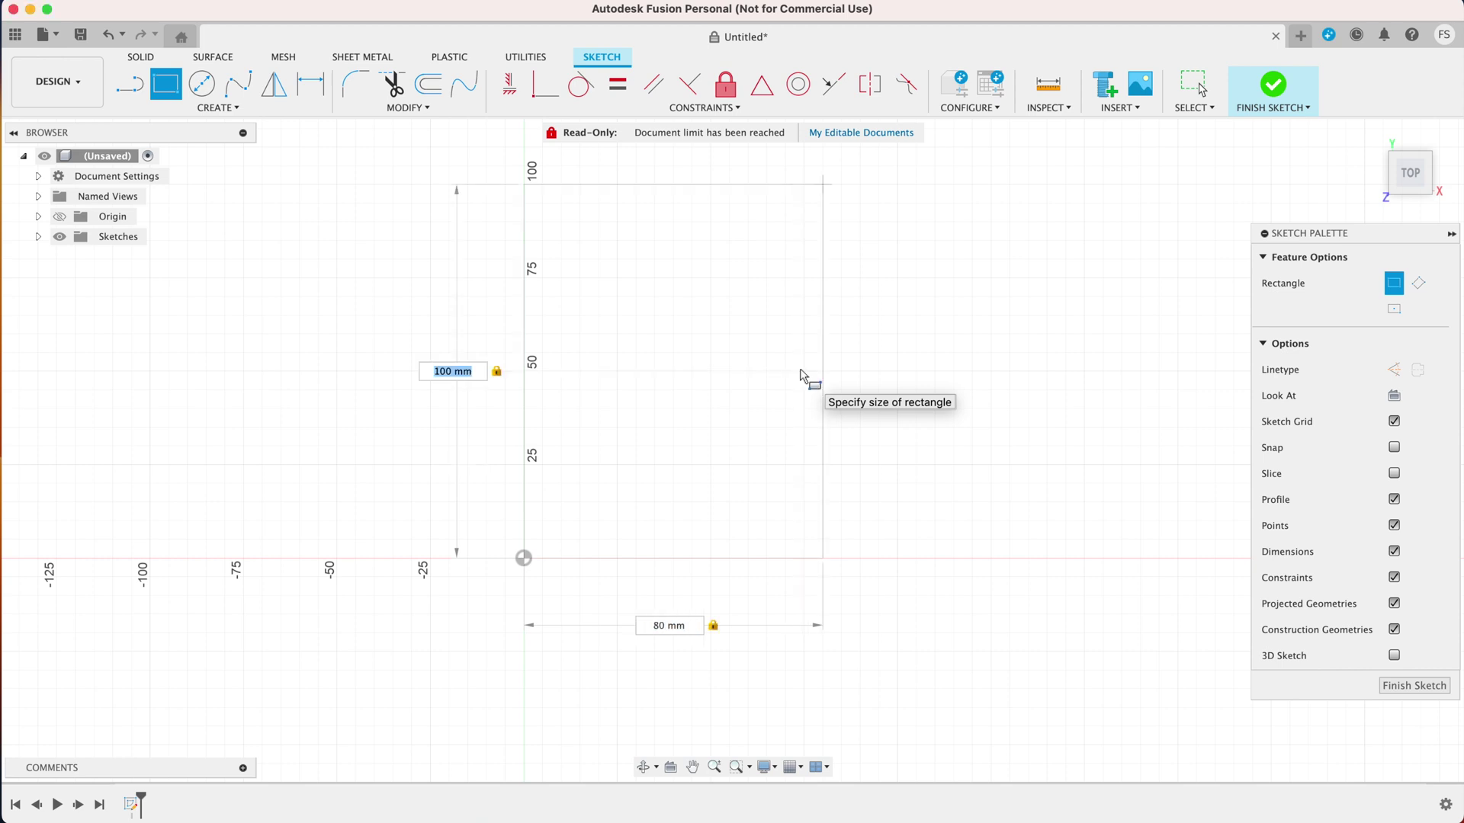
key(Return)
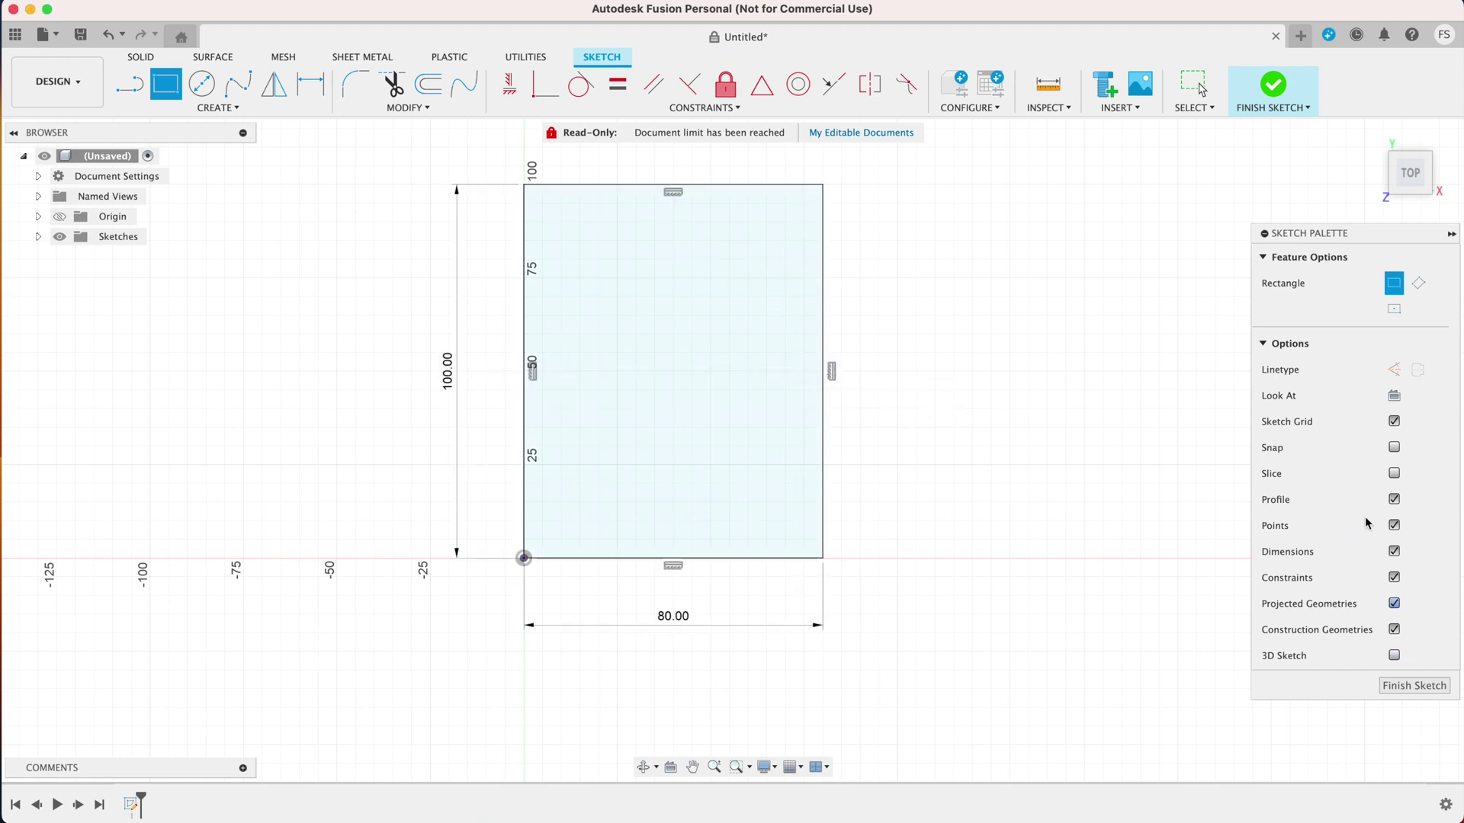
- Insert c3popng.svg, move it inside the rectangle at about X -9.9 mm and Y -10.1 mm, and finish the sketch
click(1109, 111)
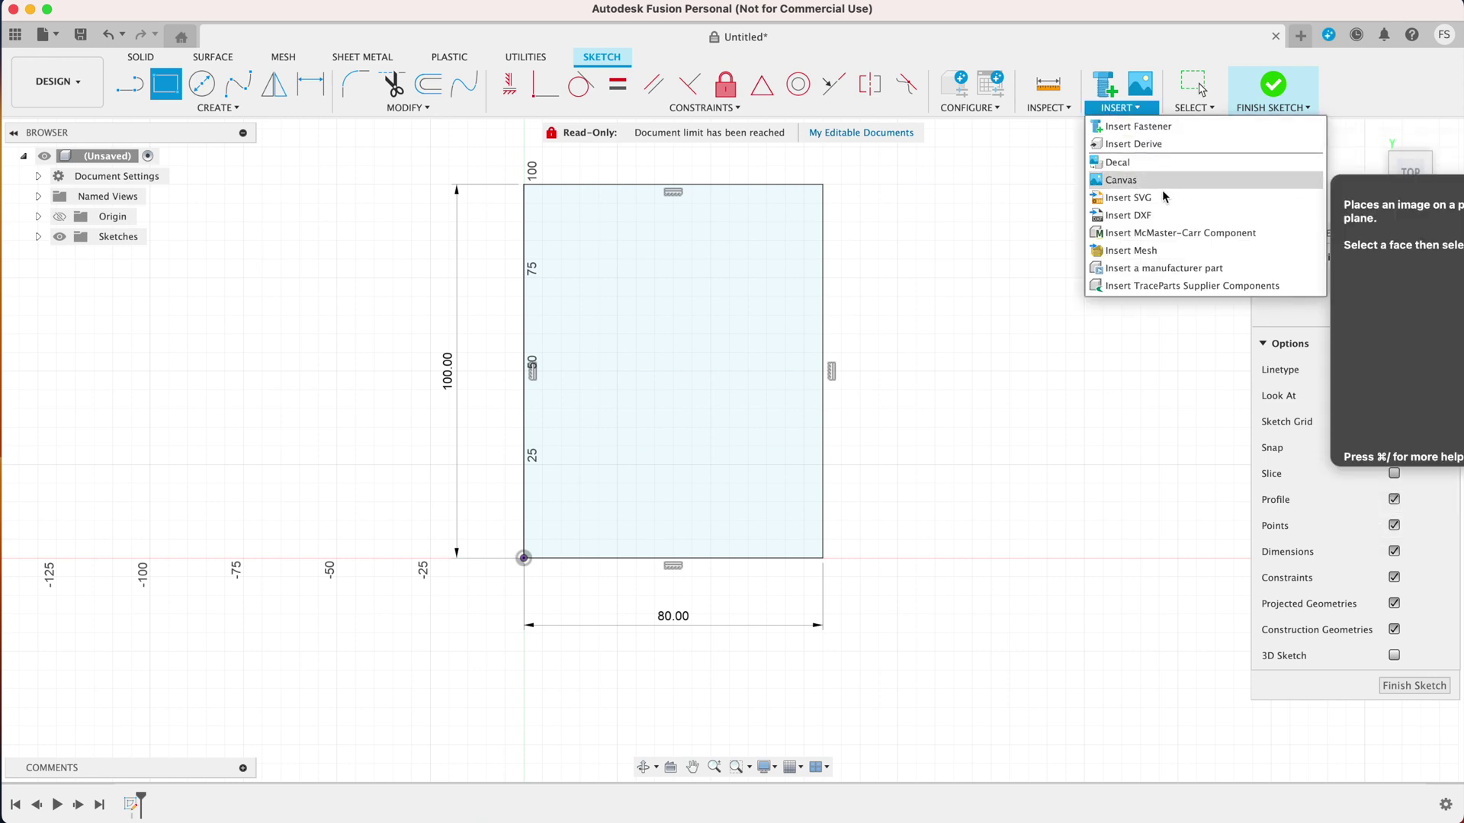
click(1128, 197)
click(755, 199)
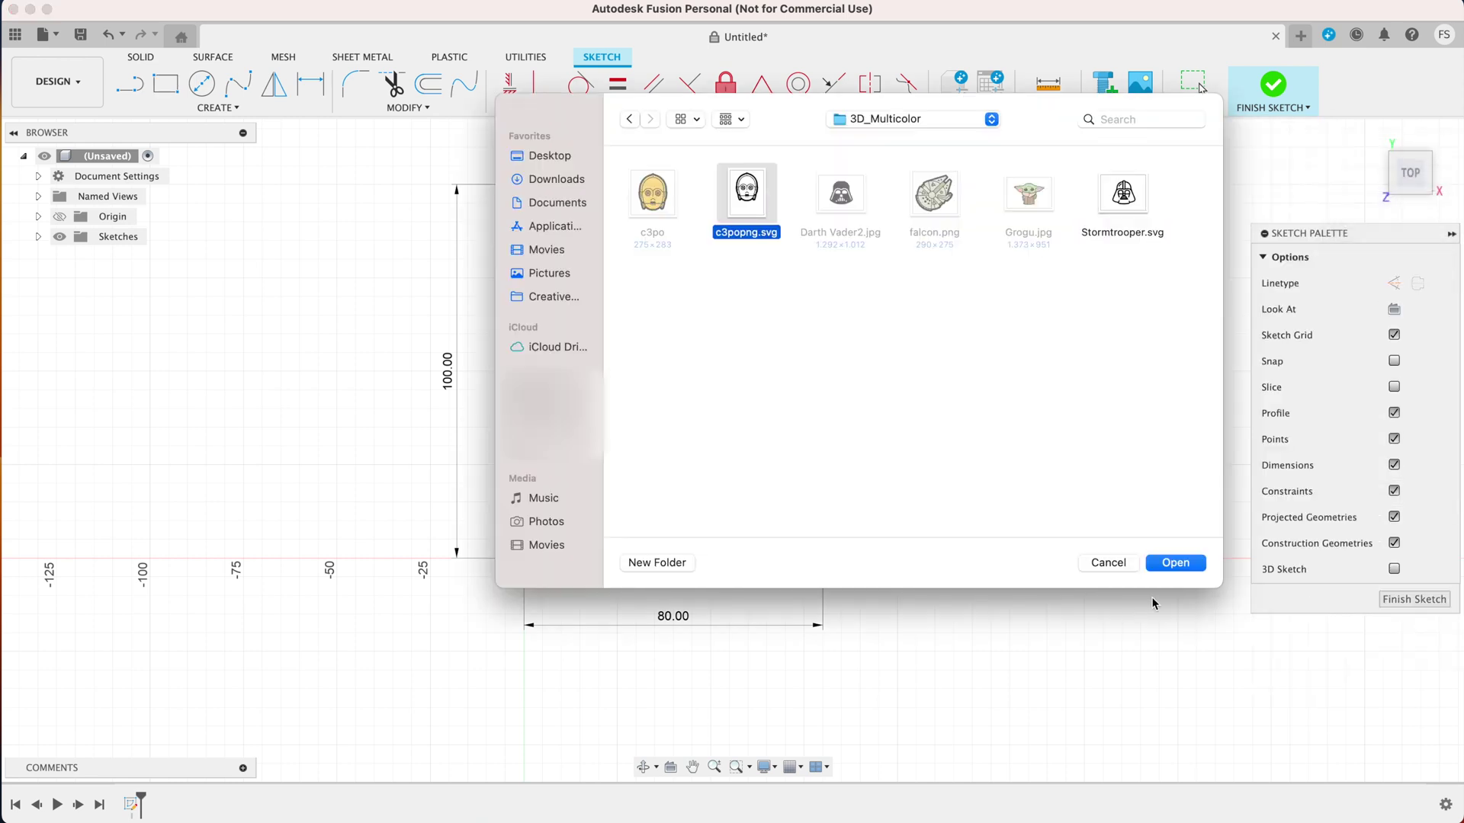
click(1176, 563)
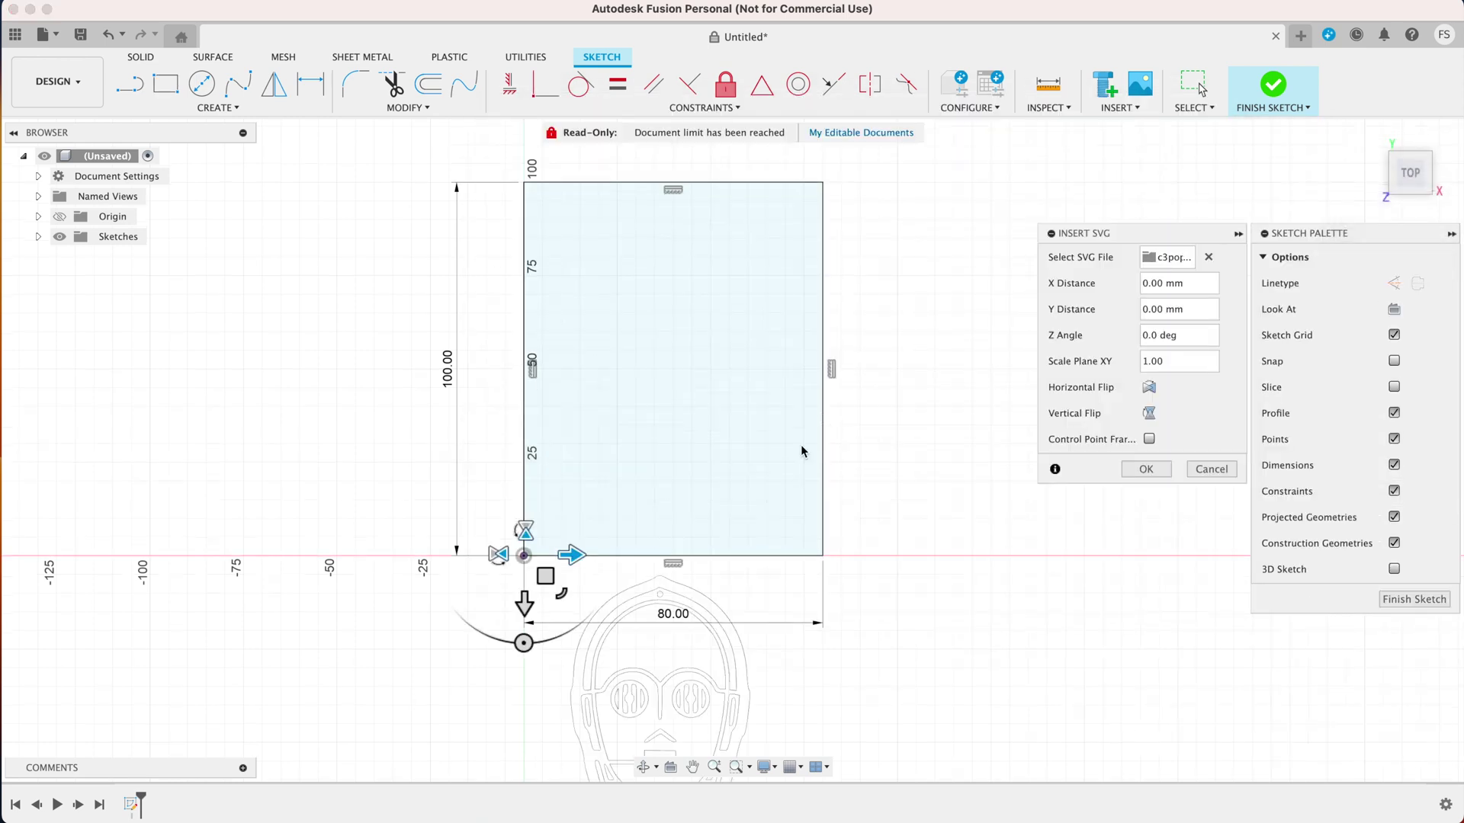
drag(546, 584, 538, 227)
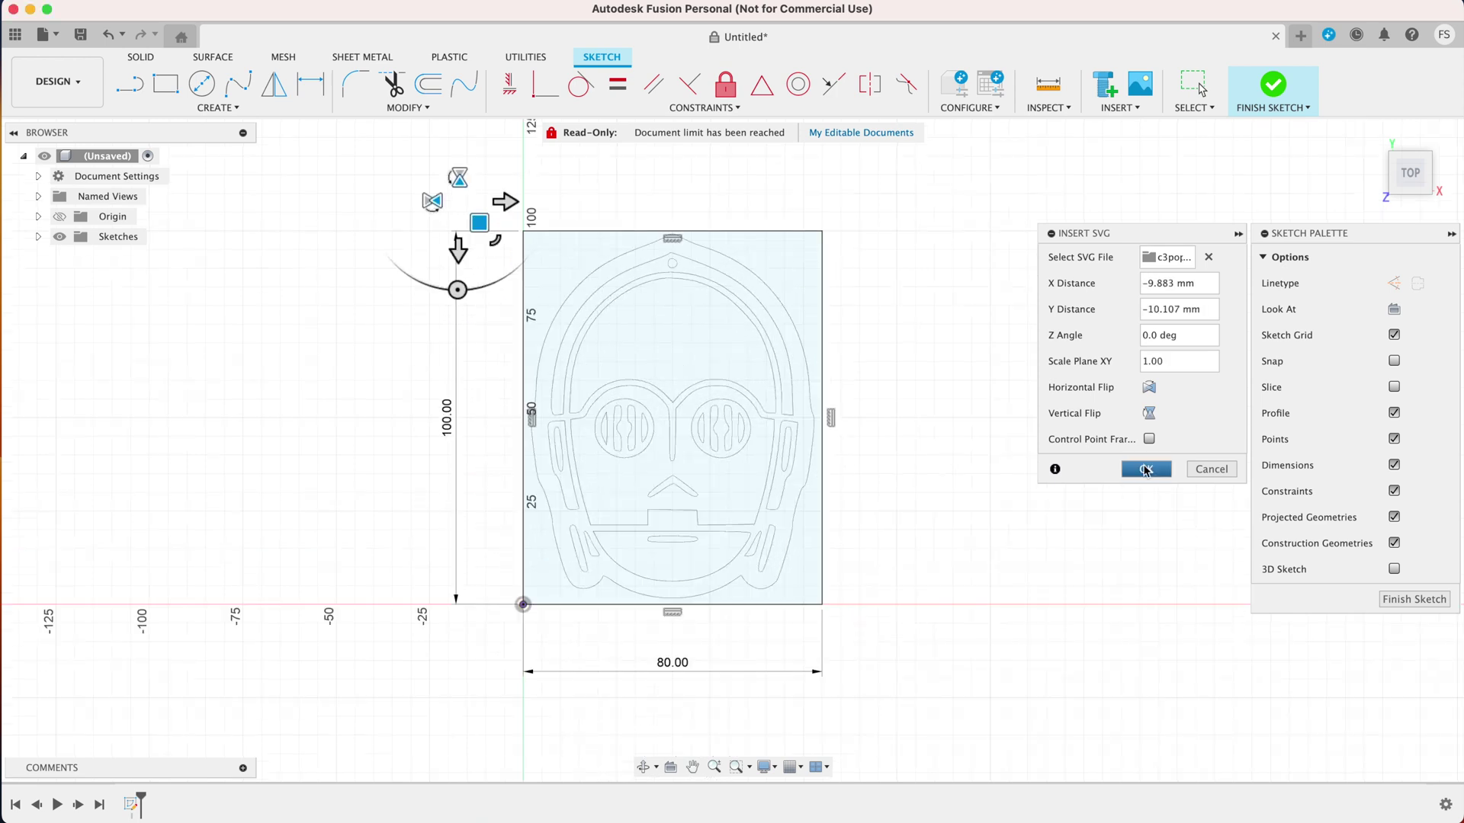
click(1145, 470)
click(1414, 600)
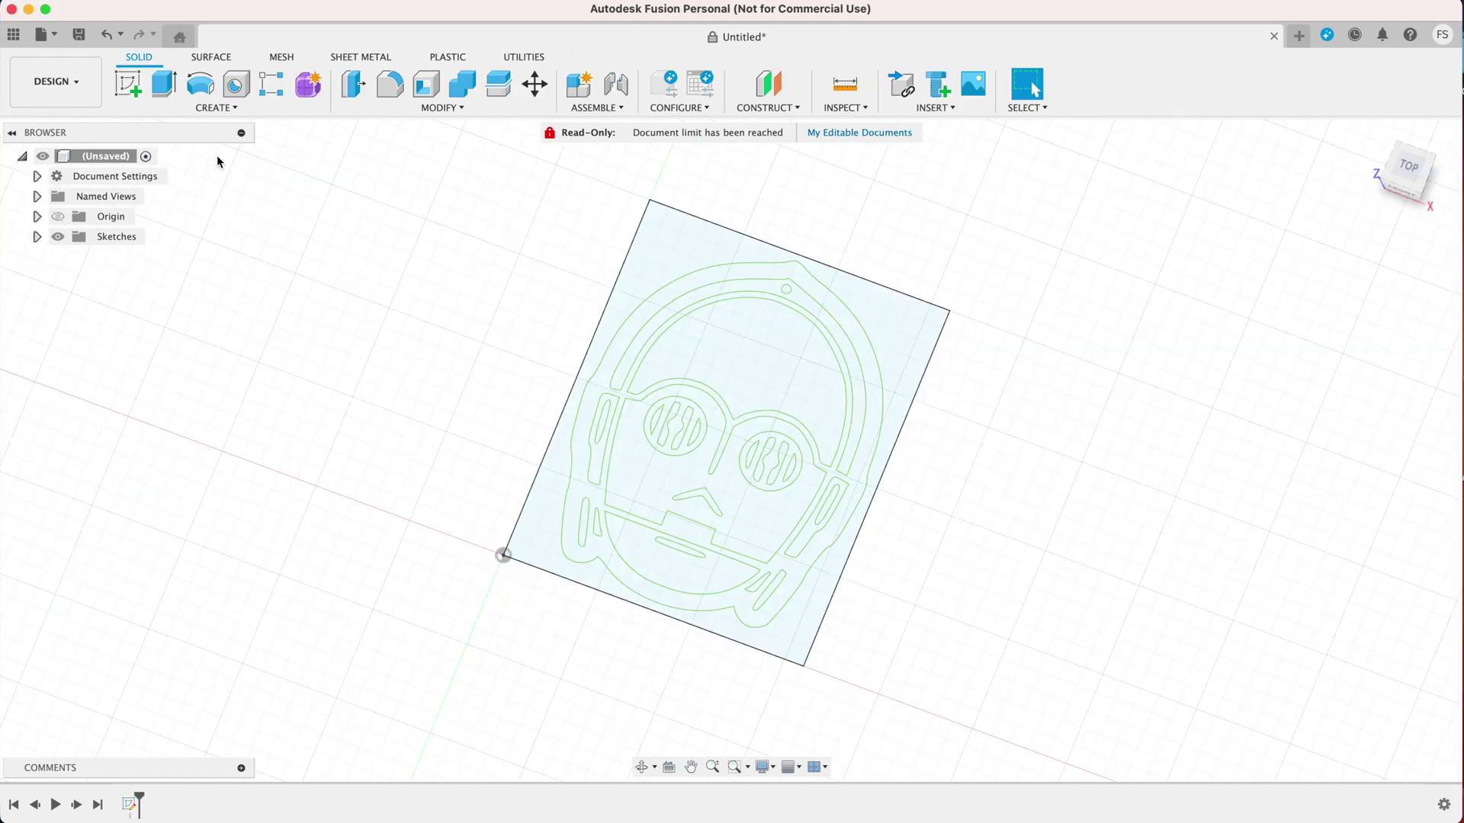
- Extrude the eight slit profiles inside the two eyes 1 mm as a new component
click(164, 85)
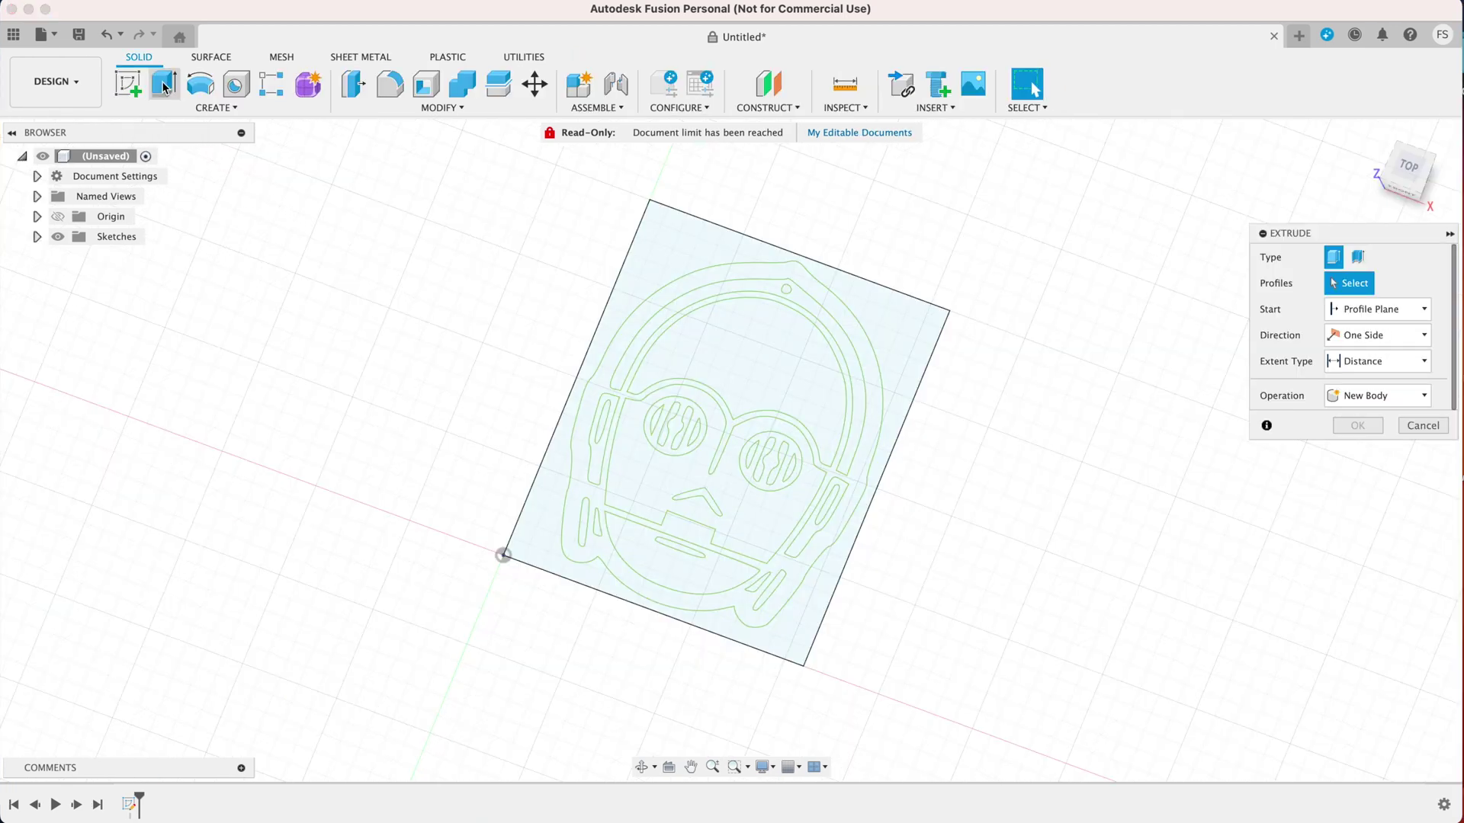
click(657, 425)
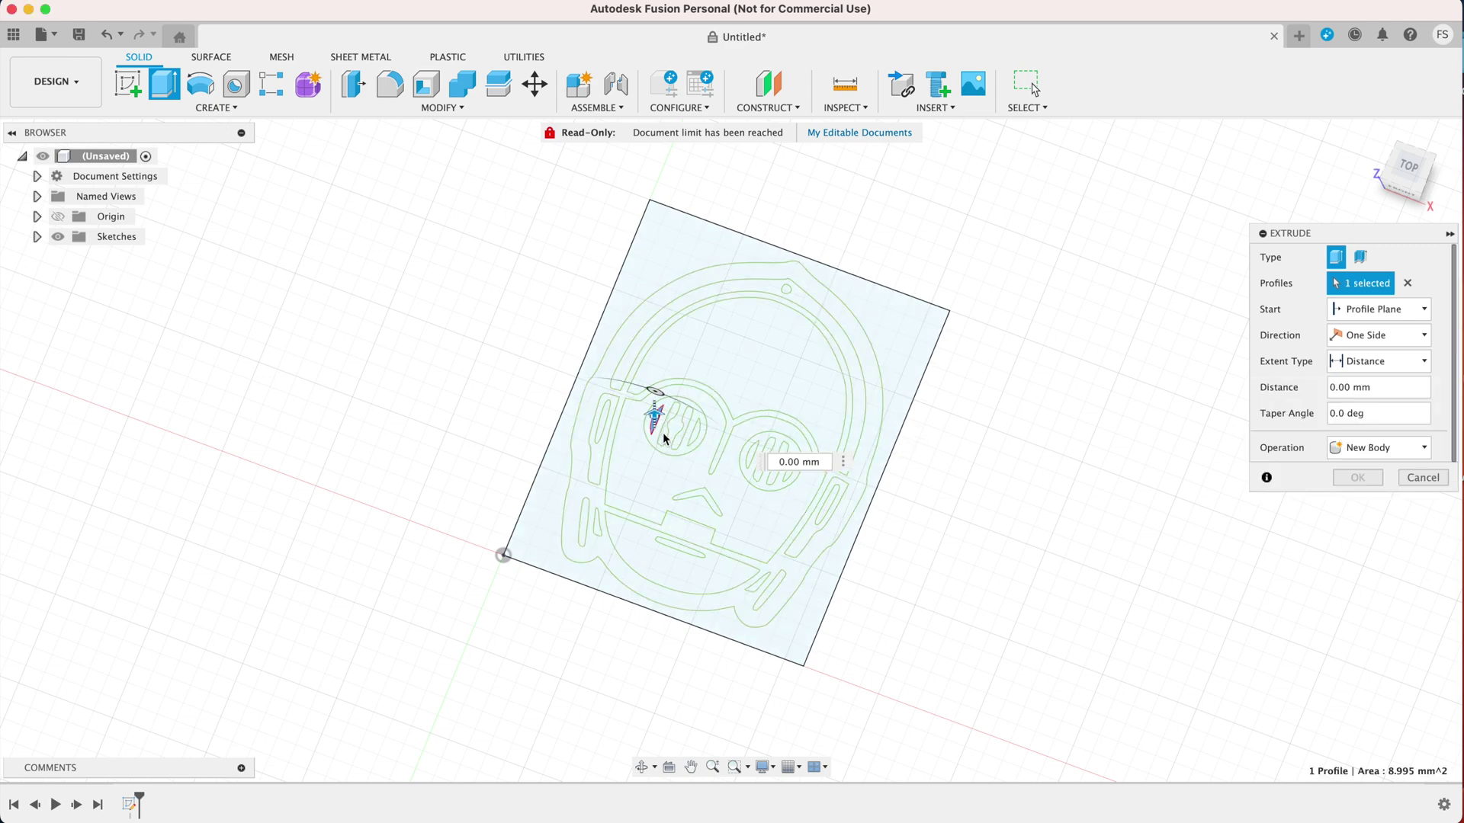
click(669, 427)
click(681, 425)
click(694, 422)
click(752, 463)
click(764, 461)
click(777, 459)
click(790, 458)
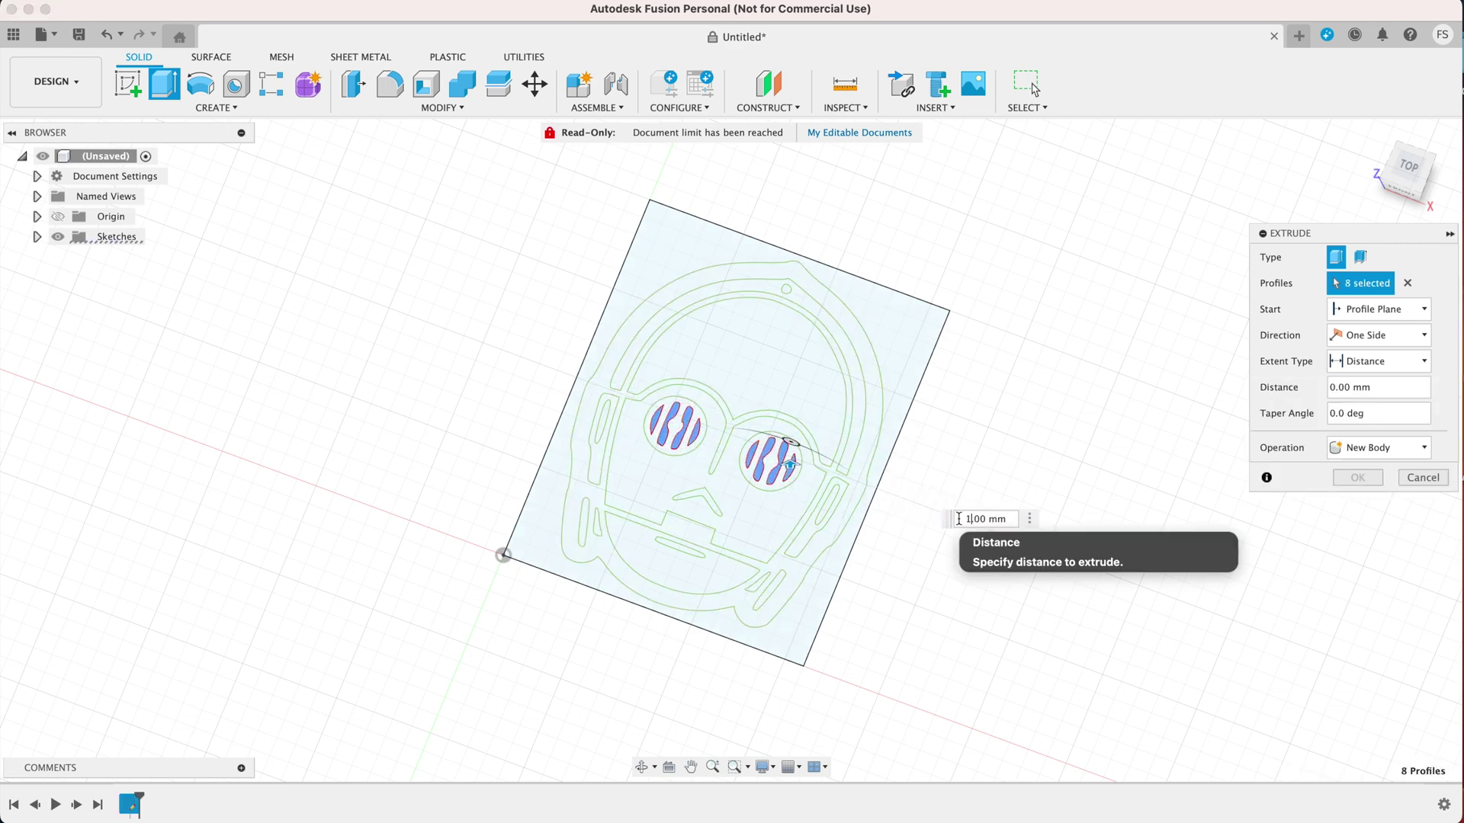
key(Return)
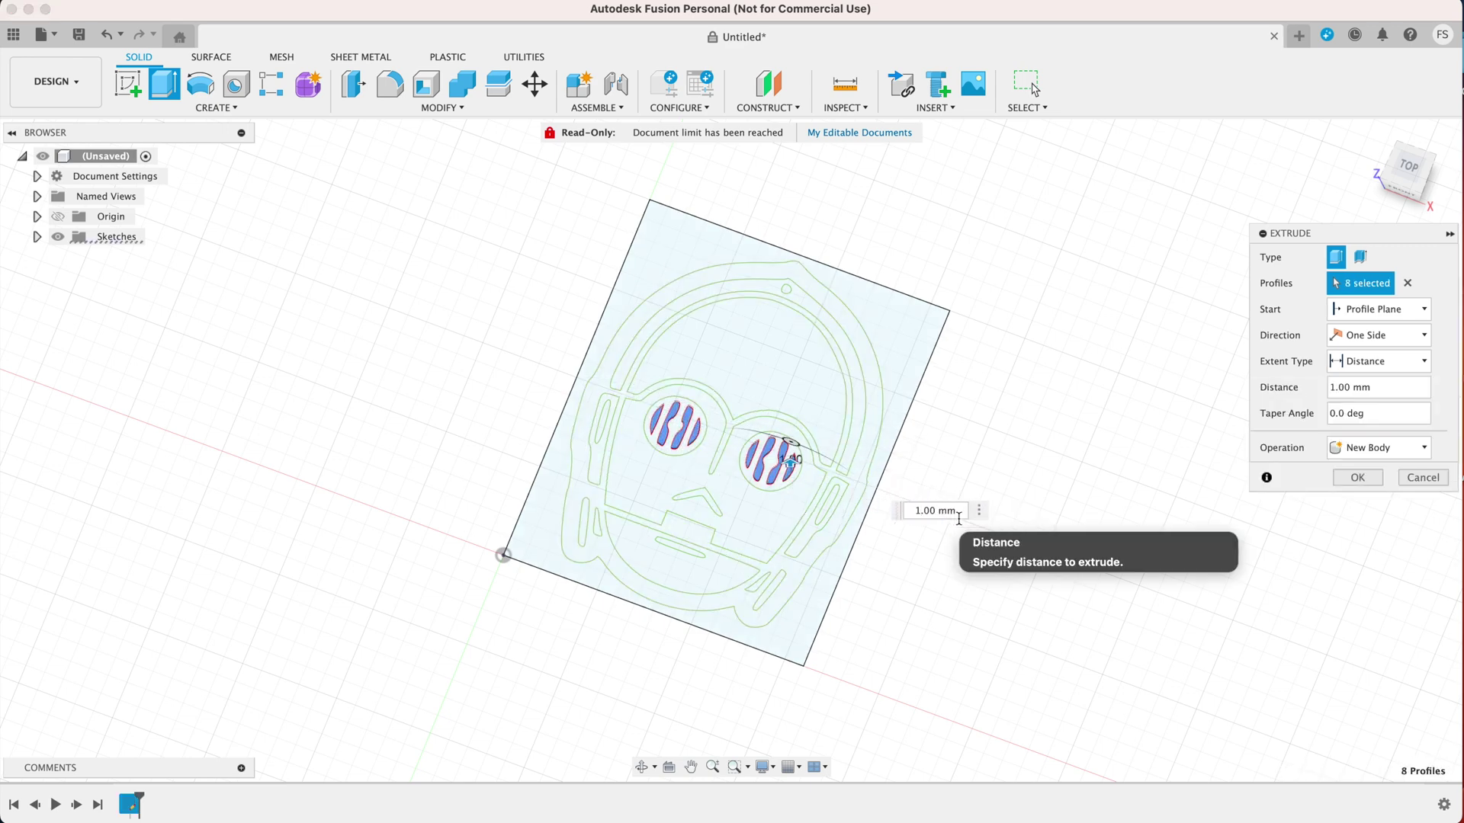
click(1366, 447)
click(1367, 539)
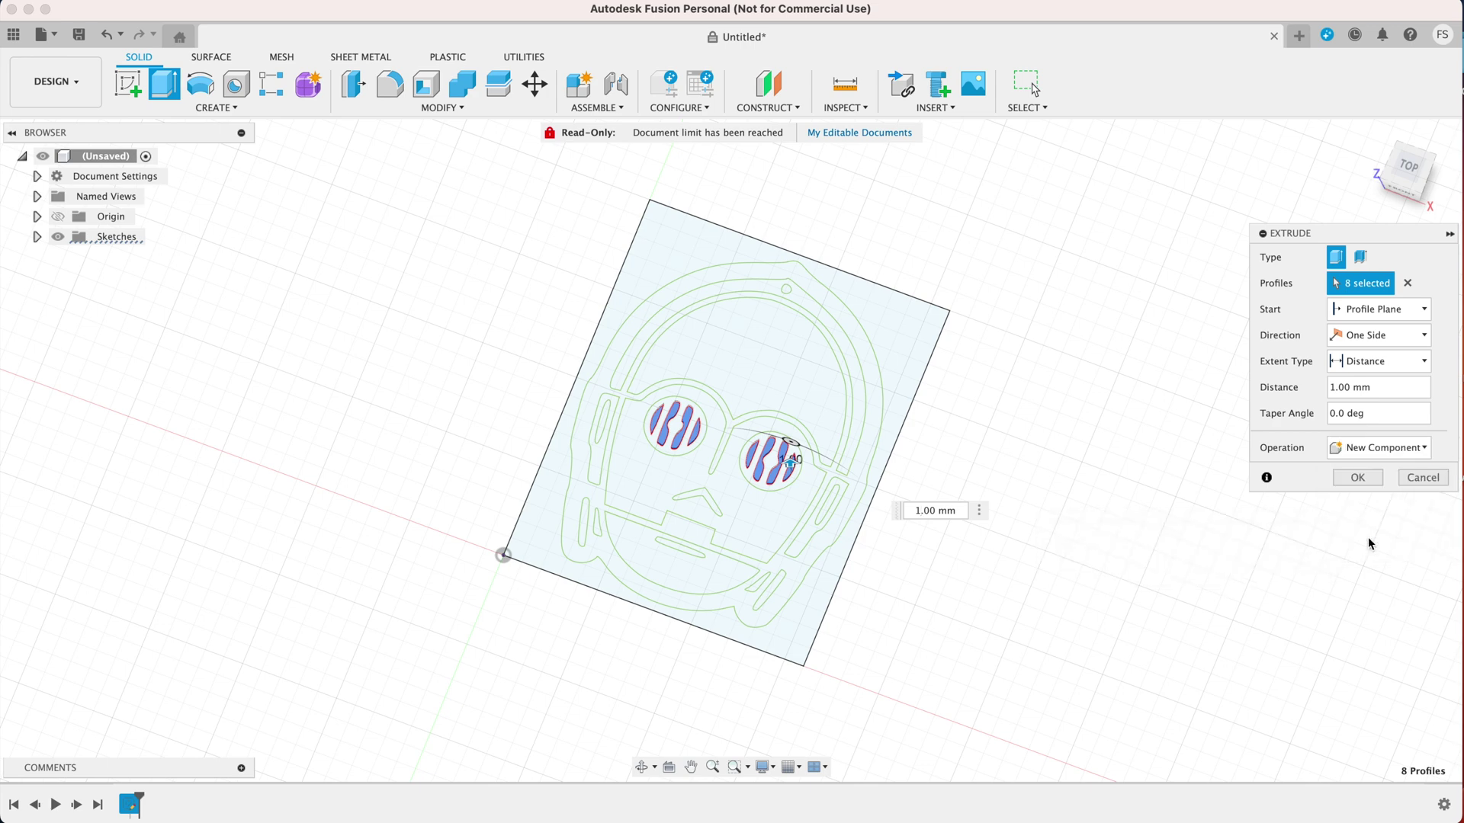
click(1358, 475)
- Show Sketch1 again and extrude the ten face, helmet band and side panel profiles 1 mm as a new component
click(36, 237)
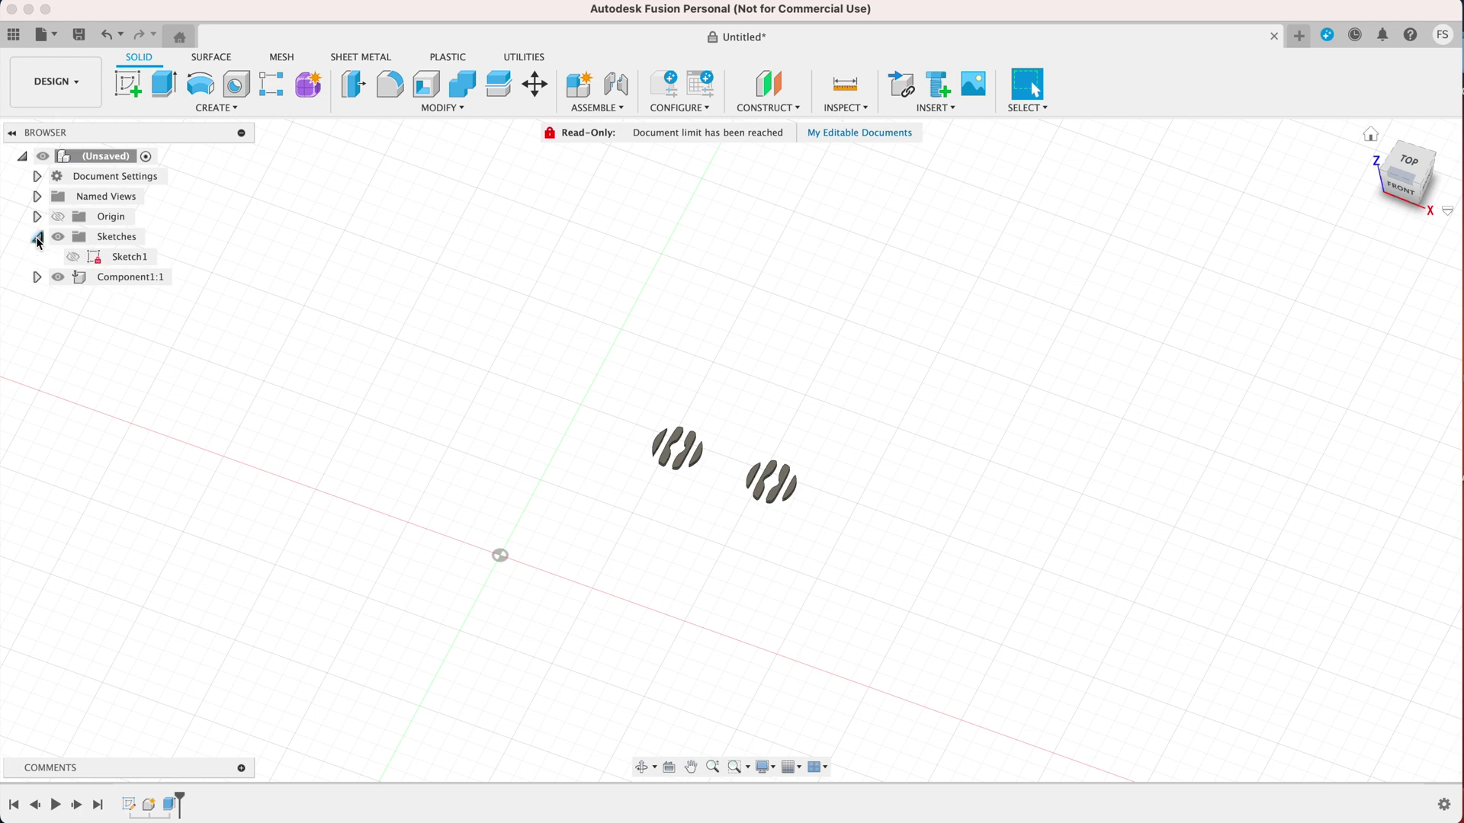
click(73, 258)
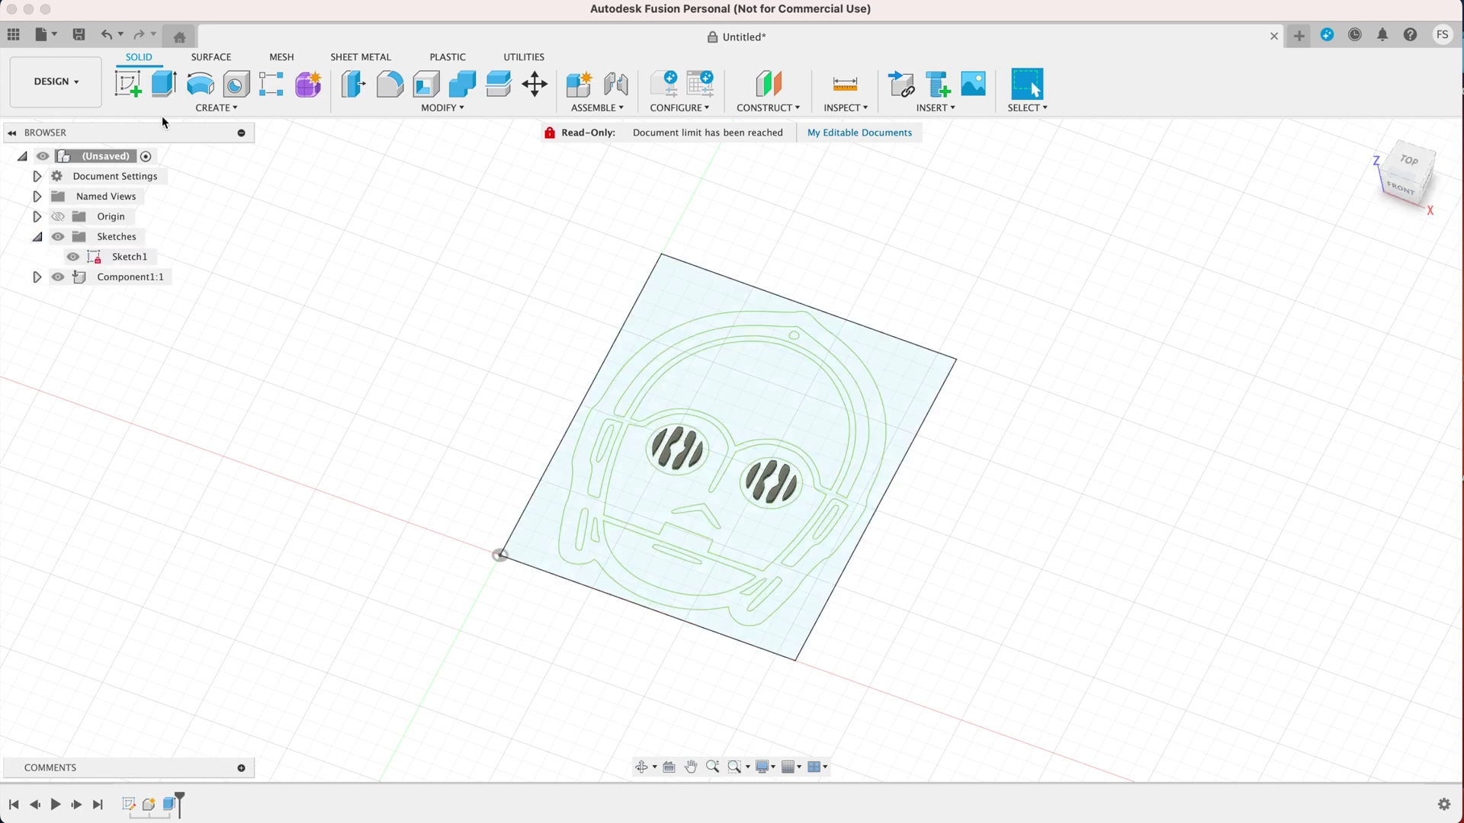
click(163, 84)
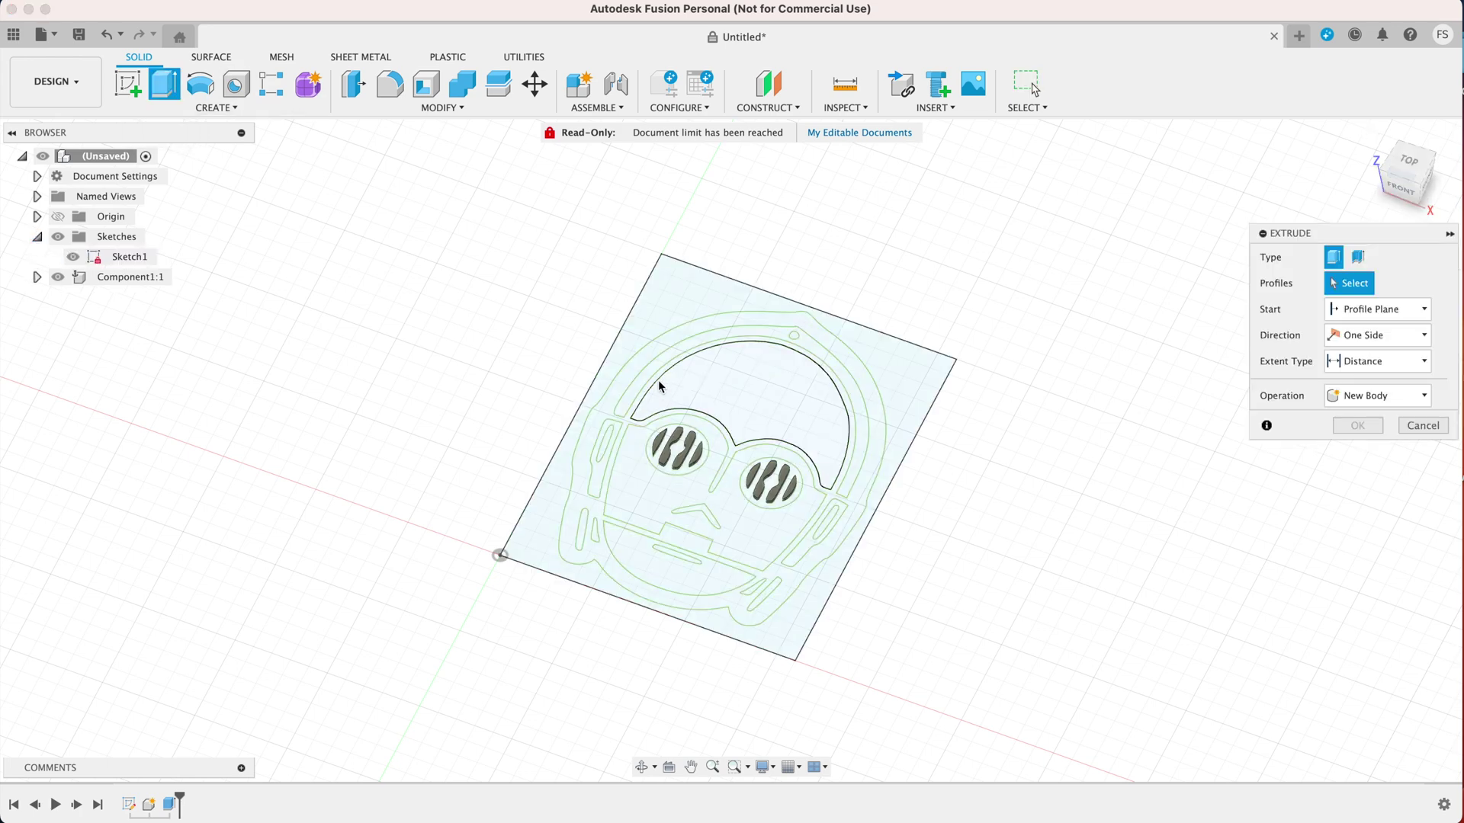
click(680, 383)
click(671, 488)
click(661, 566)
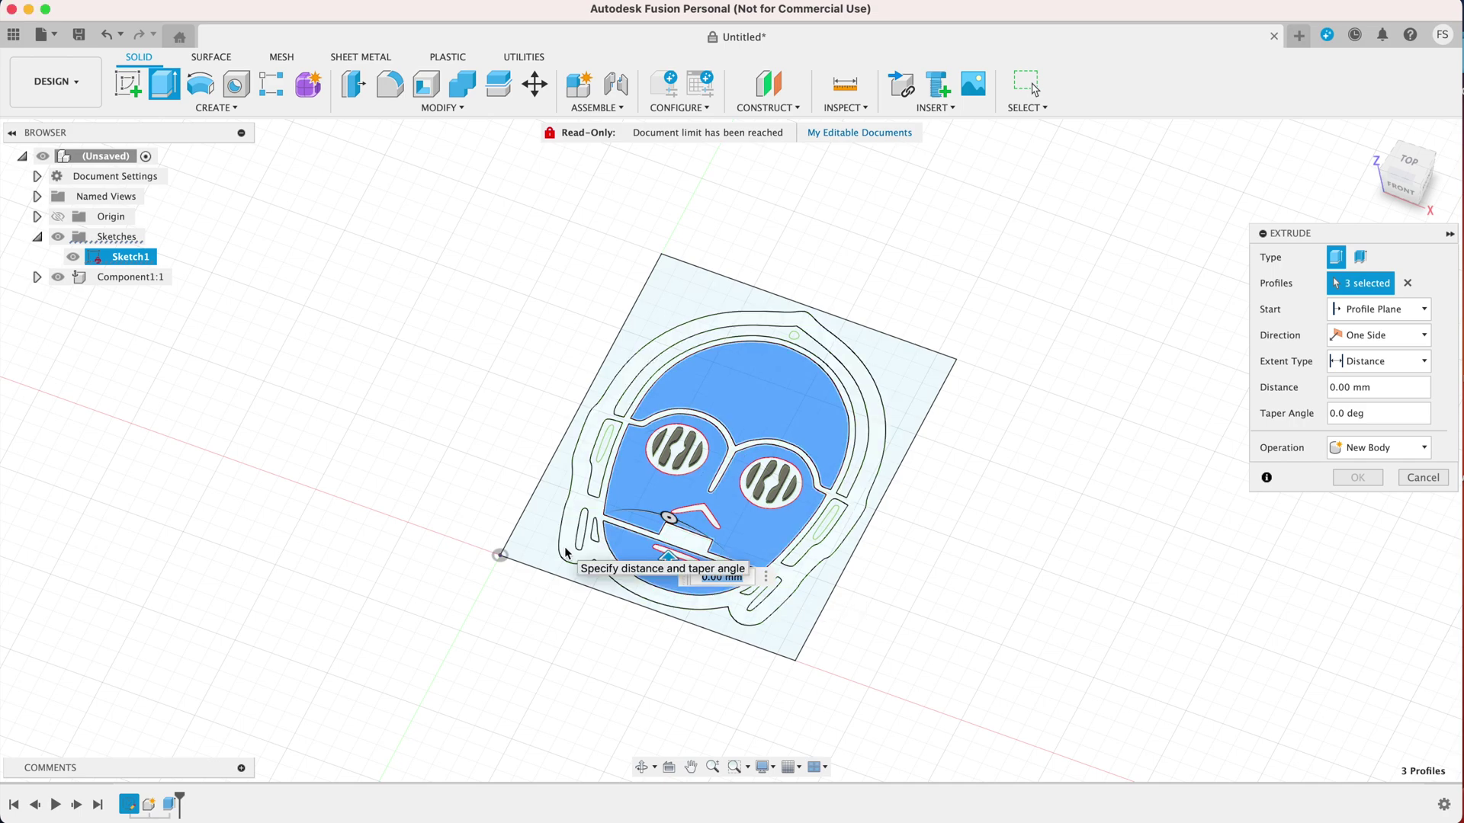
click(583, 538)
click(593, 532)
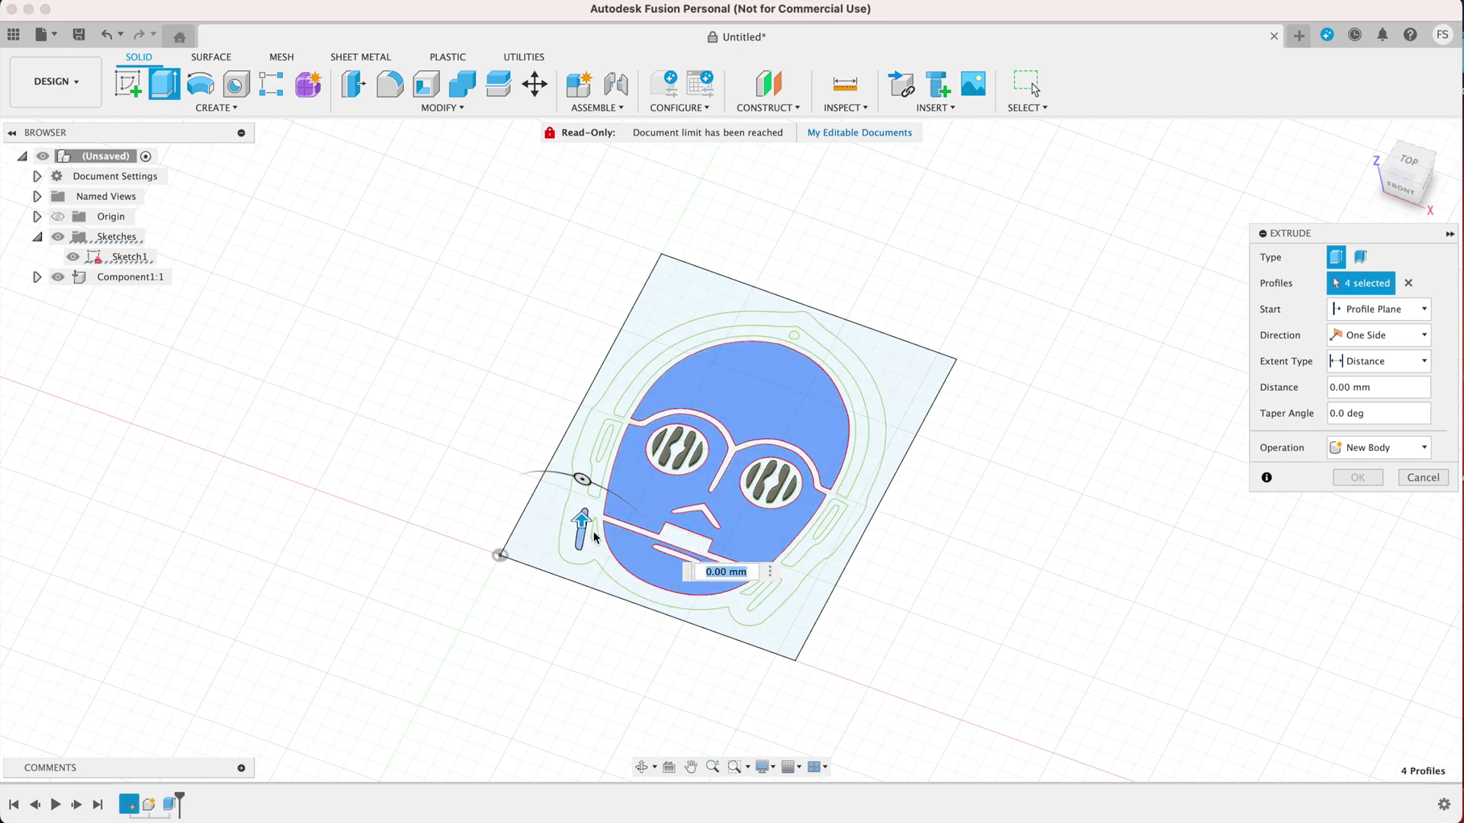
click(755, 594)
click(819, 530)
click(762, 335)
click(858, 396)
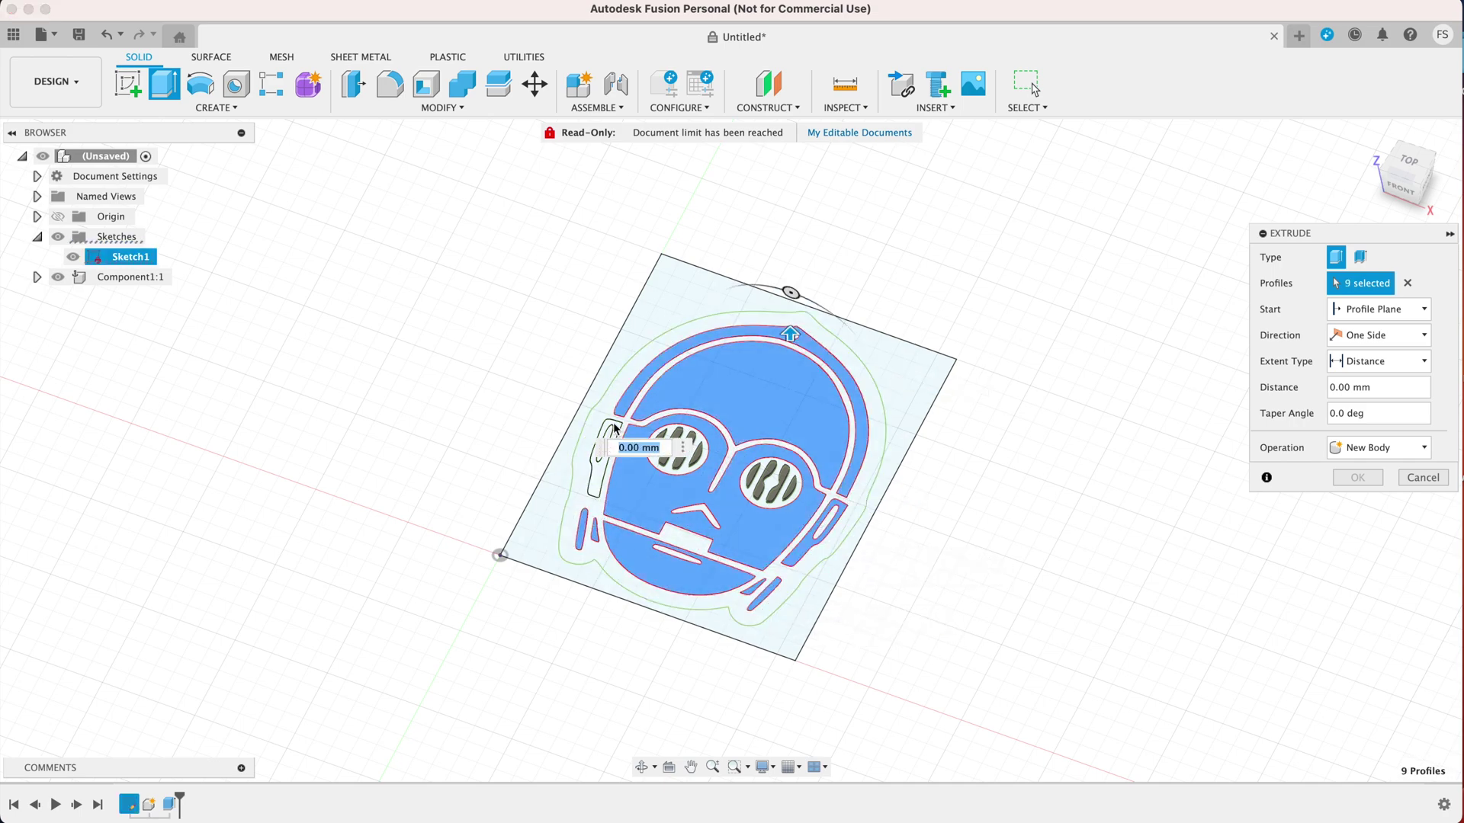
click(614, 429)
text(1)
click(1379, 447)
click(1372, 550)
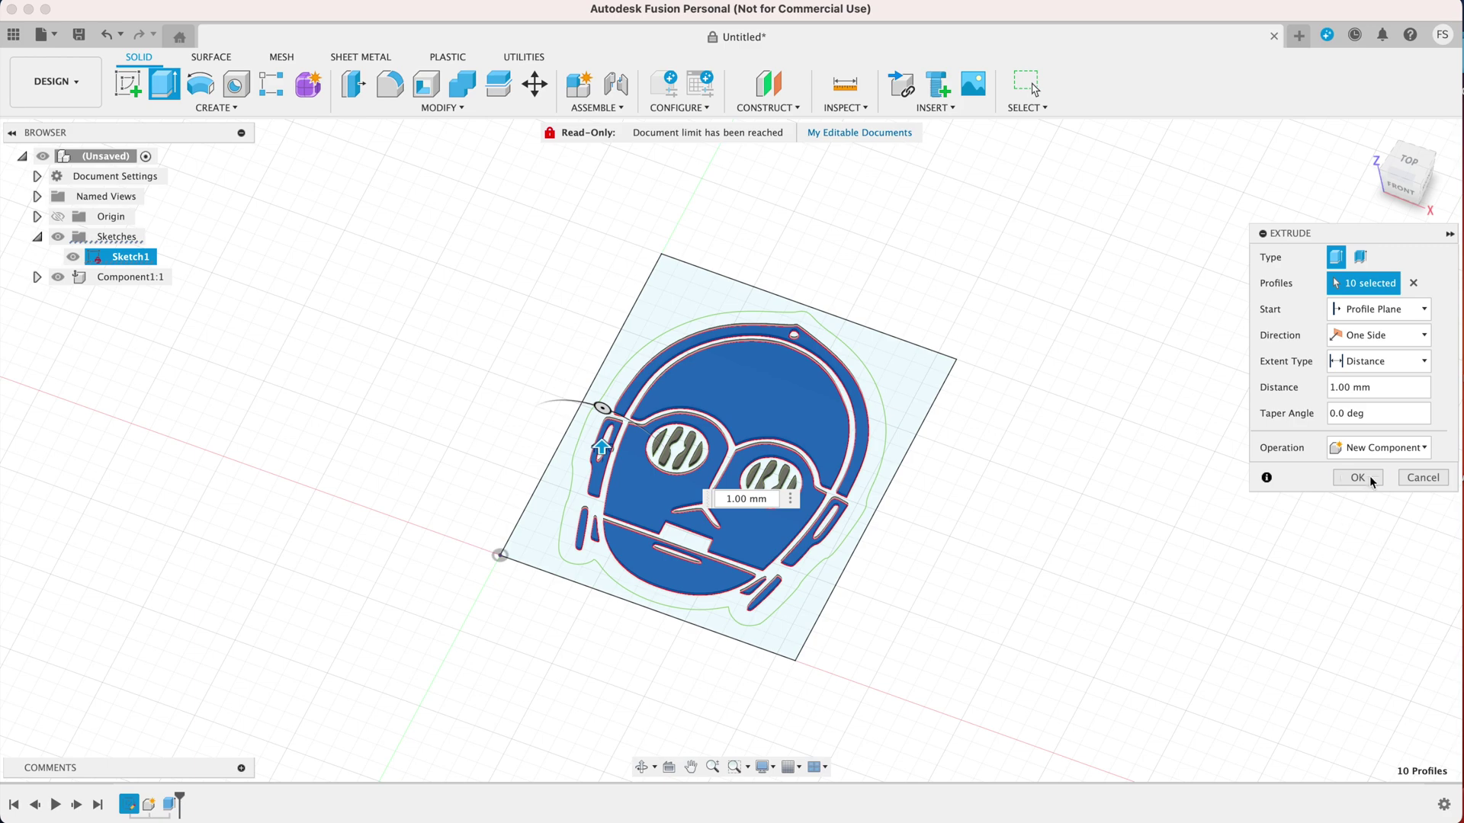
click(1357, 477)
- Extrude the eight remaining outline, eye, nose, mouth and detail profiles 1 mm as a new component
key(e)
click(703, 317)
click(674, 550)
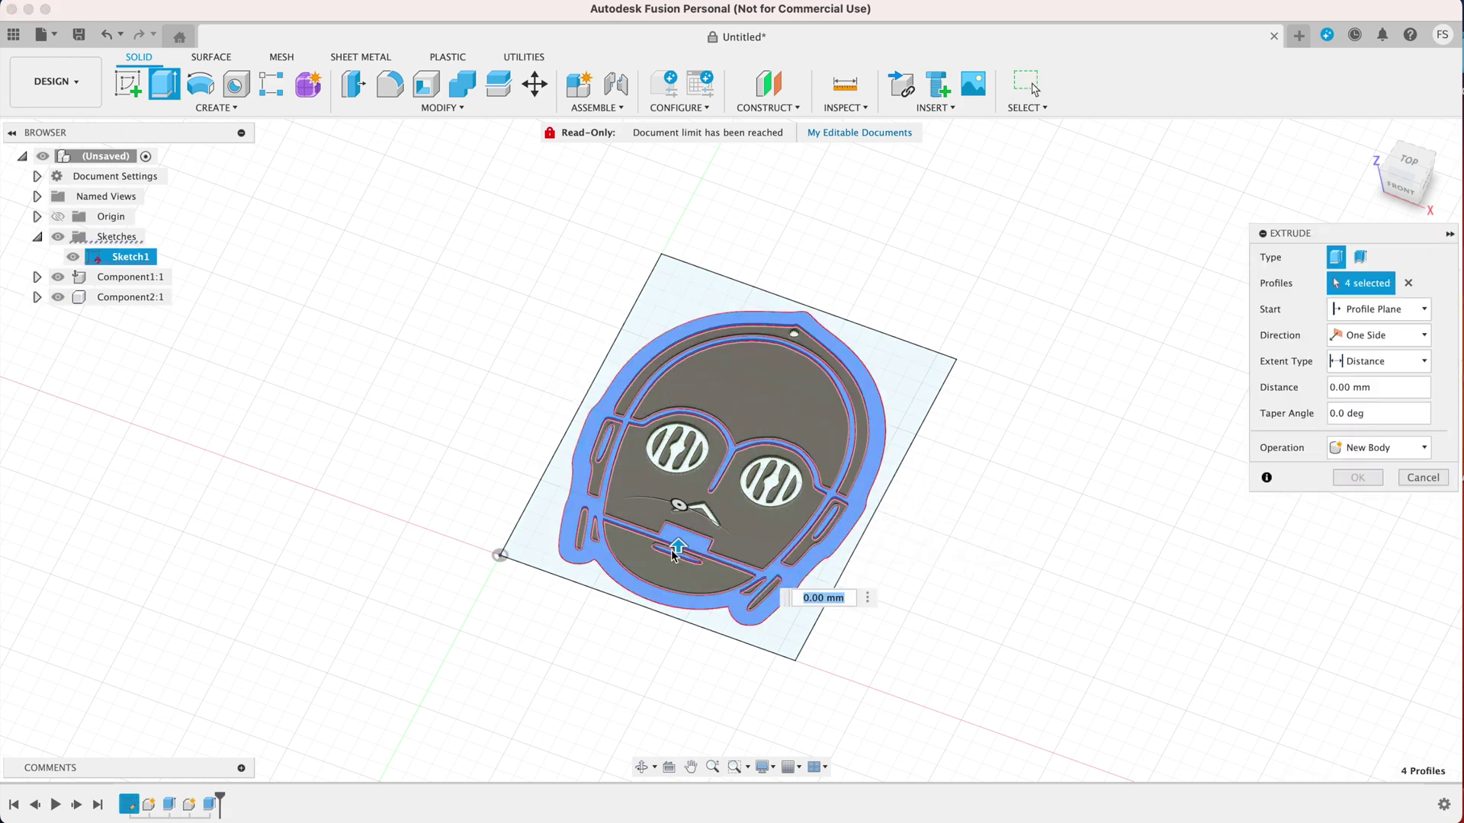
click(711, 521)
scroll(720, 526, up, 4)
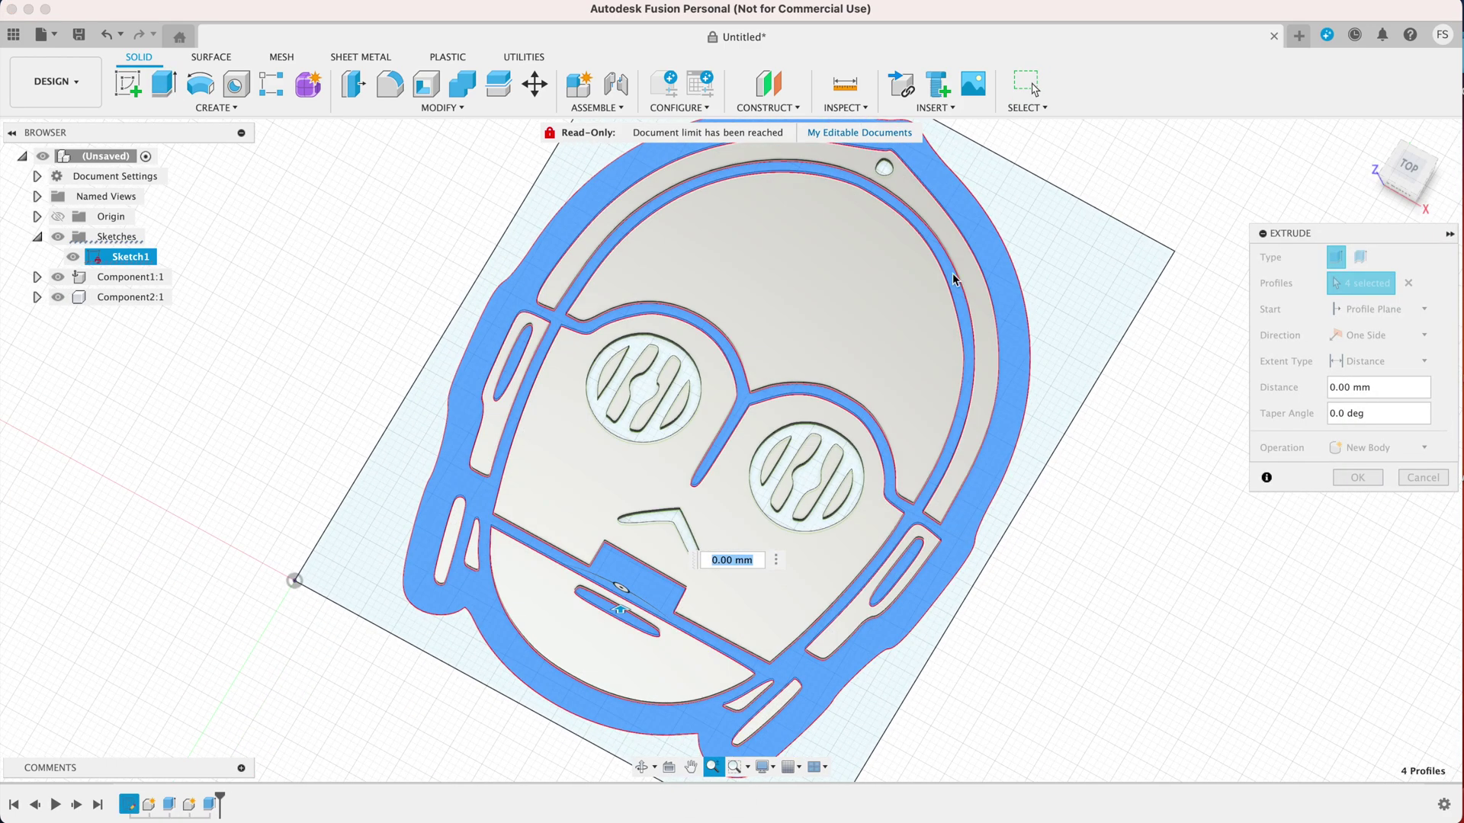
click(774, 481)
click(883, 169)
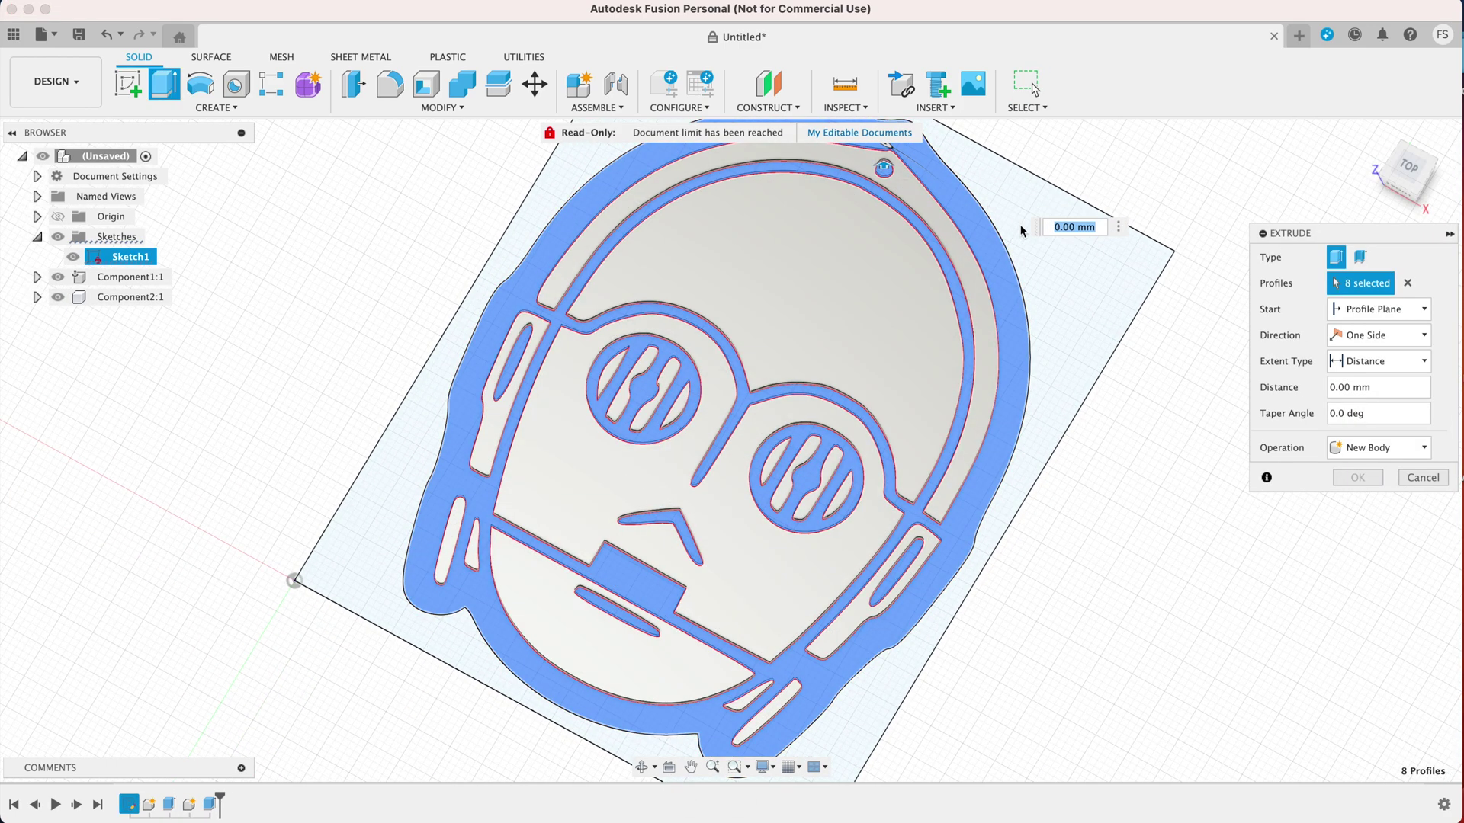
click(1384, 456)
click(1365, 536)
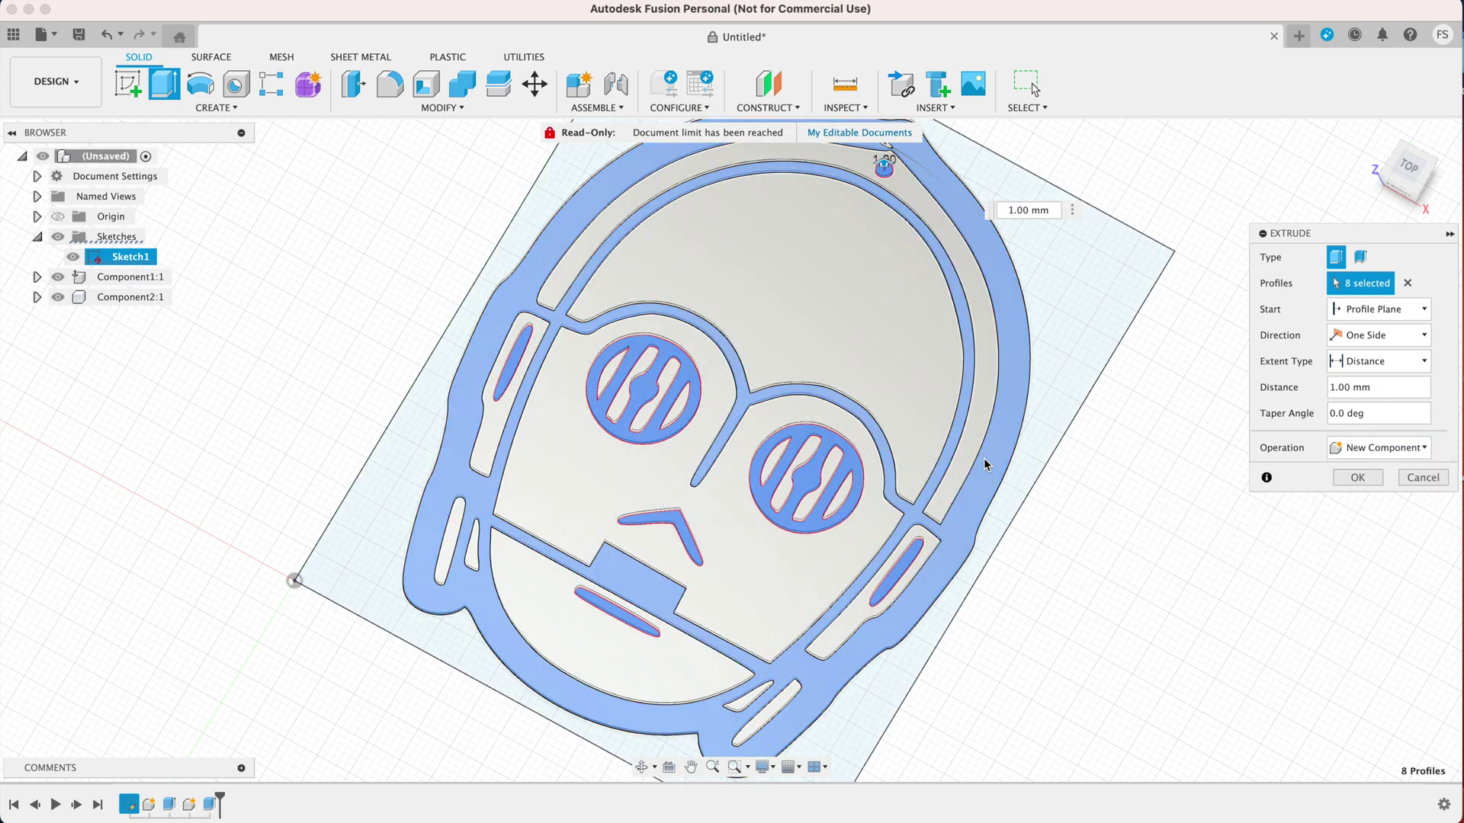
click(1361, 478)
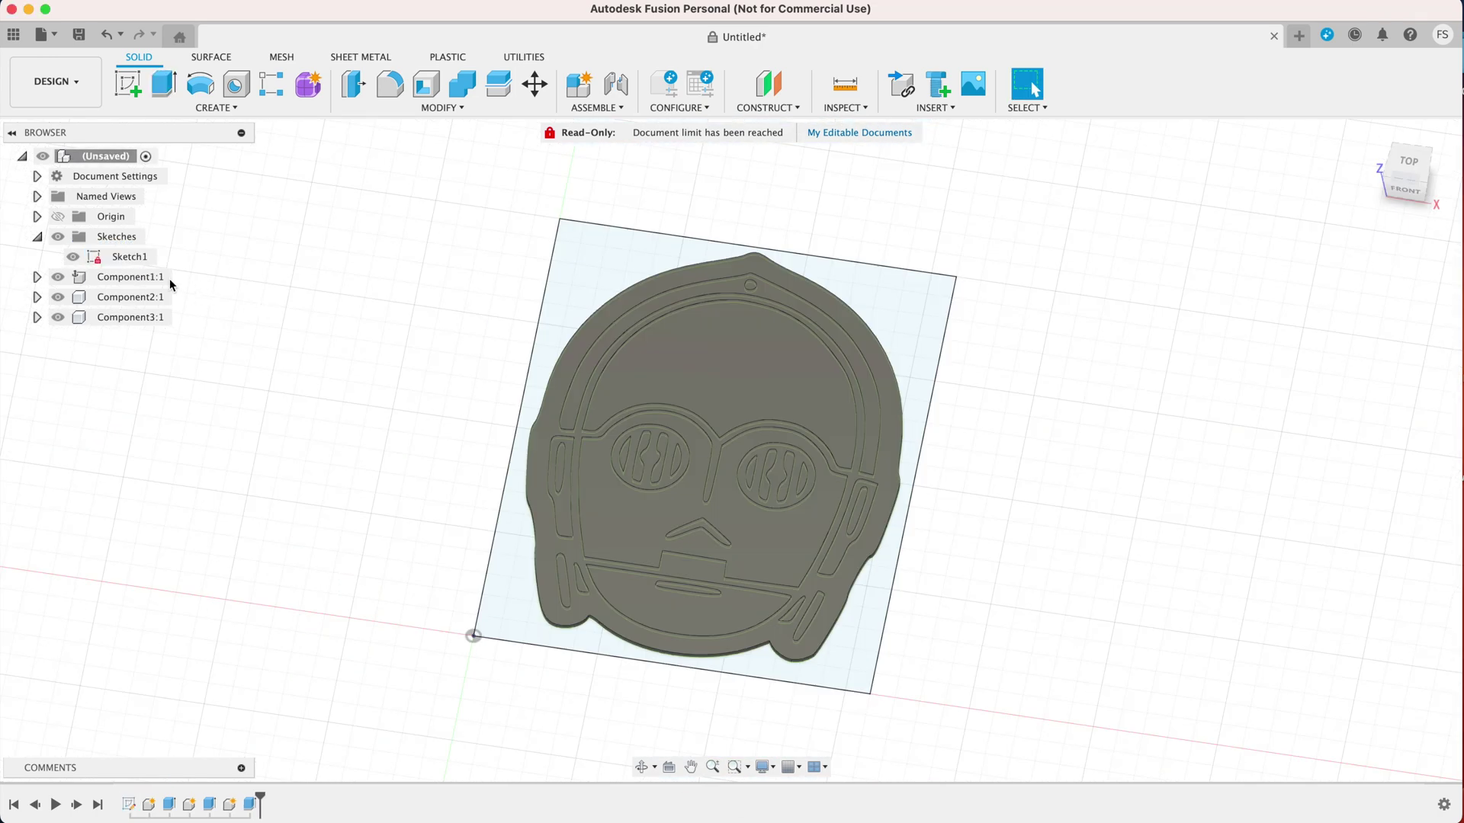
- Add the ABS (White) plastic appearance to the design and recolor it orange with RGB 238, 160, 65
right_click(140, 277)
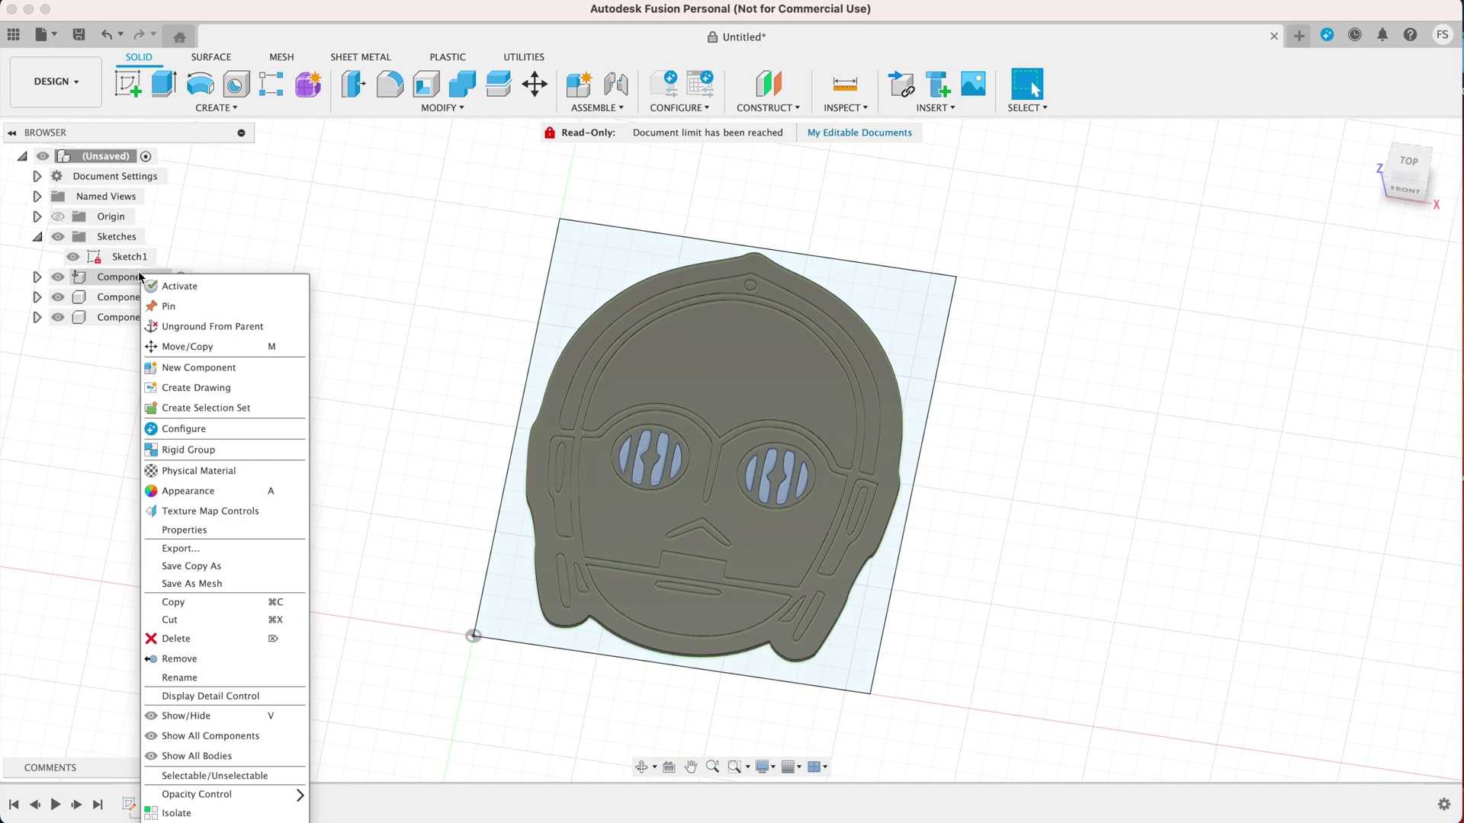
click(193, 492)
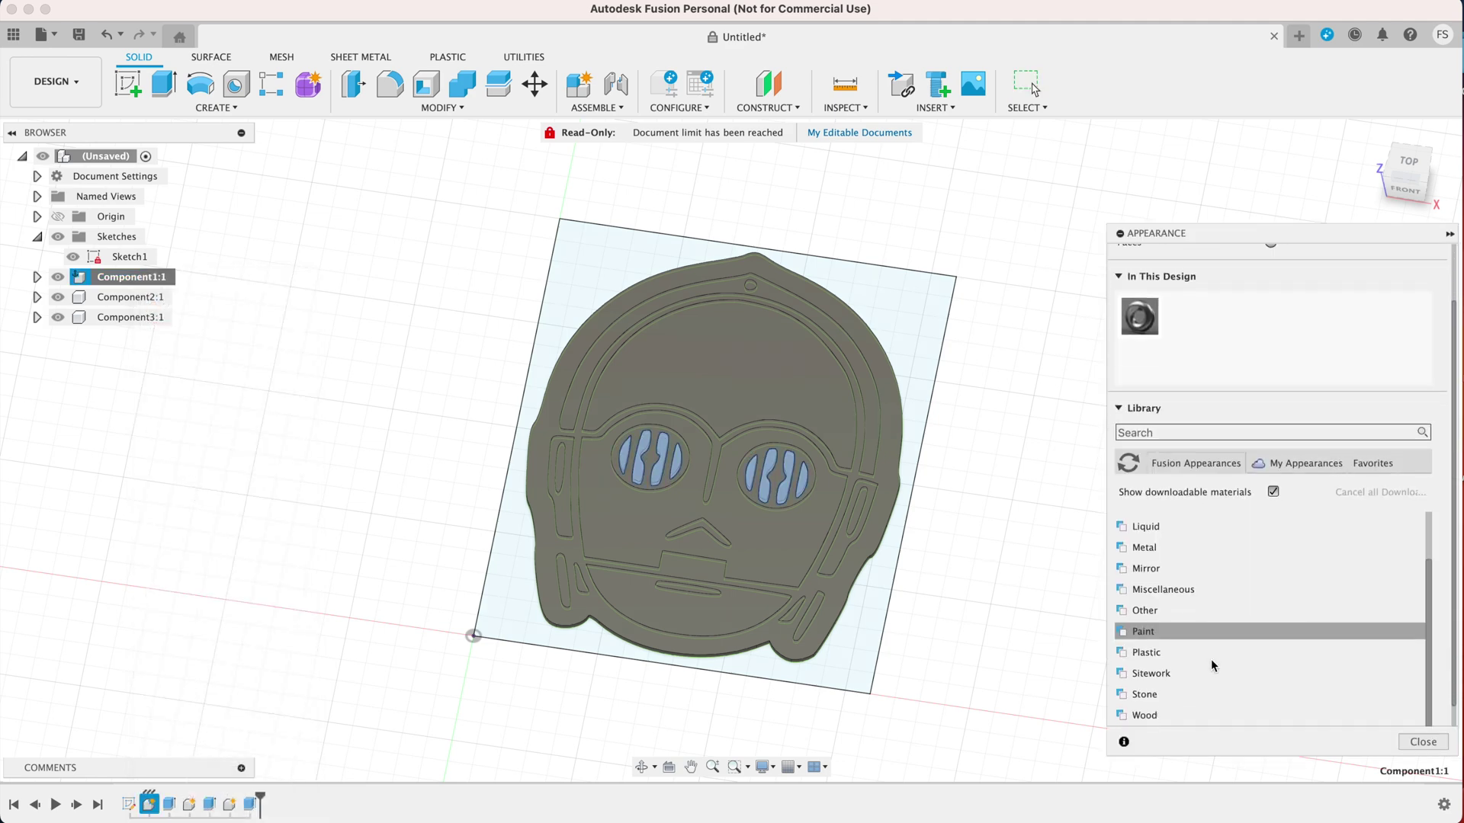
click(1153, 656)
drag(1191, 323, 1184, 315)
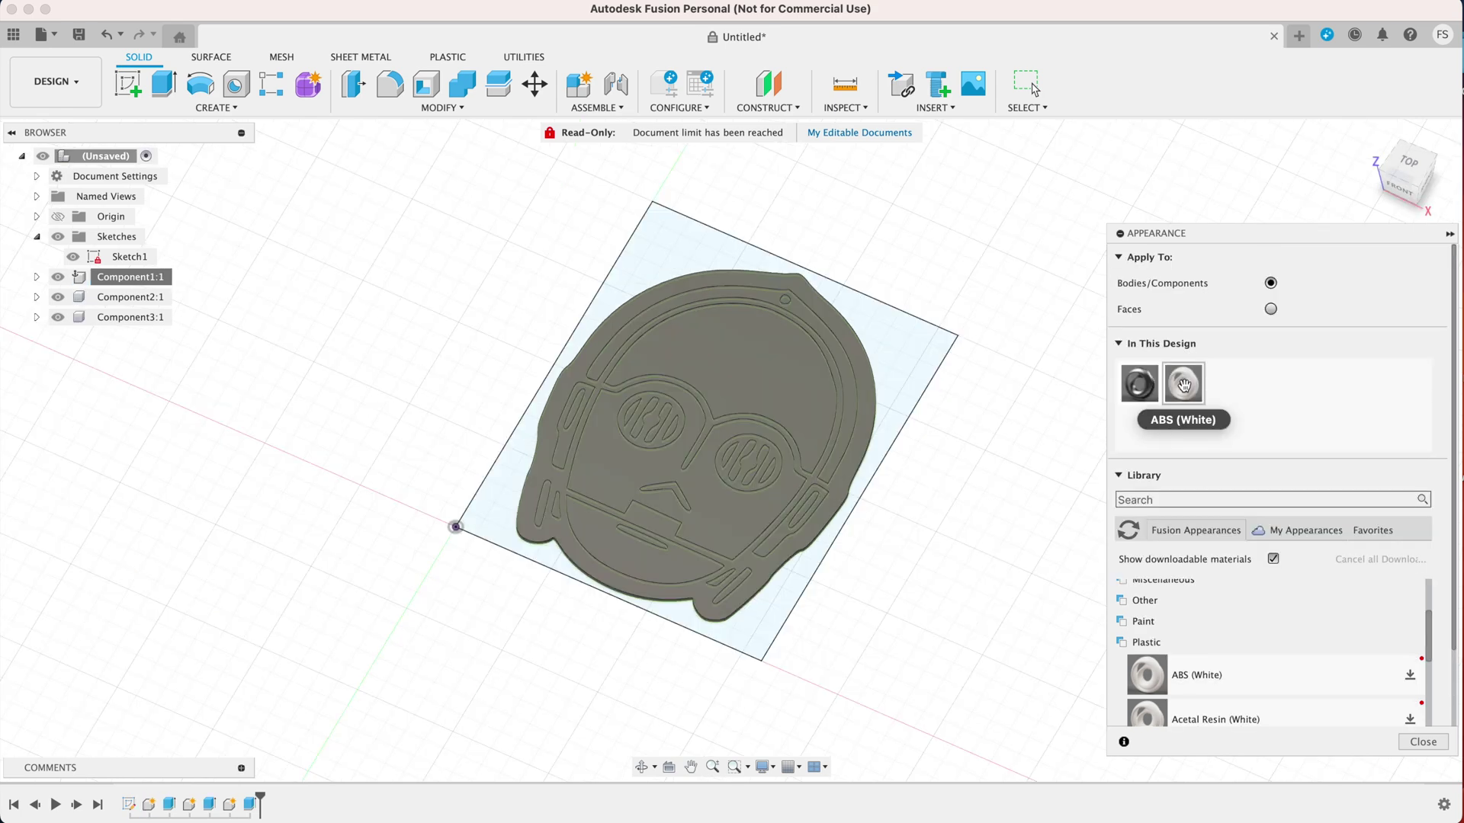
double_click(1185, 387)
click(1076, 305)
click(962, 331)
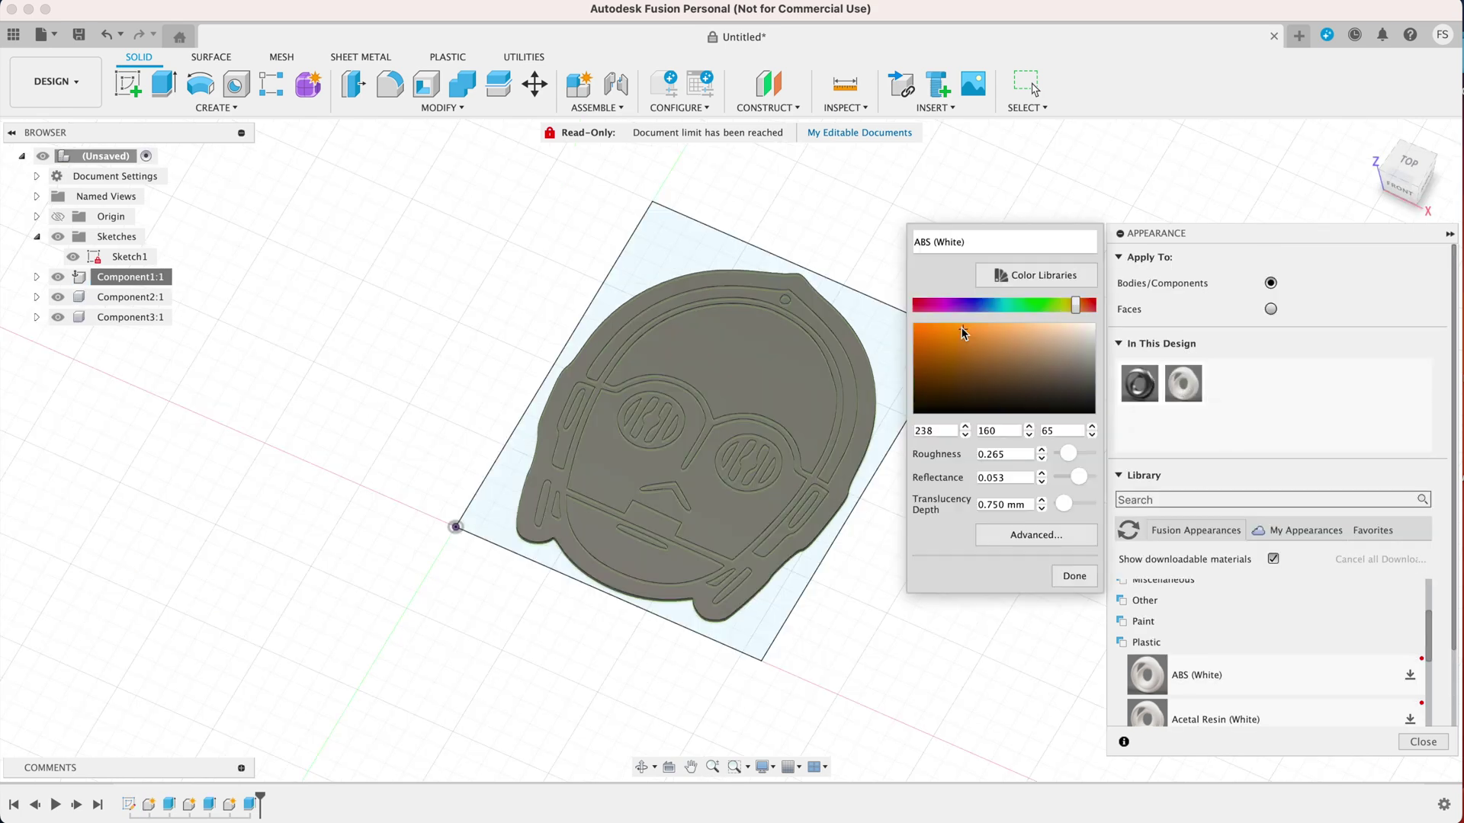
click(1076, 579)
- Add two more ABS (White) appearances to the design, recoloring one yellow and the other black
drag(1220, 671, 1227, 382)
double_click(1227, 382)
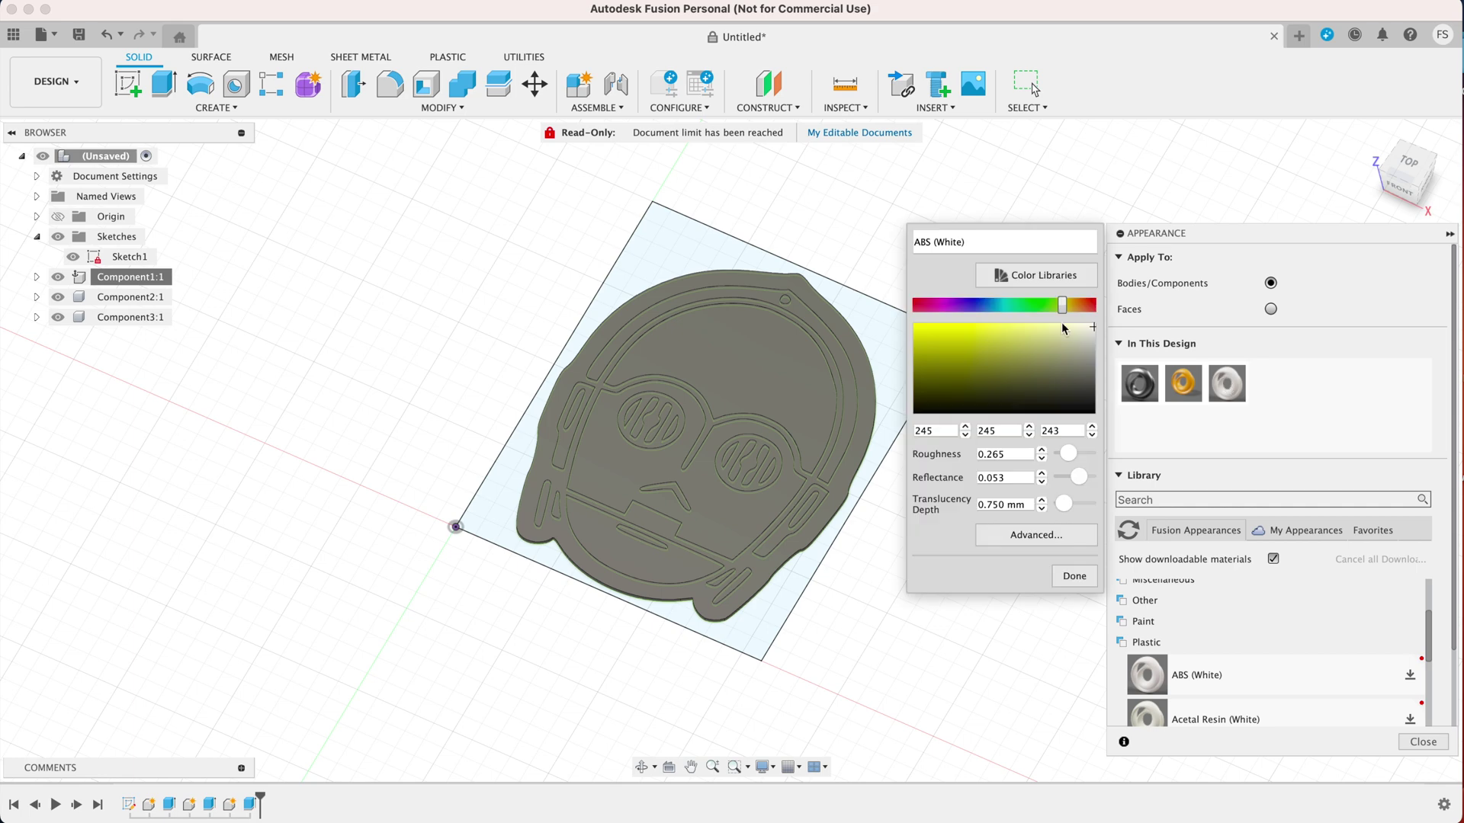
click(1074, 577)
drag(1147, 674, 1208, 404)
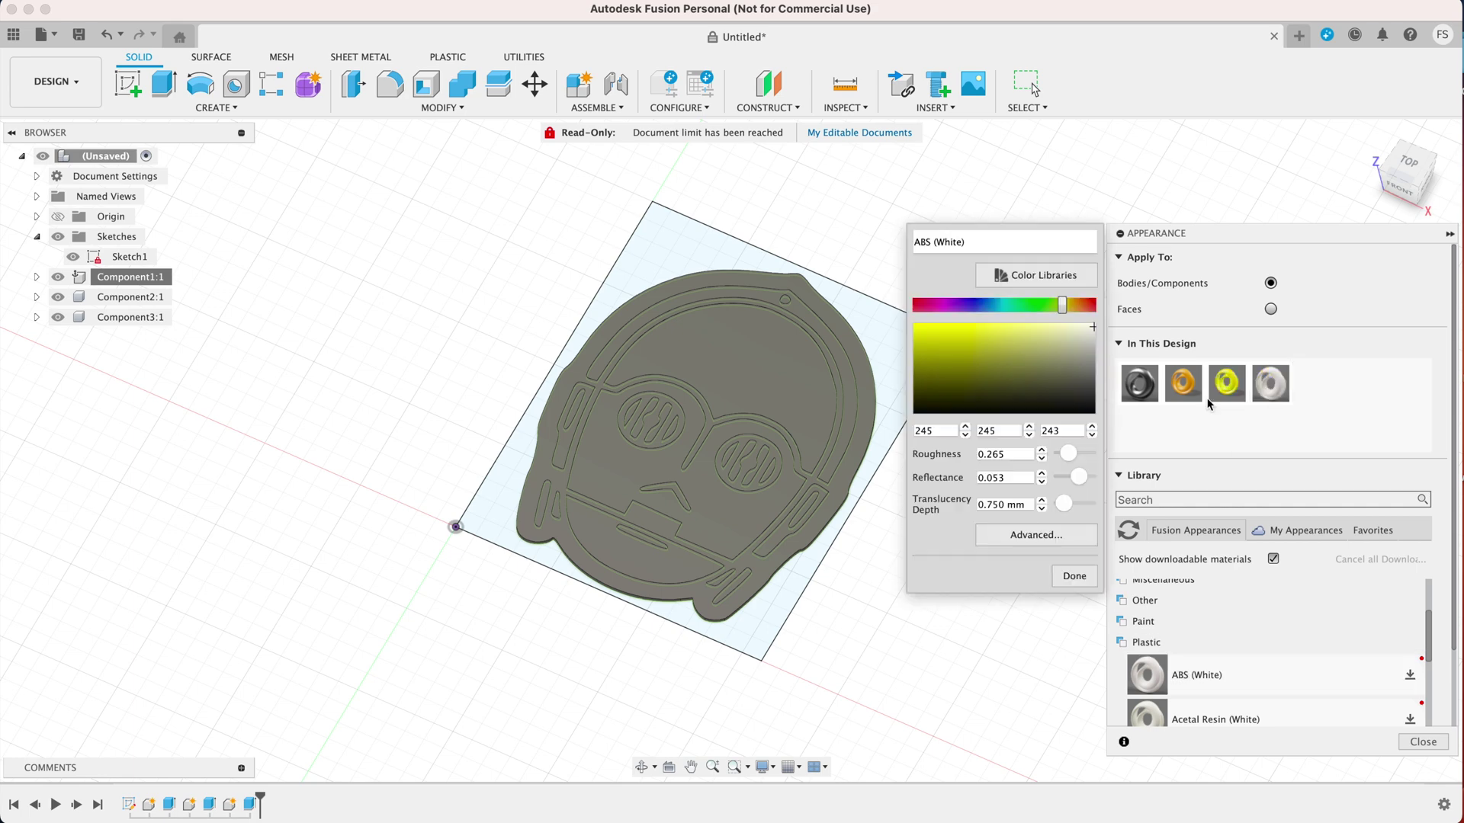
click(1076, 577)
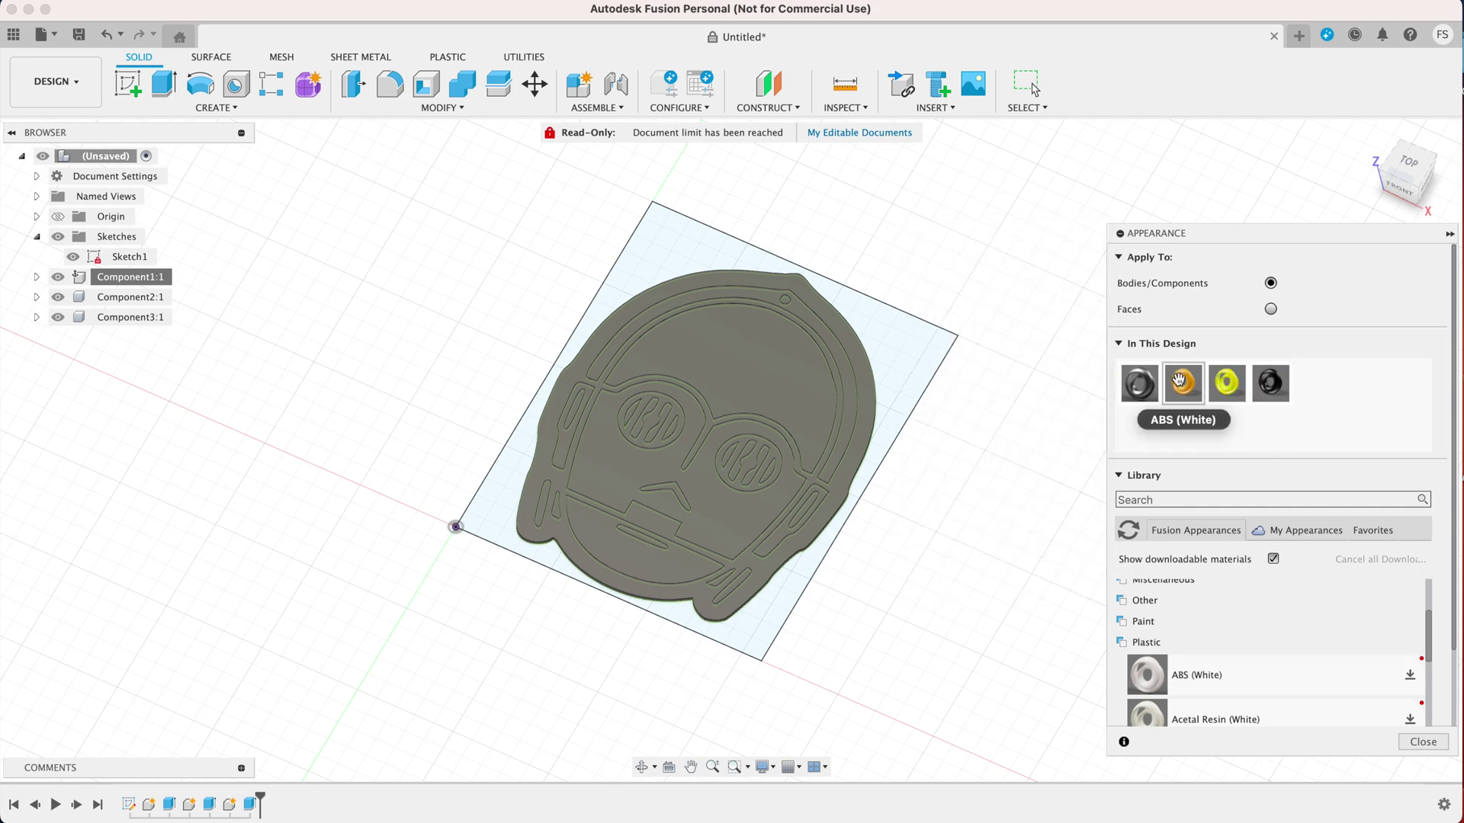
- Apply the orange appearance to Component1, yellow to Component2 and black to Component3, and close the appearance settings
drag(1180, 381, 132, 279)
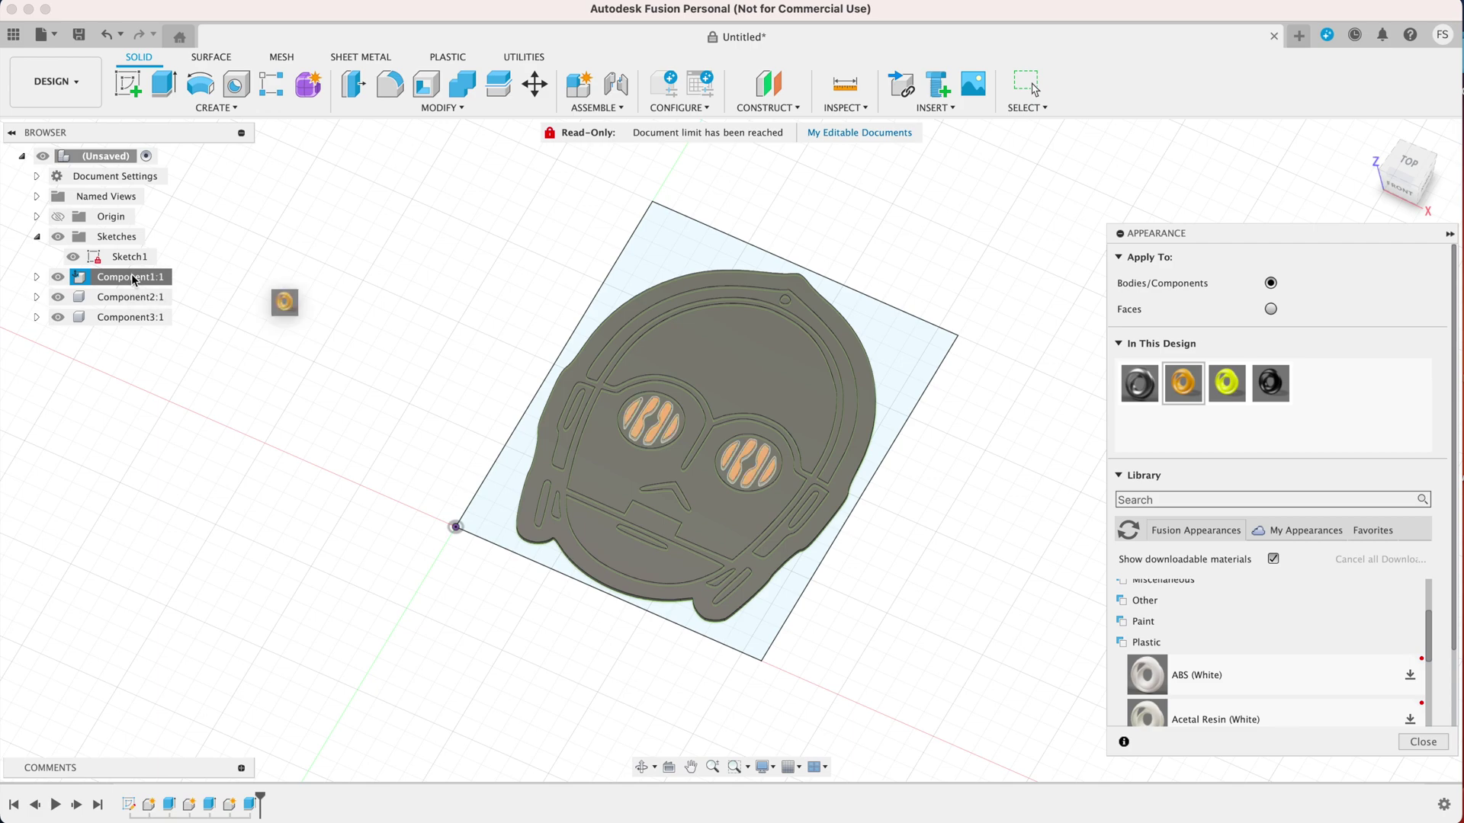
drag(1227, 381, 143, 317)
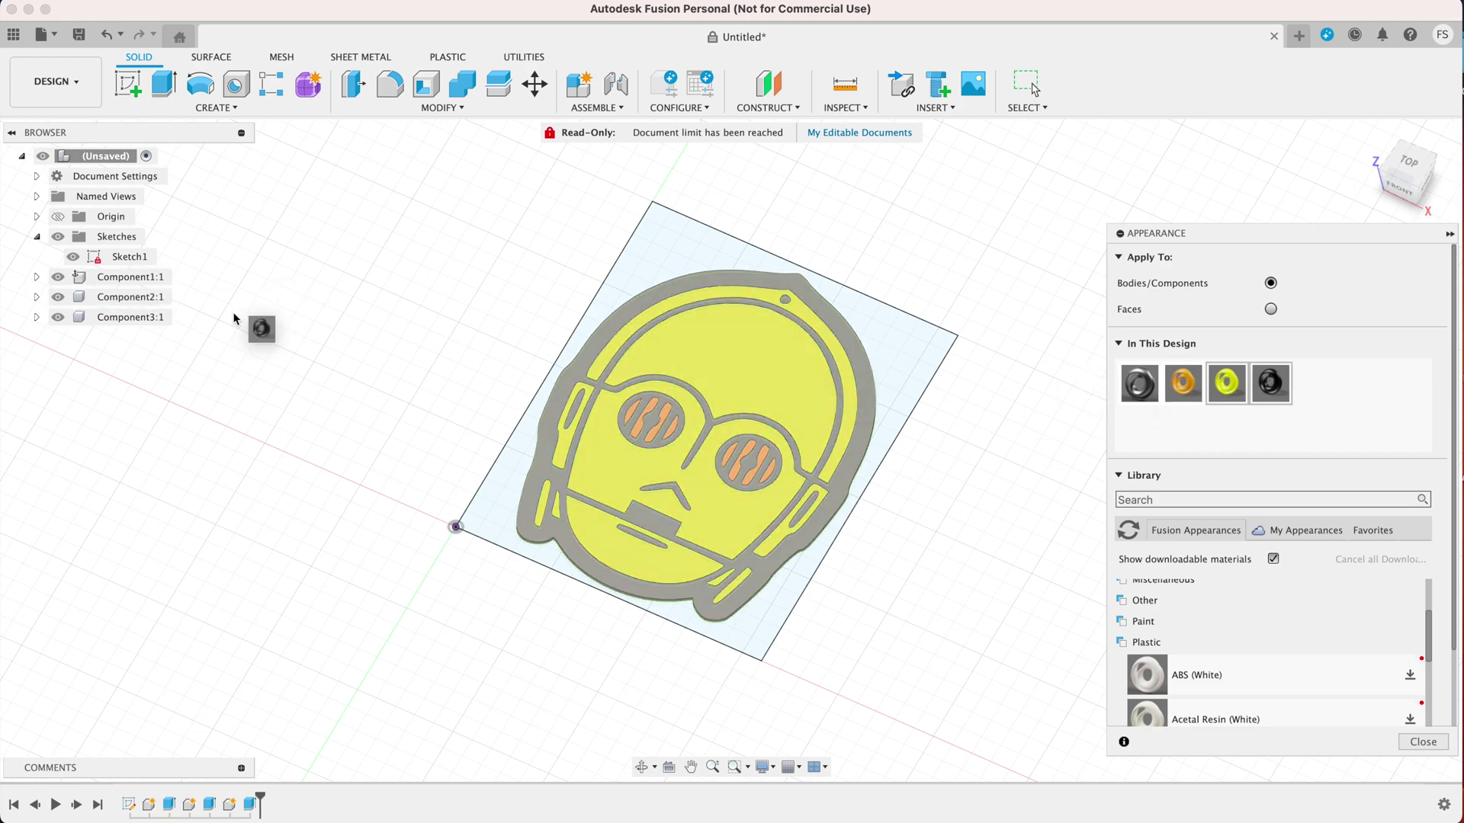
click(1119, 235)
click(1409, 162)
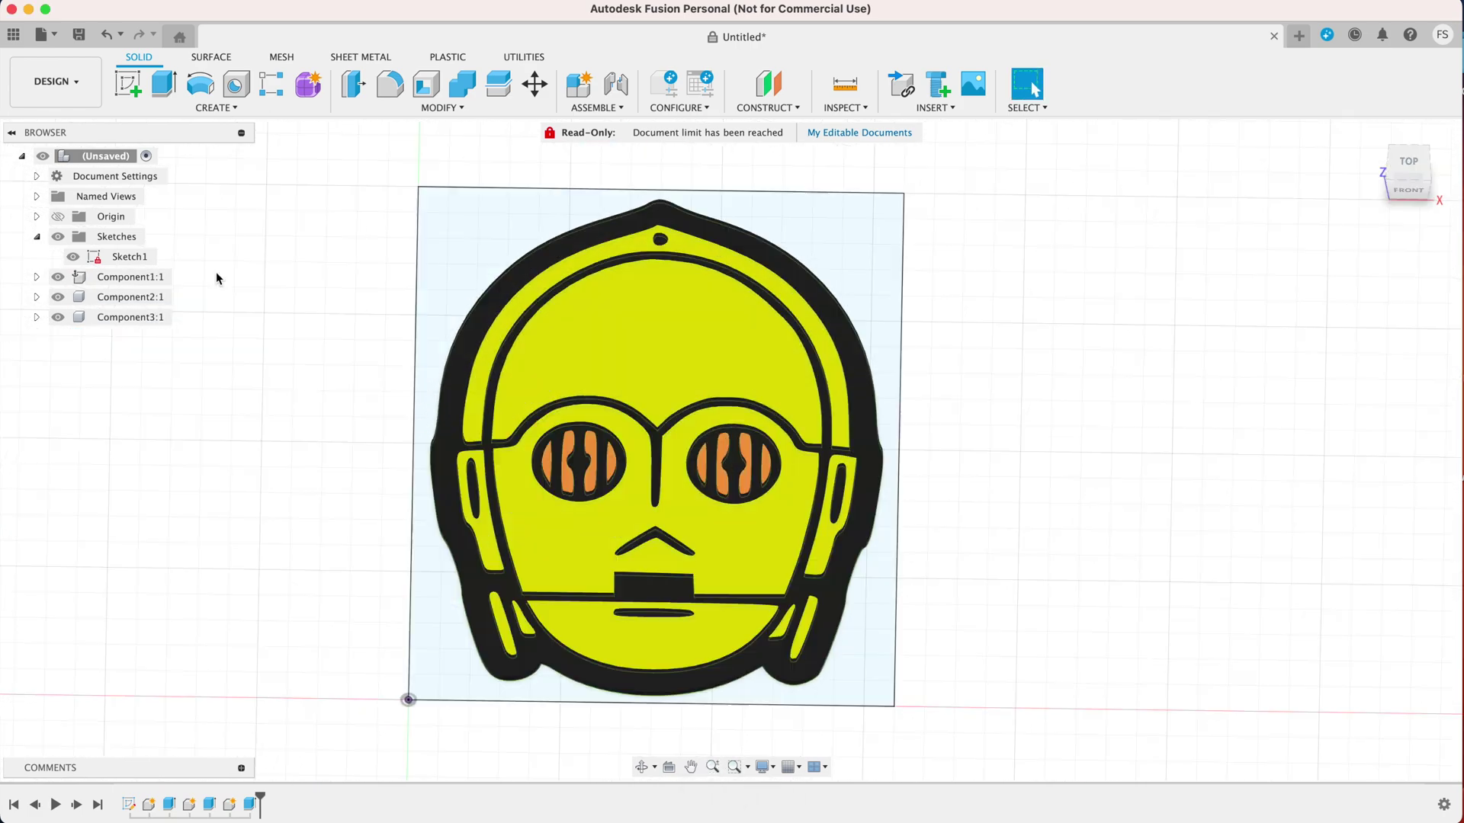
- Rename the eye slit component Orange, the face component Gold and the outline component Black
right_click(157, 278)
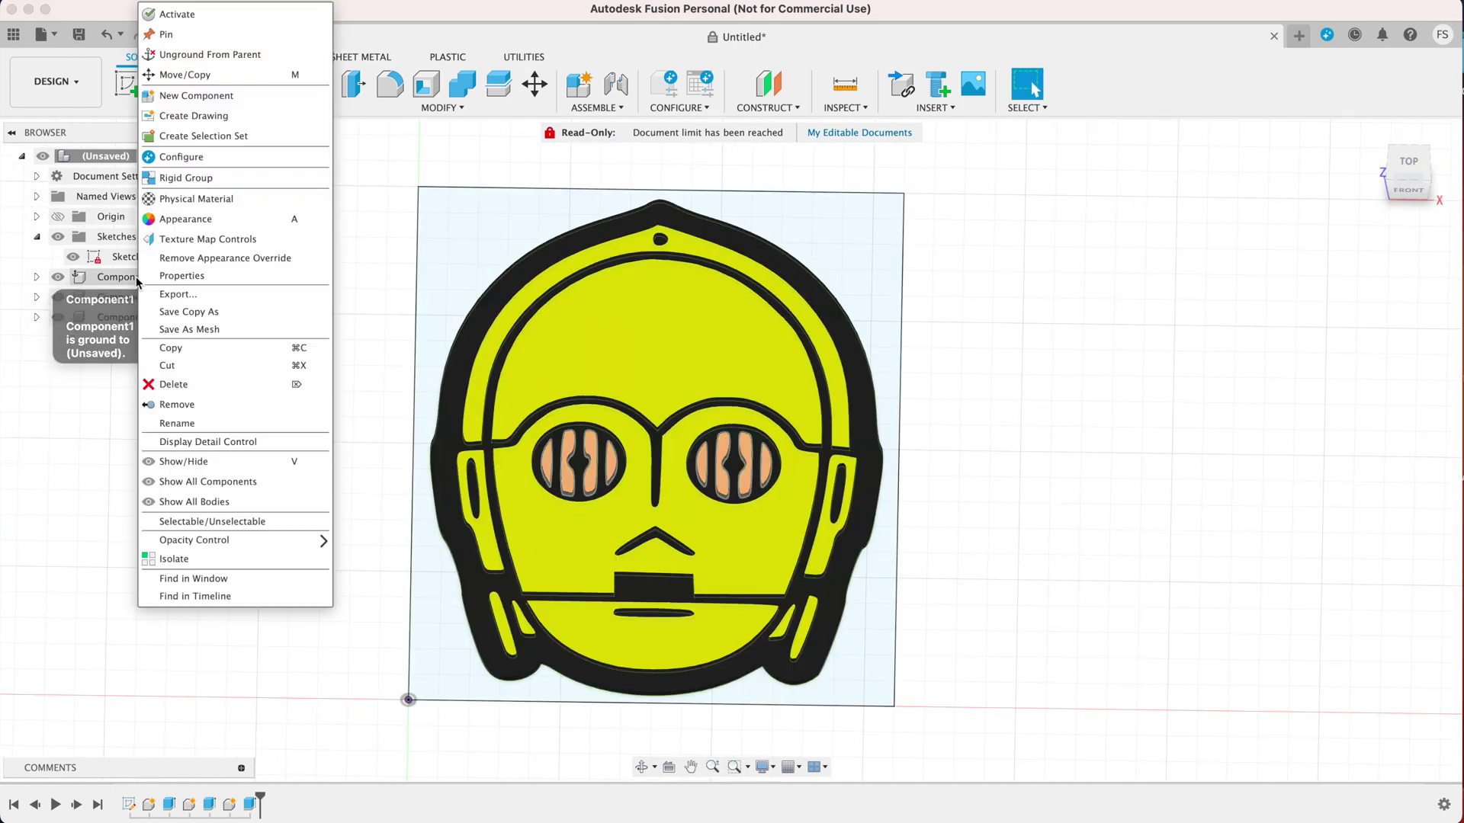
click(212, 425)
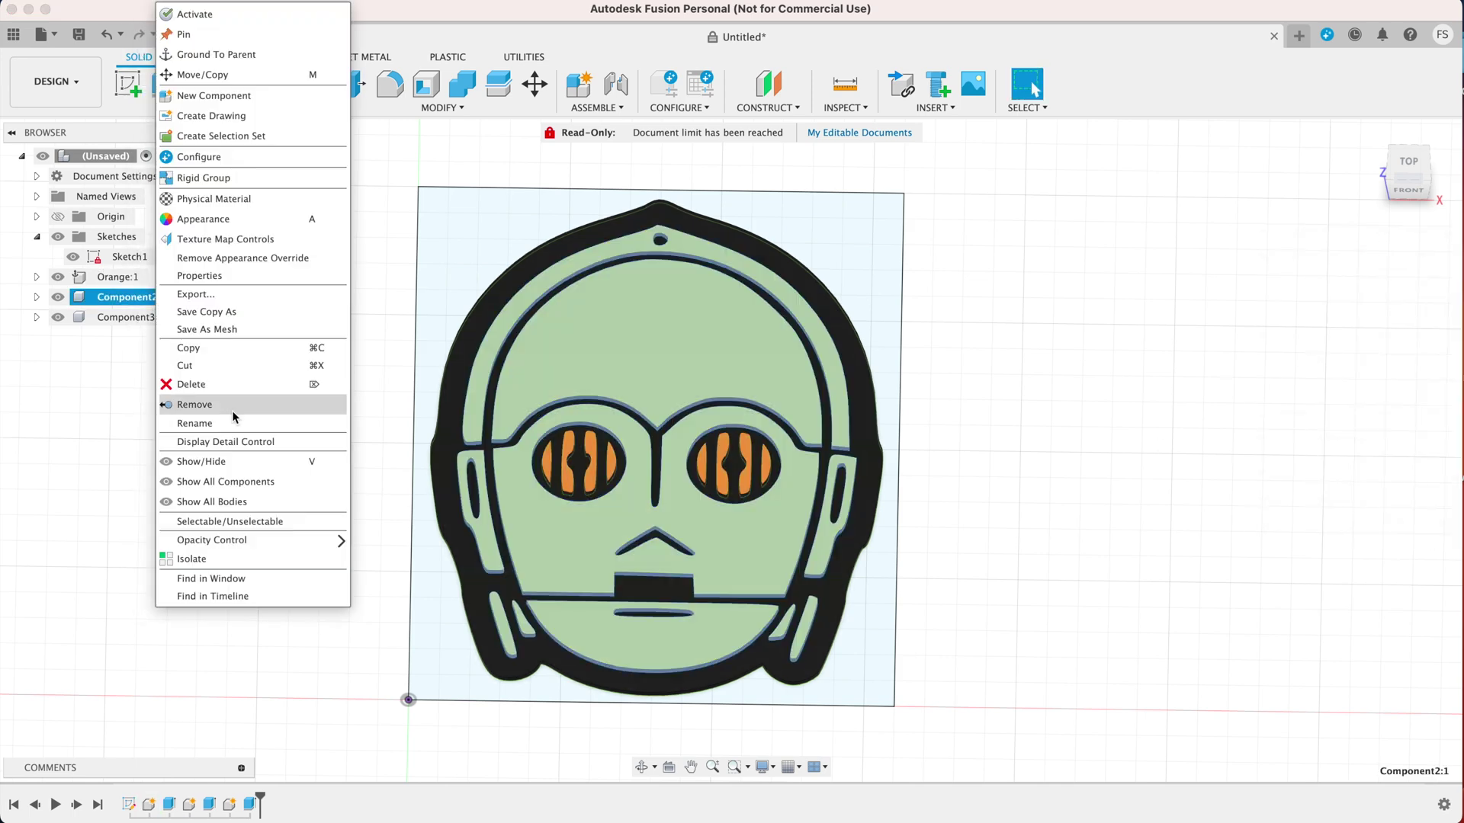
click(228, 422)
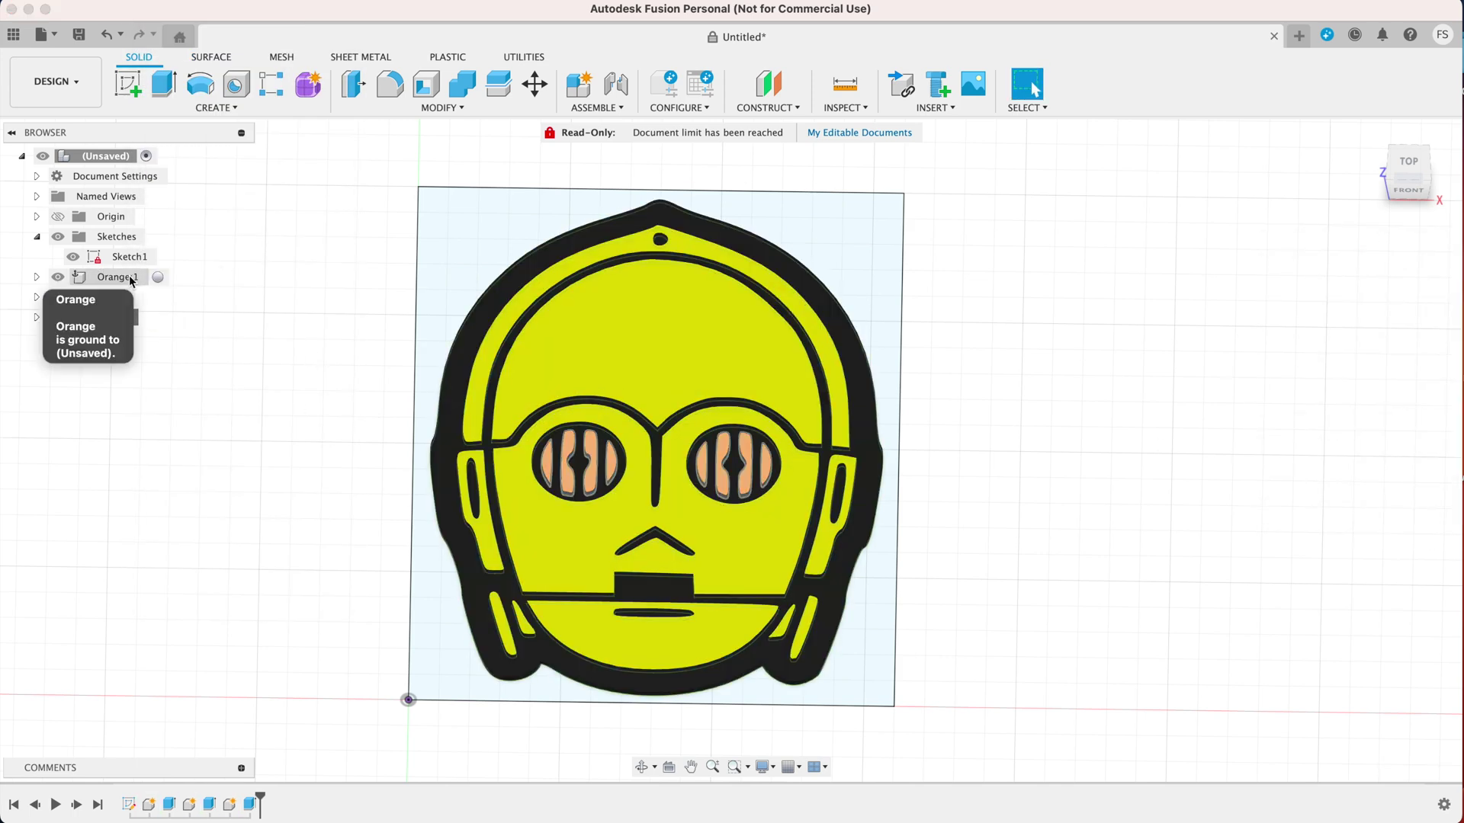
- Save the Orange, Gold and Black components as separate STL (Binary) meshes in millimeters with High refinement
right_click(131, 282)
click(215, 332)
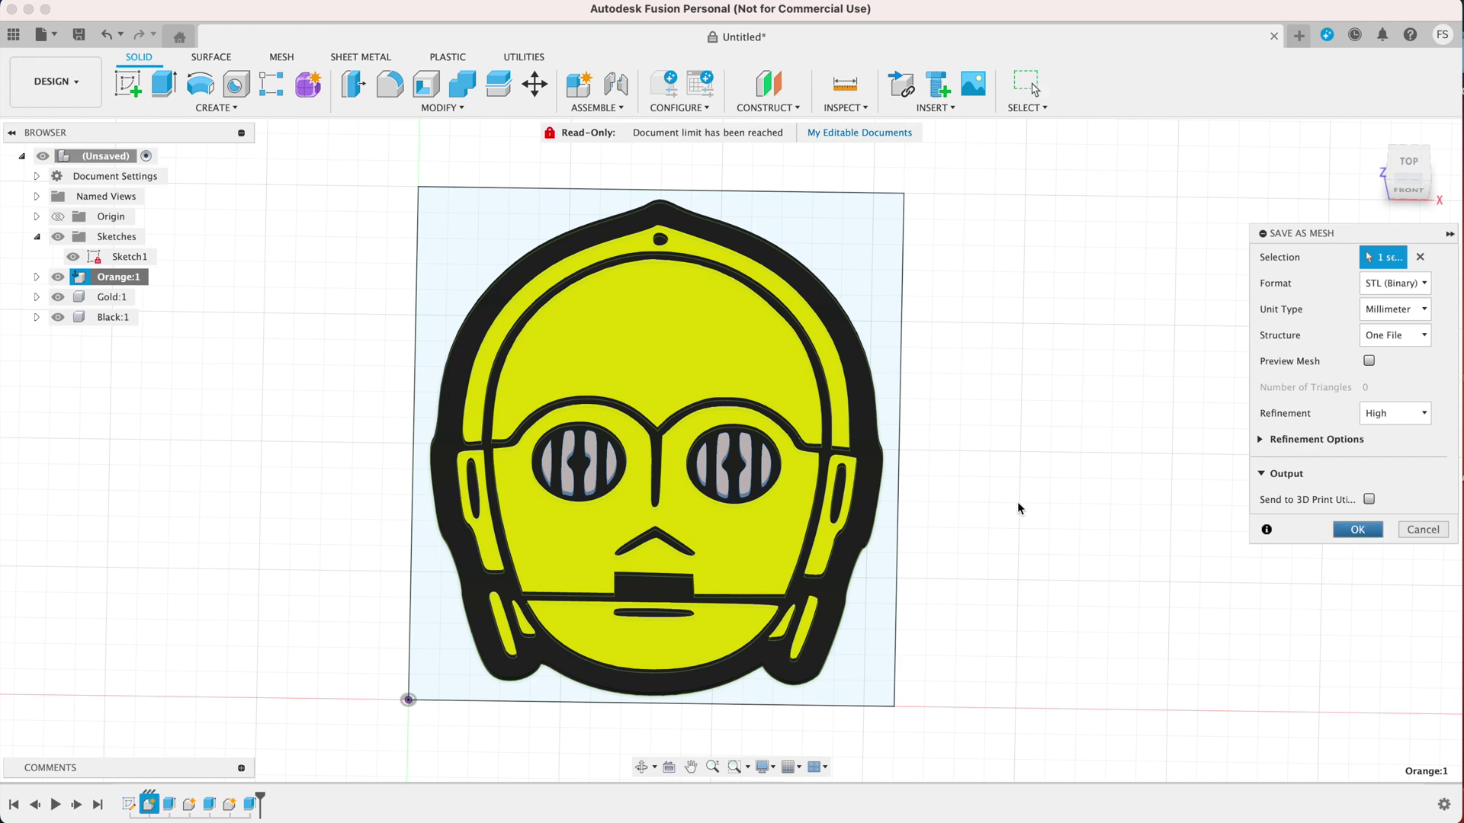
key(Return)
click(986, 591)
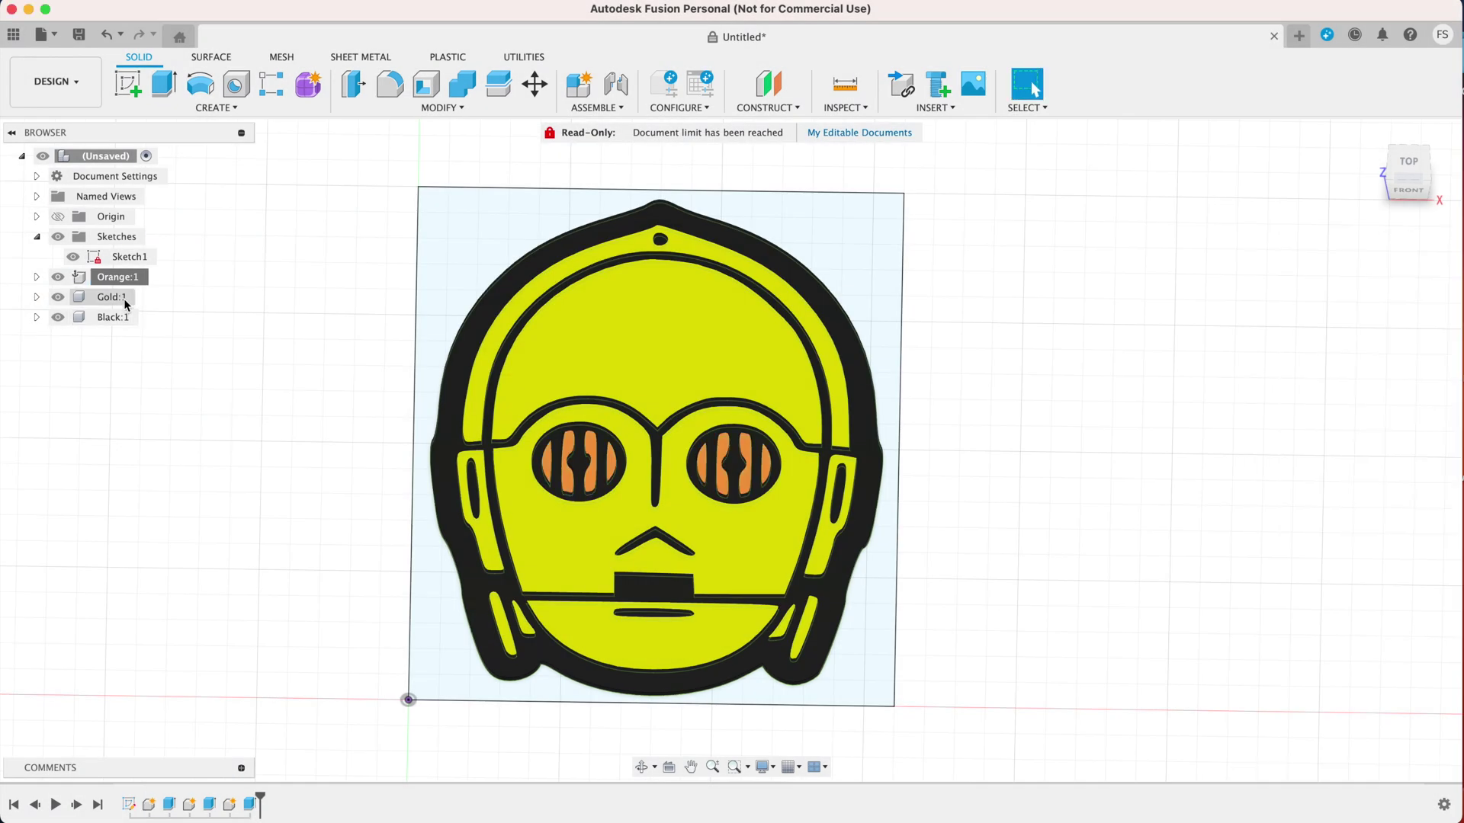
right_click(126, 302)
click(210, 352)
click(1358, 529)
click(985, 592)
right_click(121, 317)
click(204, 368)
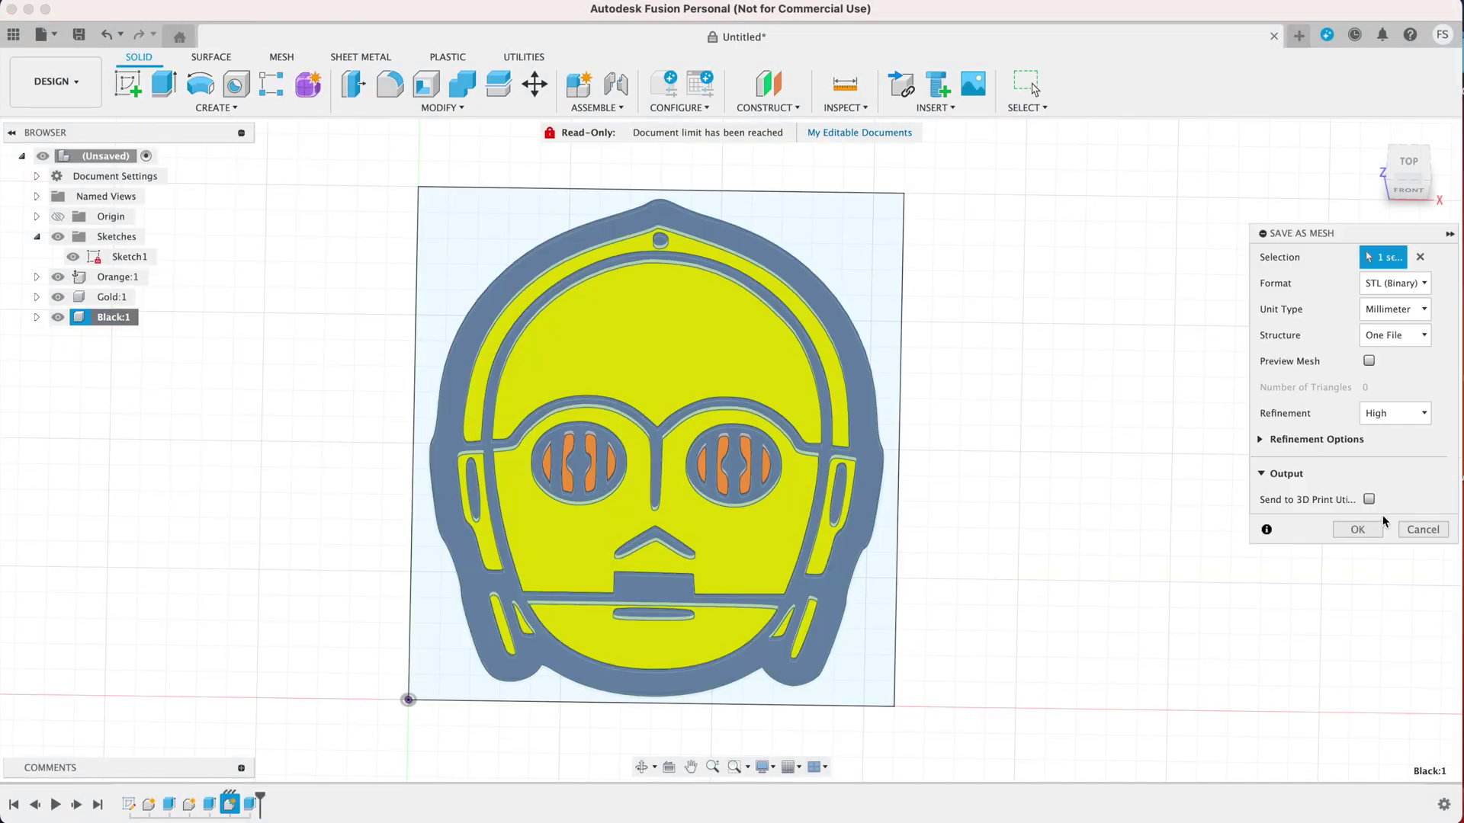
click(1365, 529)
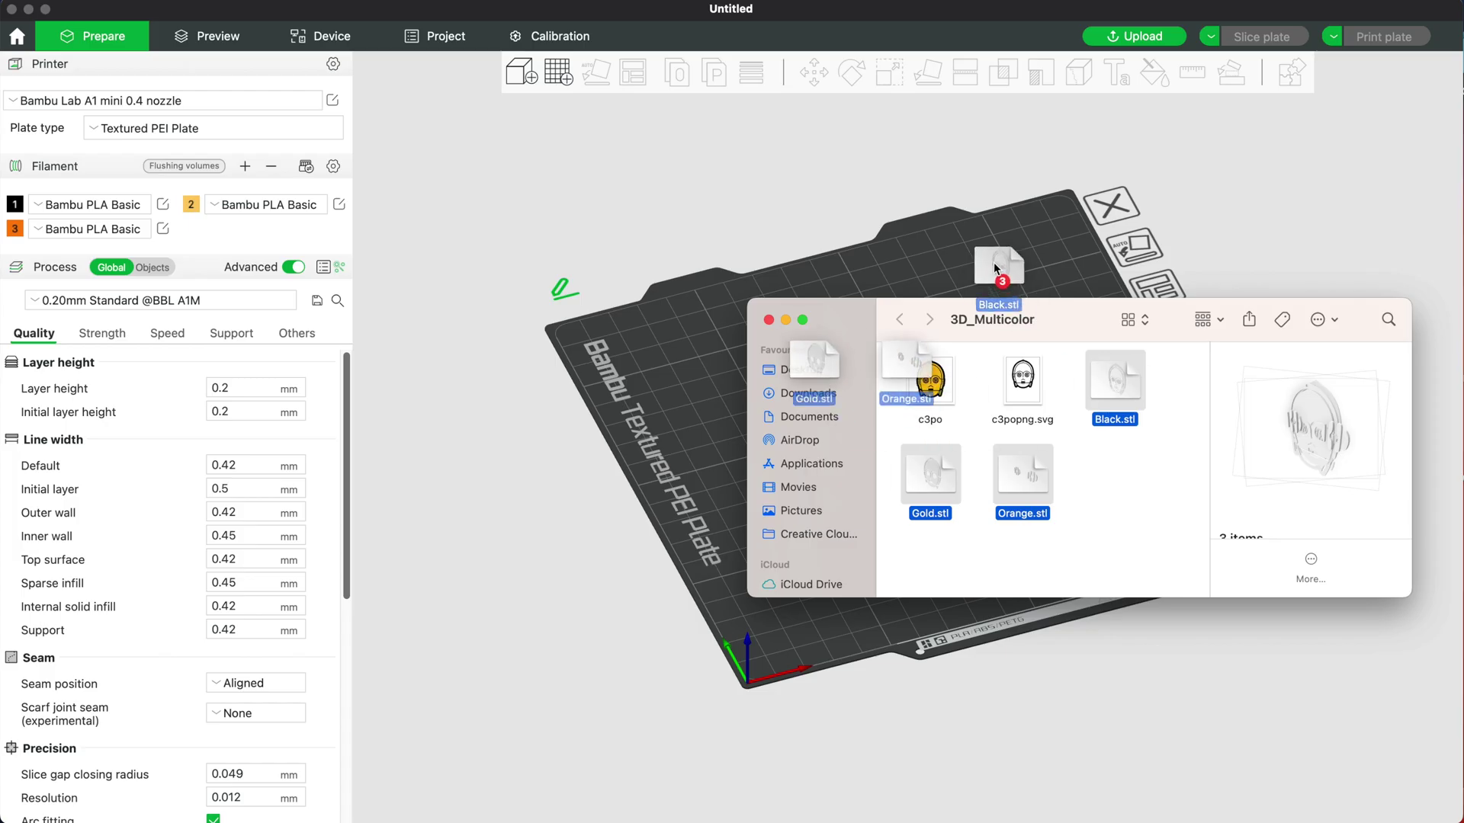
- Switch to Bambu Studio and import Black.stl, Gold.stl and Orange.stl together as a single object with multiple parts
drag(995, 263, 991, 274)
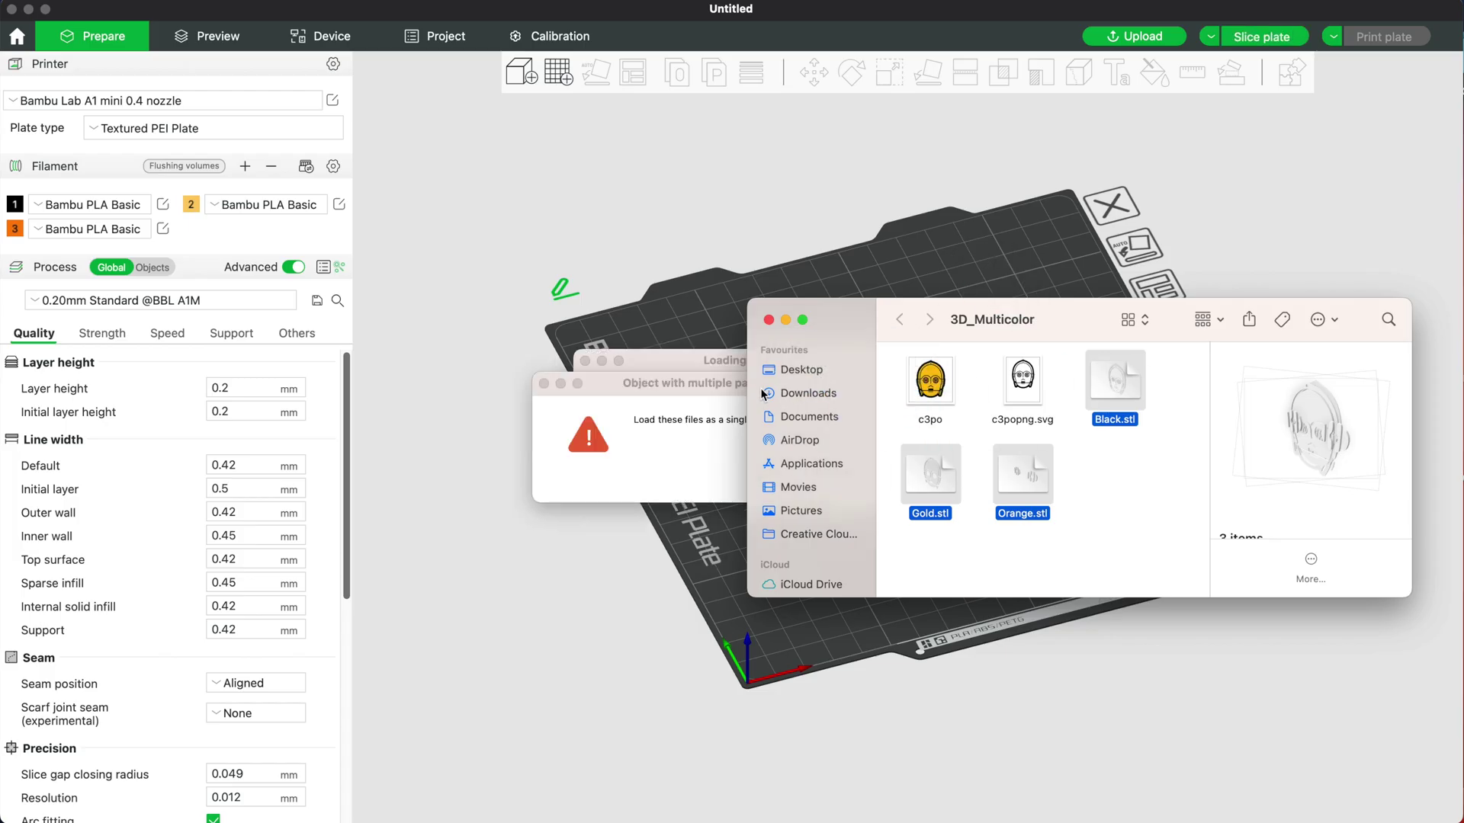
click(808, 477)
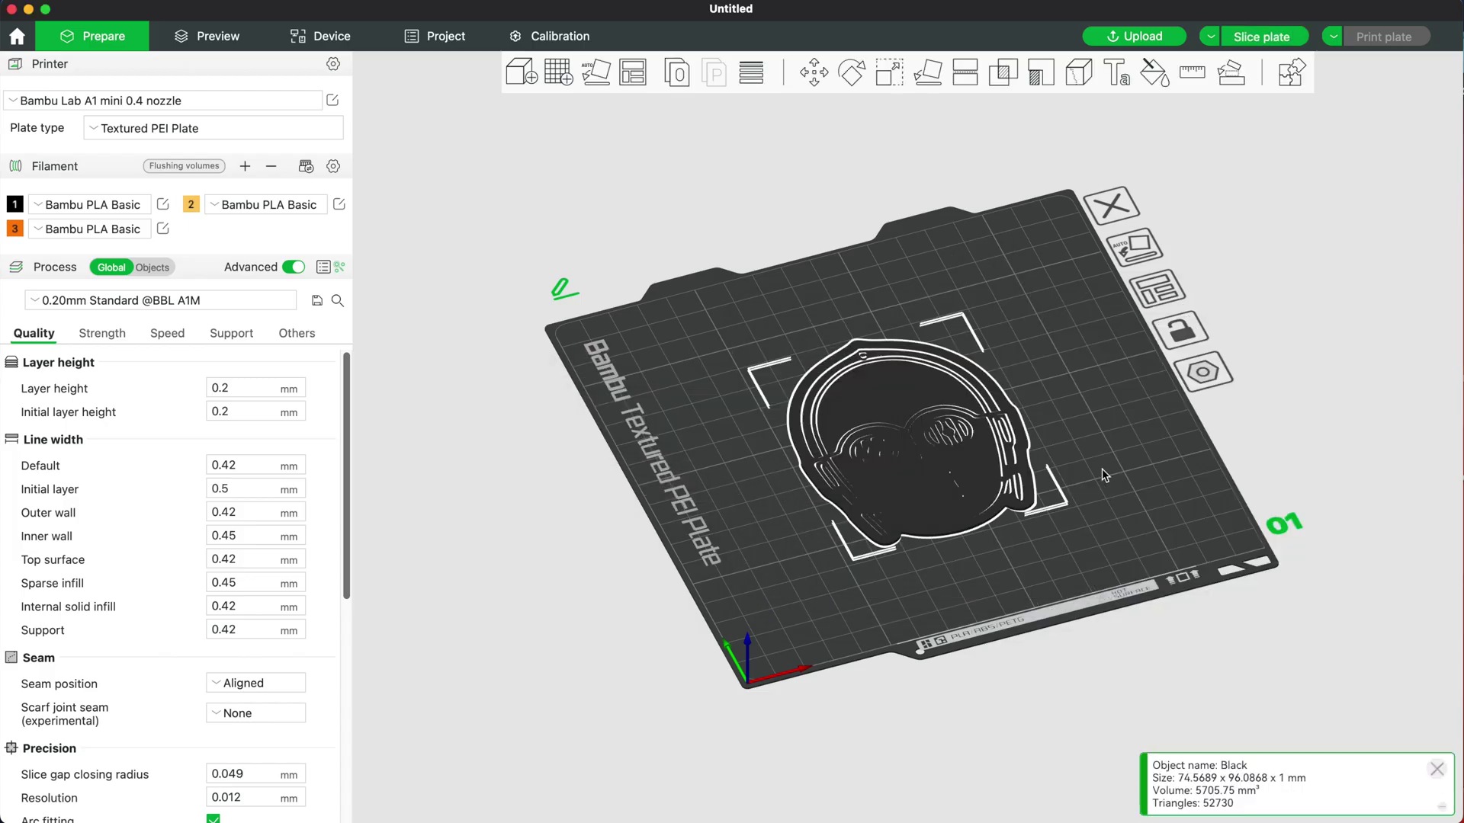
- Assign filament 2 to the Gold.stl part and filament 3 to the Orange.stl part, and slice the plate
click(166, 267)
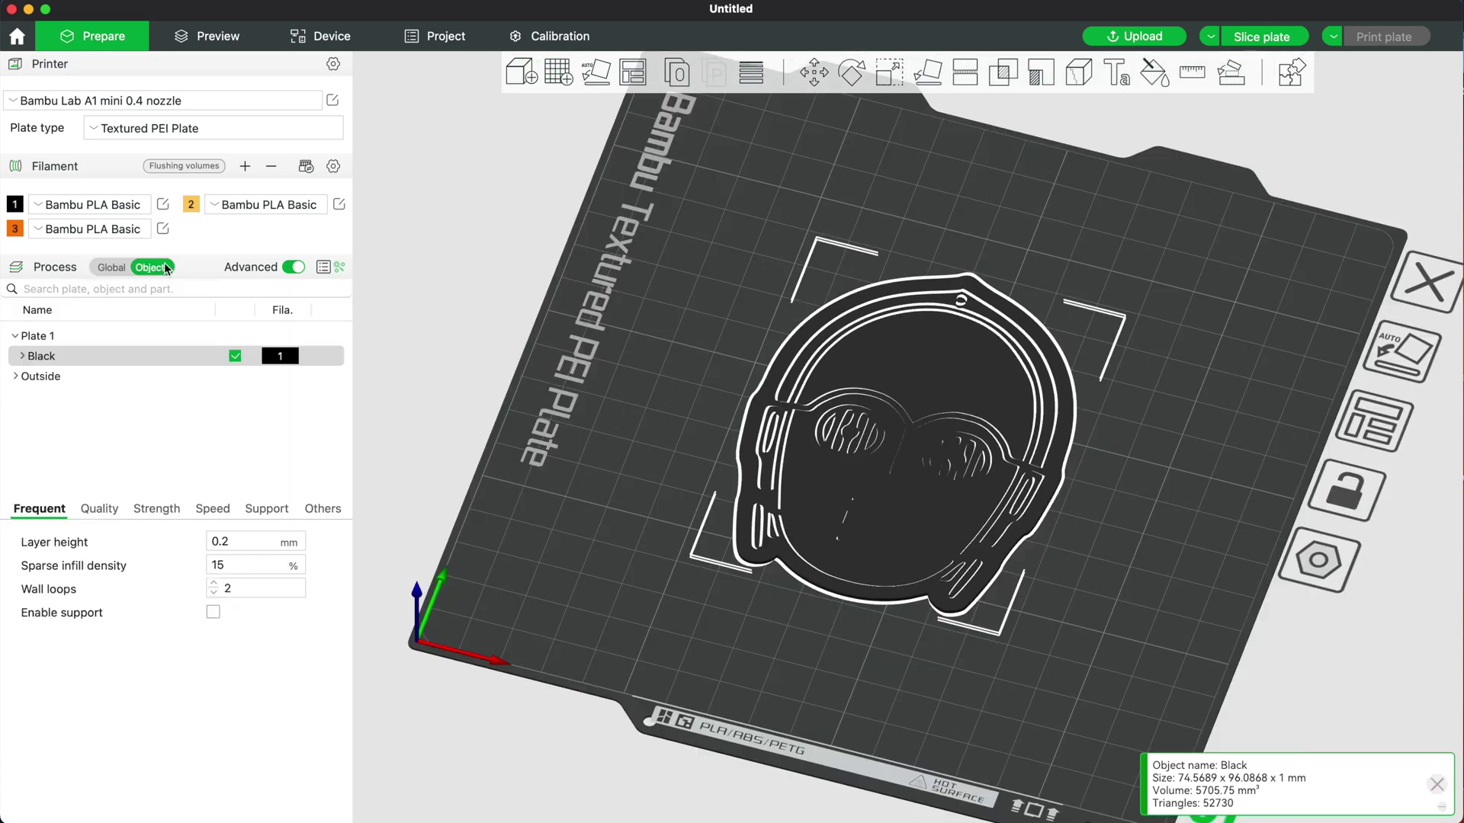
click(22, 356)
click(280, 396)
click(280, 396)
click(284, 450)
click(284, 417)
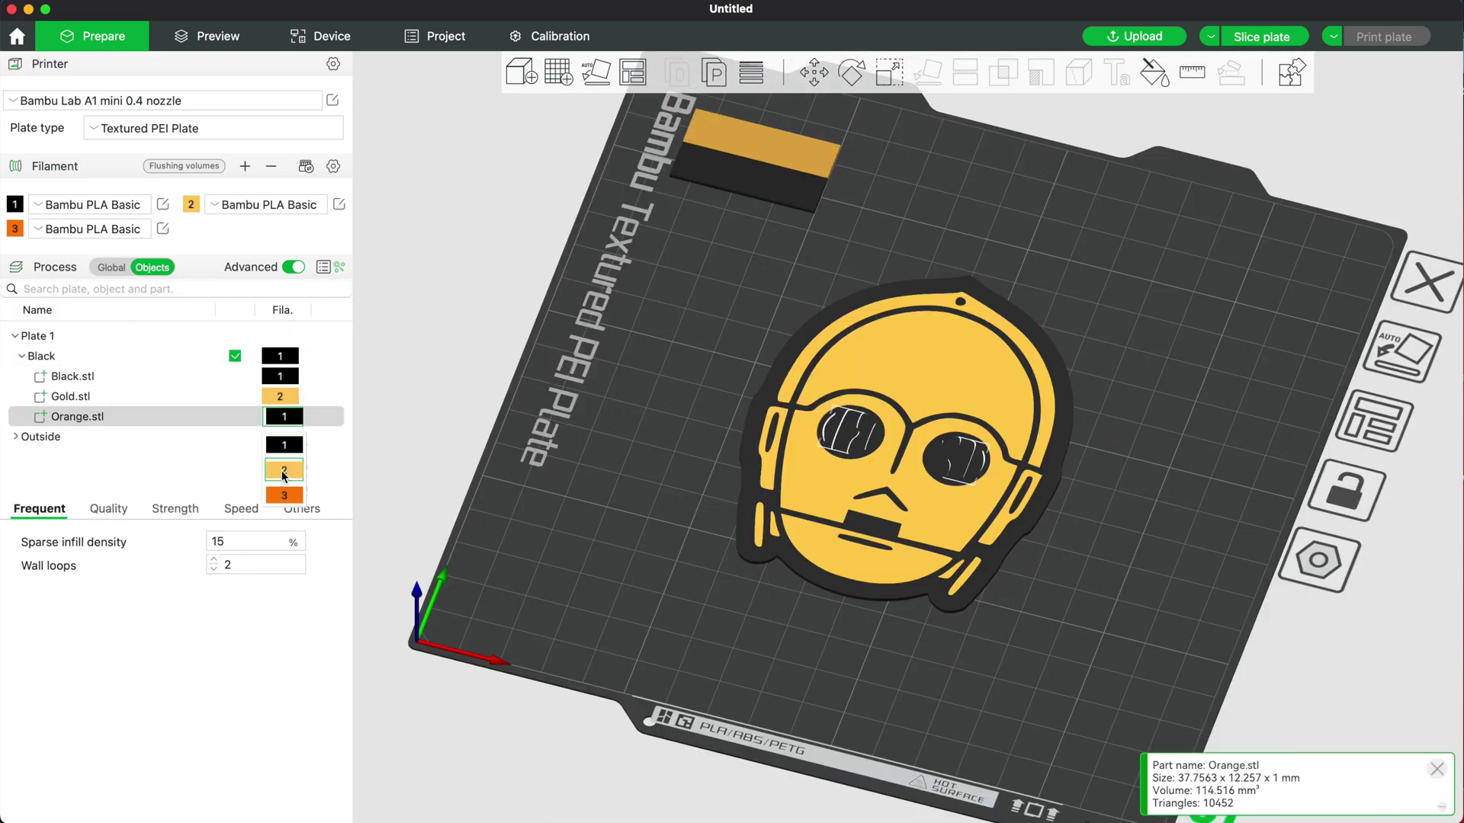
click(283, 496)
click(1261, 36)
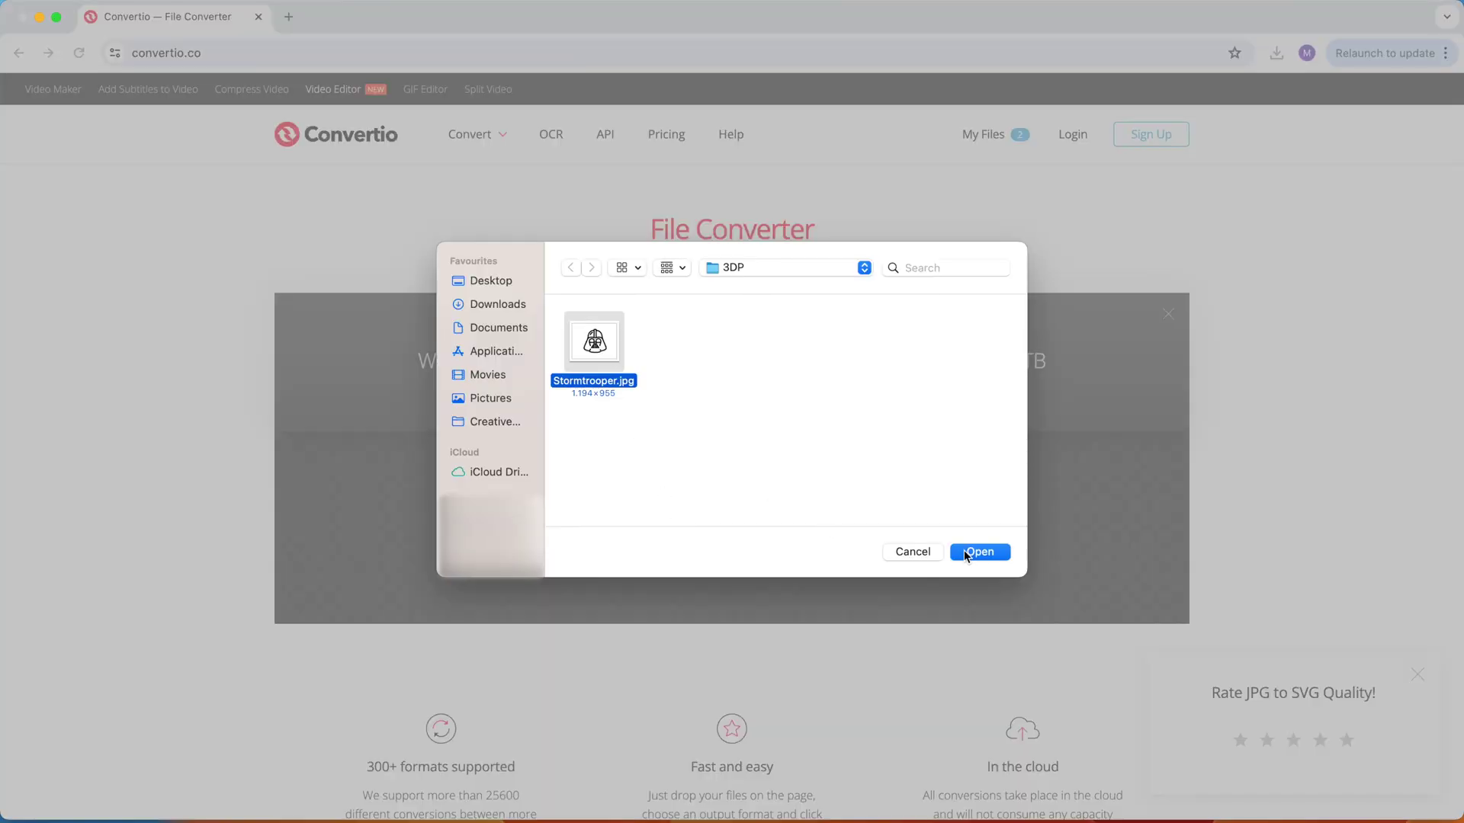
- Add Stormtrooper.jpg to Convertio and convert it to SVG
click(980, 553)
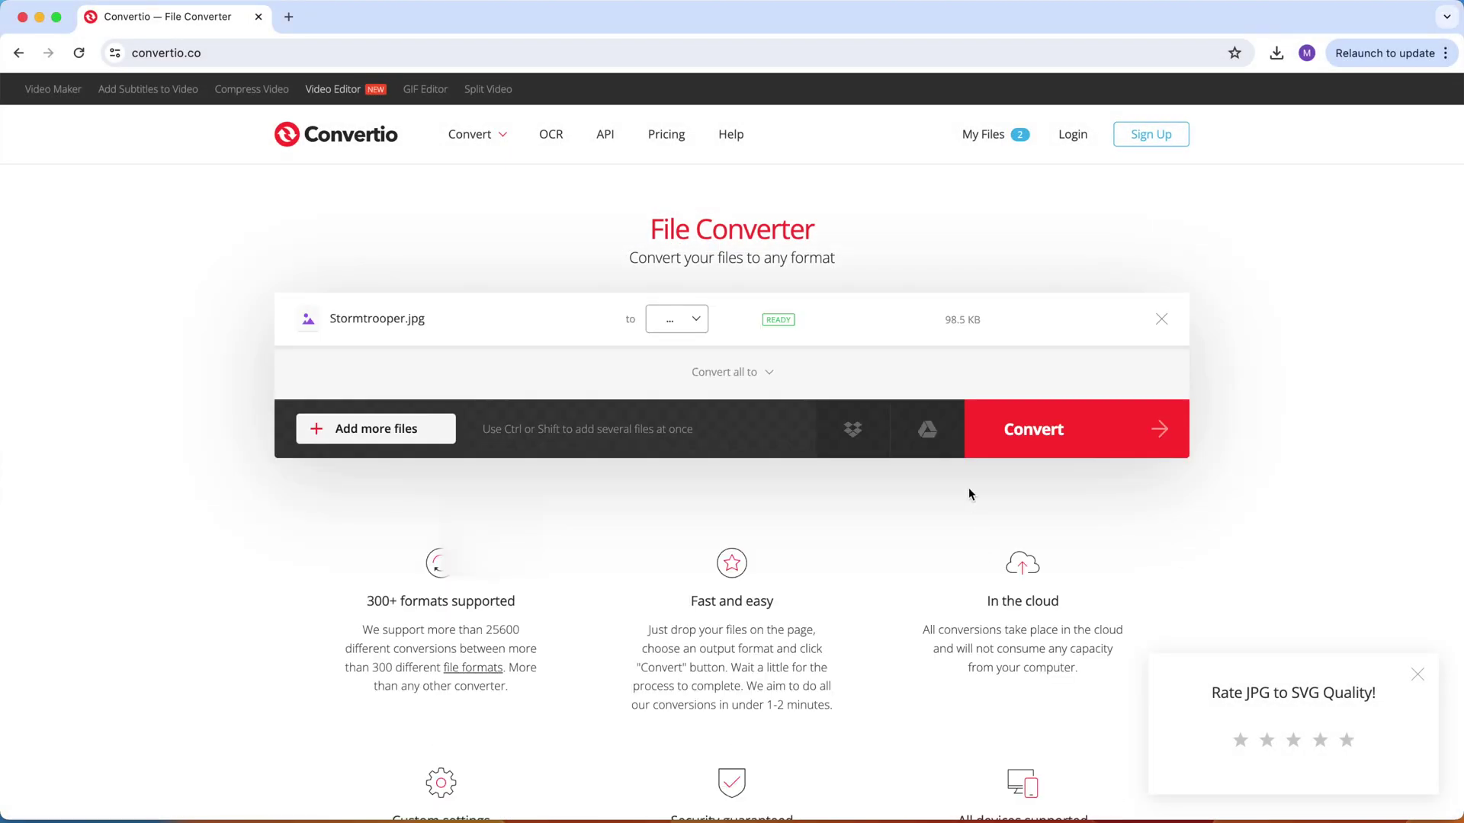
click(676, 319)
click(920, 419)
click(1090, 442)
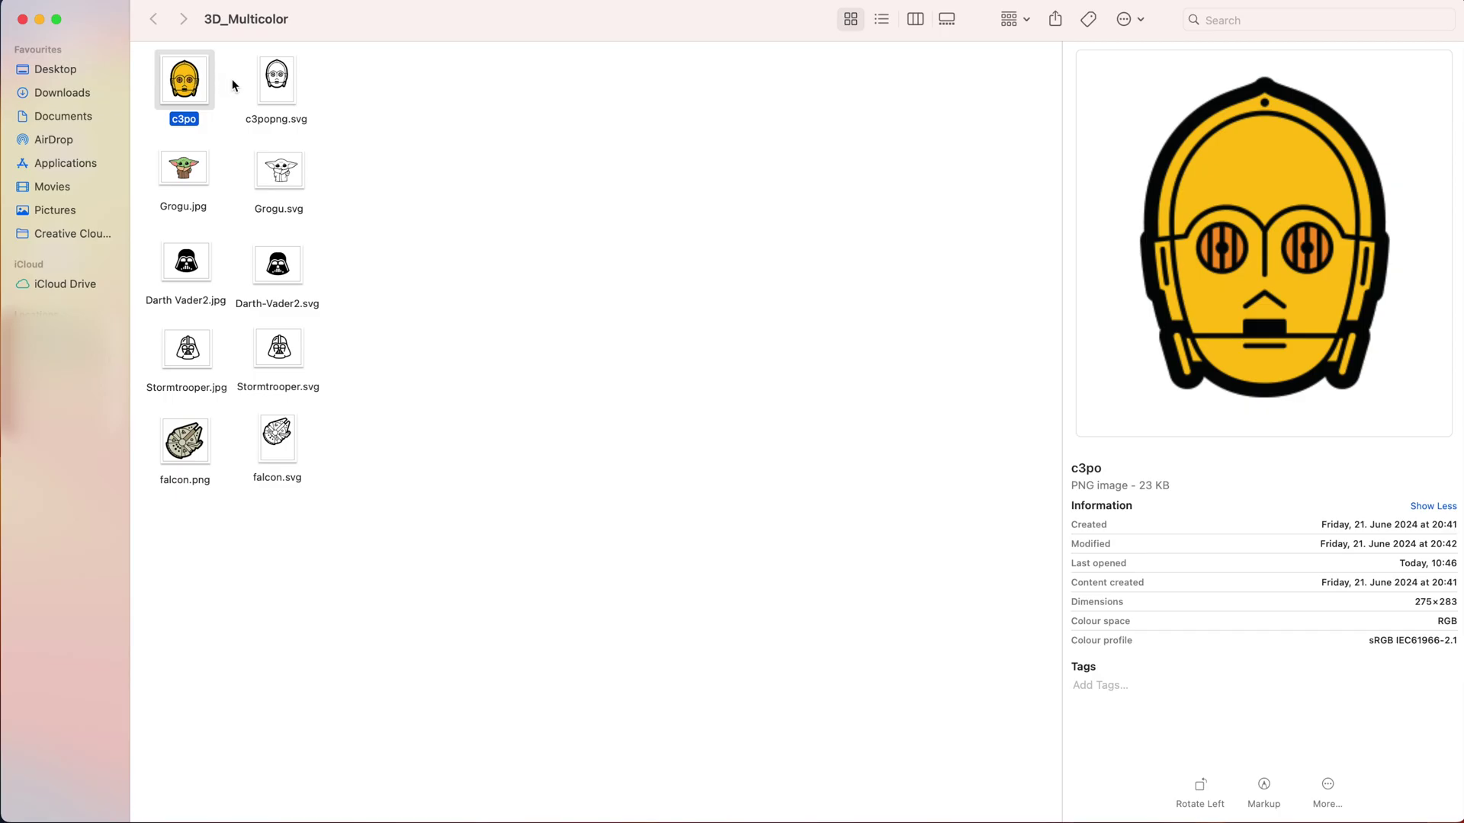
- Switch to the 3D_Multicolor folder and compare the C-3PO, Grogu and falcon images with their converted SVG files
click(275, 95)
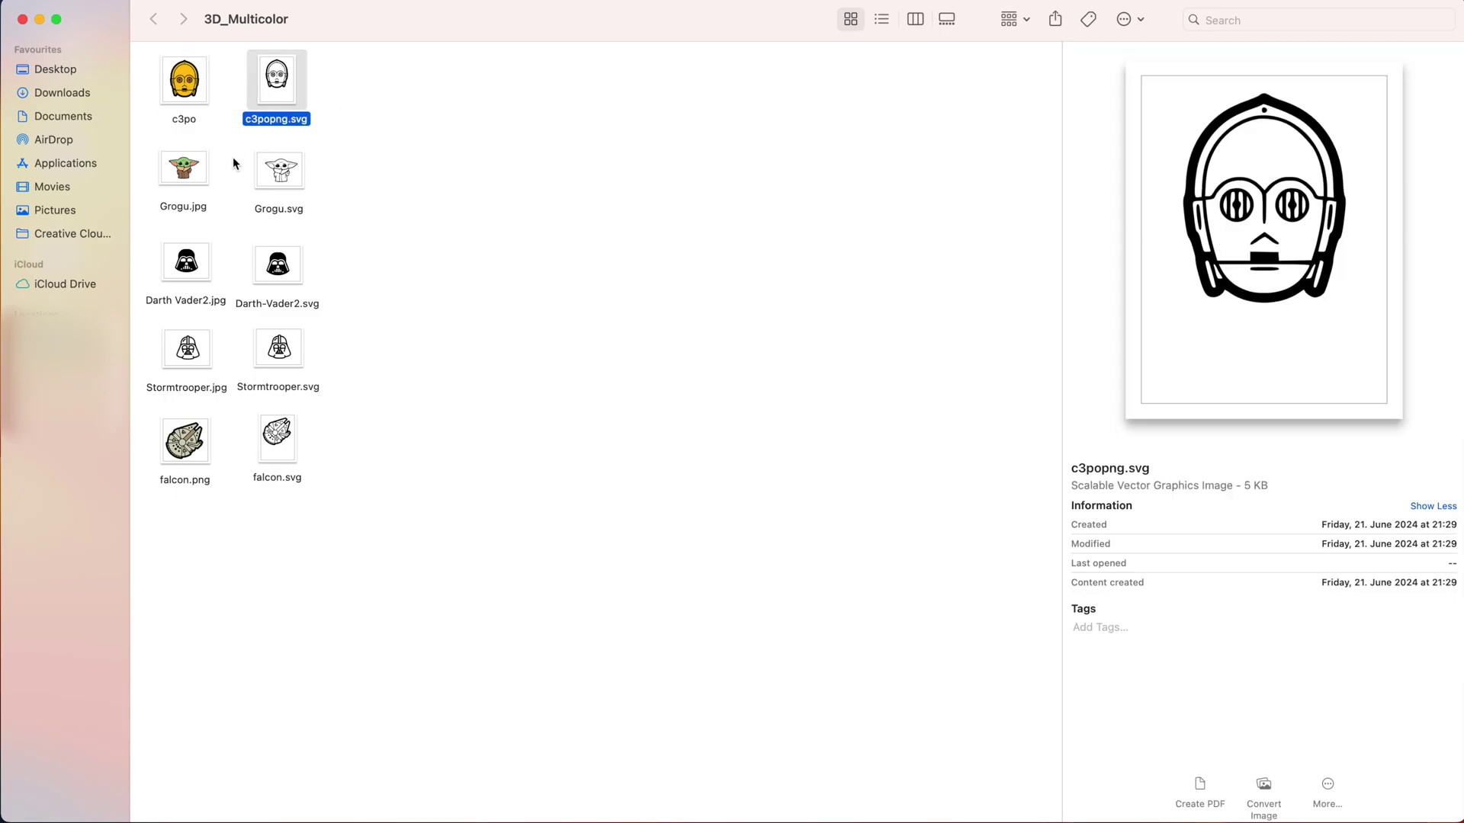
click(168, 176)
click(283, 180)
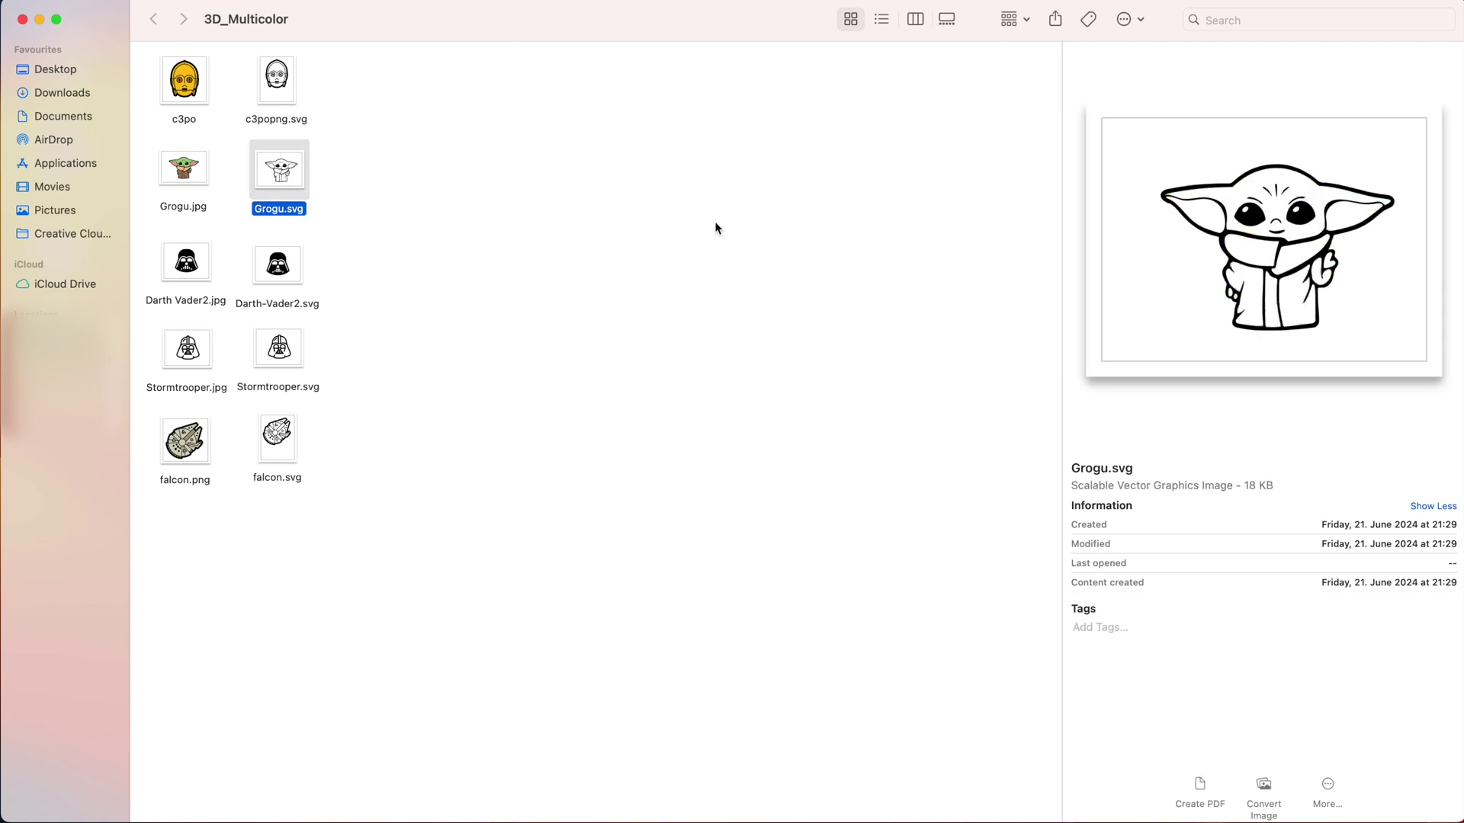
click(192, 424)
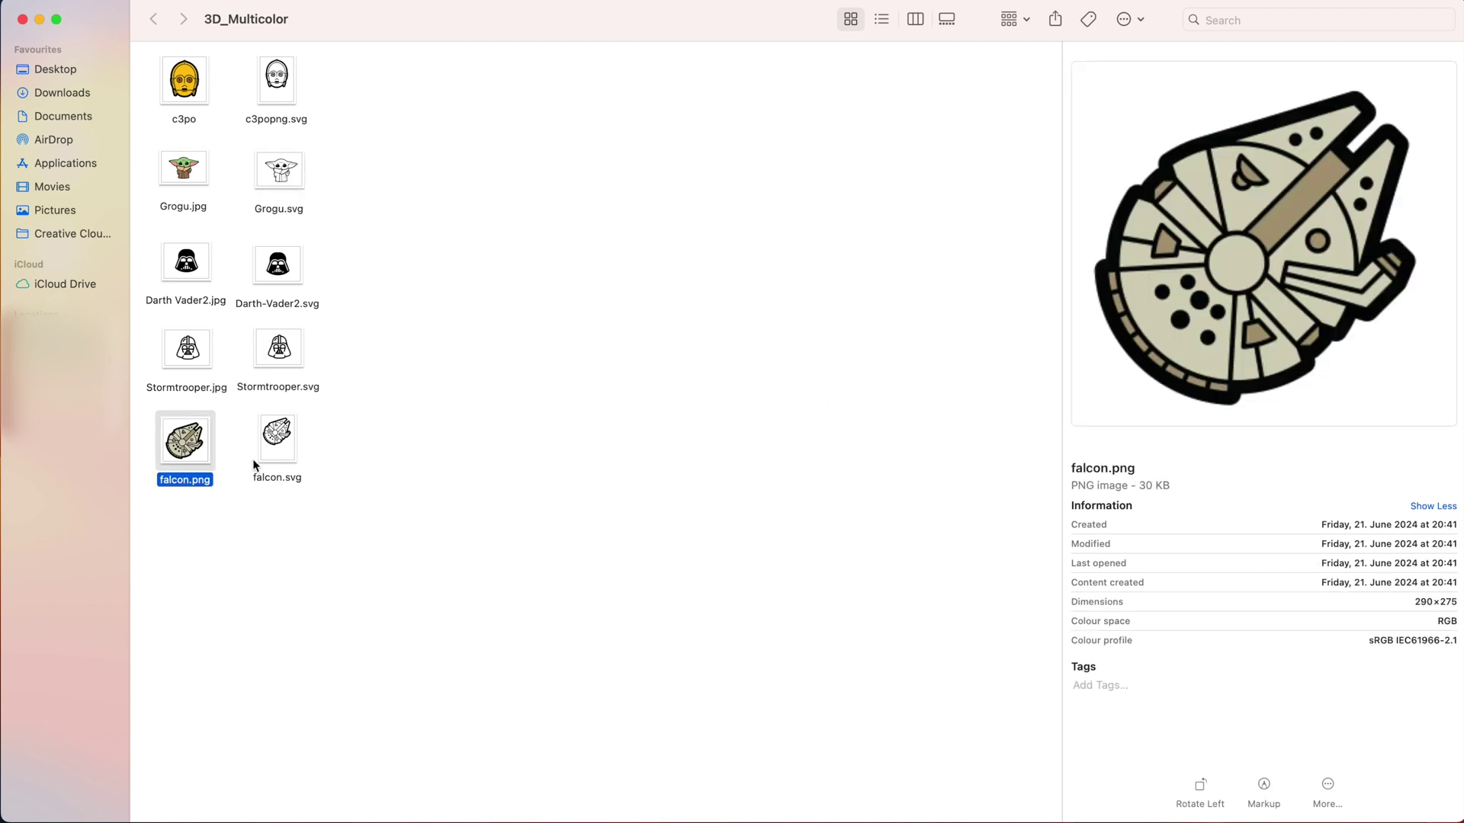
click(293, 455)
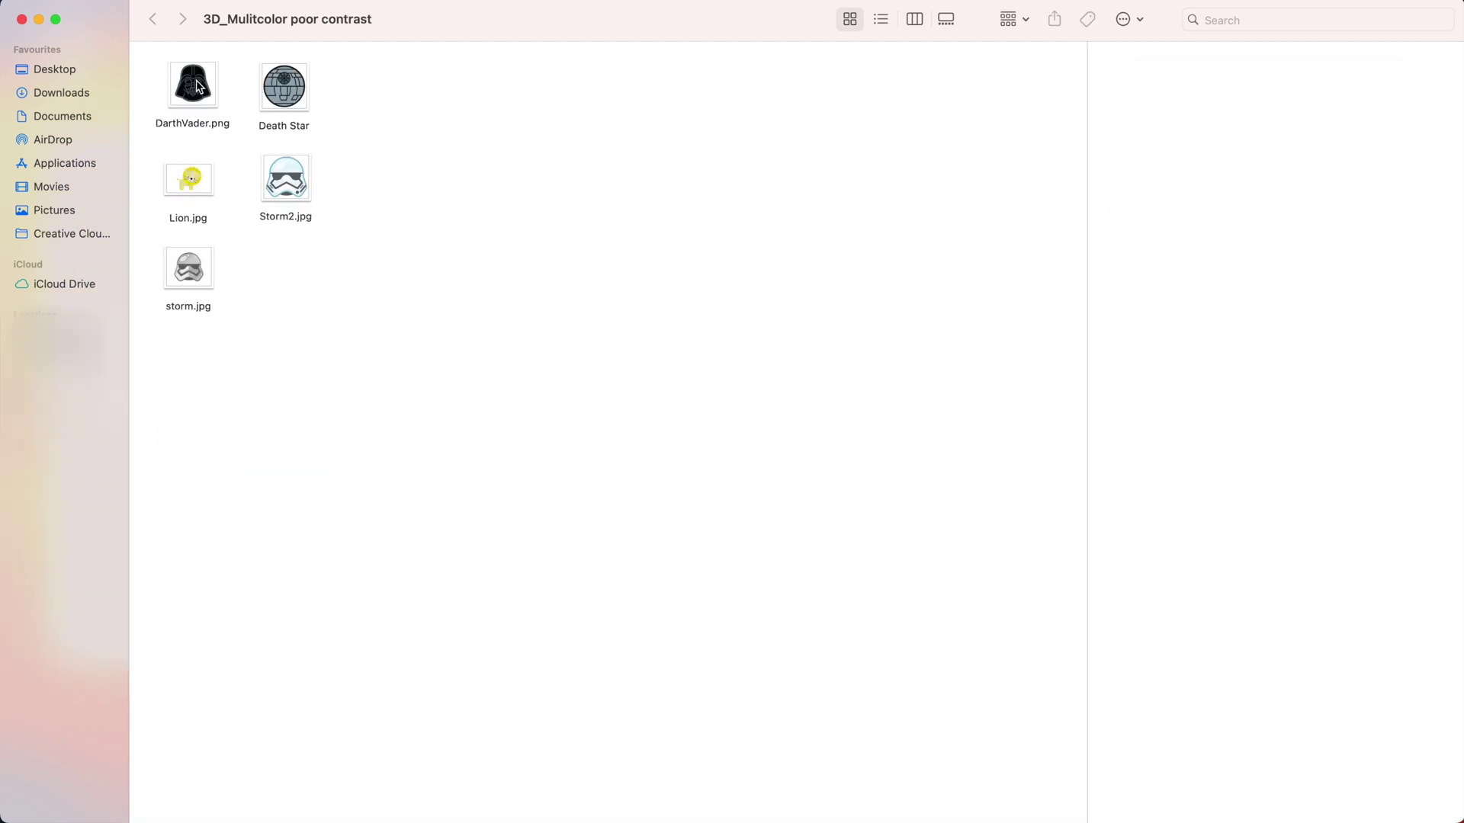
- Preview the source images DarthVader.png, Death Star, Storm2.jpg and Lion.jpg in the poor contrast folder
click(196, 85)
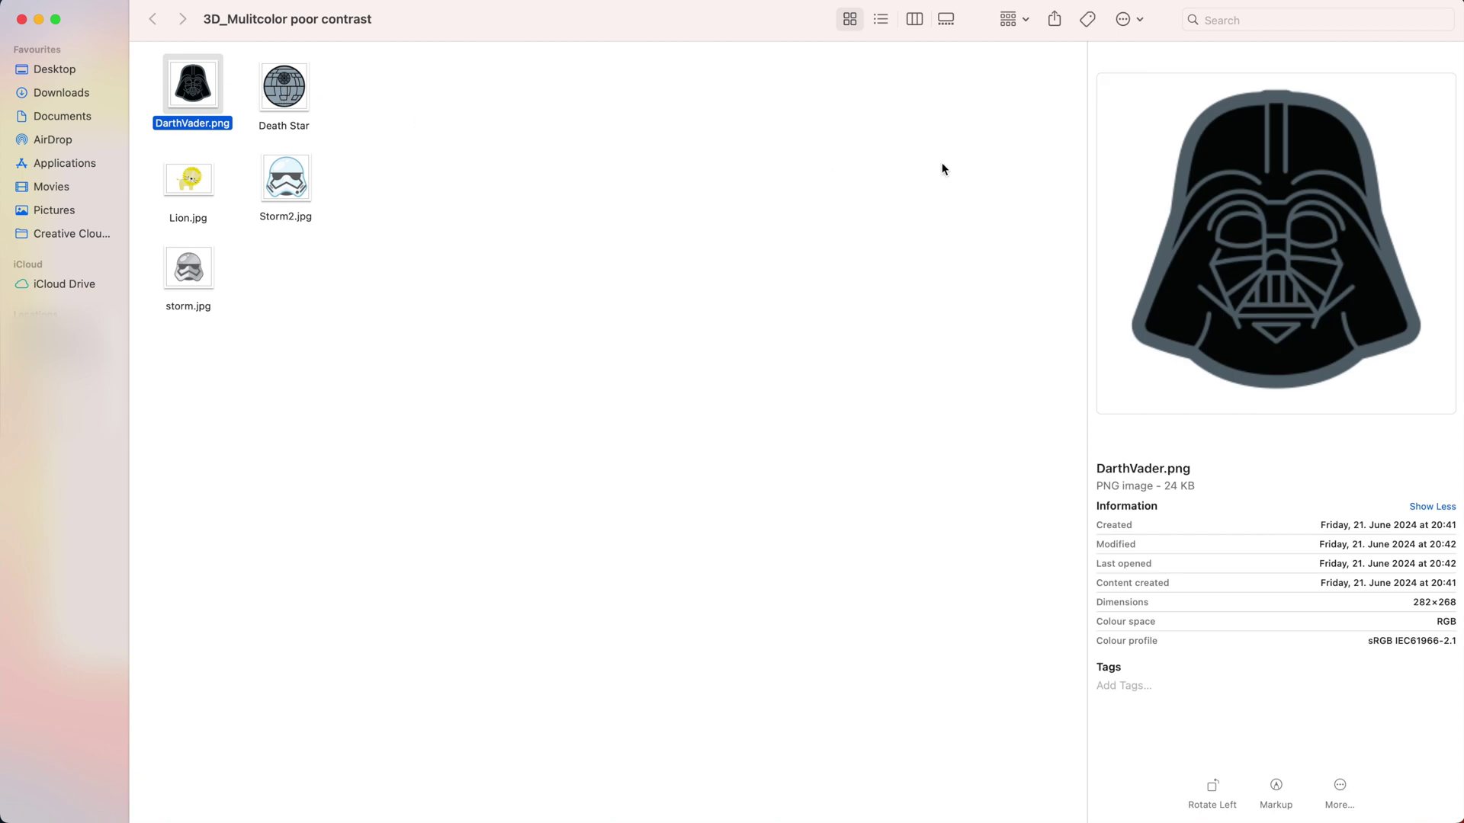
click(292, 104)
click(287, 199)
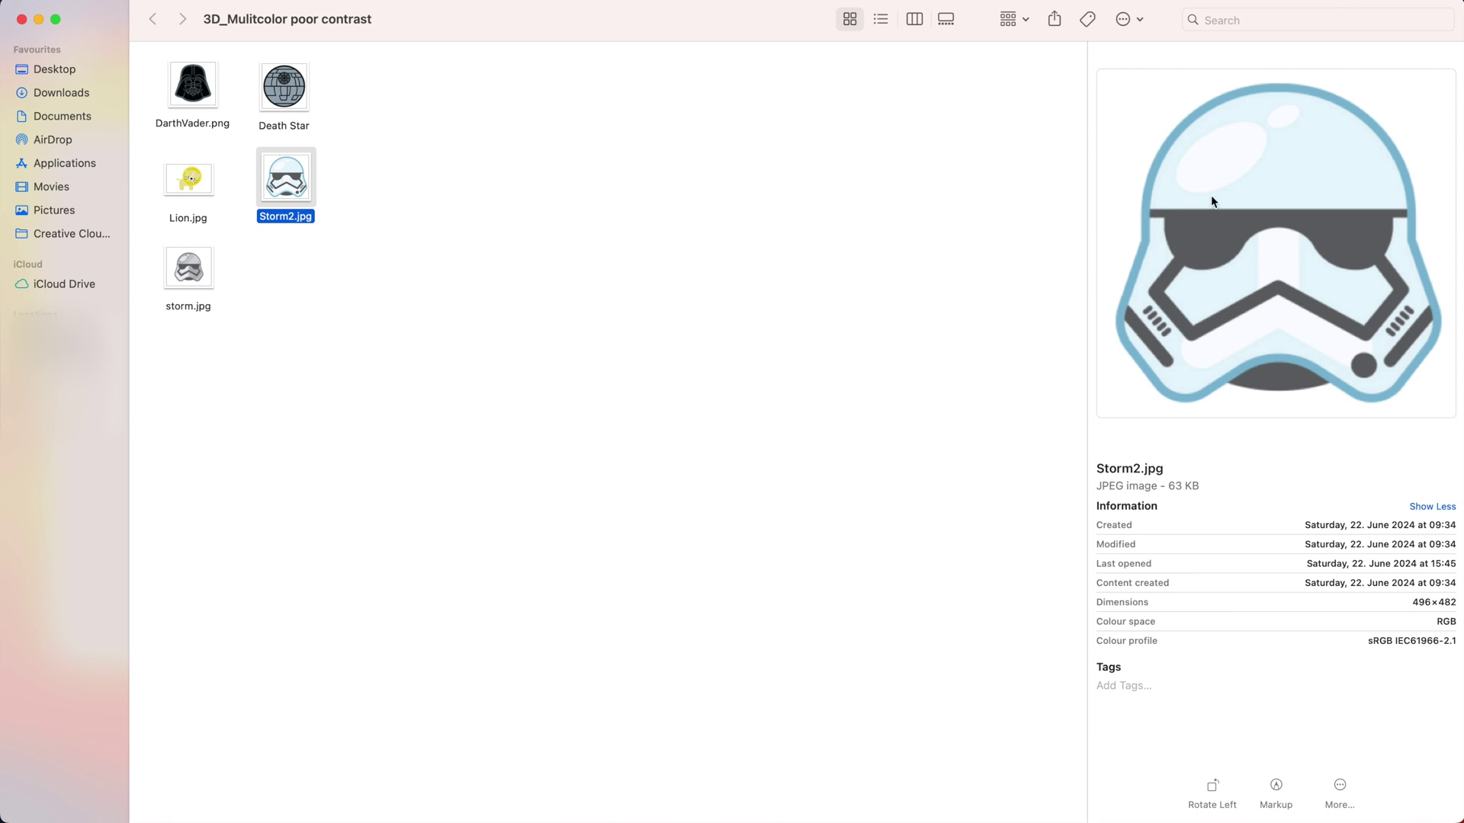
click(193, 189)
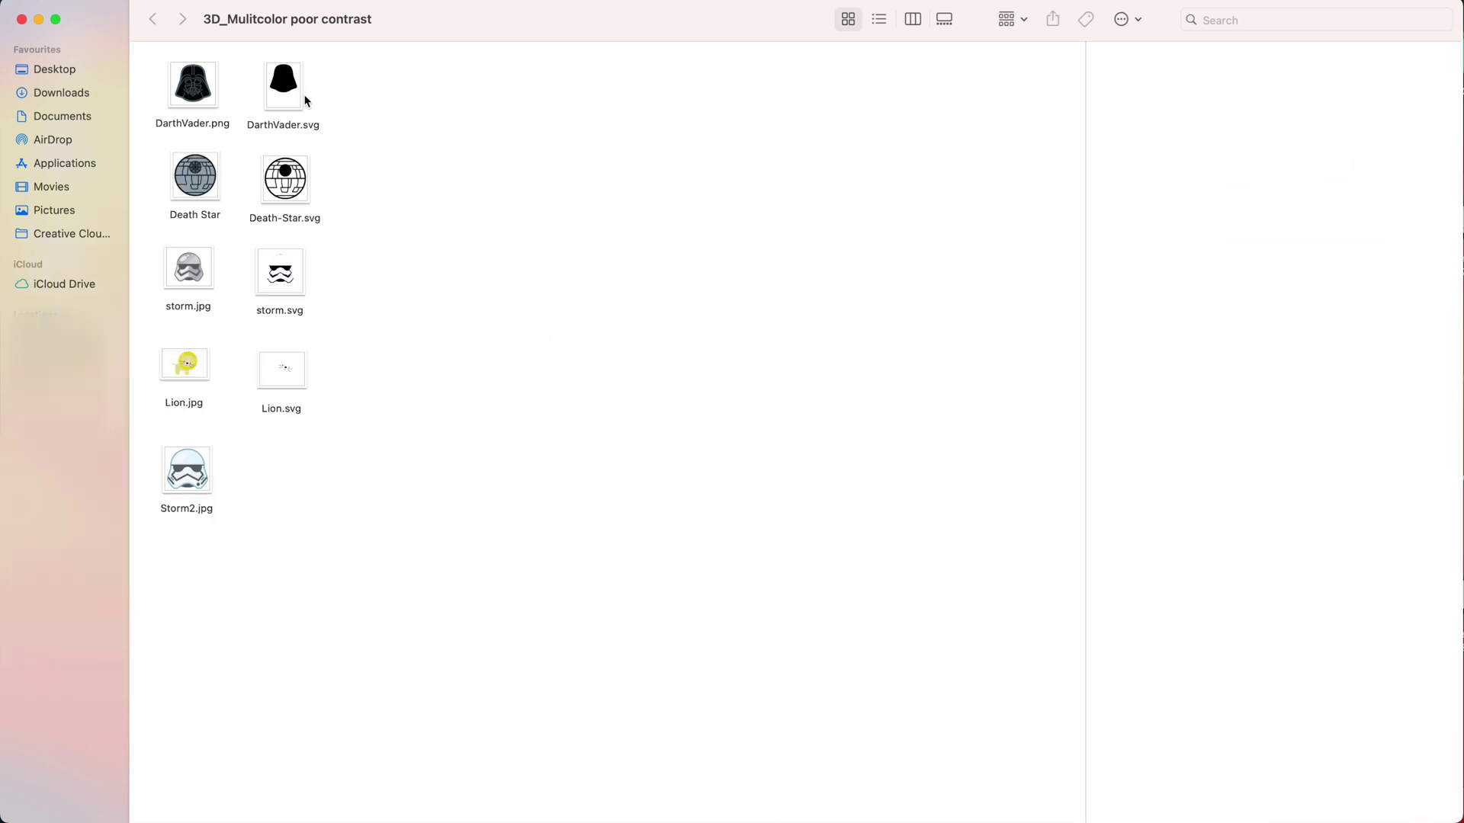
- Examine the converted DarthVader.svg, Death-Star.svg, storm.svg and Lion.svg for lost detail
click(288, 90)
click(285, 177)
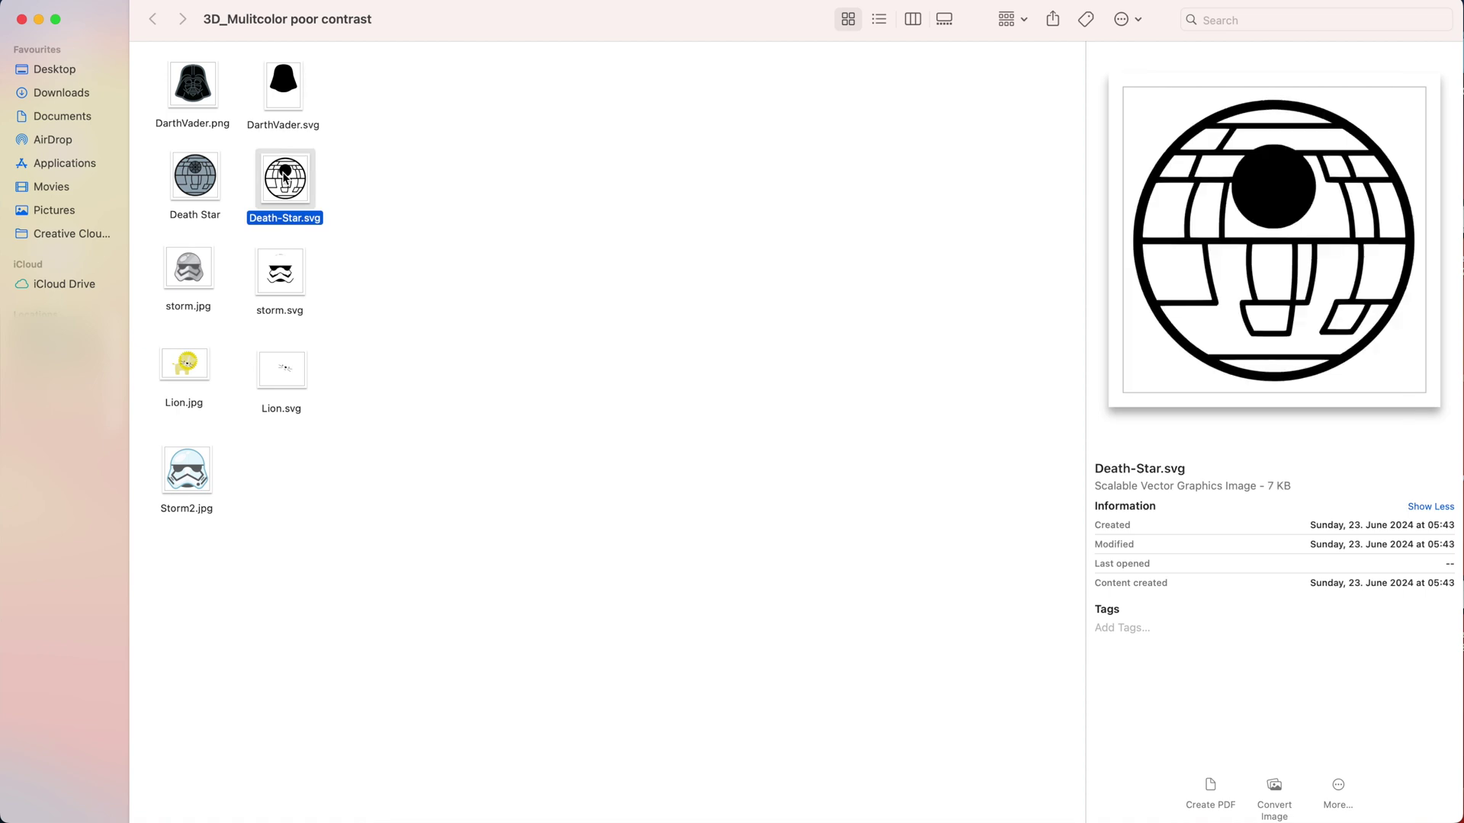
click(281, 279)
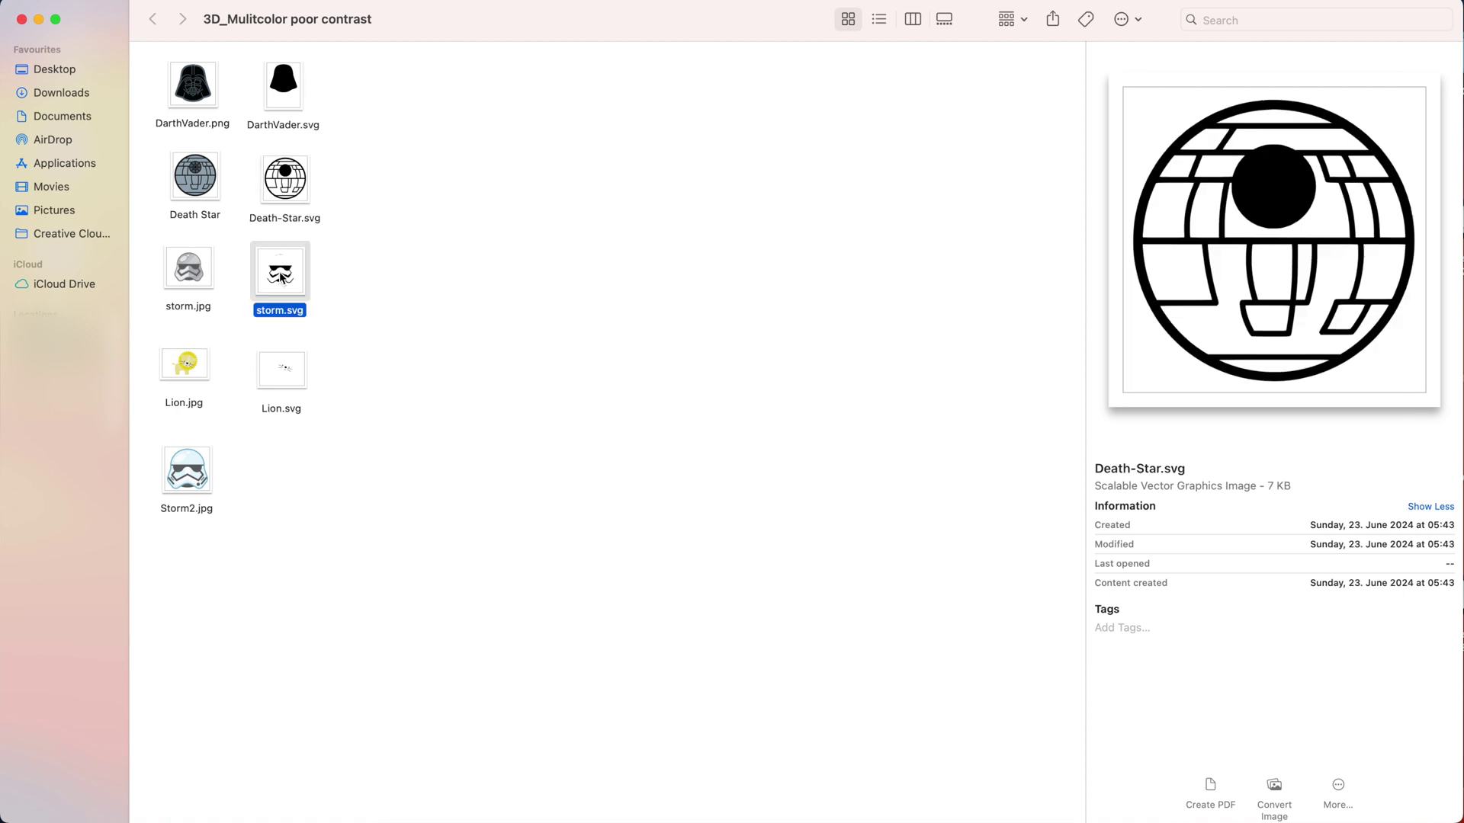
click(290, 377)
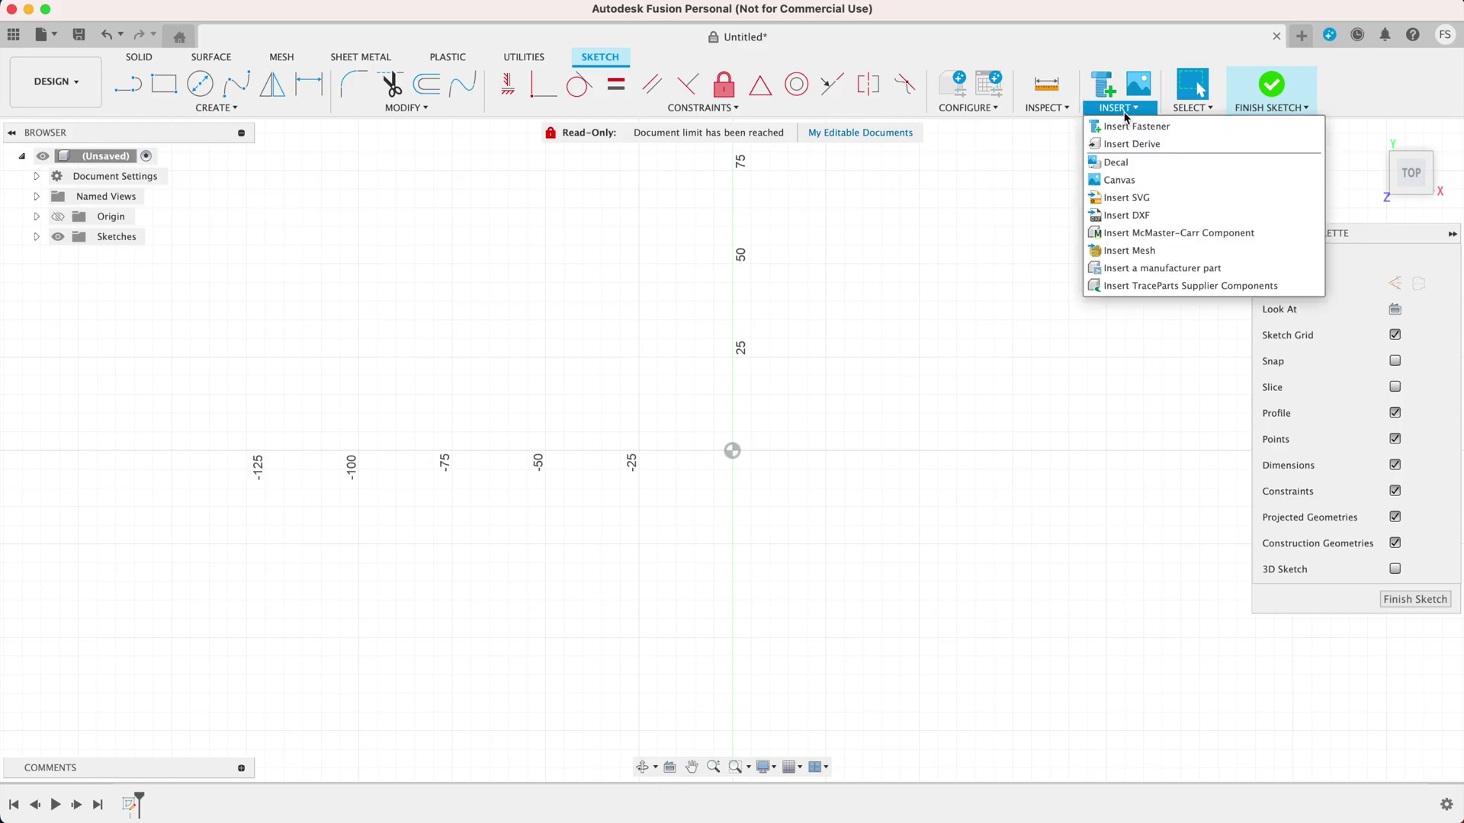
- Switch to Fusion, insert DarthVader.png as a canvas and shift it away from the origin
click(1130, 182)
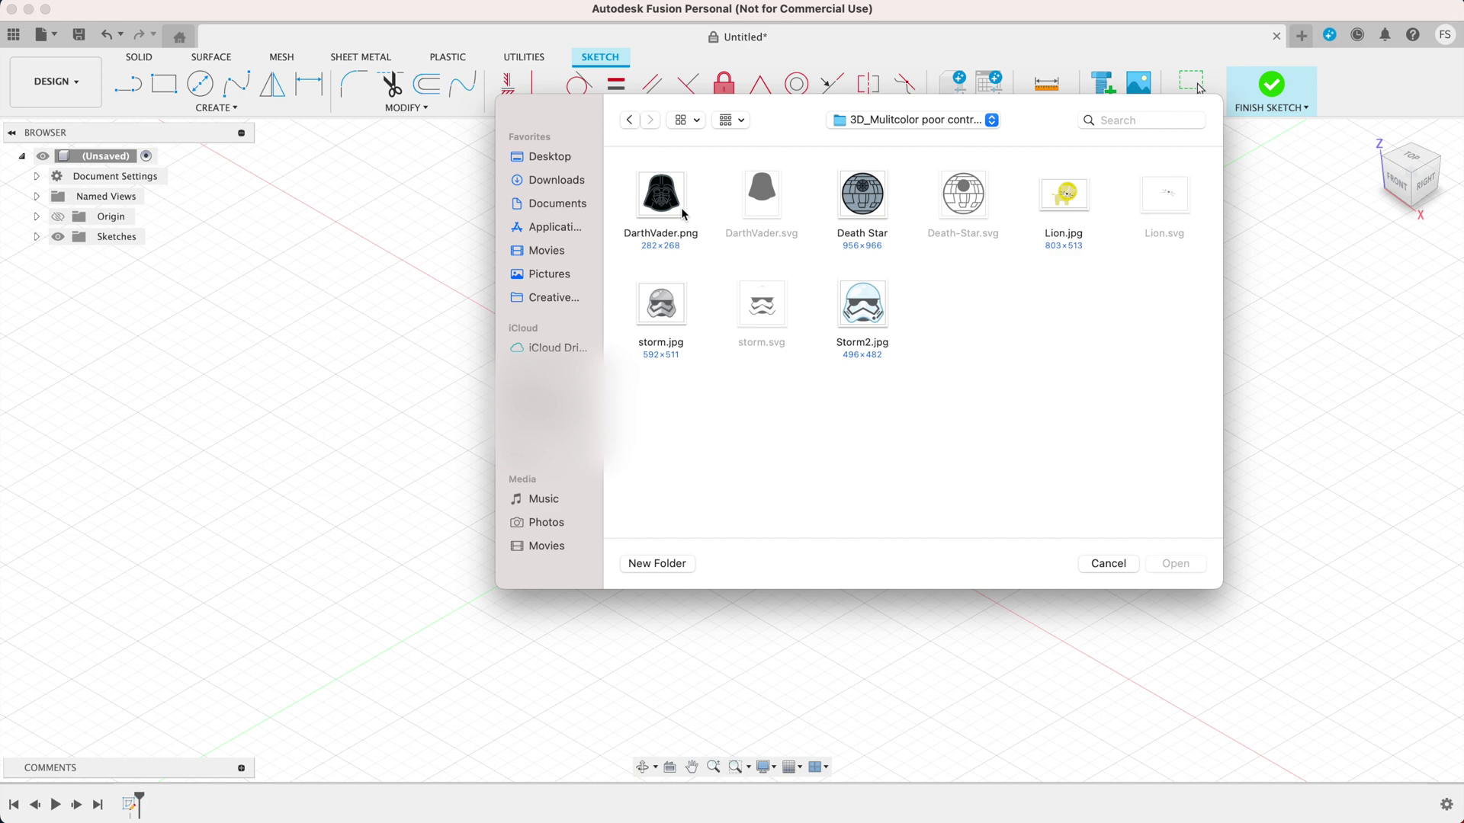
click(682, 212)
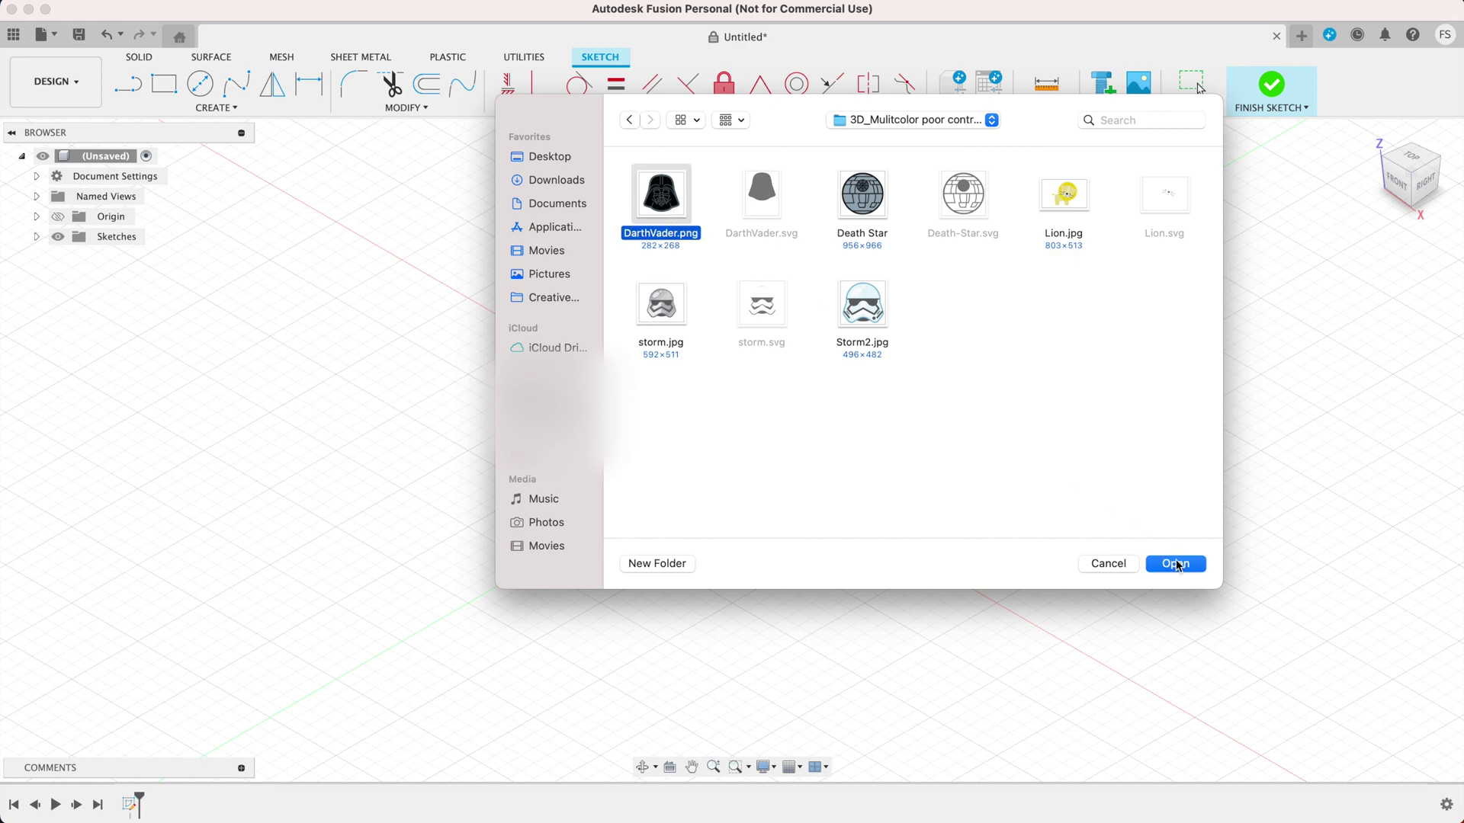
click(1176, 565)
click(789, 450)
drag(789, 450, 825, 452)
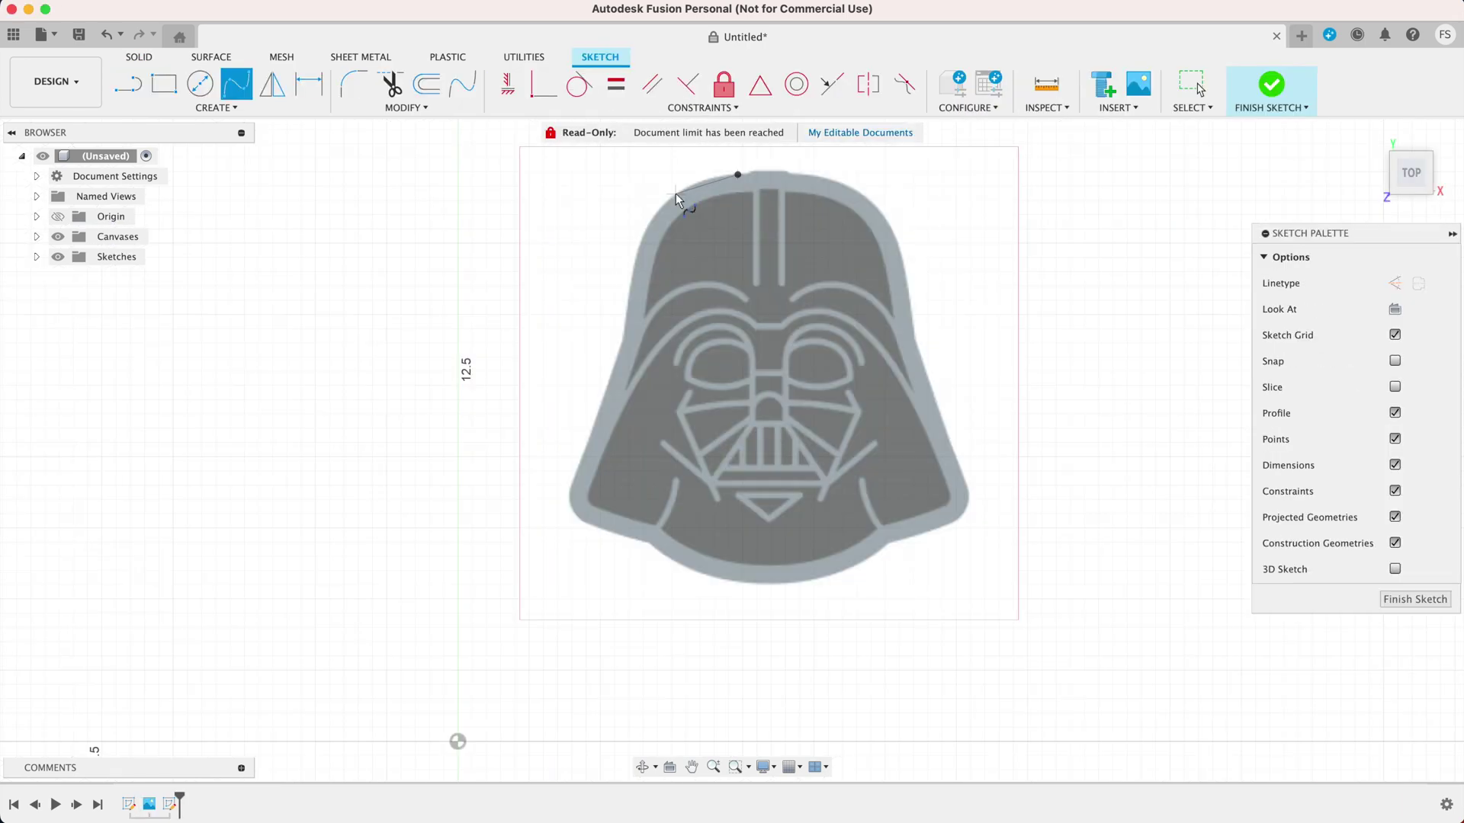
- Trace the upper-left outer edge of the Darth Vader helmet with a spline, from its crown down to the side bend
click(674, 194)
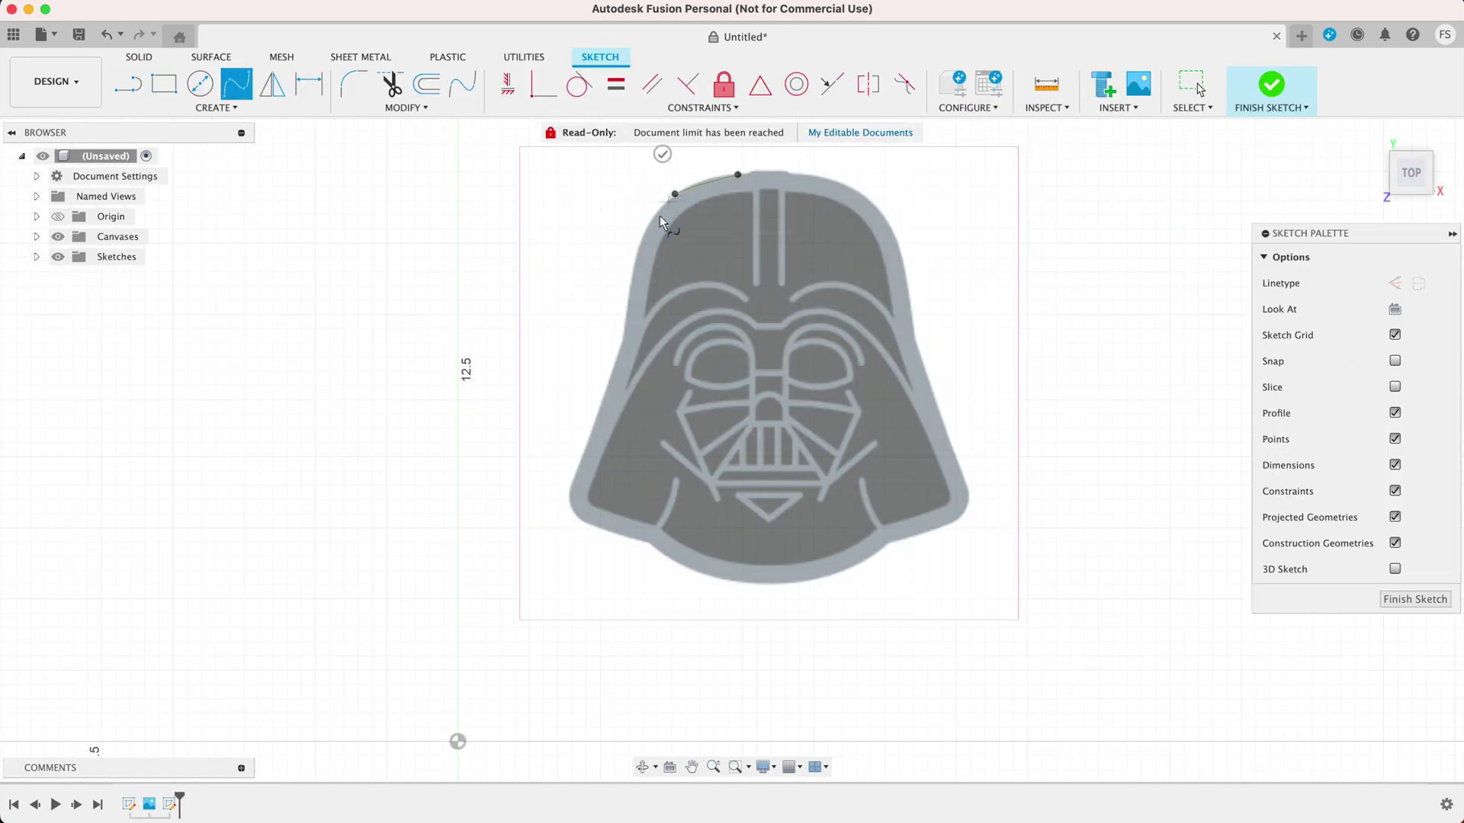
click(635, 254)
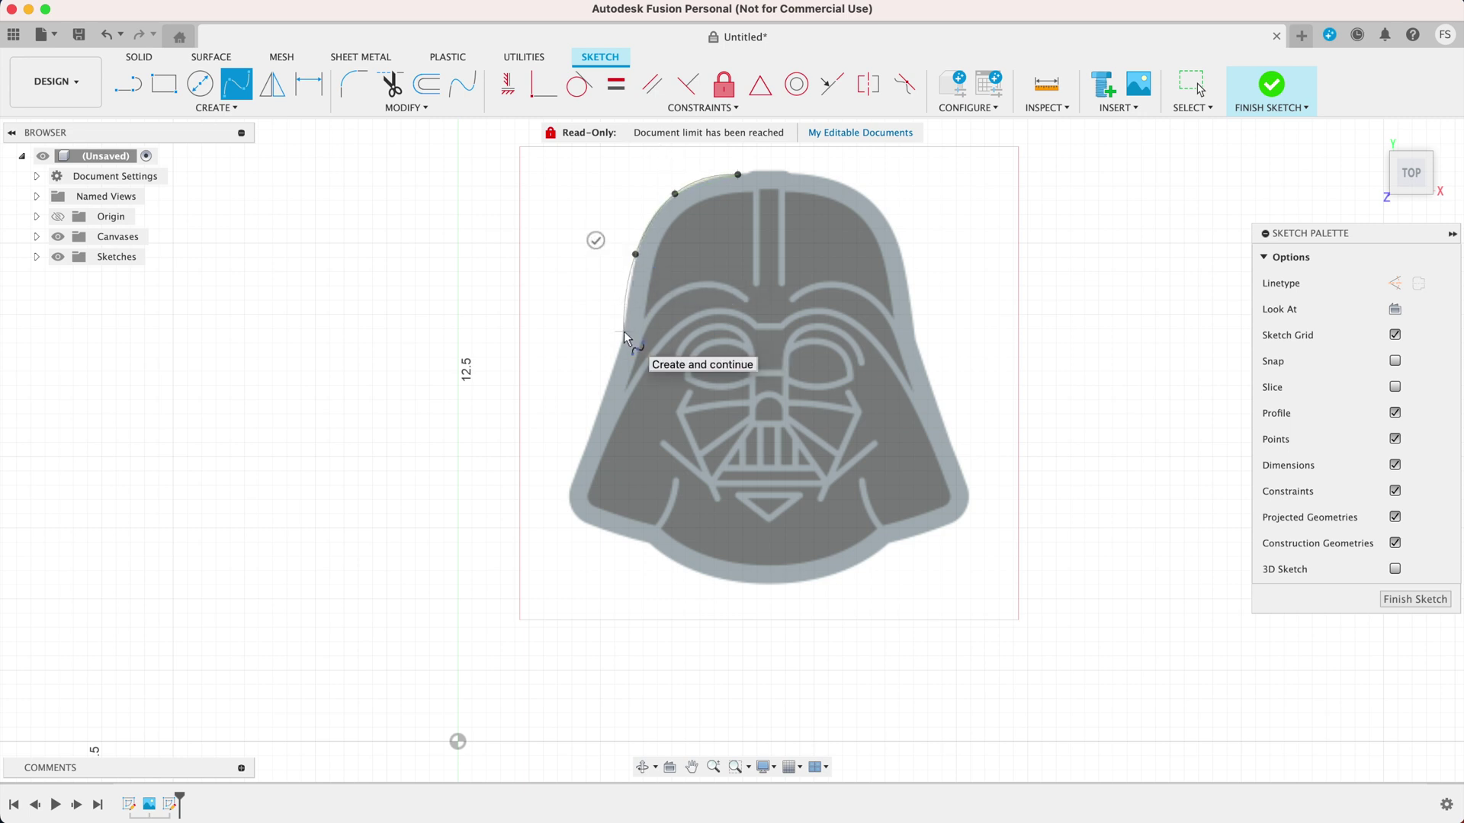
click(623, 330)
key(Return)
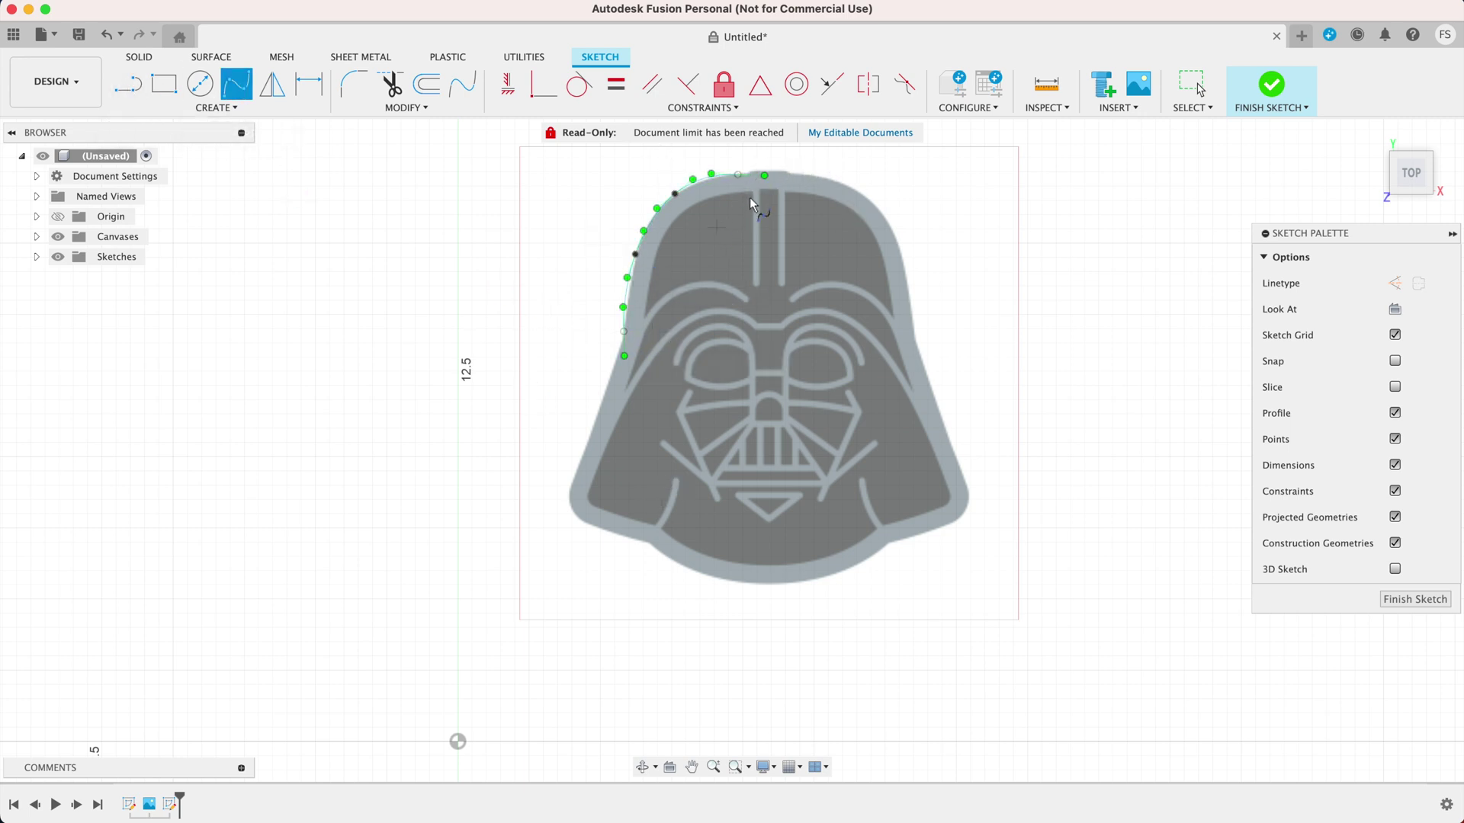
click(707, 198)
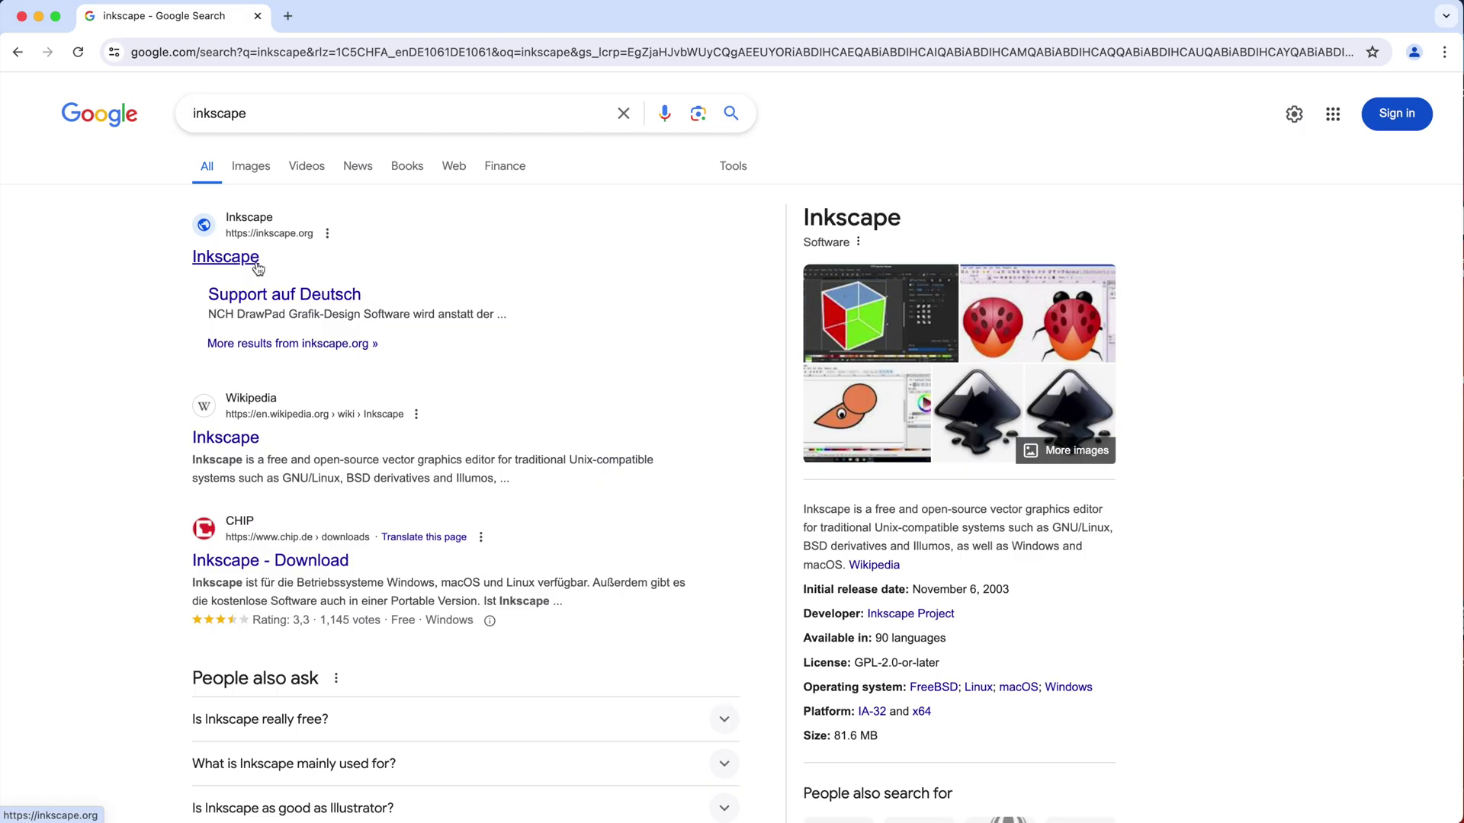
- Switch to the browser and open the official Inkscape website from the search results
click(257, 265)
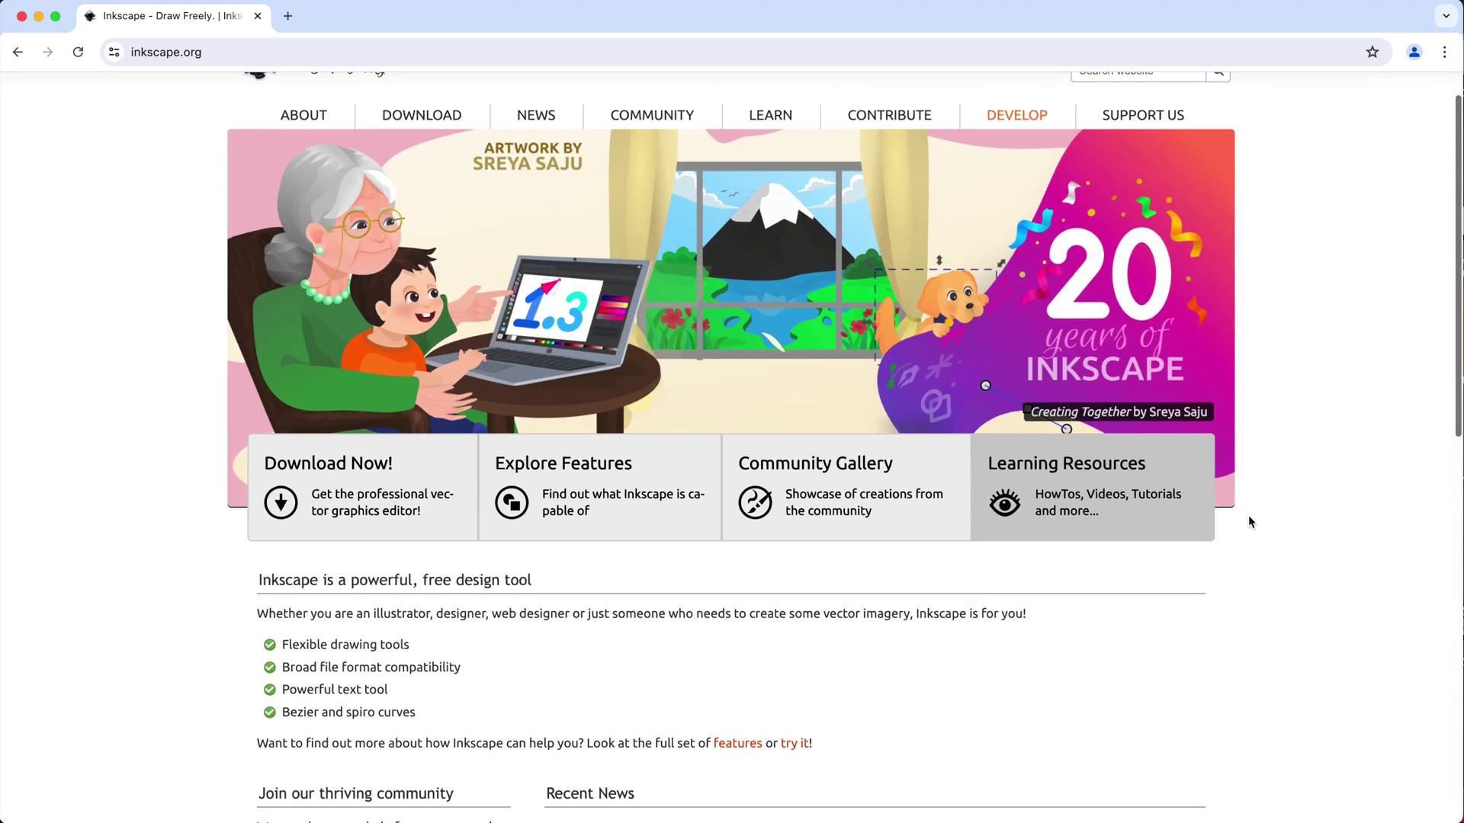
click(404, 578)
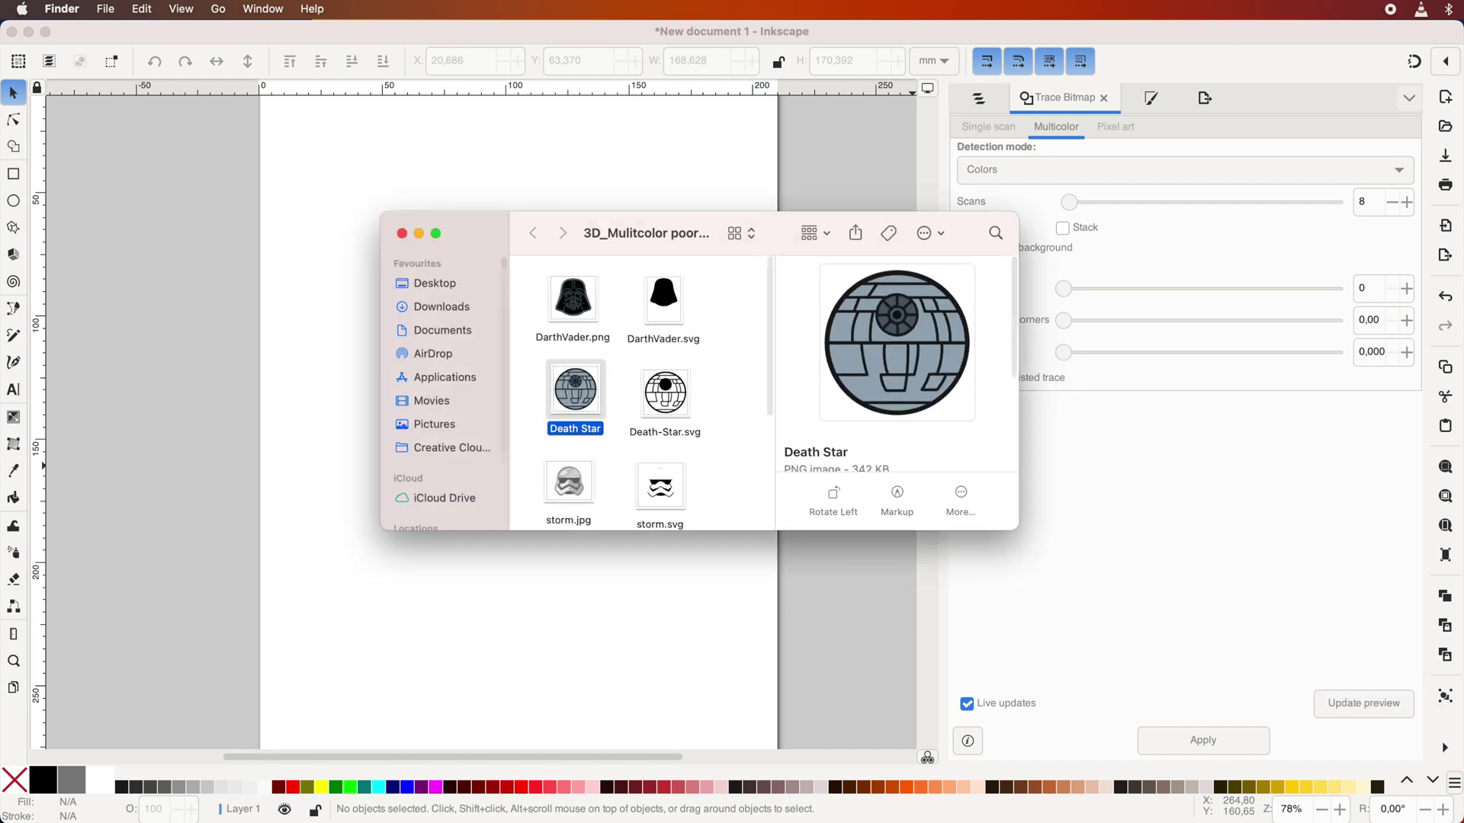
- Switch to Inkscape and import the Death Star PNG as an embedded image with DPI from file and smooth rendering
drag(573, 393, 307, 397)
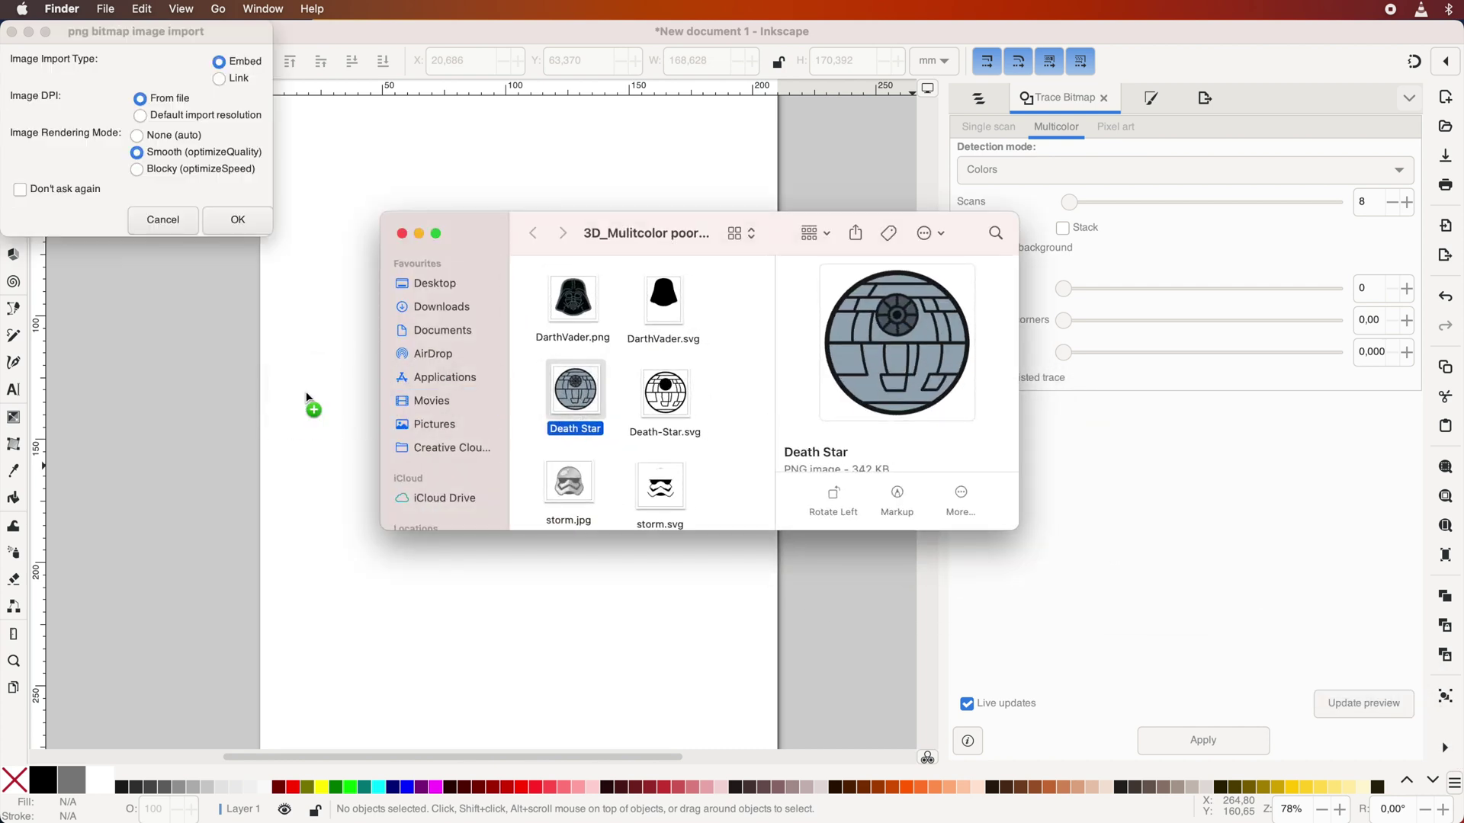
click(195, 157)
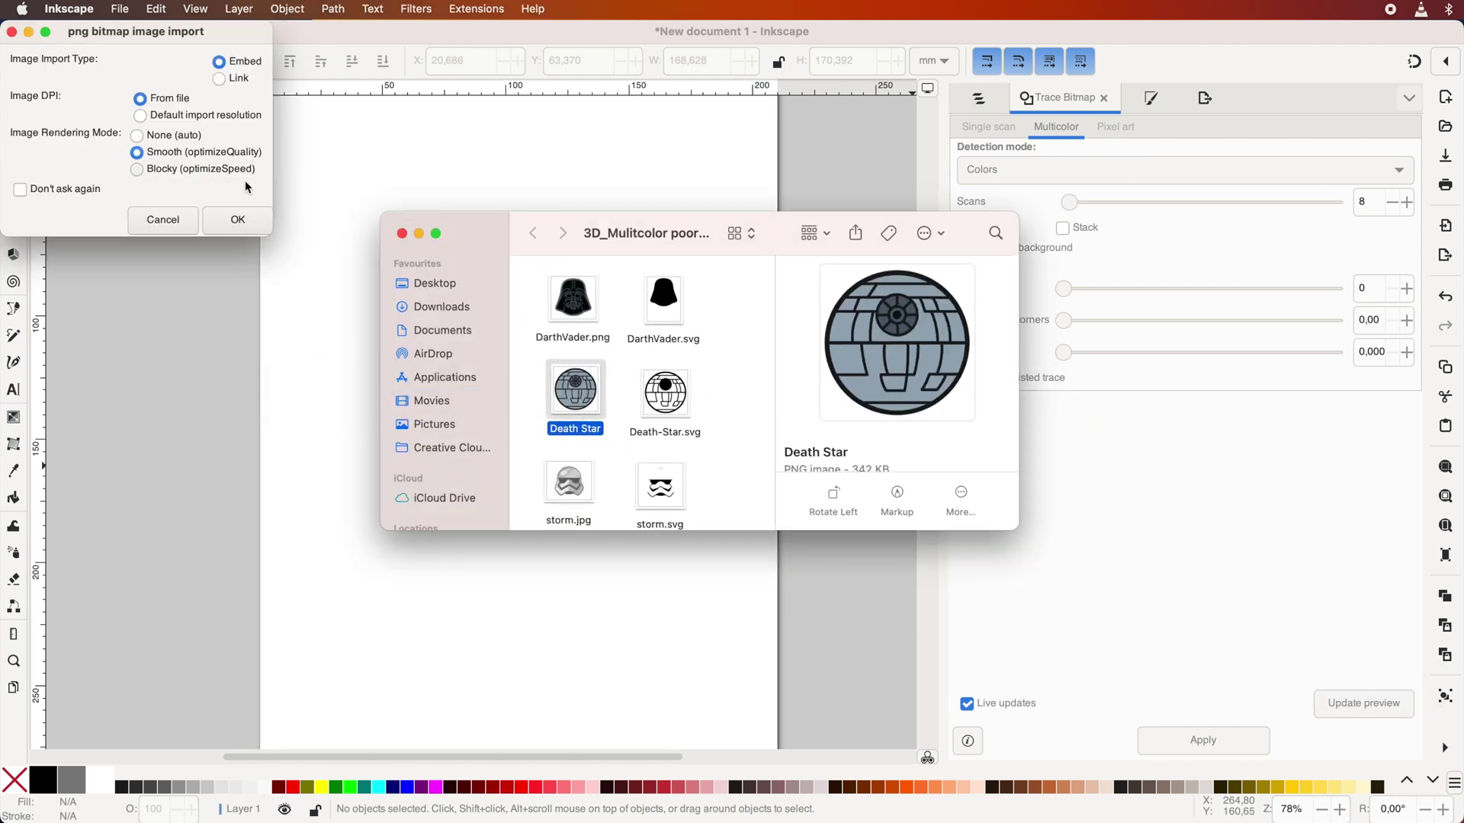
click(231, 221)
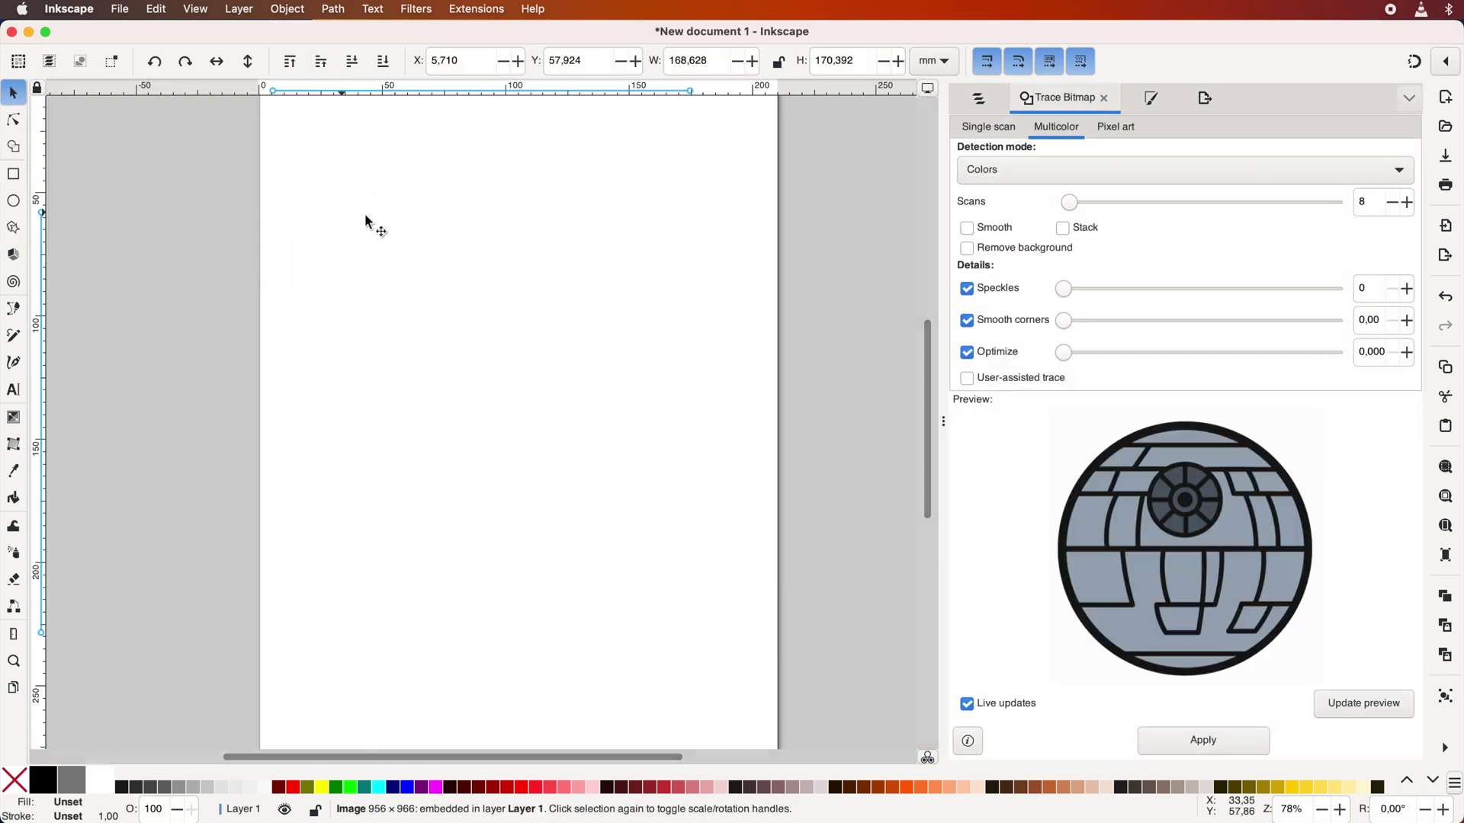
- Set up a multicolor Trace Bitmap of the Death Star image with Colors detection and Smooth, Stack and Remove background enabled
click(322, 9)
click(359, 69)
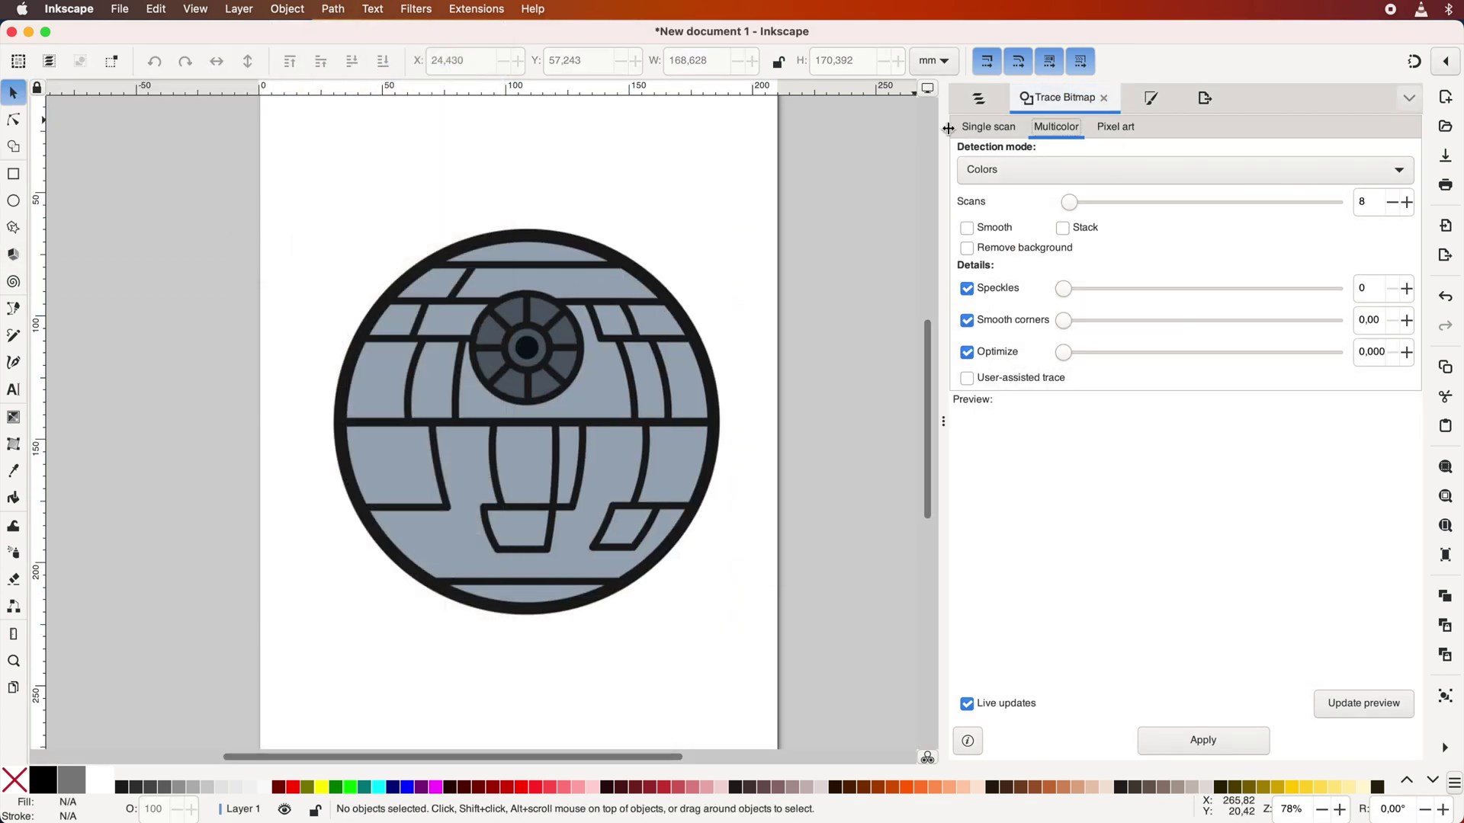
click(1059, 172)
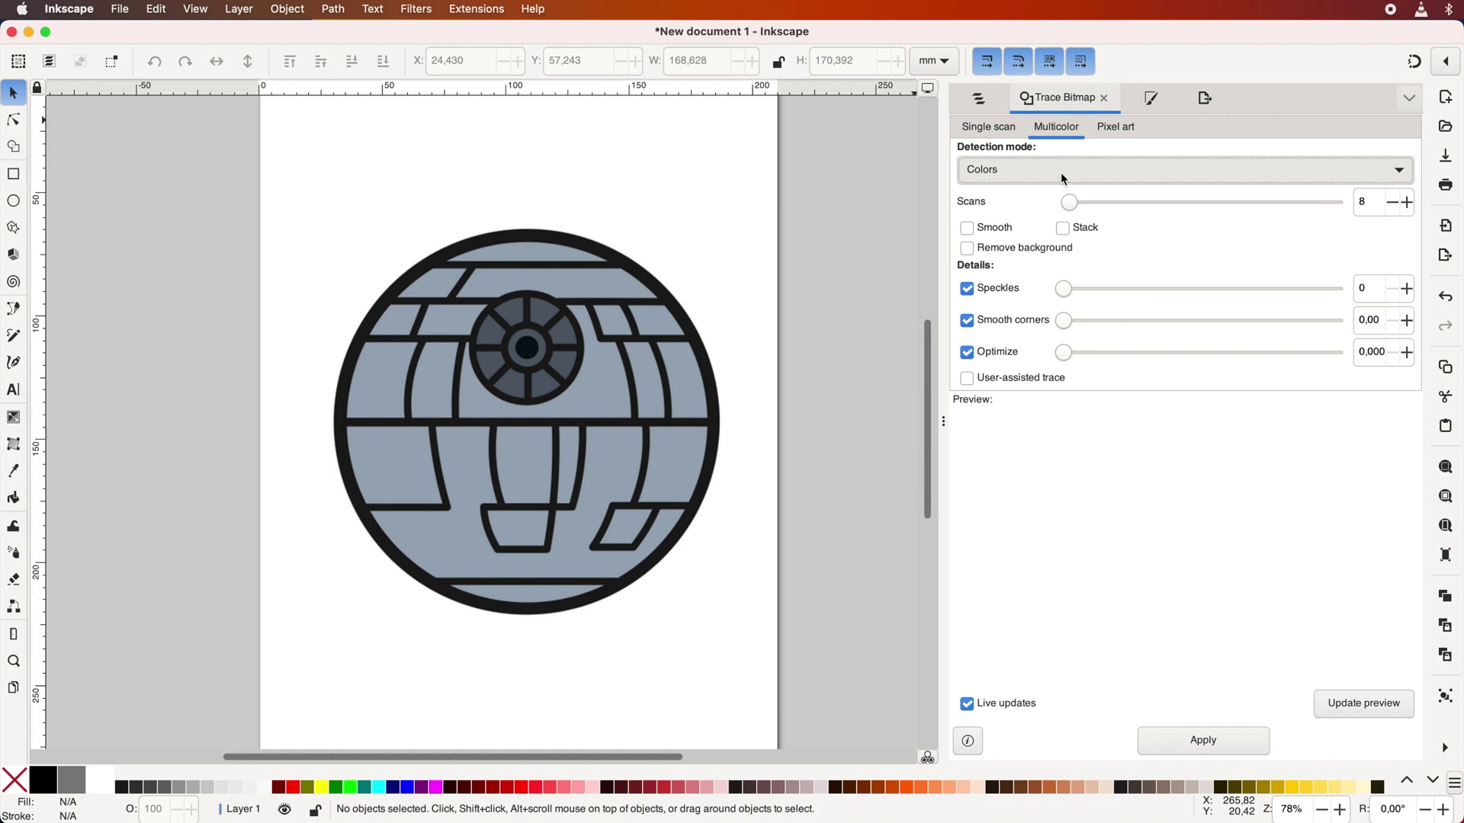
click(1017, 178)
click(1018, 177)
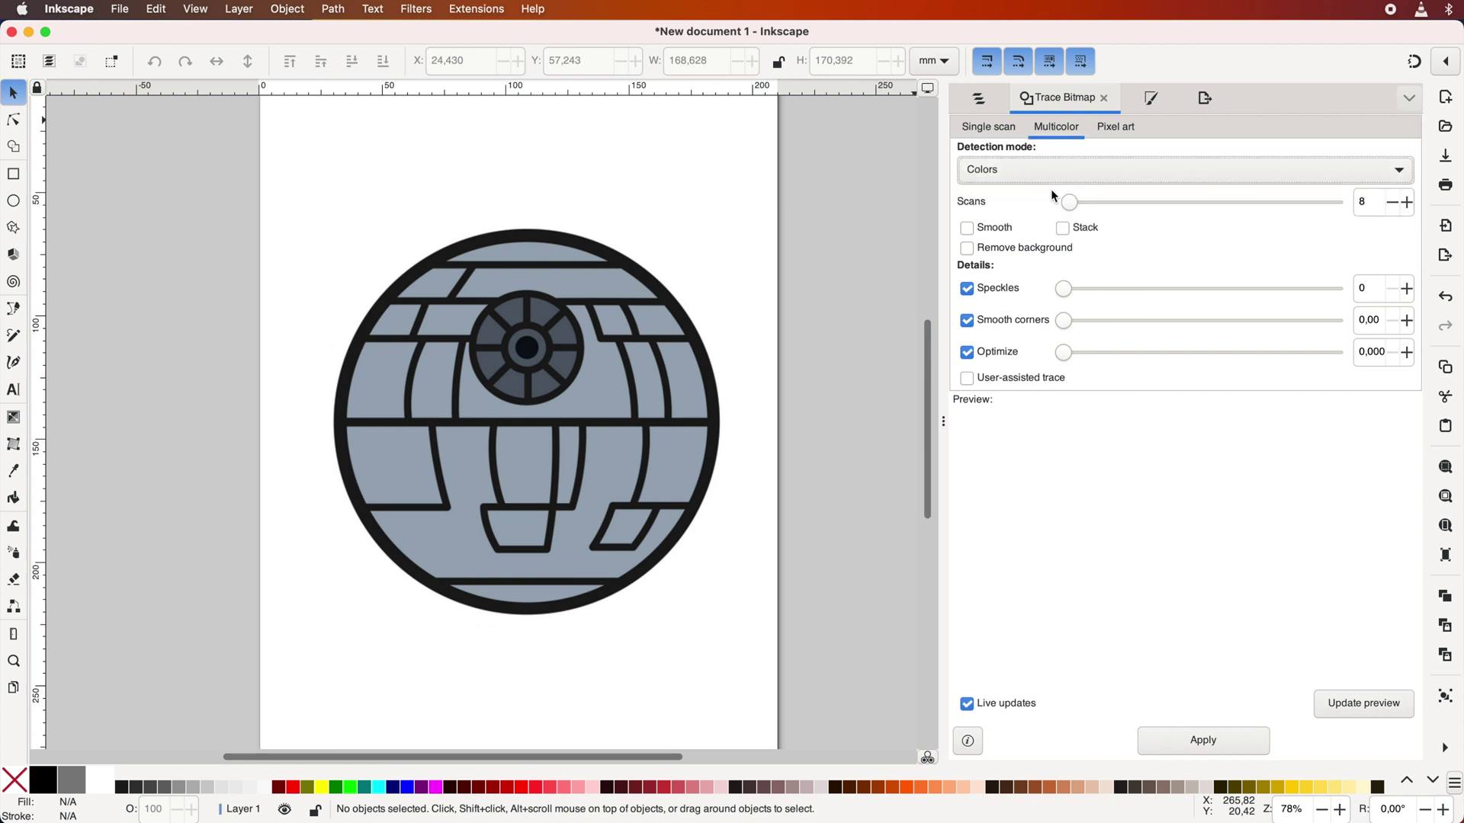
click(1004, 232)
click(1064, 229)
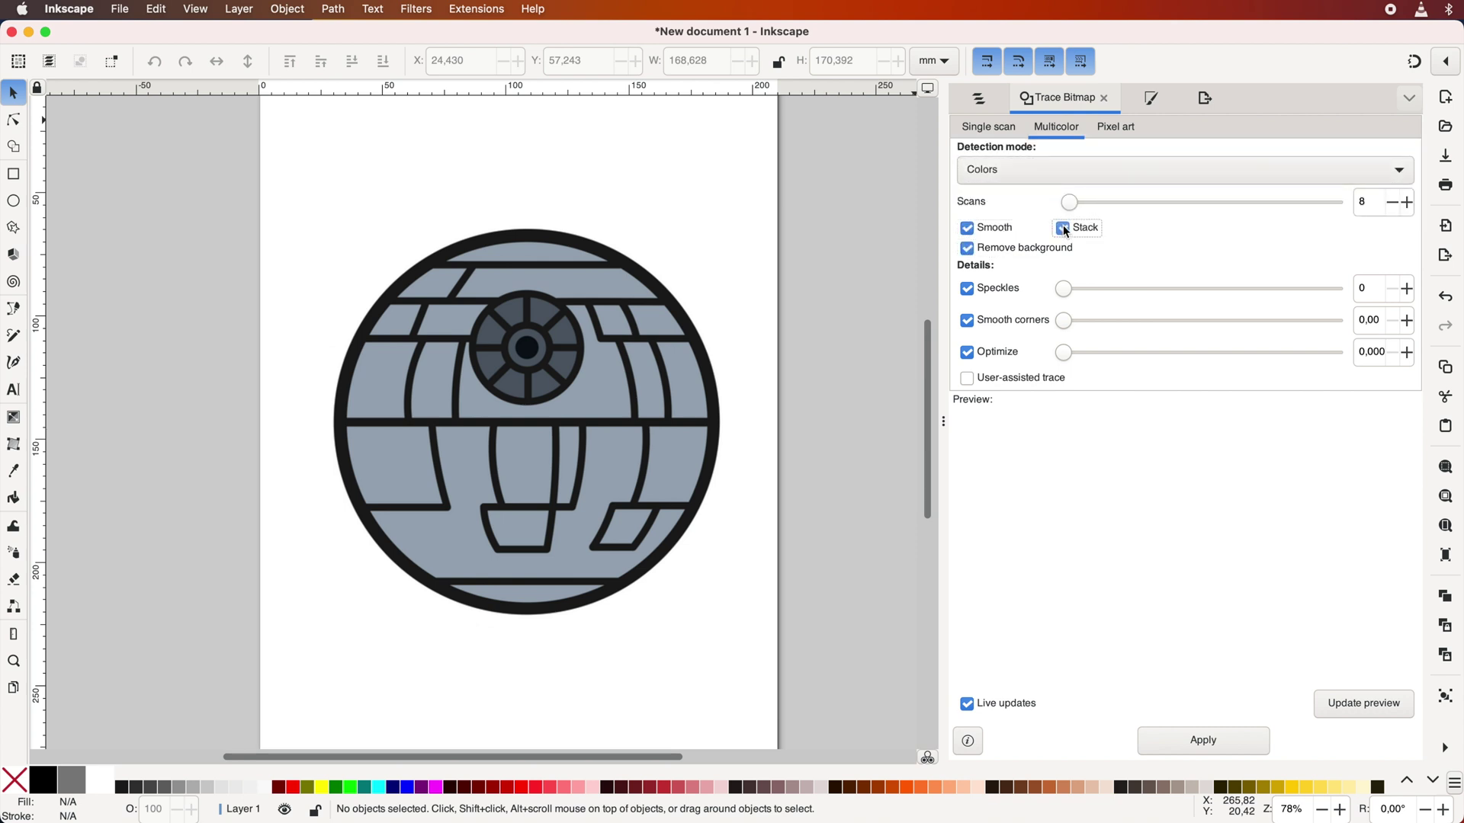
click(557, 370)
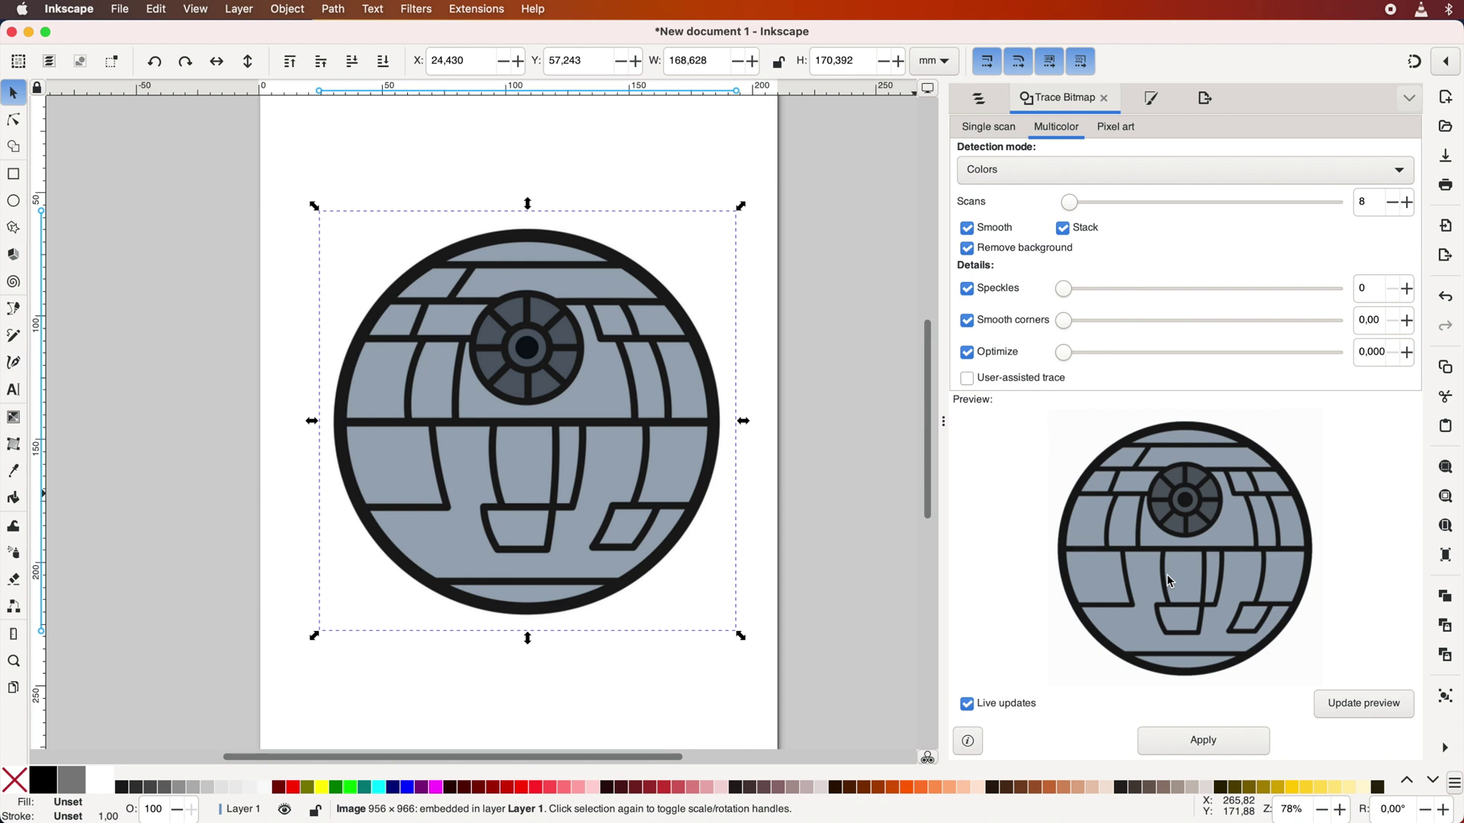
- Try 2 and 5 color scans in the trace preview and settle on 4 scans
click(1393, 211)
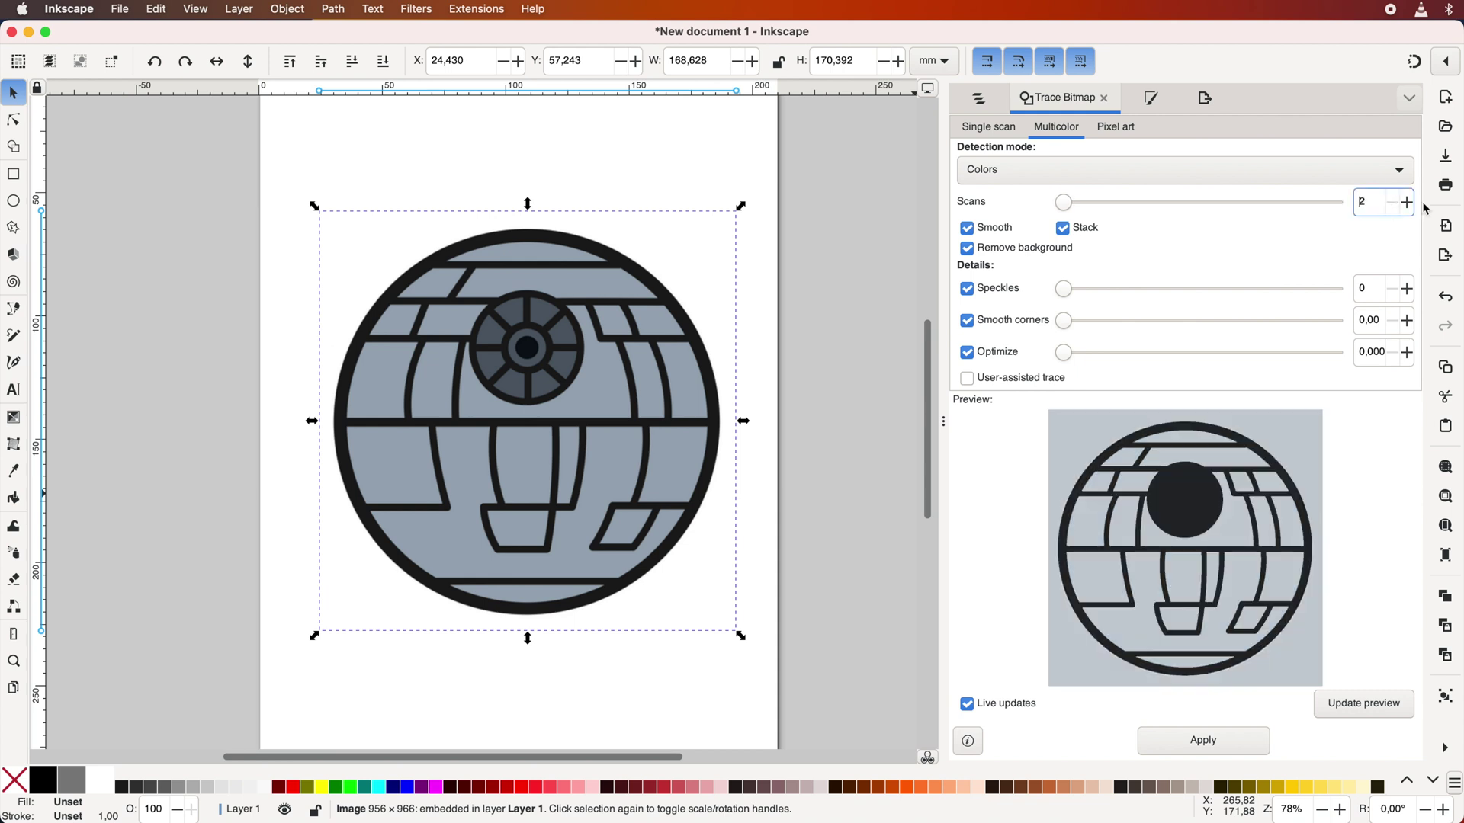
click(1412, 209)
click(1412, 209)
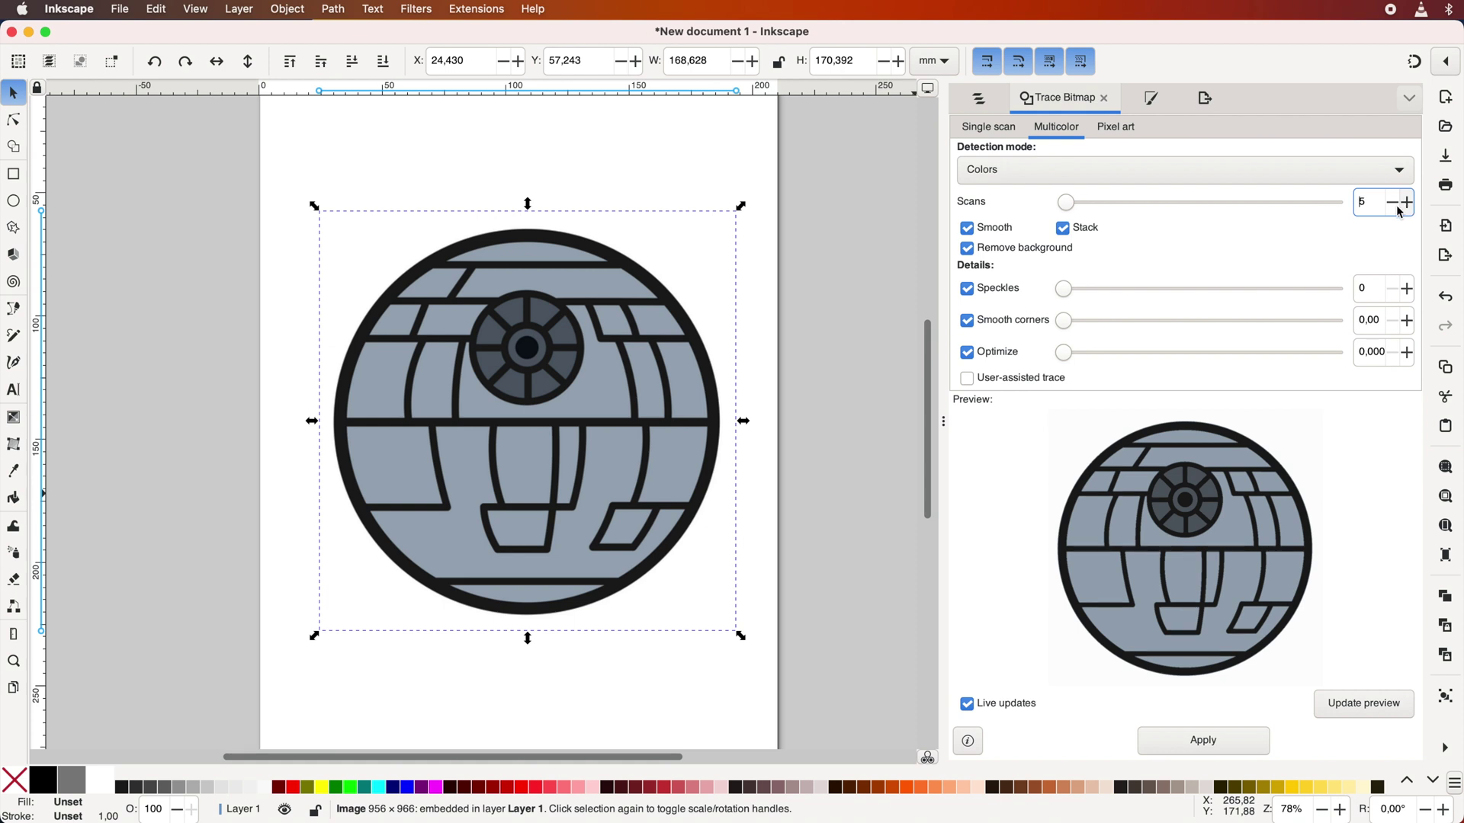
- Trace the Death Star image with Smooth corners at 0.40 and move the traced group aside from the original
click(1173, 321)
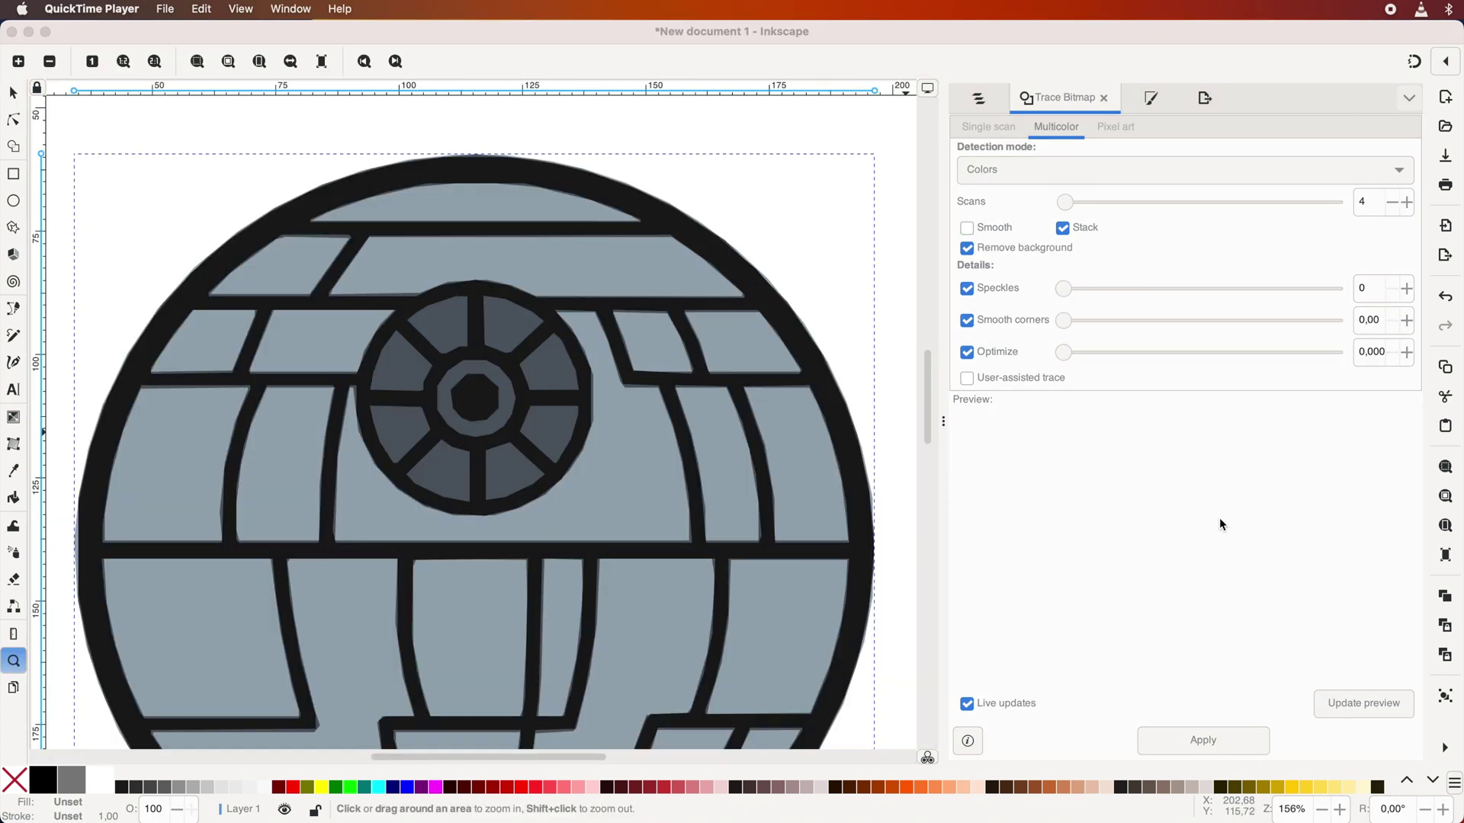
click(560, 347)
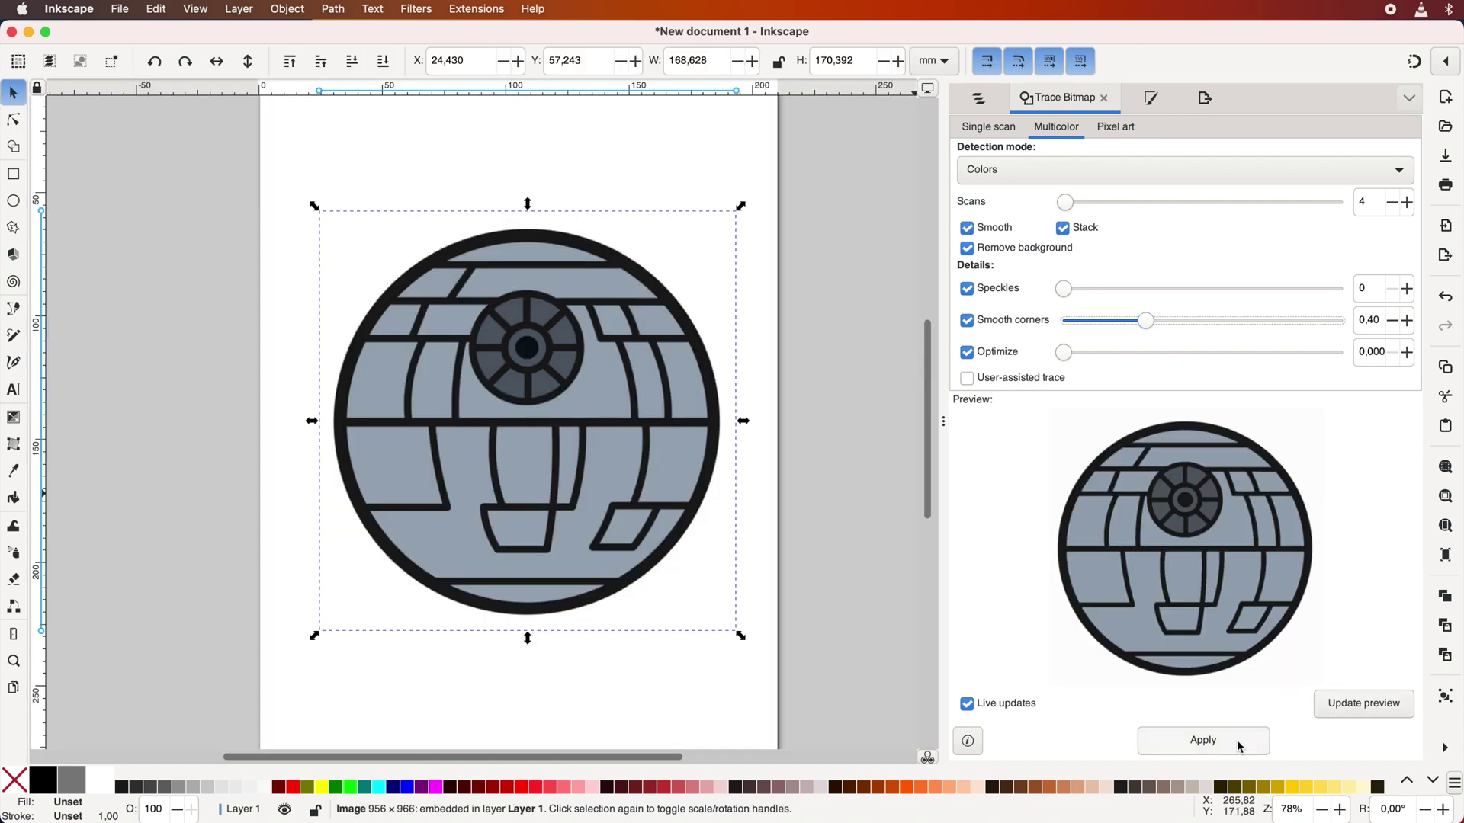
click(1233, 743)
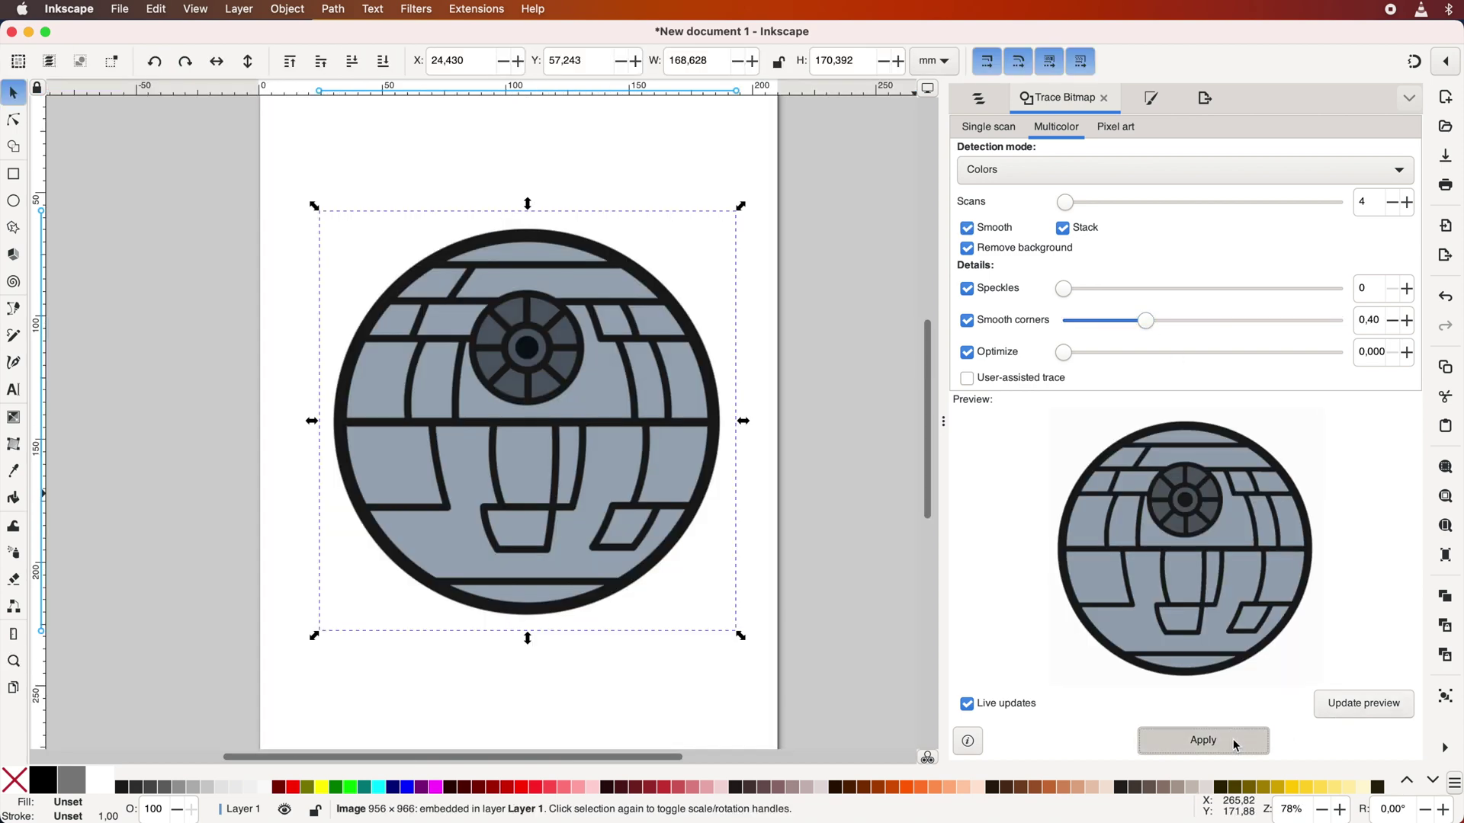
drag(464, 397, 608, 400)
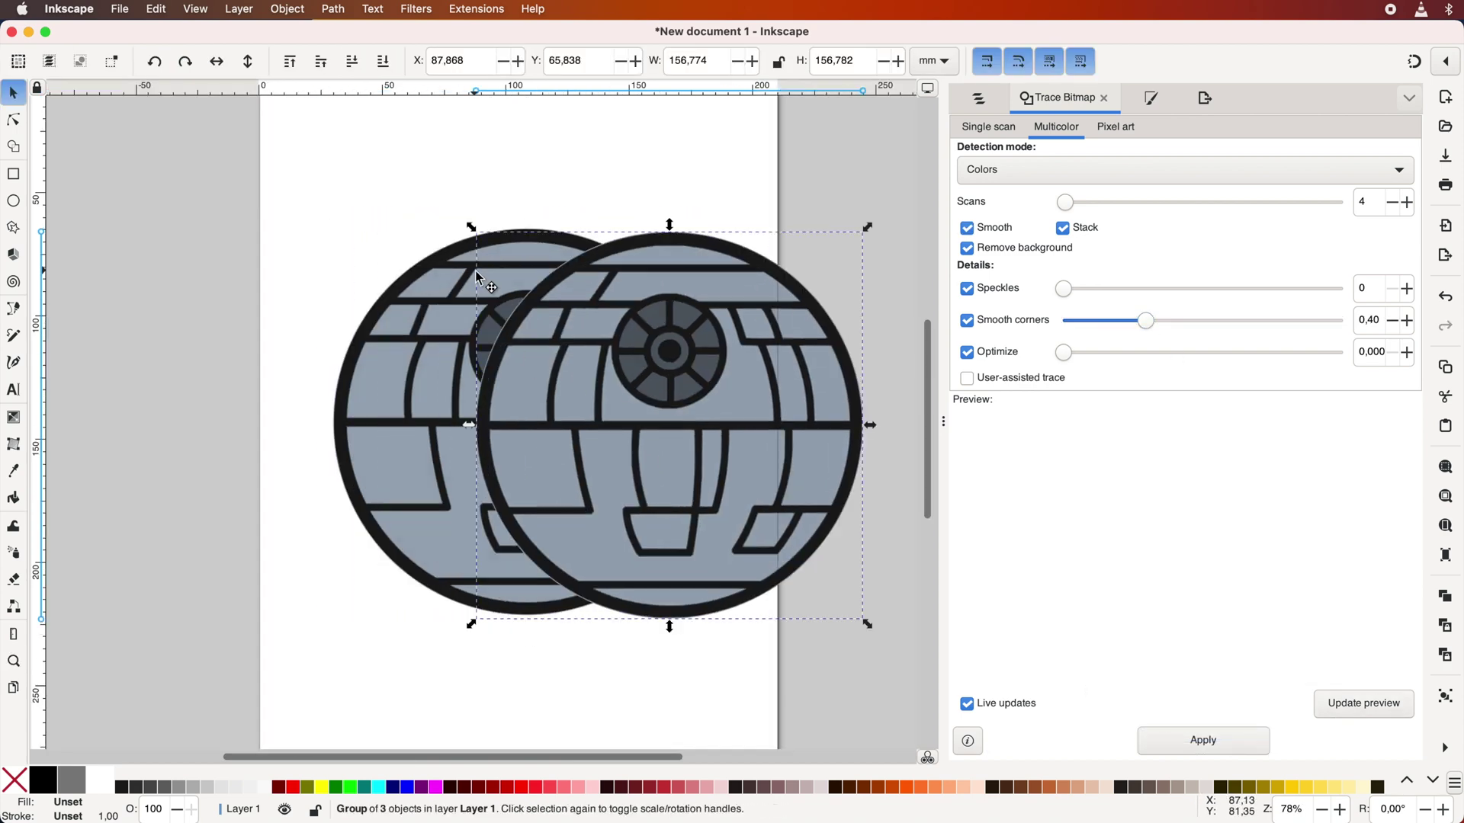
- Delete the original Death Star image and move the traced group onto the middle of the page
drag(478, 276, 381, 303)
key(Delete)
drag(632, 369, 506, 358)
- Export the page with the traced Death Star as a Plain SVG file
click(119, 9)
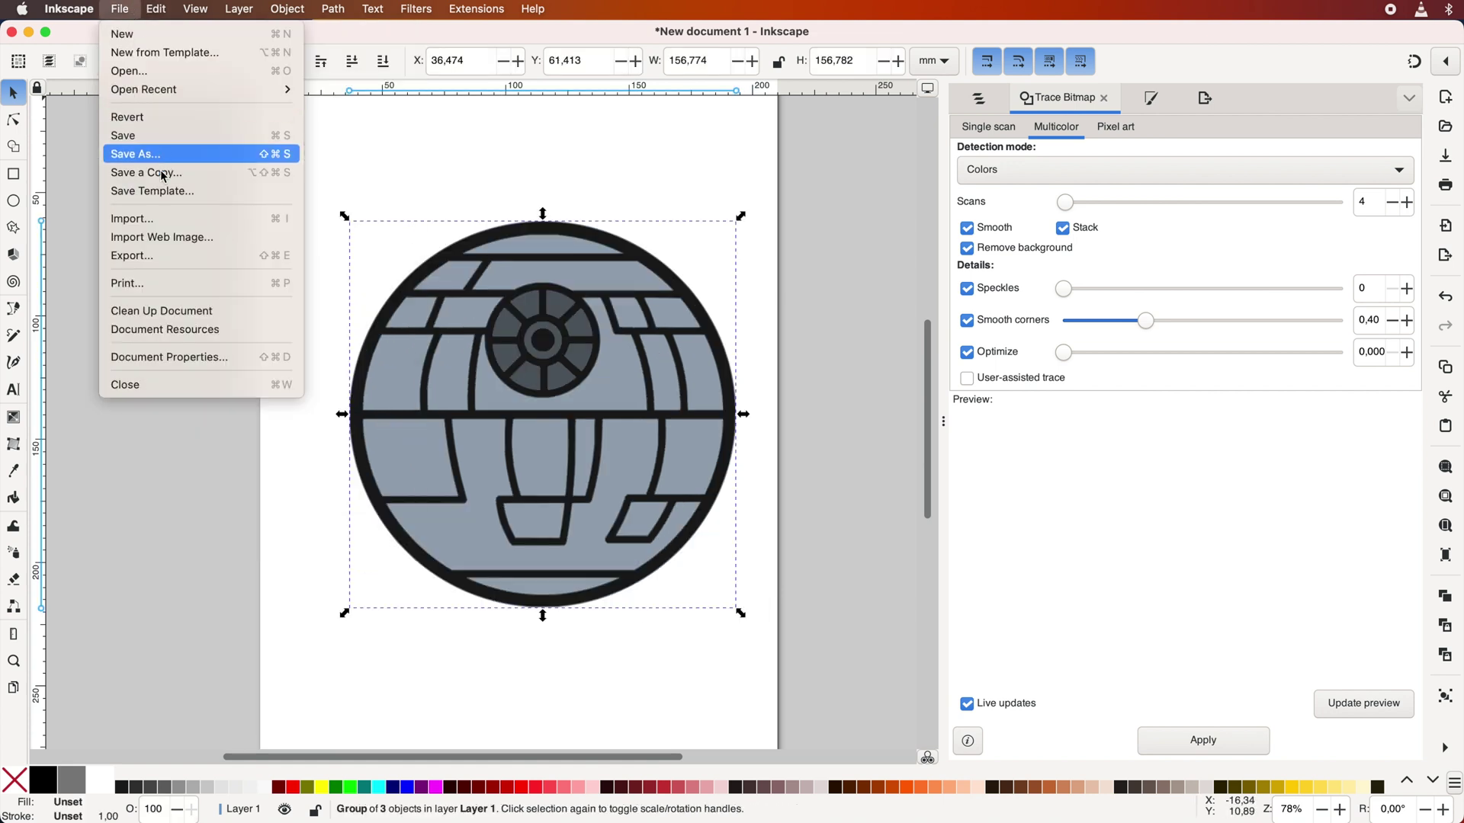
click(472, 388)
key(super+shift+e)
click(1288, 709)
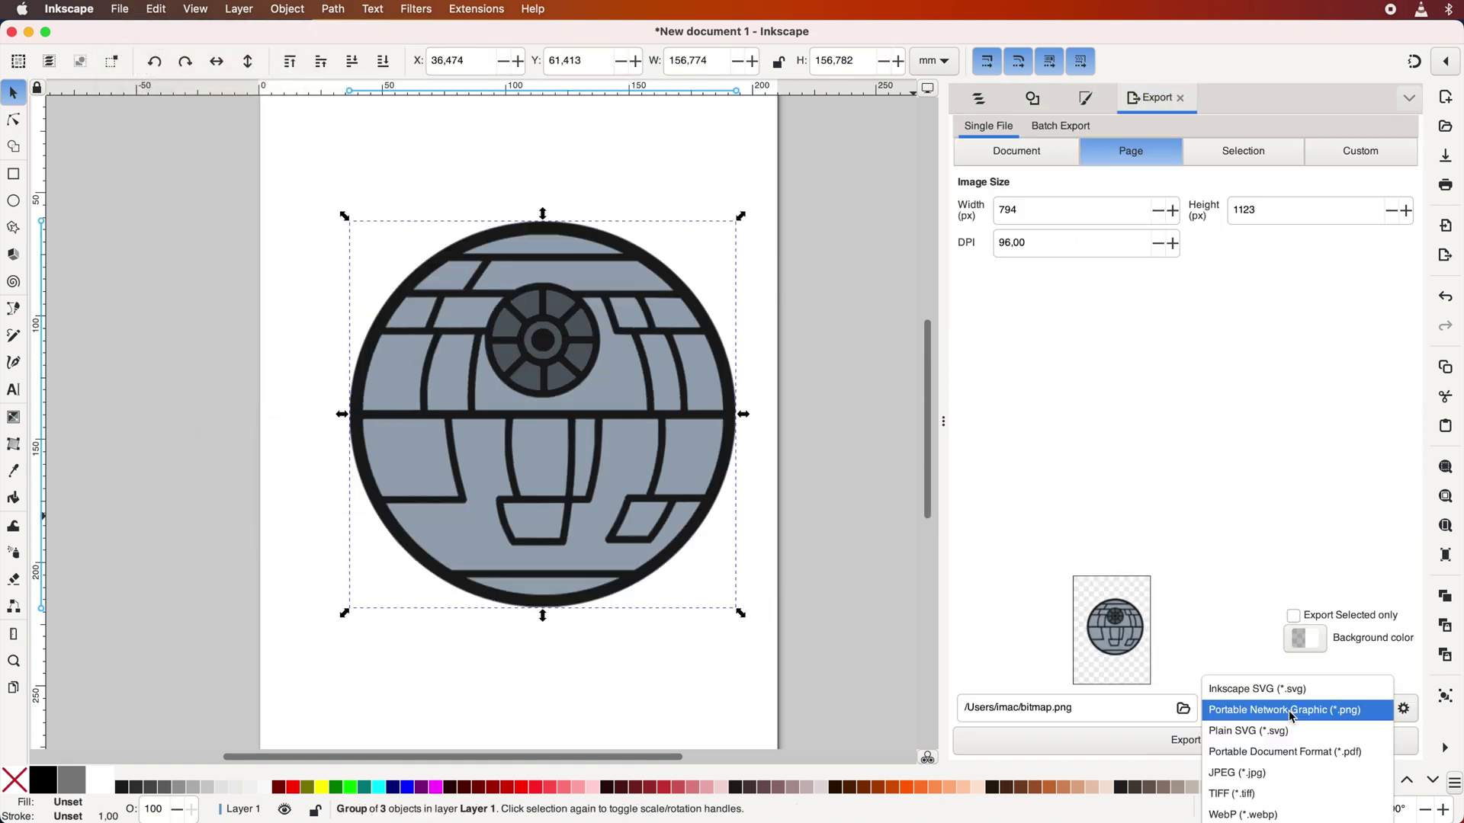
click(1281, 730)
click(1213, 739)
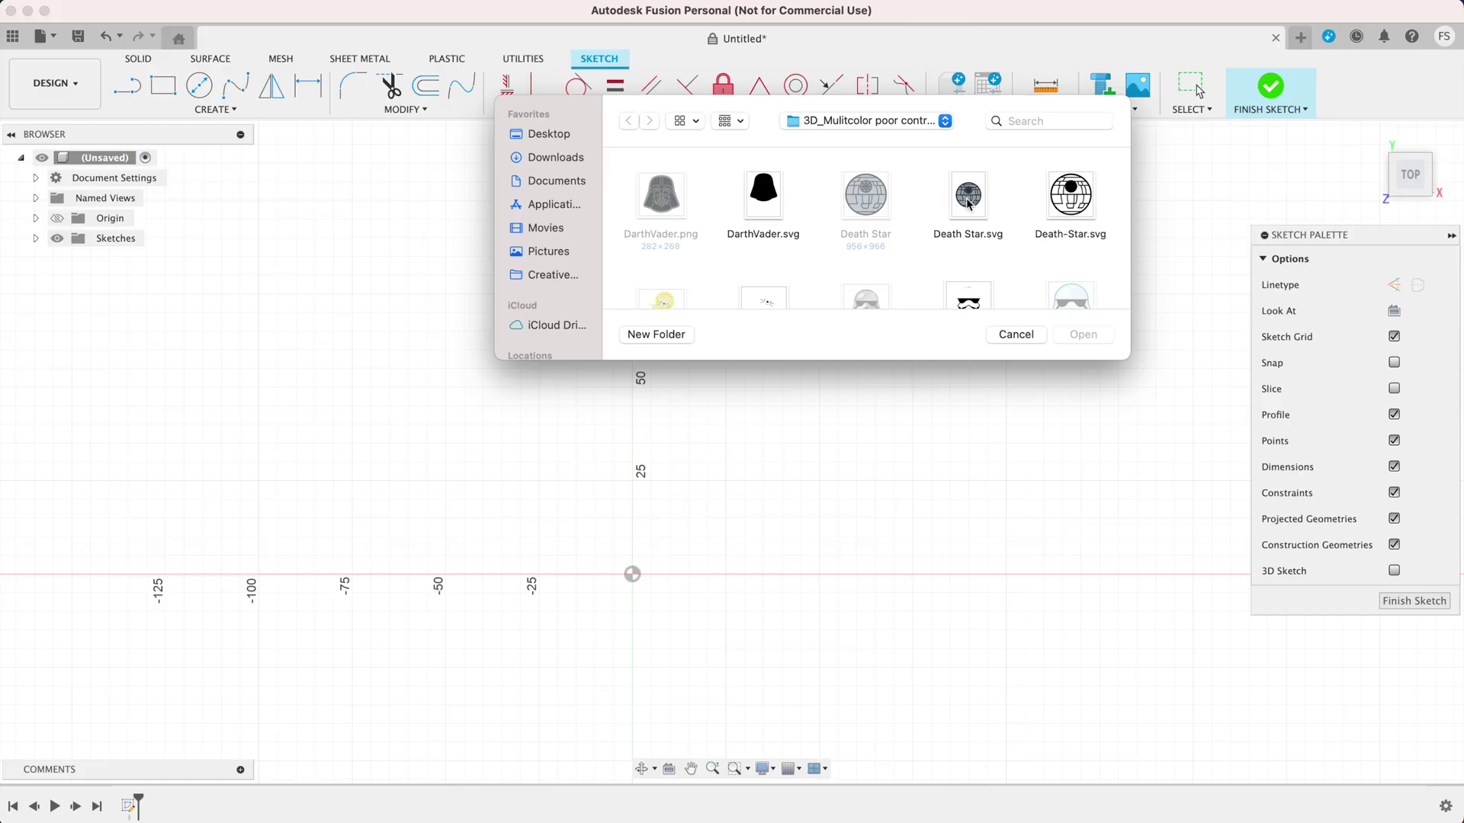
- Switch to Fusion and insert Death Star.svg into the open sketch
click(968, 198)
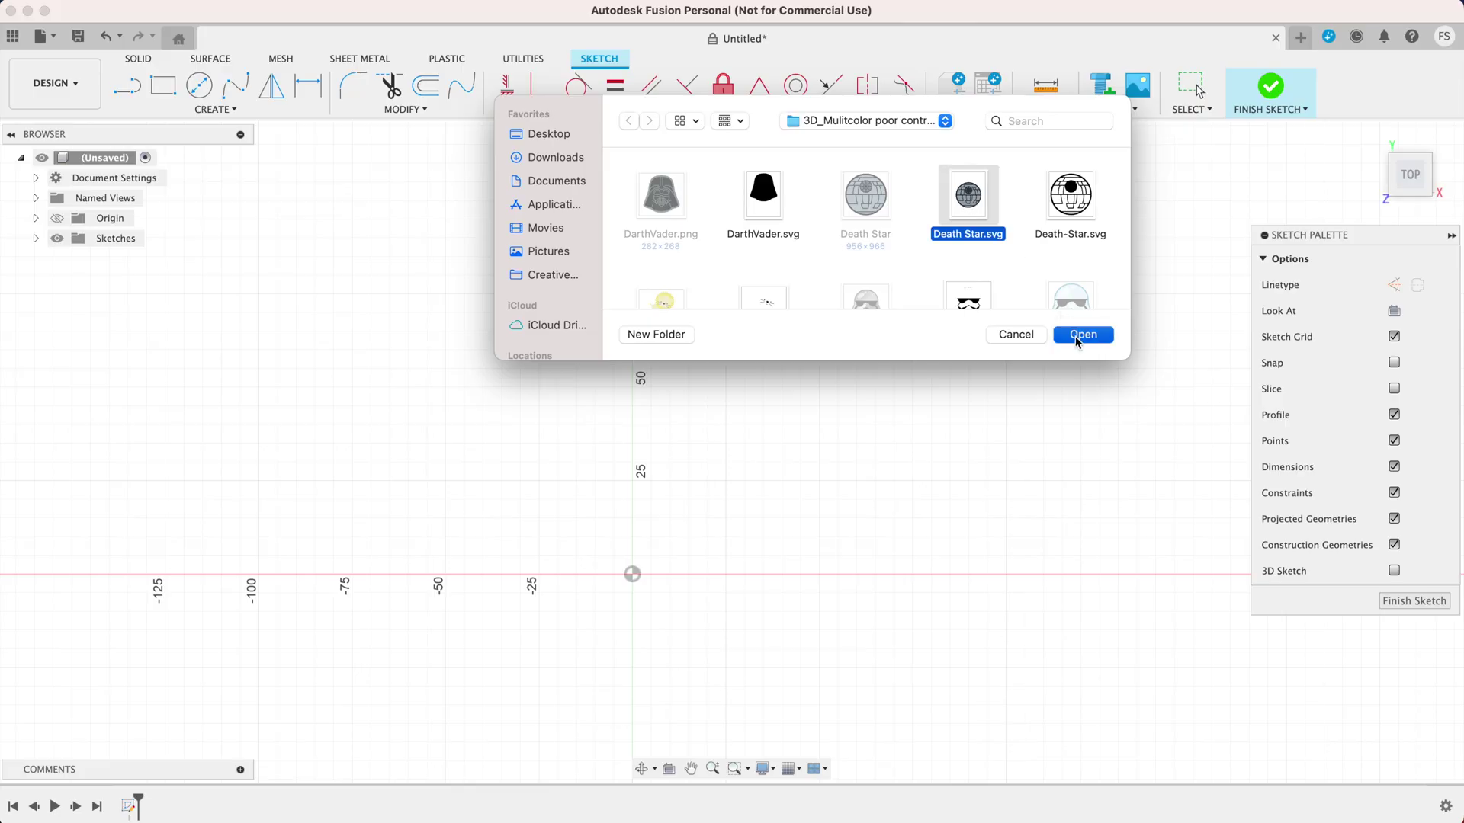
click(1083, 335)
key(Return)
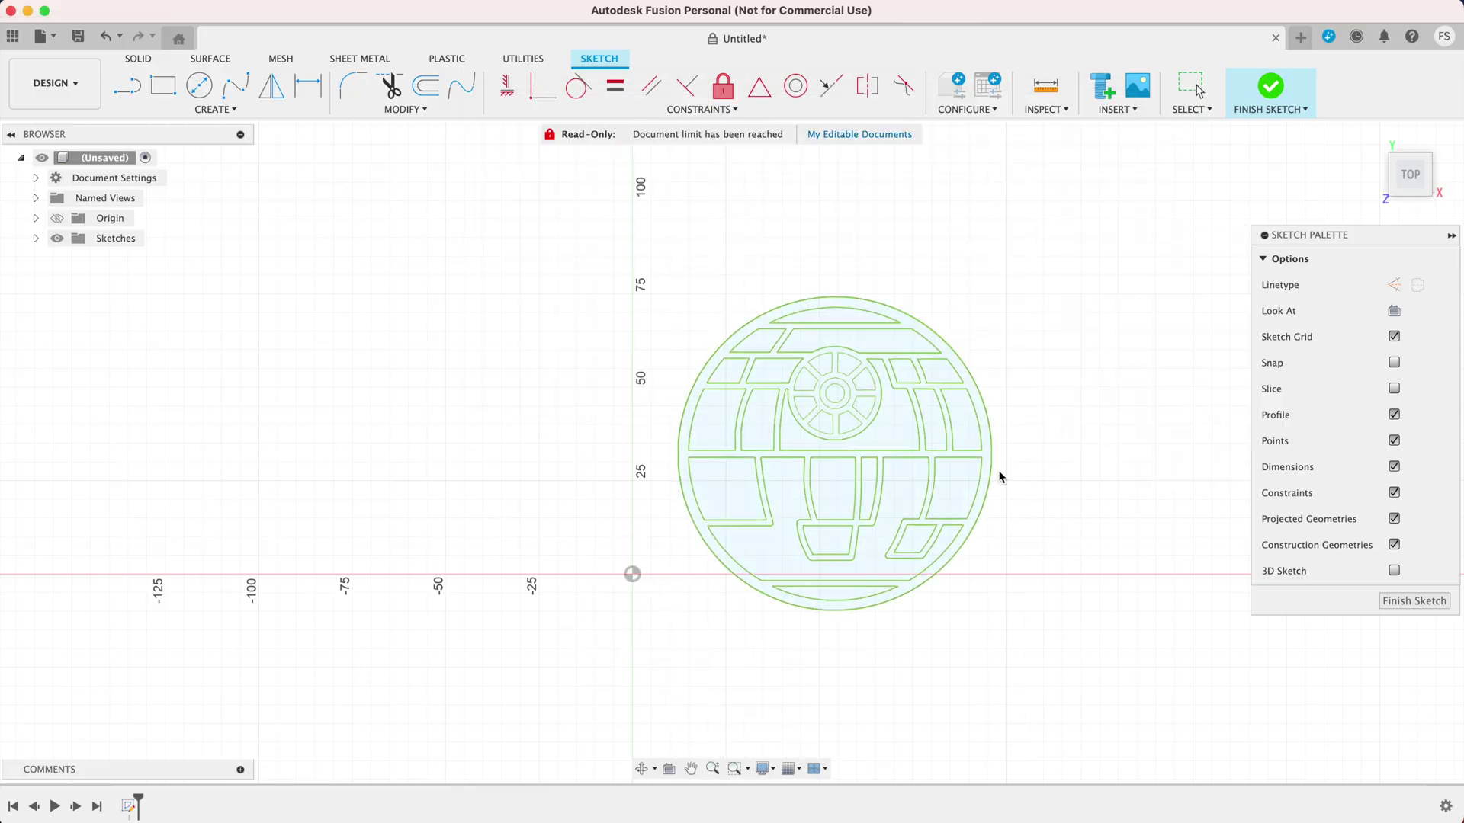
scroll(999, 477, up, 10)
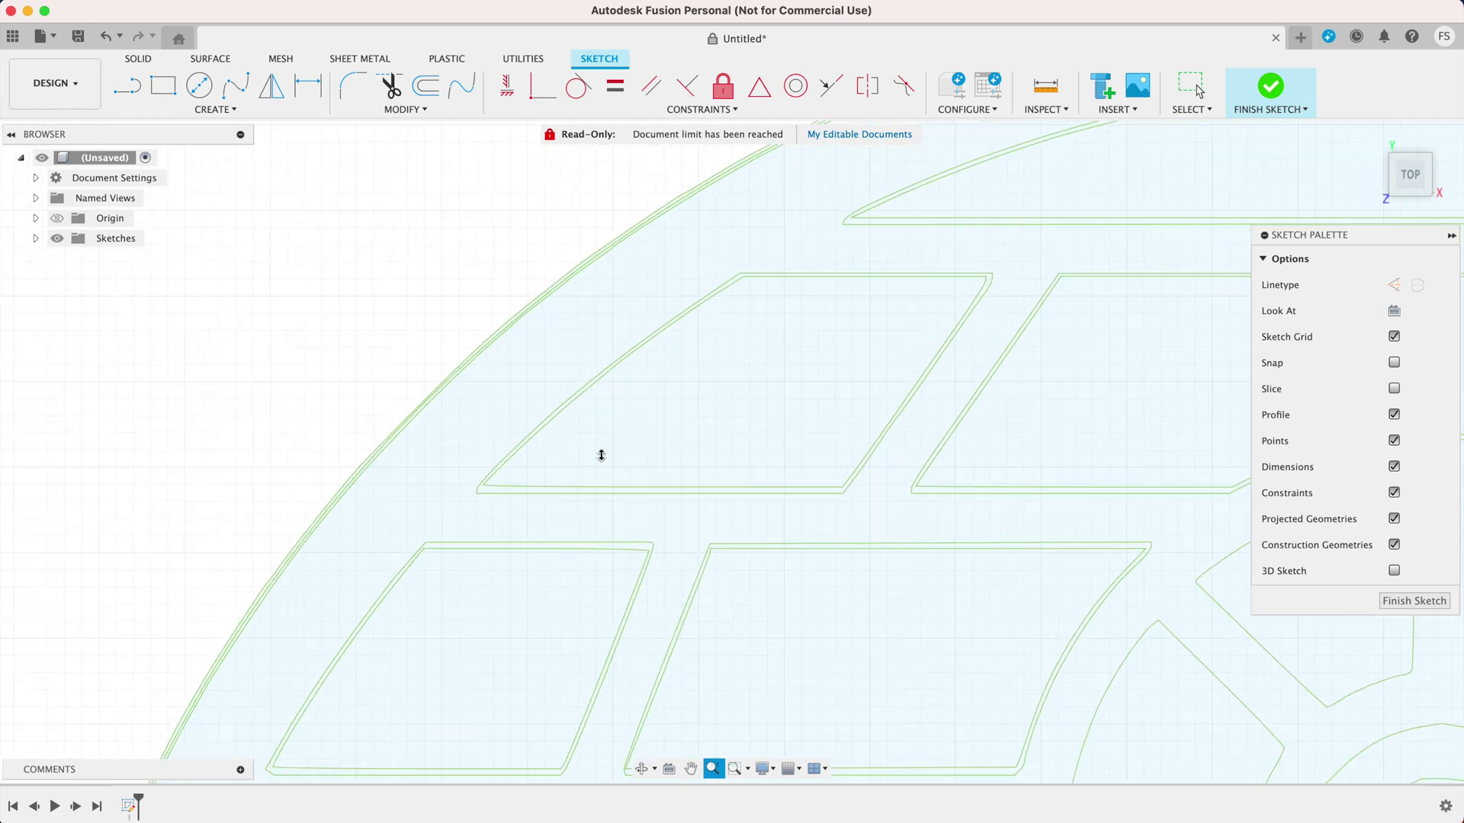
drag(601, 455, 603, 496)
click(692, 768)
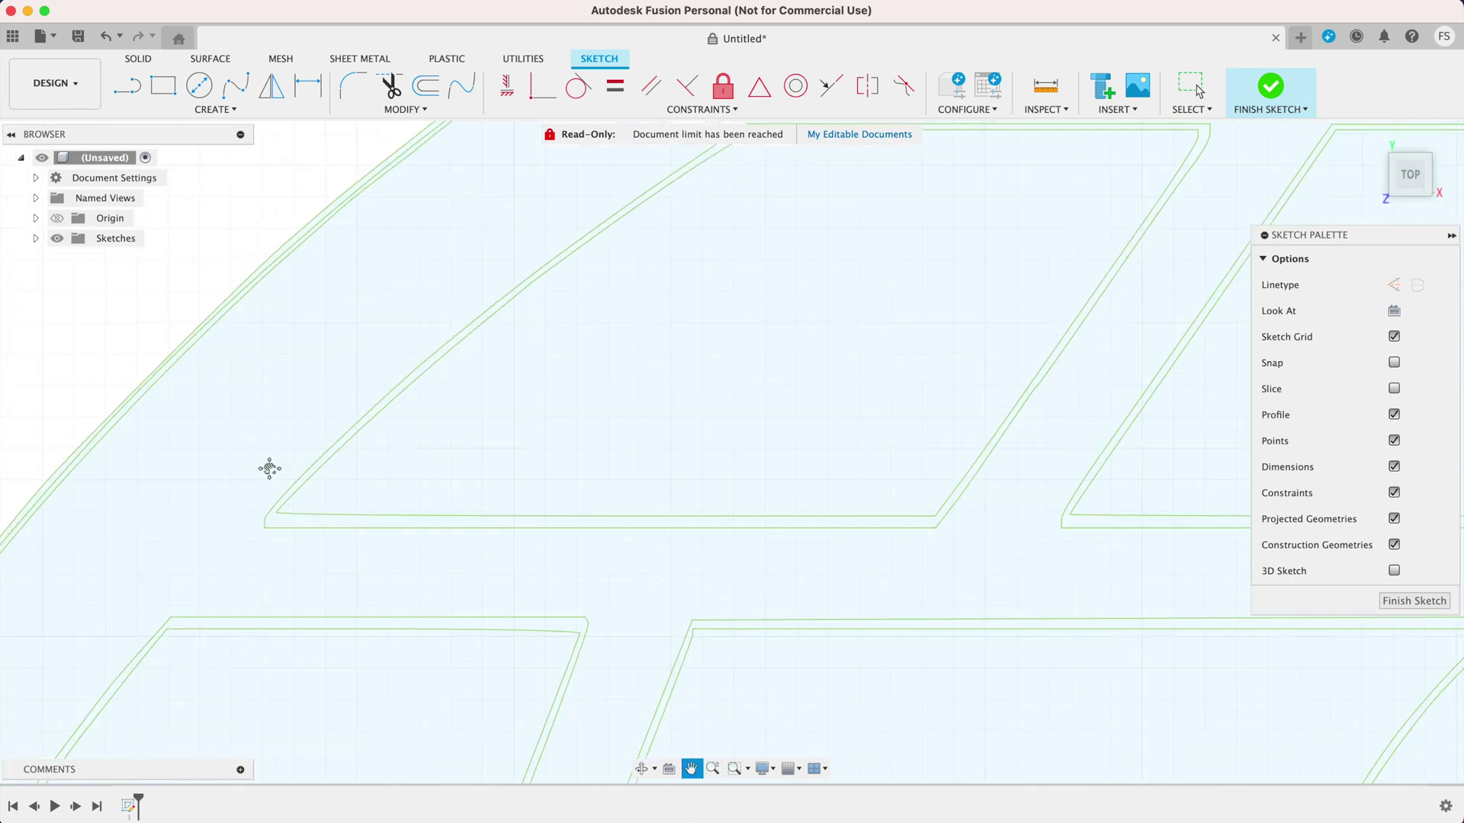
drag(268, 467, 679, 477)
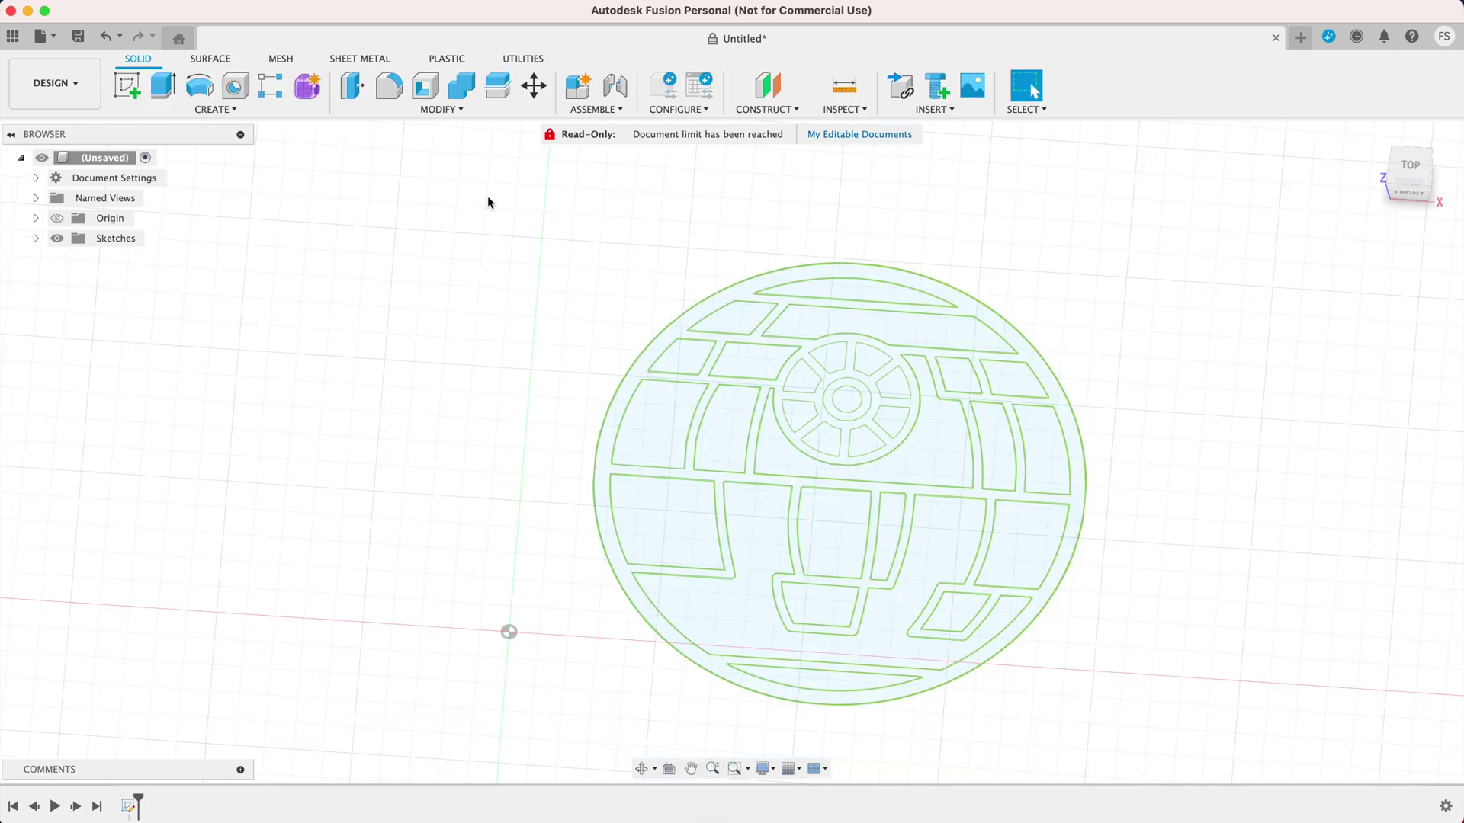
- Extrude only the Death Star's outline and dividing-line profiles 1 mm as a new component
mouse_move(490, 200)
mouse_down()
mouse_move(1058, 674)
mouse_move(1199, 739)
mouse_up()
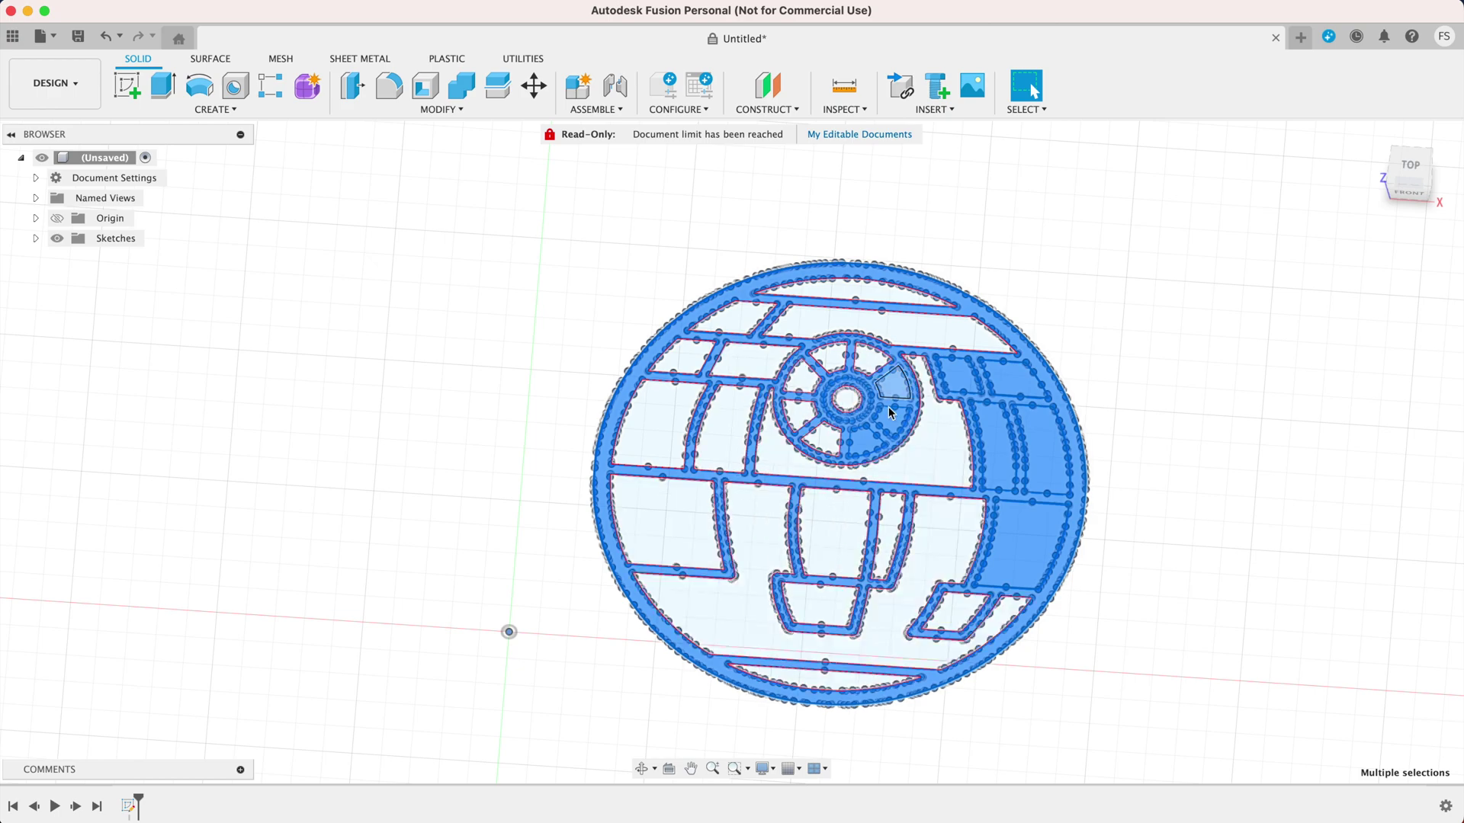
click(712, 768)
mouse_move(783, 734)
mouse_down()
mouse_move(793, 676)
mouse_move(785, 732)
mouse_up()
key(e)
click(1380, 449)
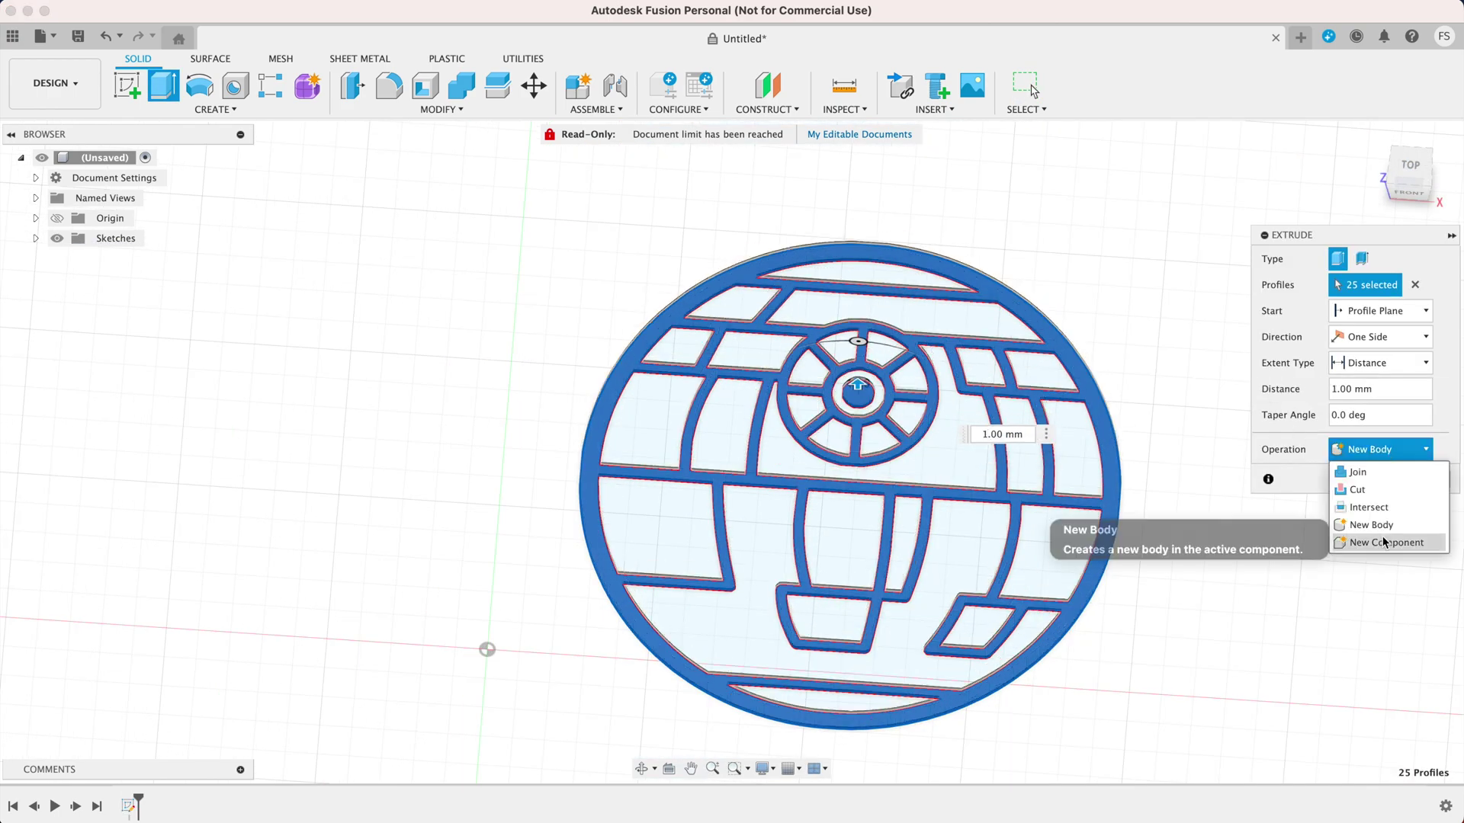
click(1357, 545)
click(1359, 478)
- Show the sketch again and extrude the segments of the round dish 1 mm as a new component
key(e)
click(35, 238)
click(71, 259)
click(858, 358)
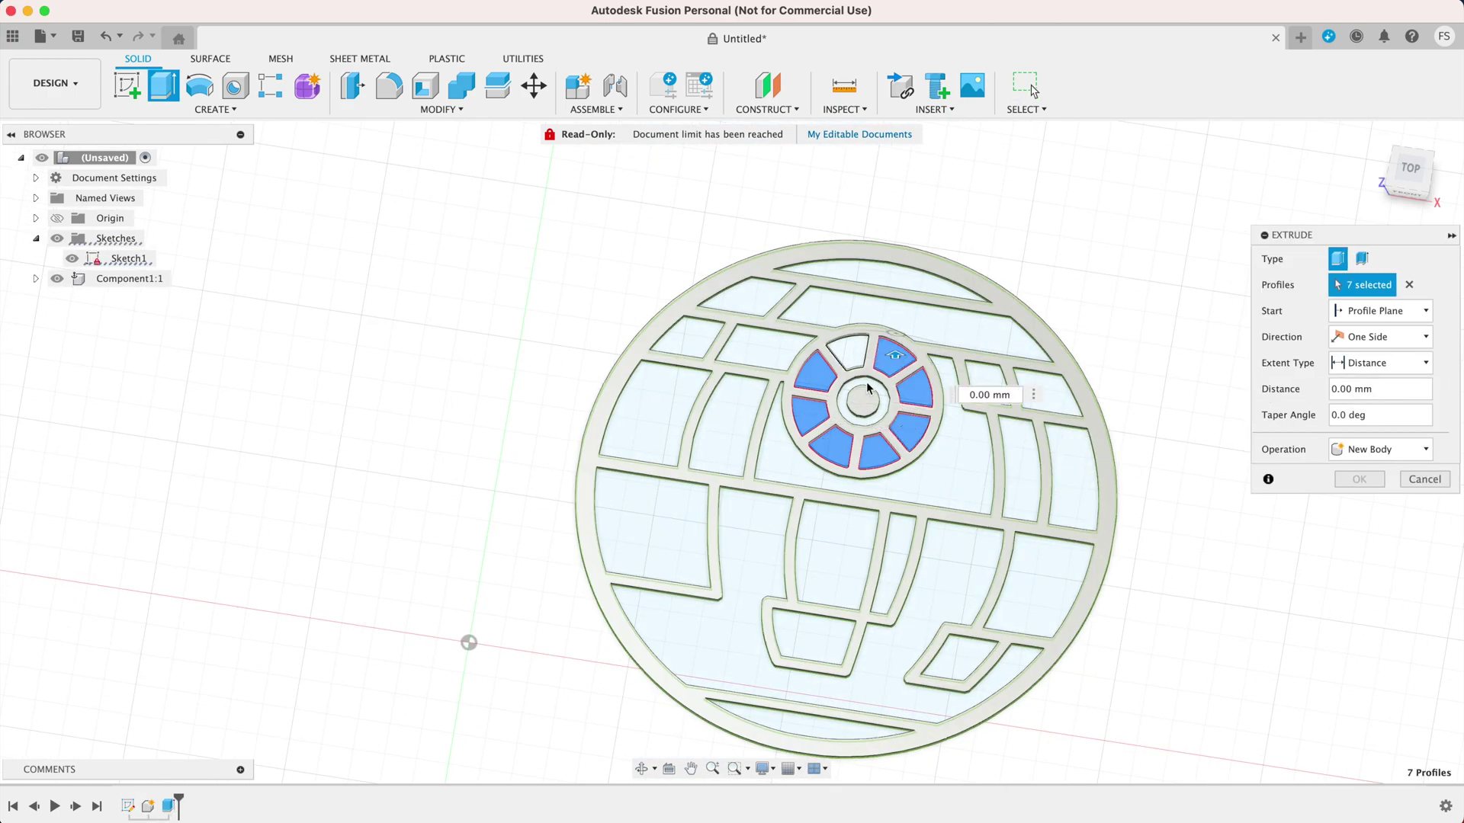
scroll(943, 345, up, 3)
scroll(943, 345, down, 3)
click(1359, 478)
- Extrude all remaining hull panel profiles outside the dish 1 mm as a new component
key(e)
click(899, 251)
click(1059, 427)
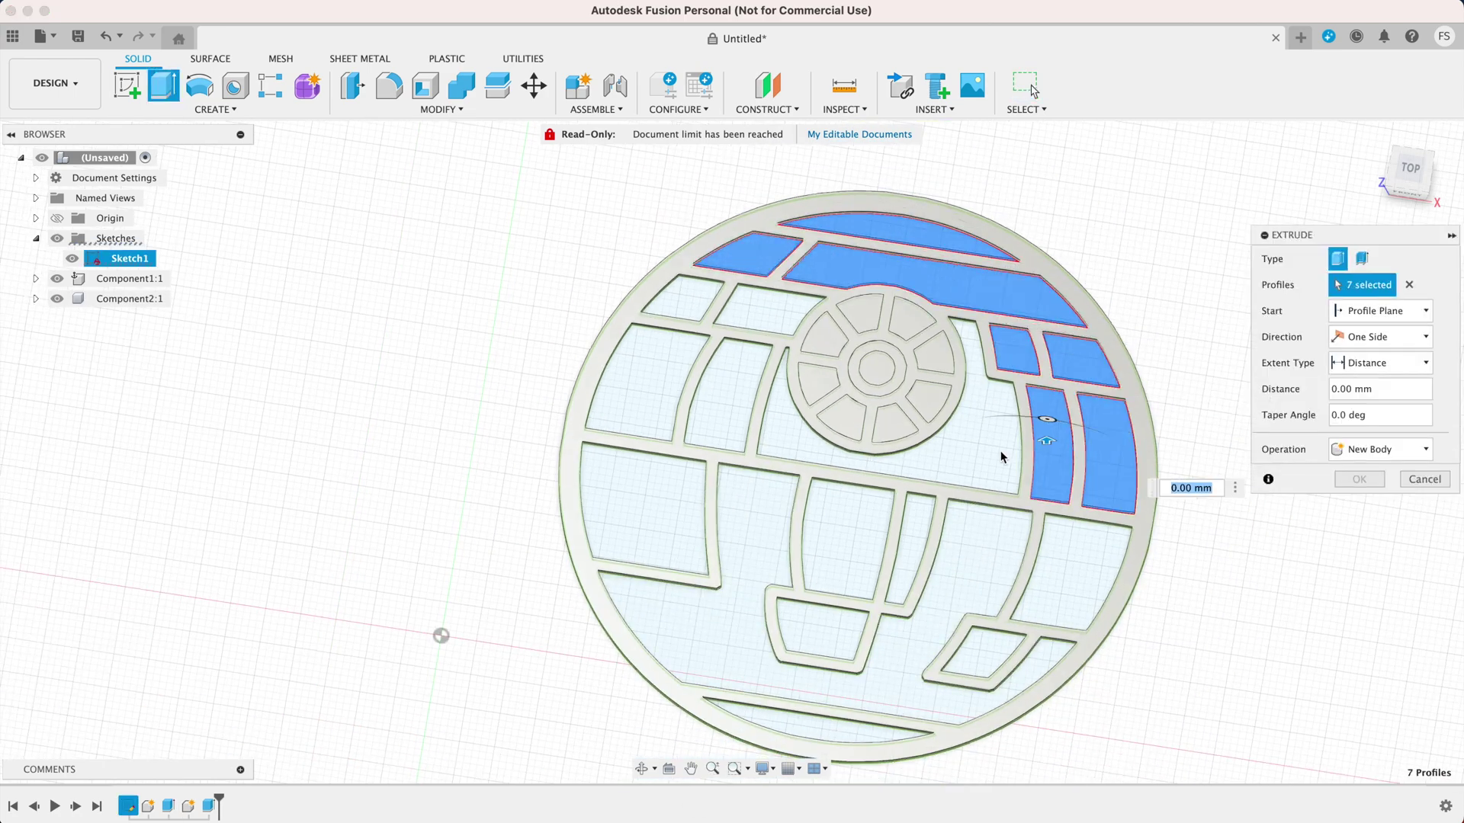
click(648, 518)
click(839, 655)
click(862, 555)
click(1067, 571)
click(823, 732)
text(1)
click(1379, 449)
click(1357, 545)
click(1359, 479)
- Hide the three extruded Death Star components
scroll(511, 348, down, 2)
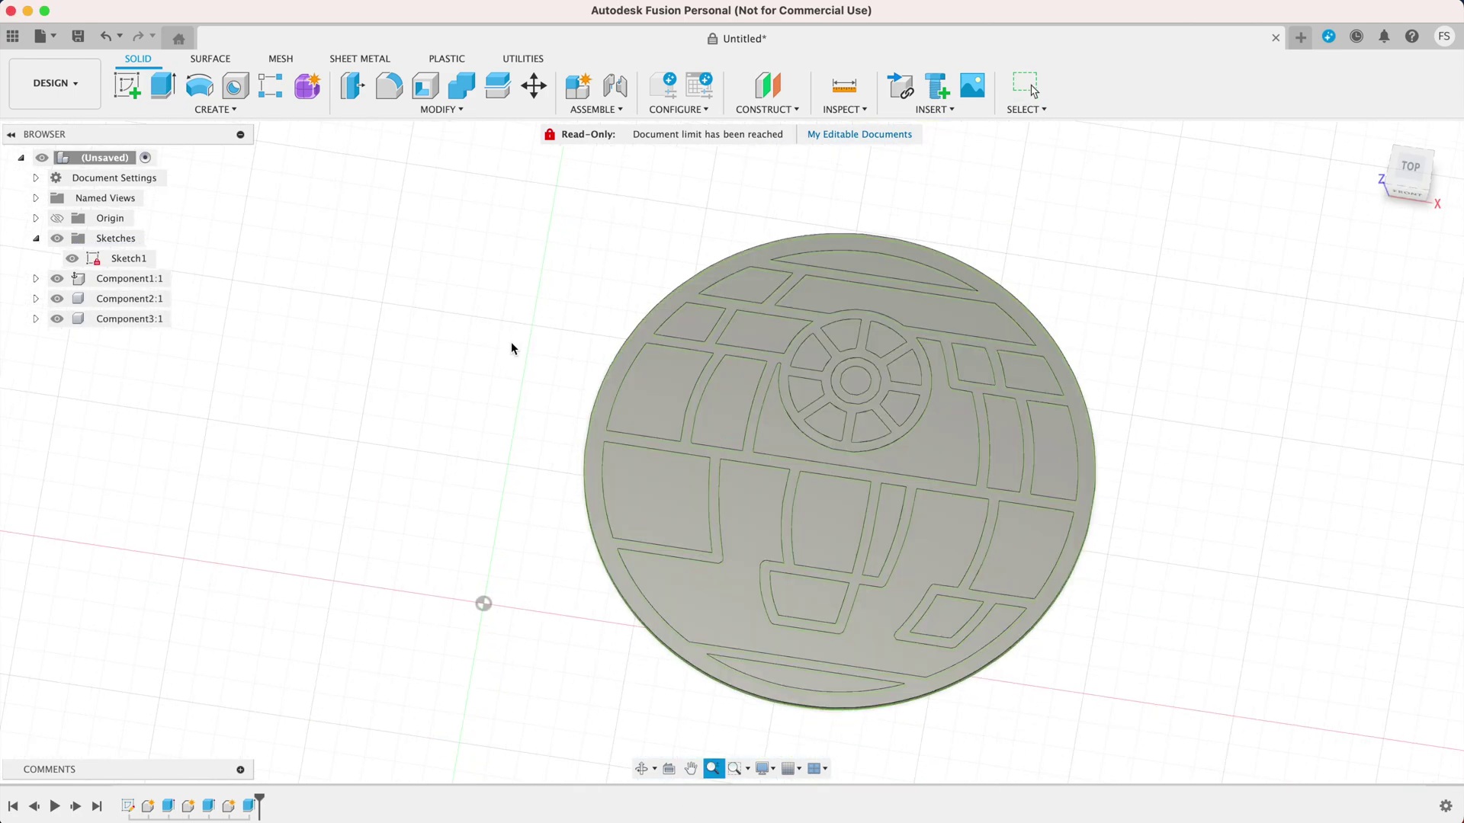
click(53, 278)
click(57, 298)
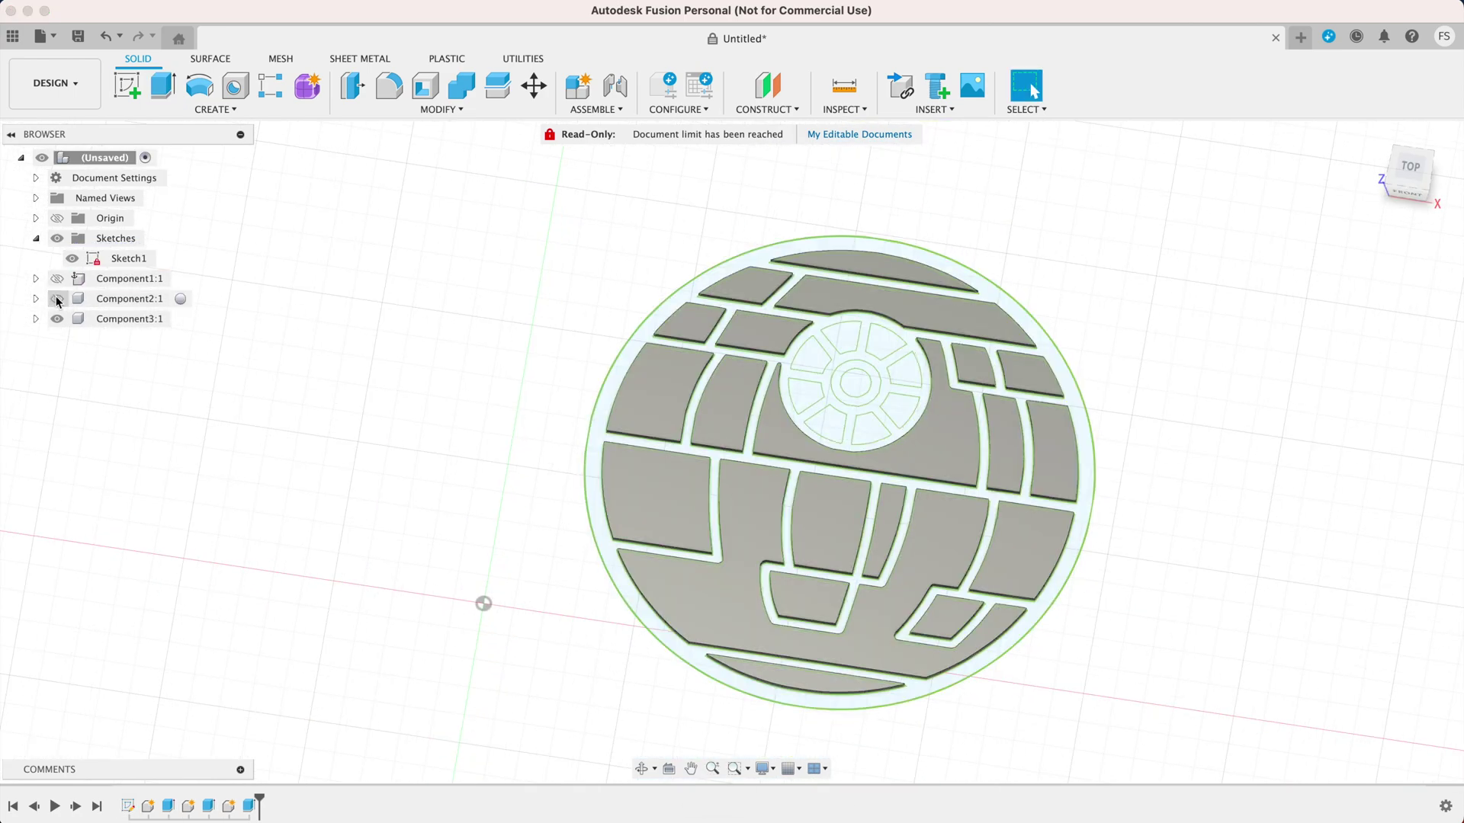
click(56, 319)
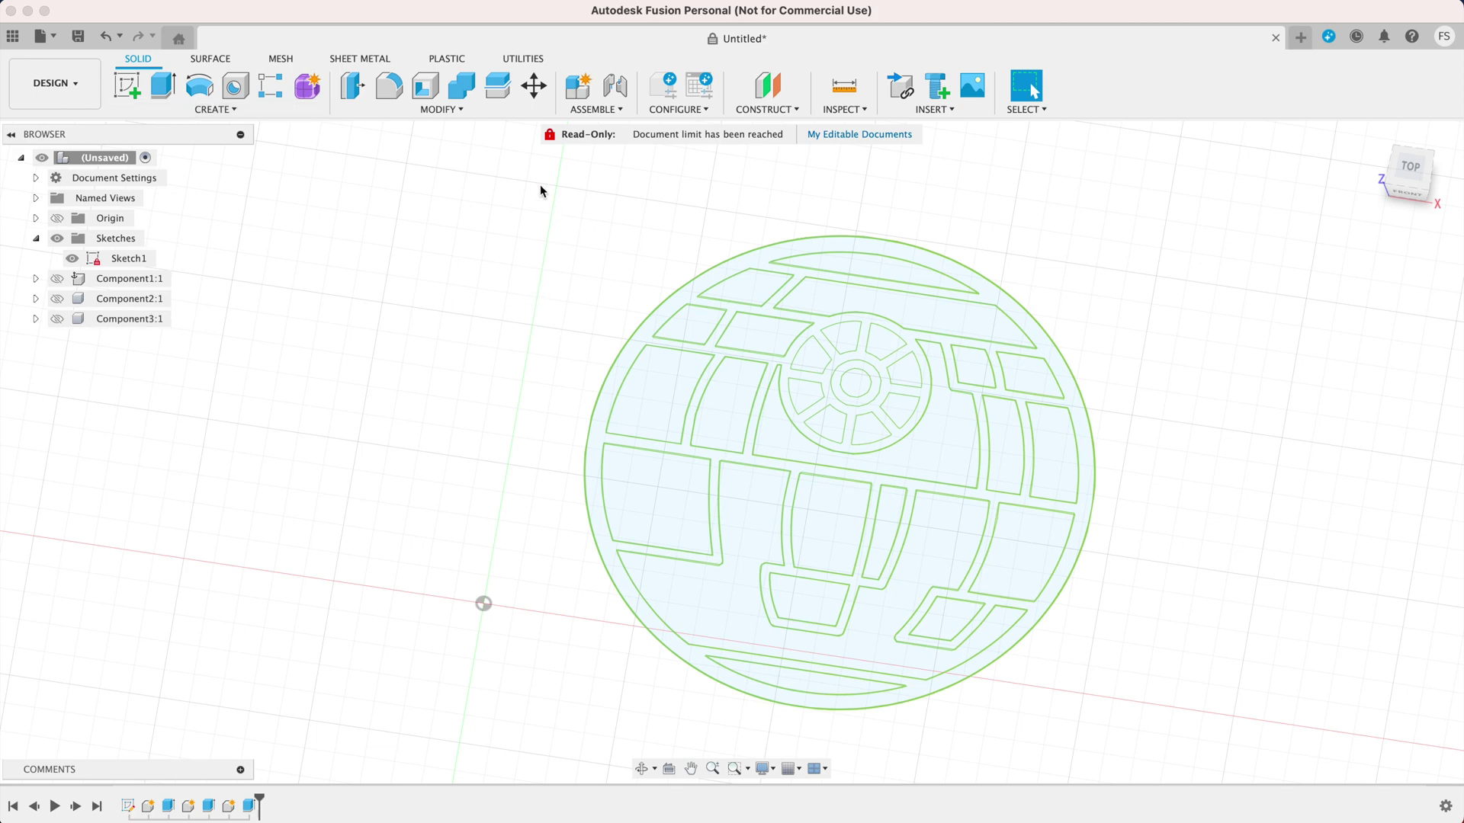
- Extrude all sketch profiles together by -2 mm as a new component to form the base plate
drag(952, 671, 1147, 716)
key(e)
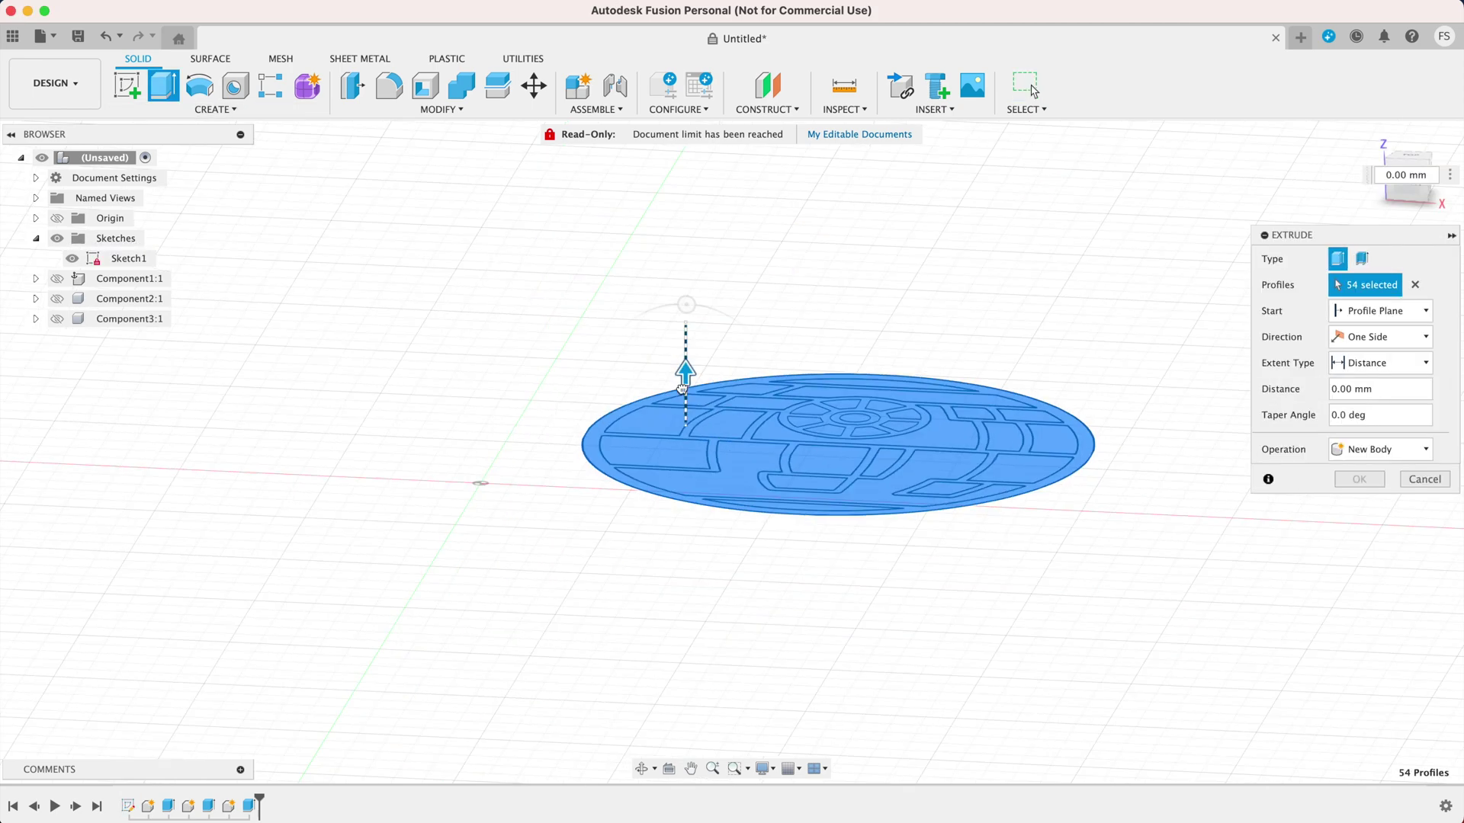
drag(682, 399, 671, 496)
click(1380, 449)
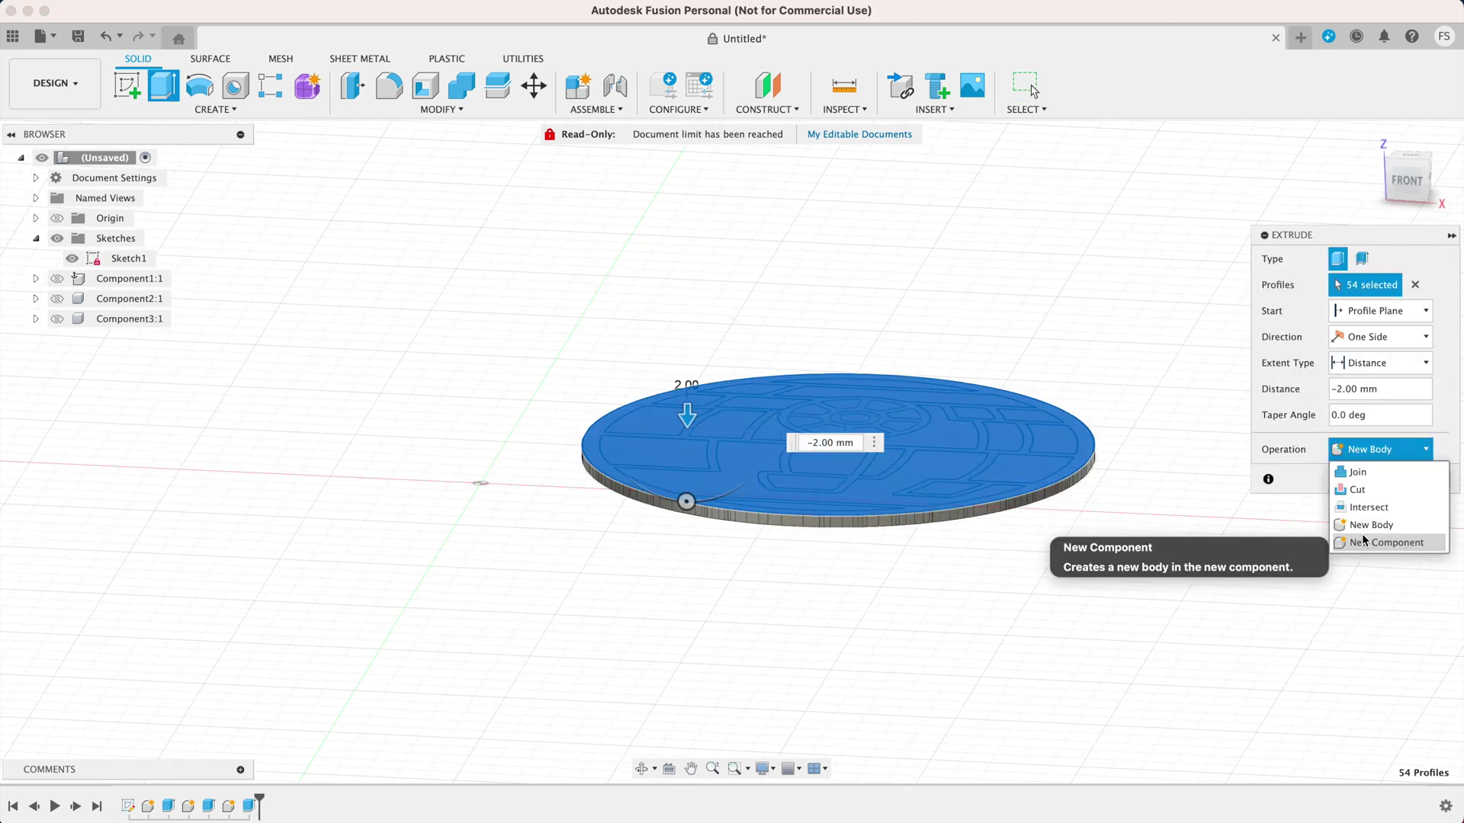
click(1364, 630)
click(1359, 478)
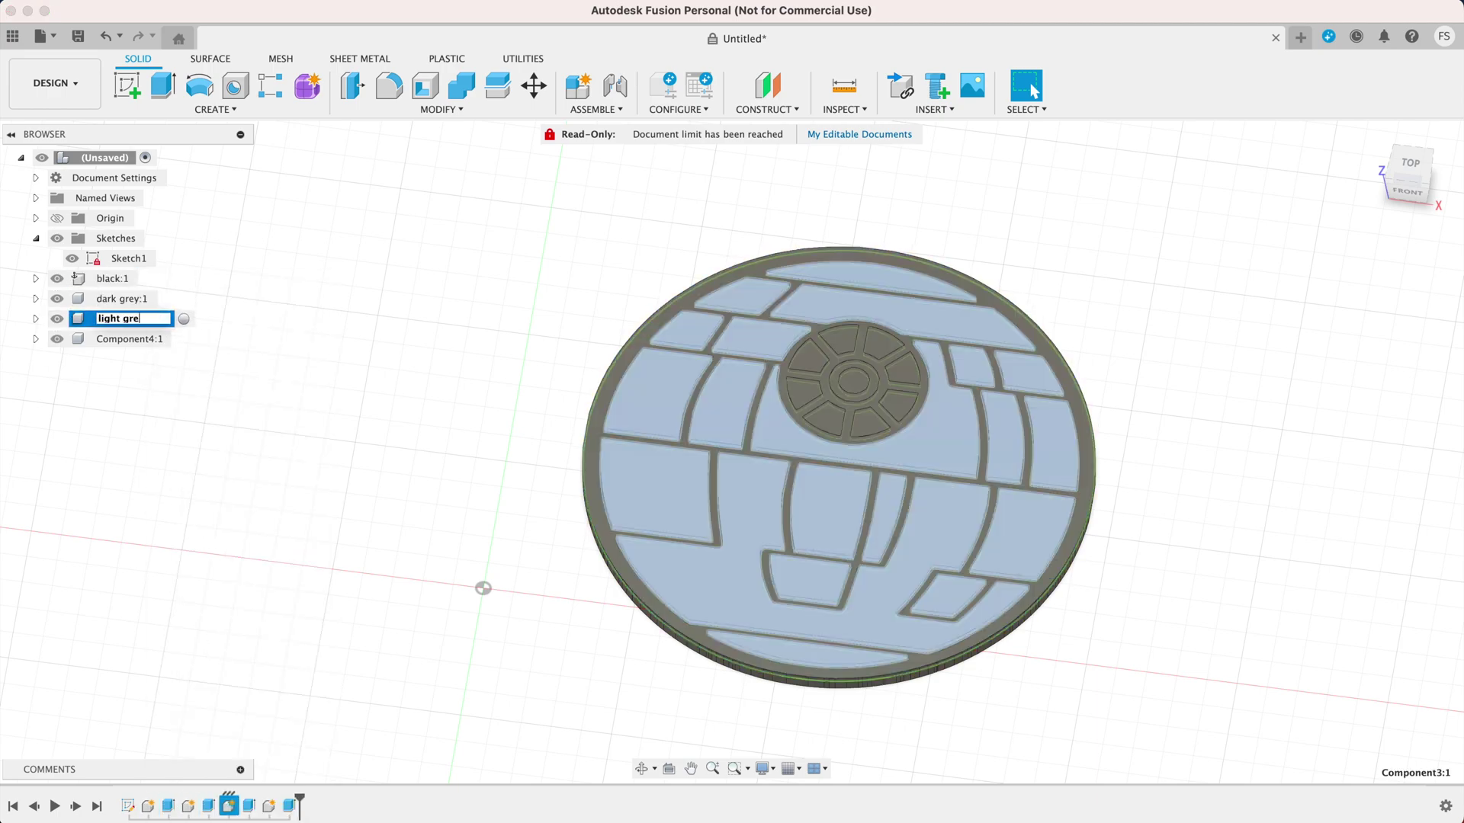
- Rename the components black, dark grey and light grey, and export the black one as an STL mesh
right_click(107, 279)
click(991, 595)
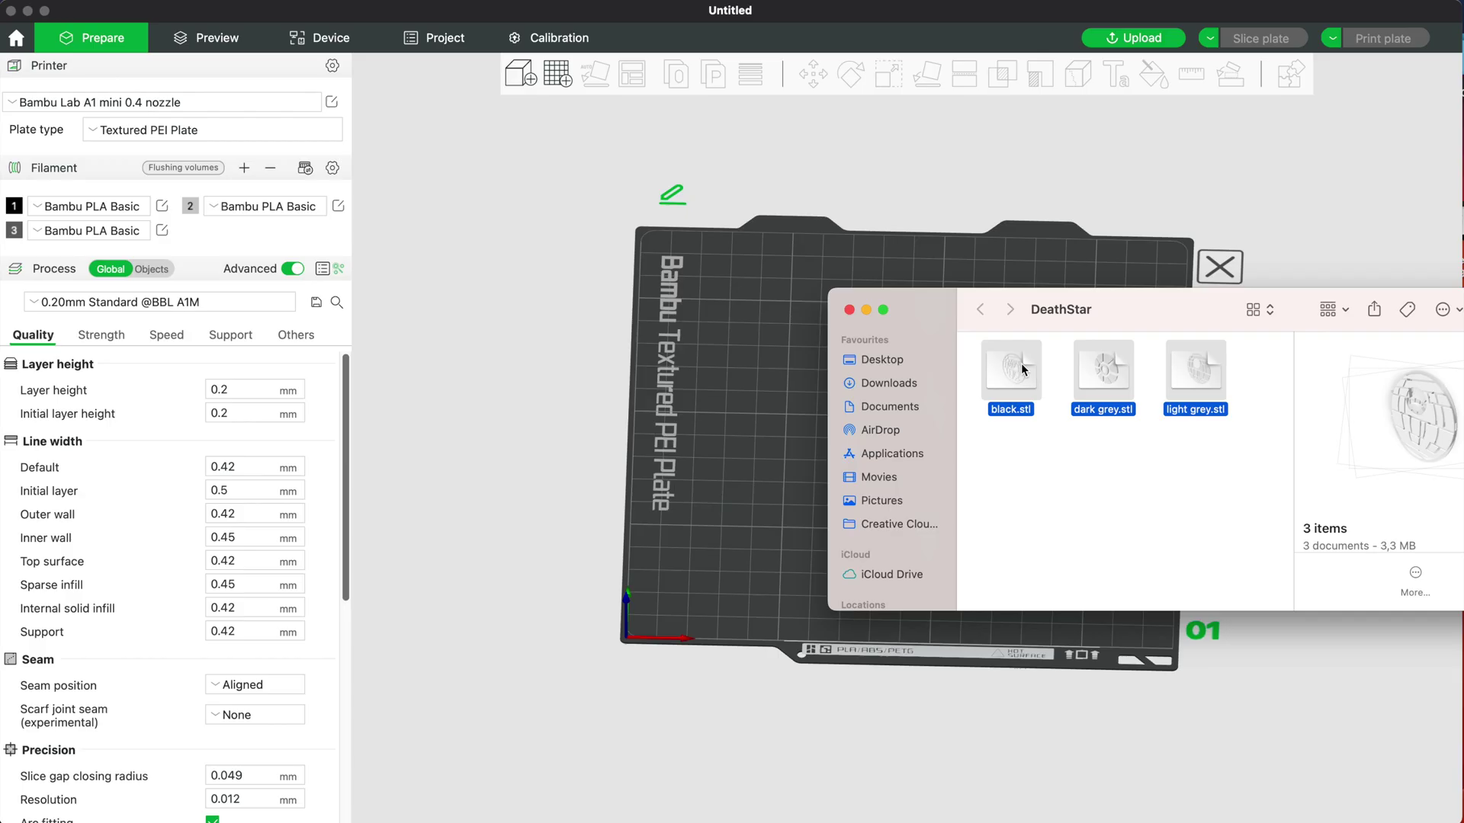
- Switch to Bambu Studio, load the black, dark grey and light grey STL files as one object with filaments assigned, and slice the plate
drag(1022, 363, 726, 362)
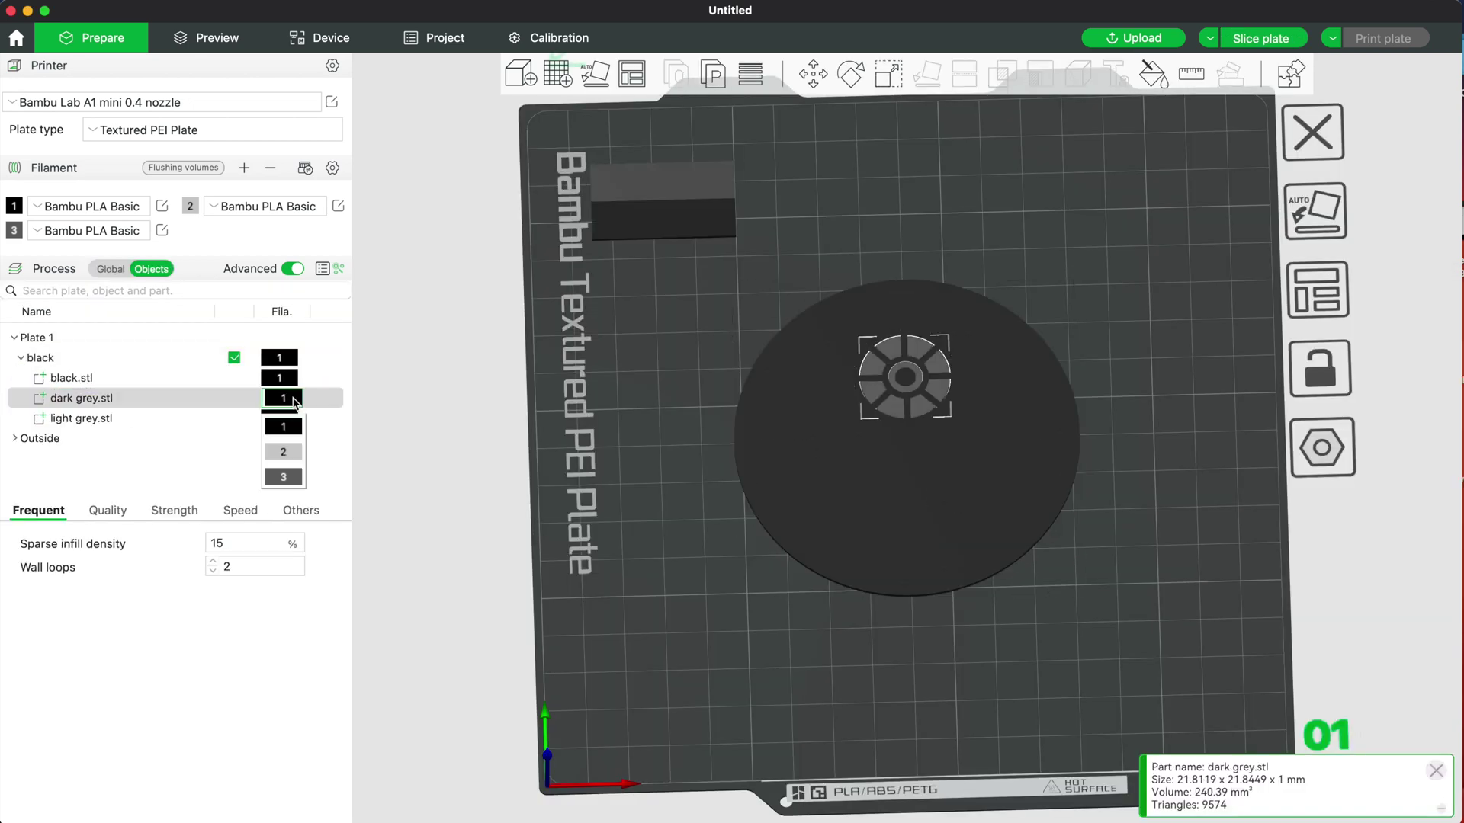
click(1269, 38)
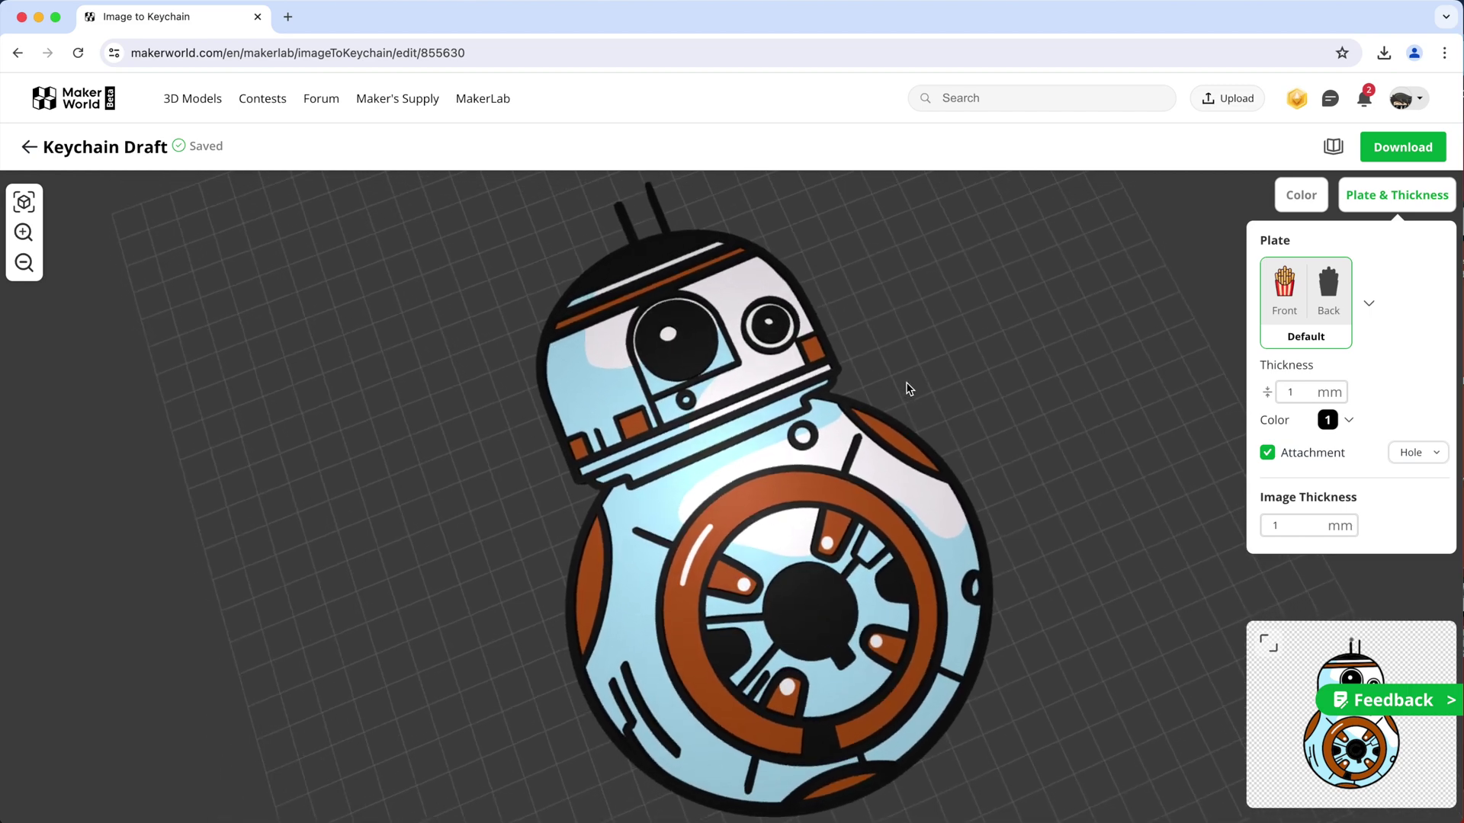
- Switch to MakerWorld in the browser and start a blank Image to Keychain project from MakerLab
click(438, 53)
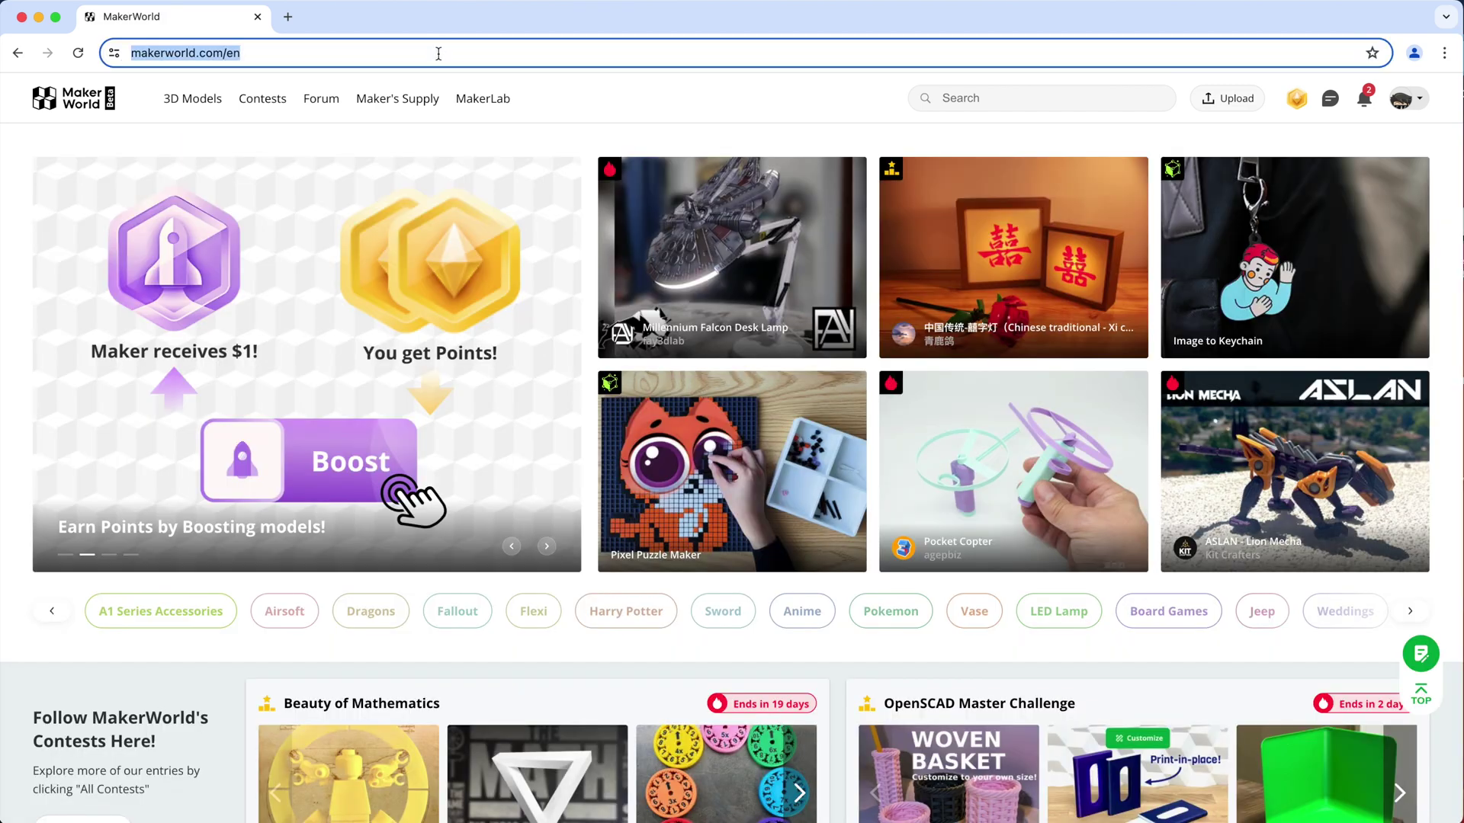
click(496, 109)
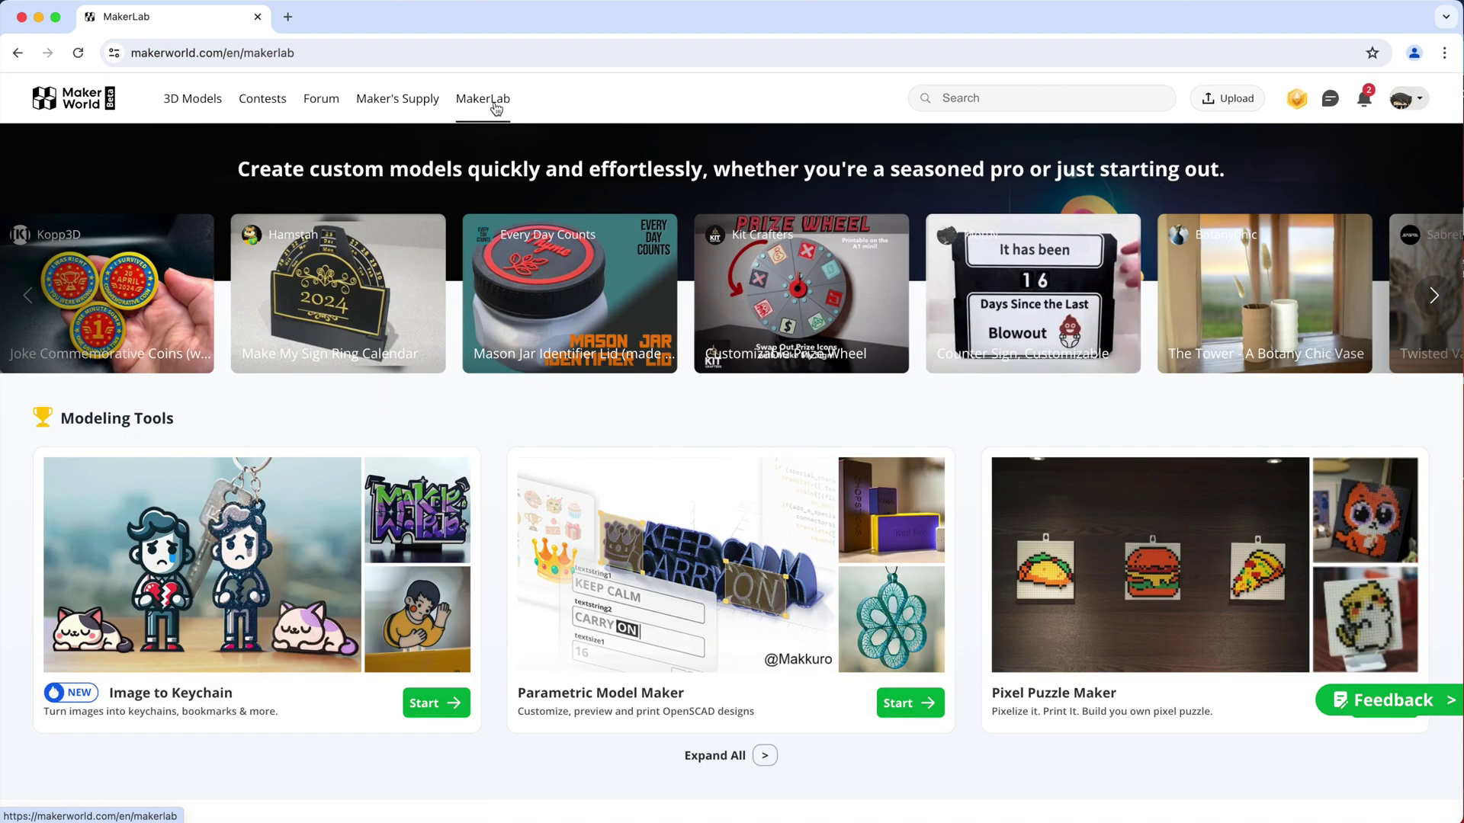
click(434, 704)
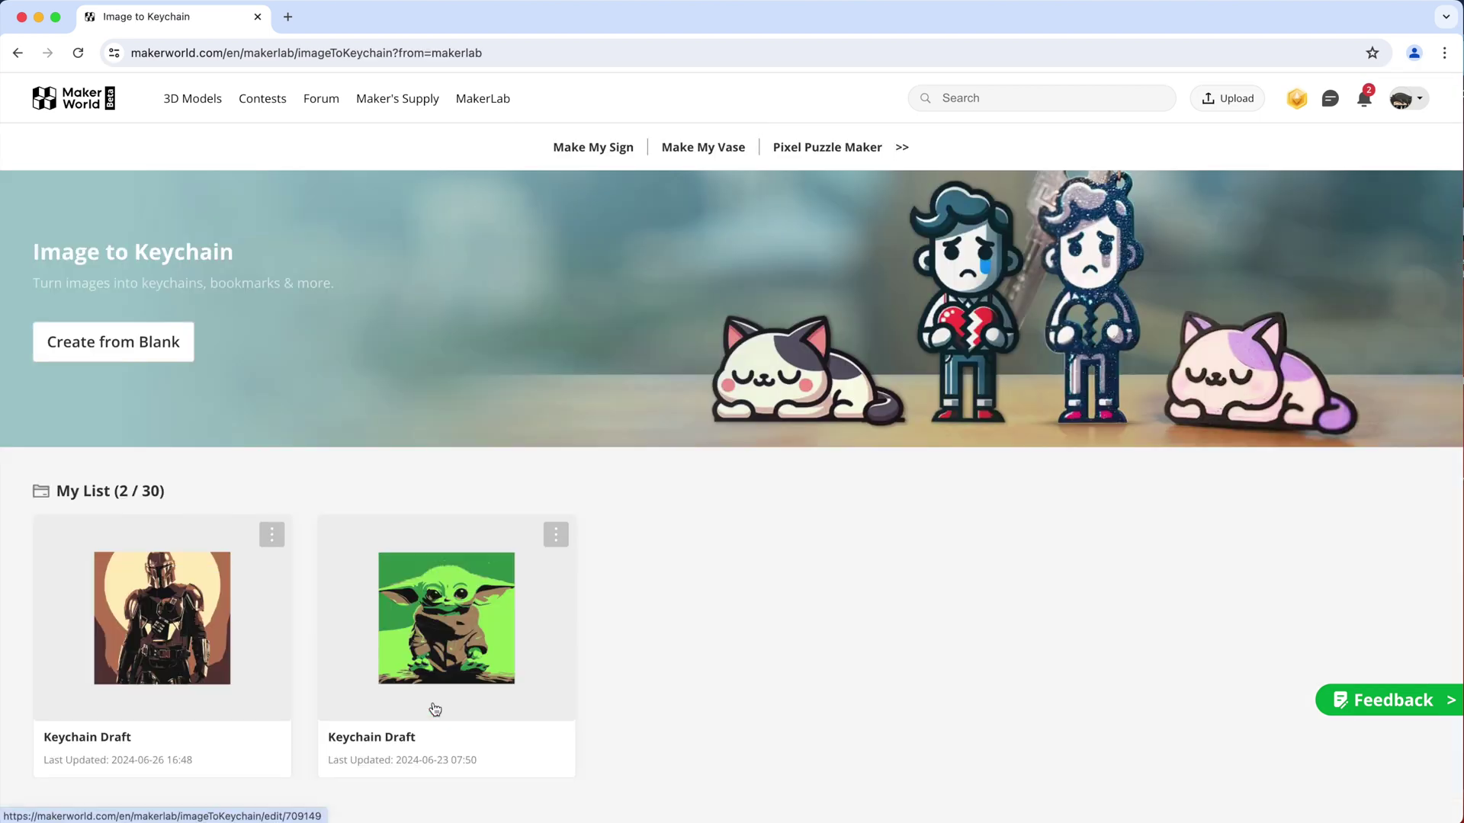
click(144, 351)
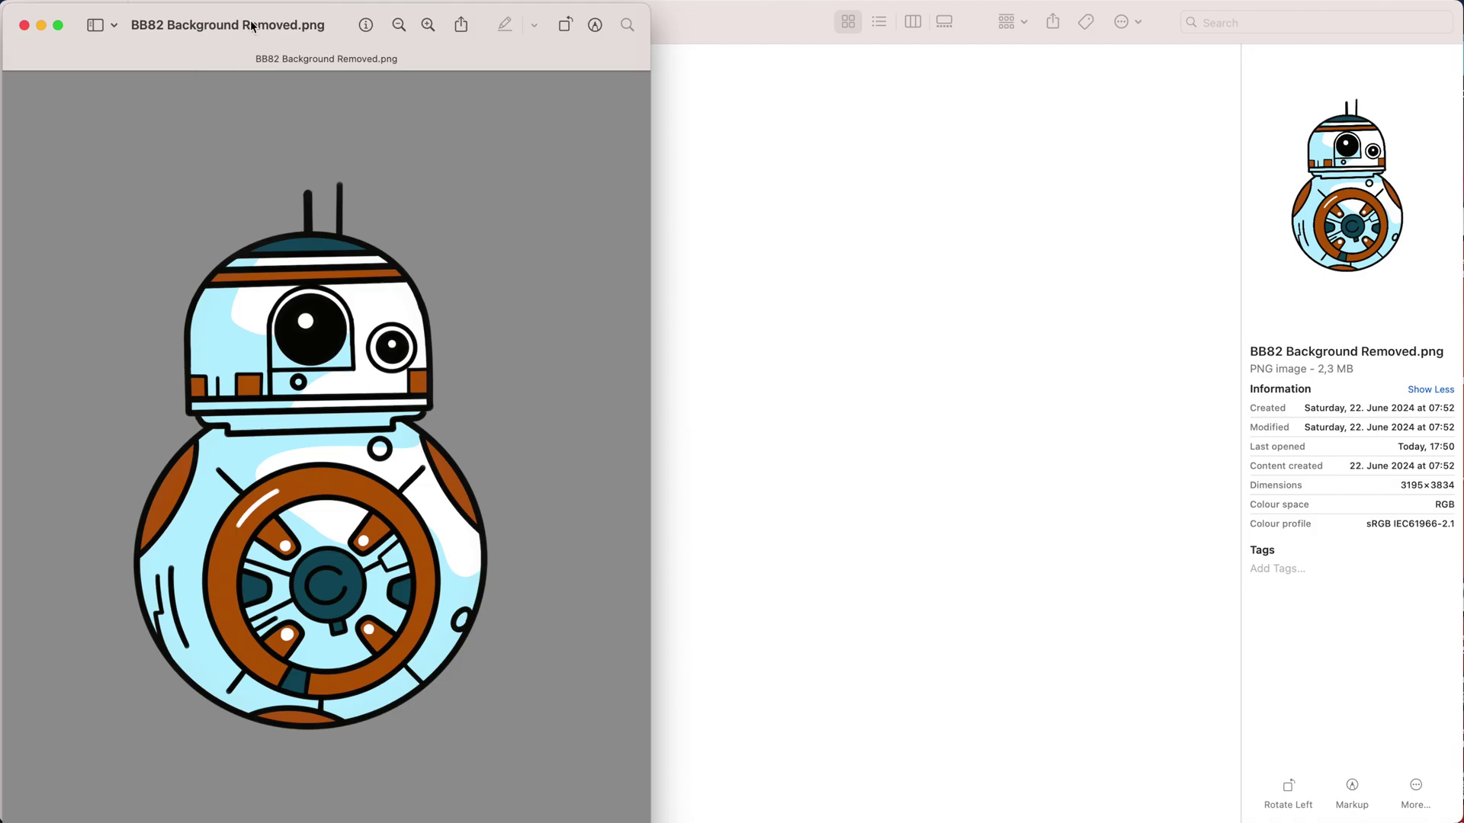
- Upload BB82 Background Removed.png to the keychain draft and accept preprocessing with free crop and 1 mm image thickness
drag(252, 27, 285, 23)
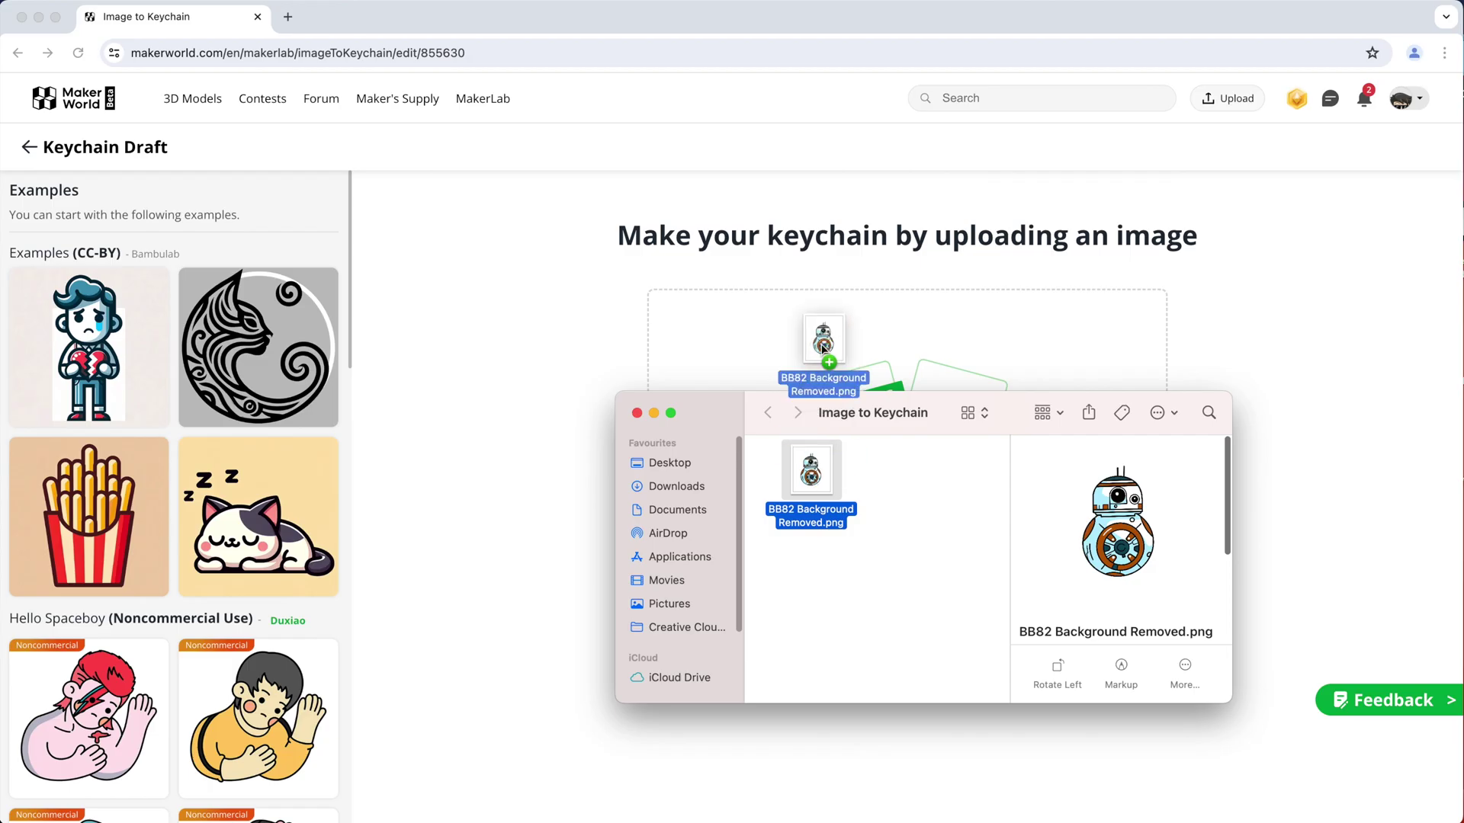
drag(816, 347, 822, 342)
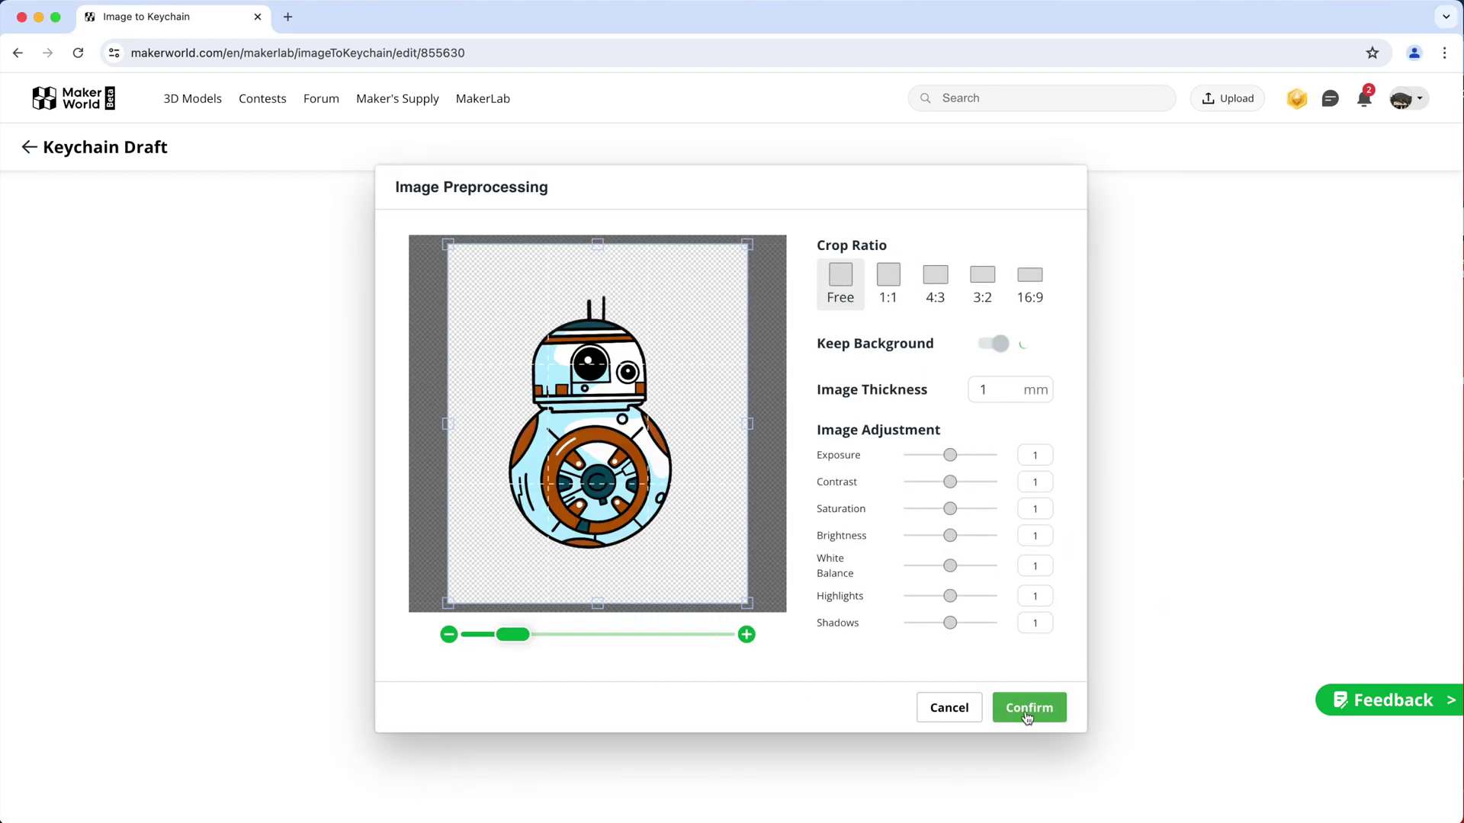
click(1027, 715)
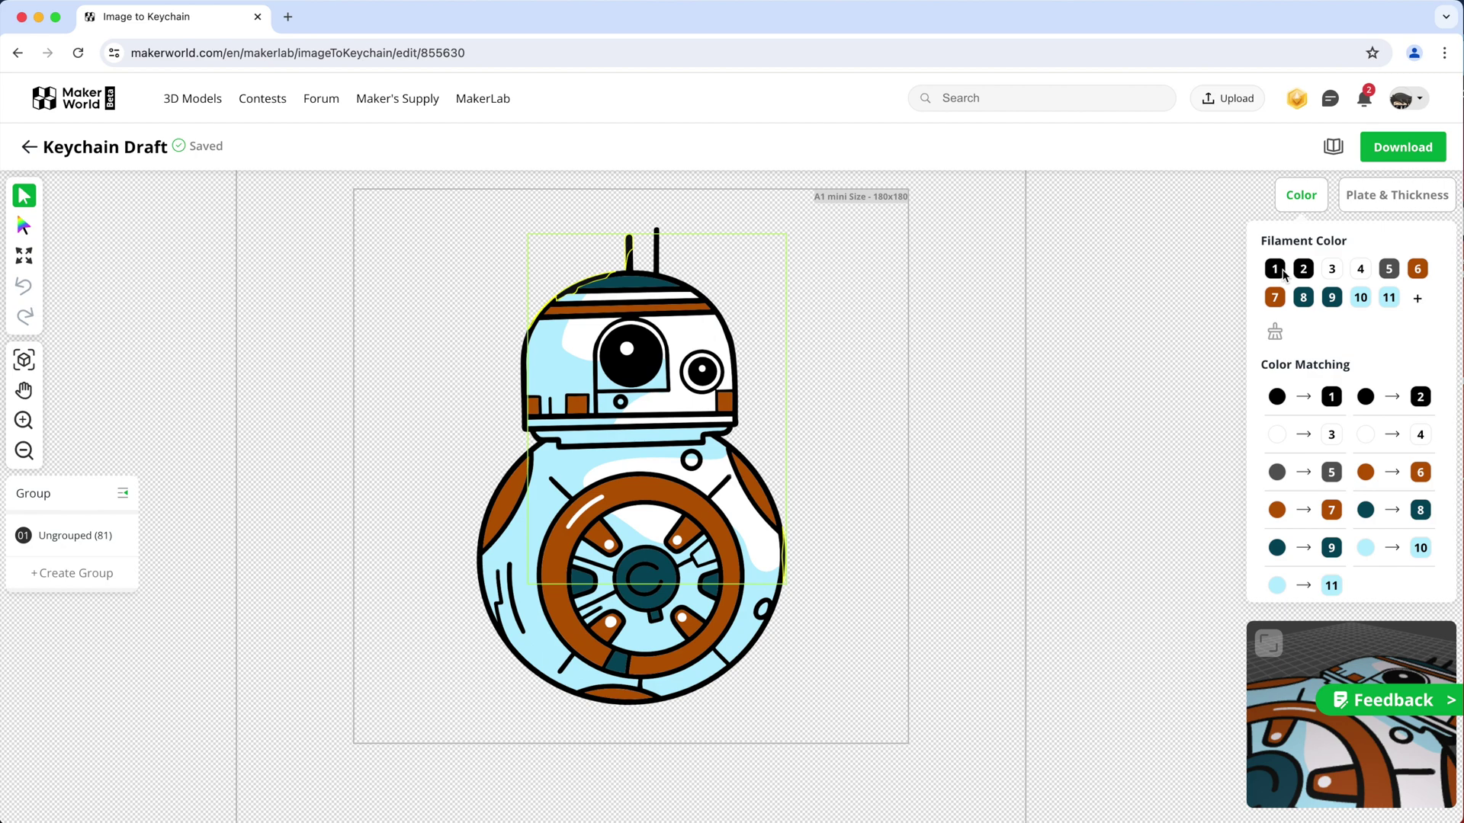
- Match the second black to filament 1 and the second white to filament 3
click(1283, 272)
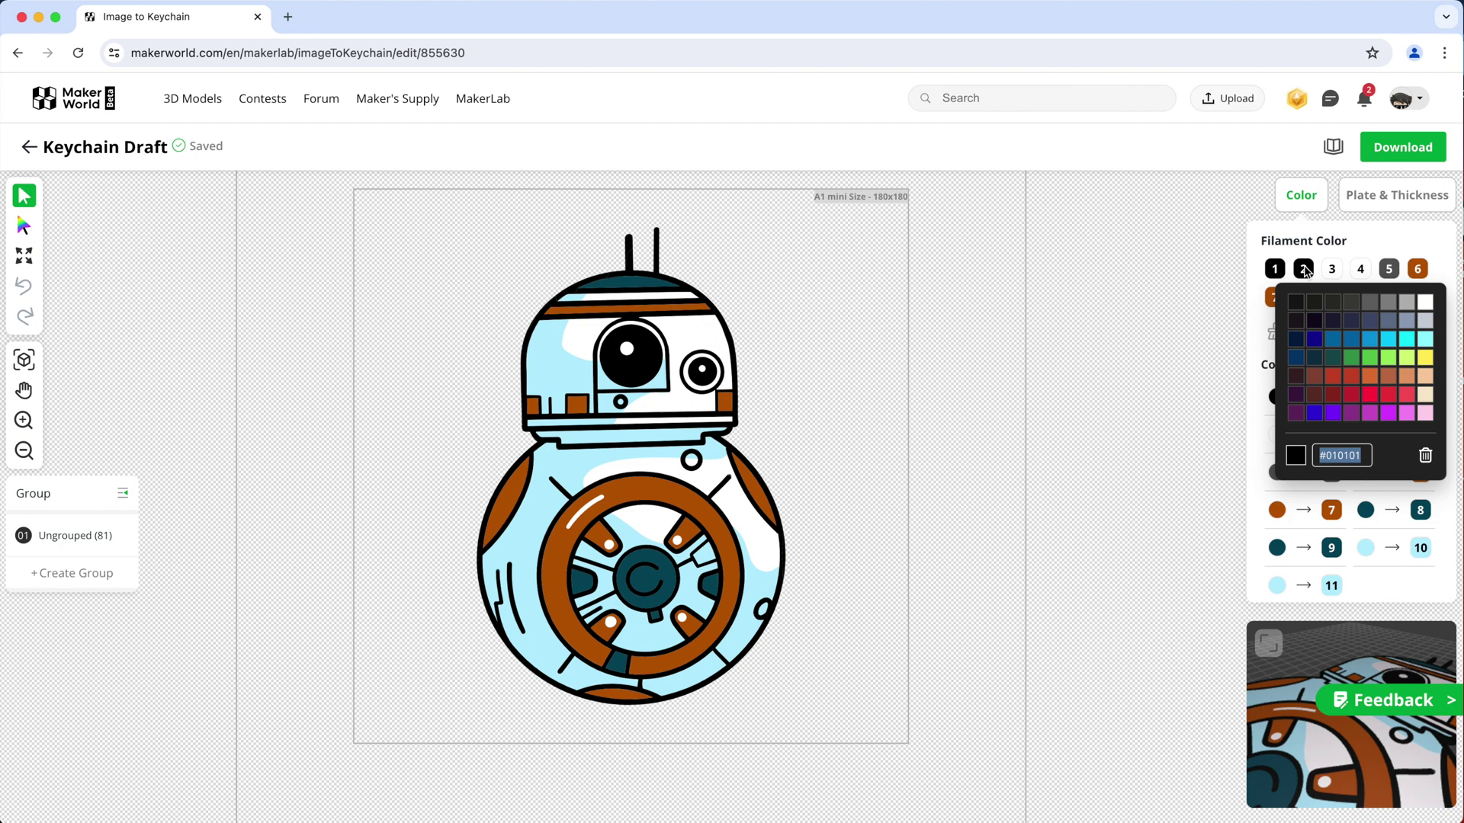
click(1308, 255)
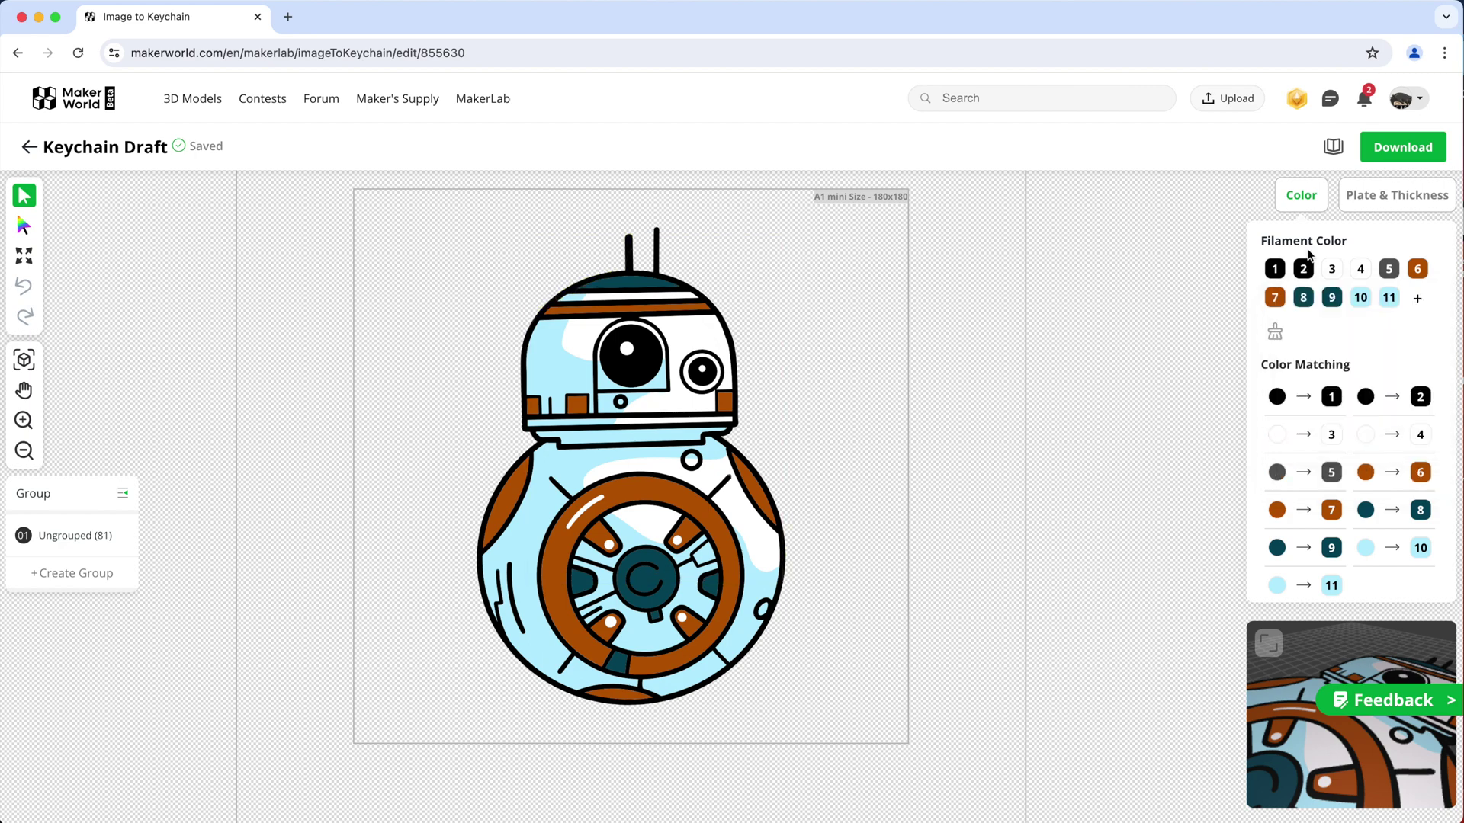
click(1420, 397)
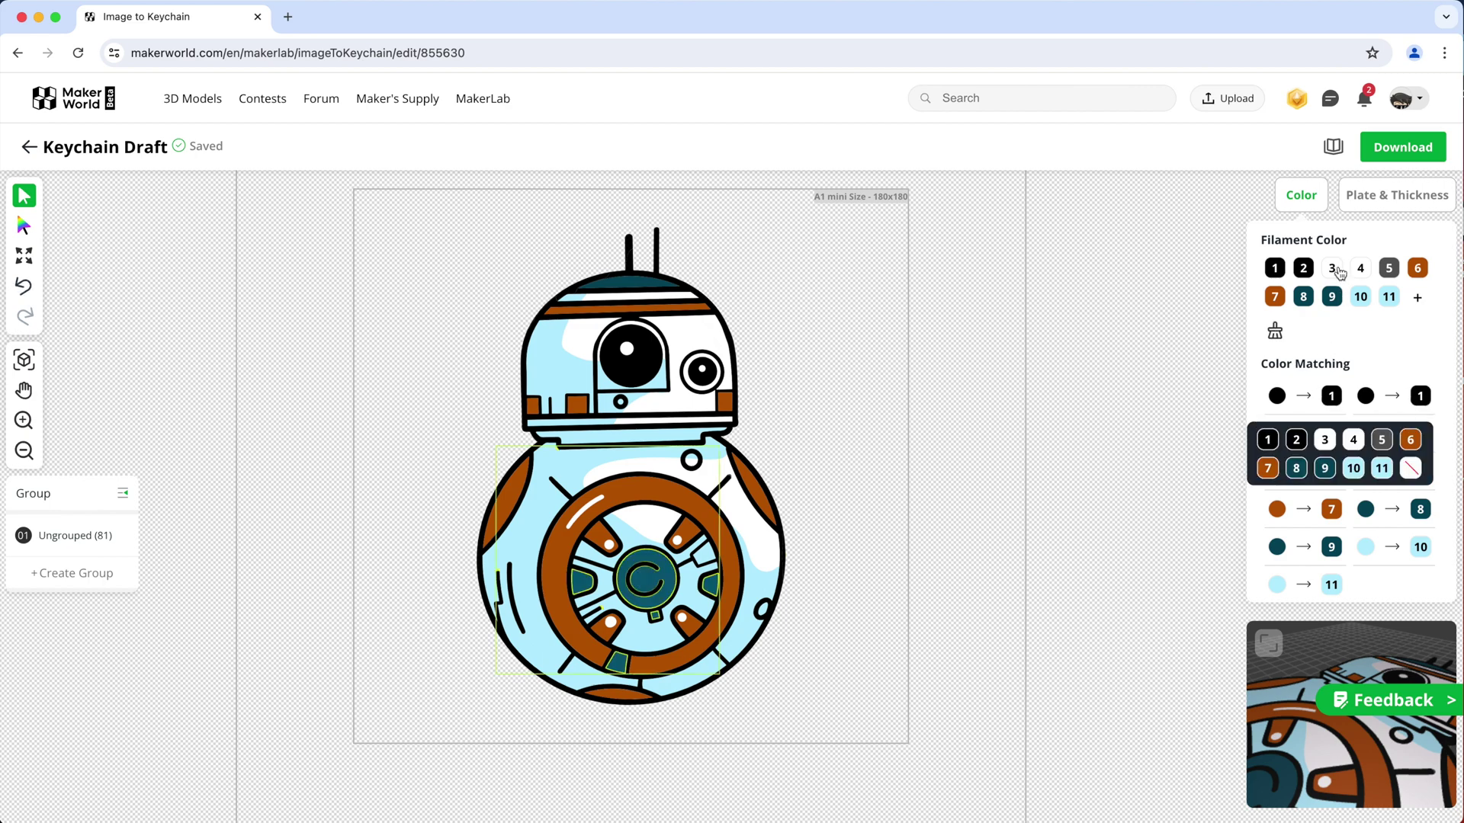
click(1332, 293)
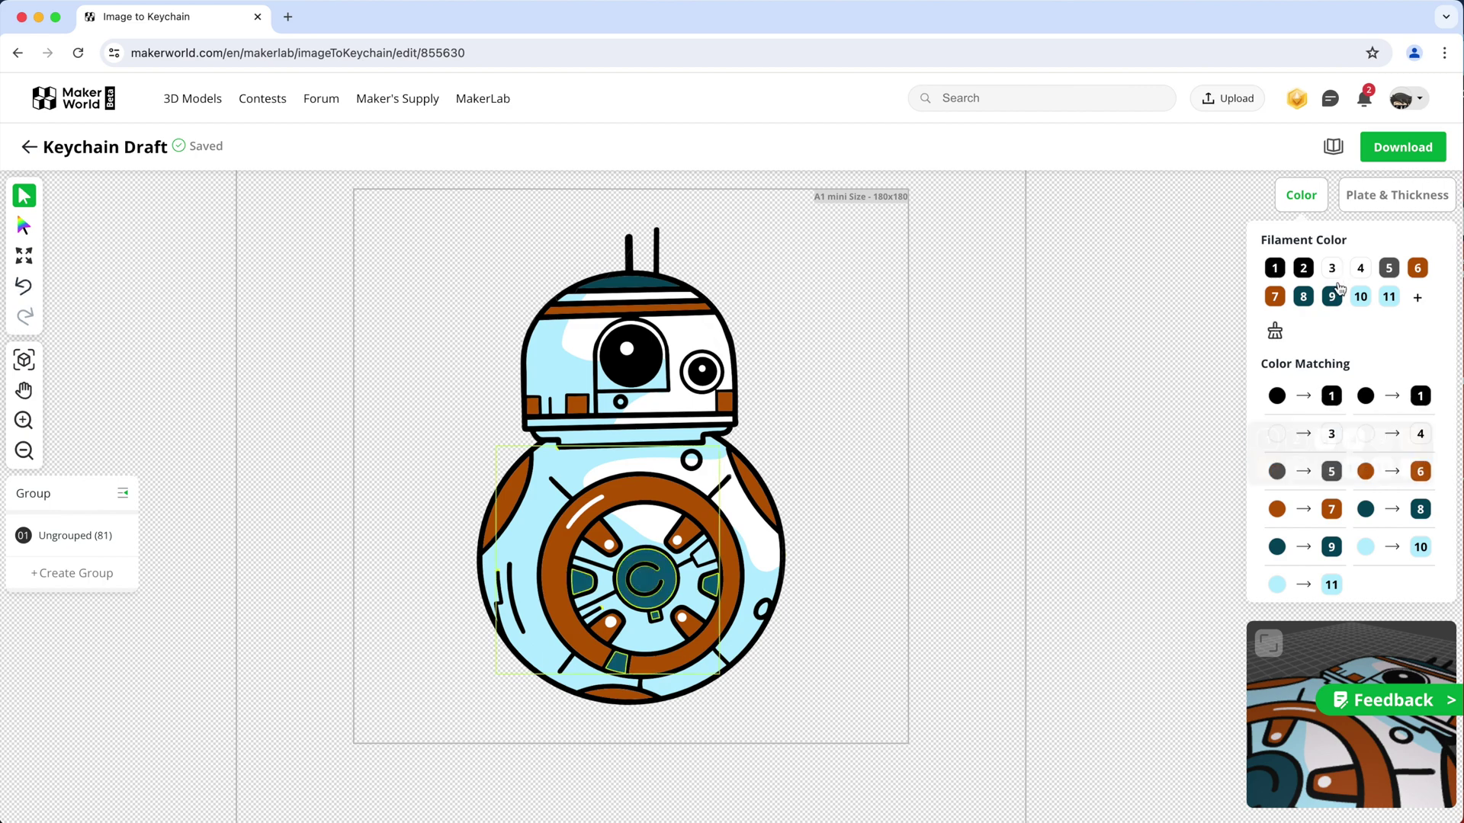
click(1421, 436)
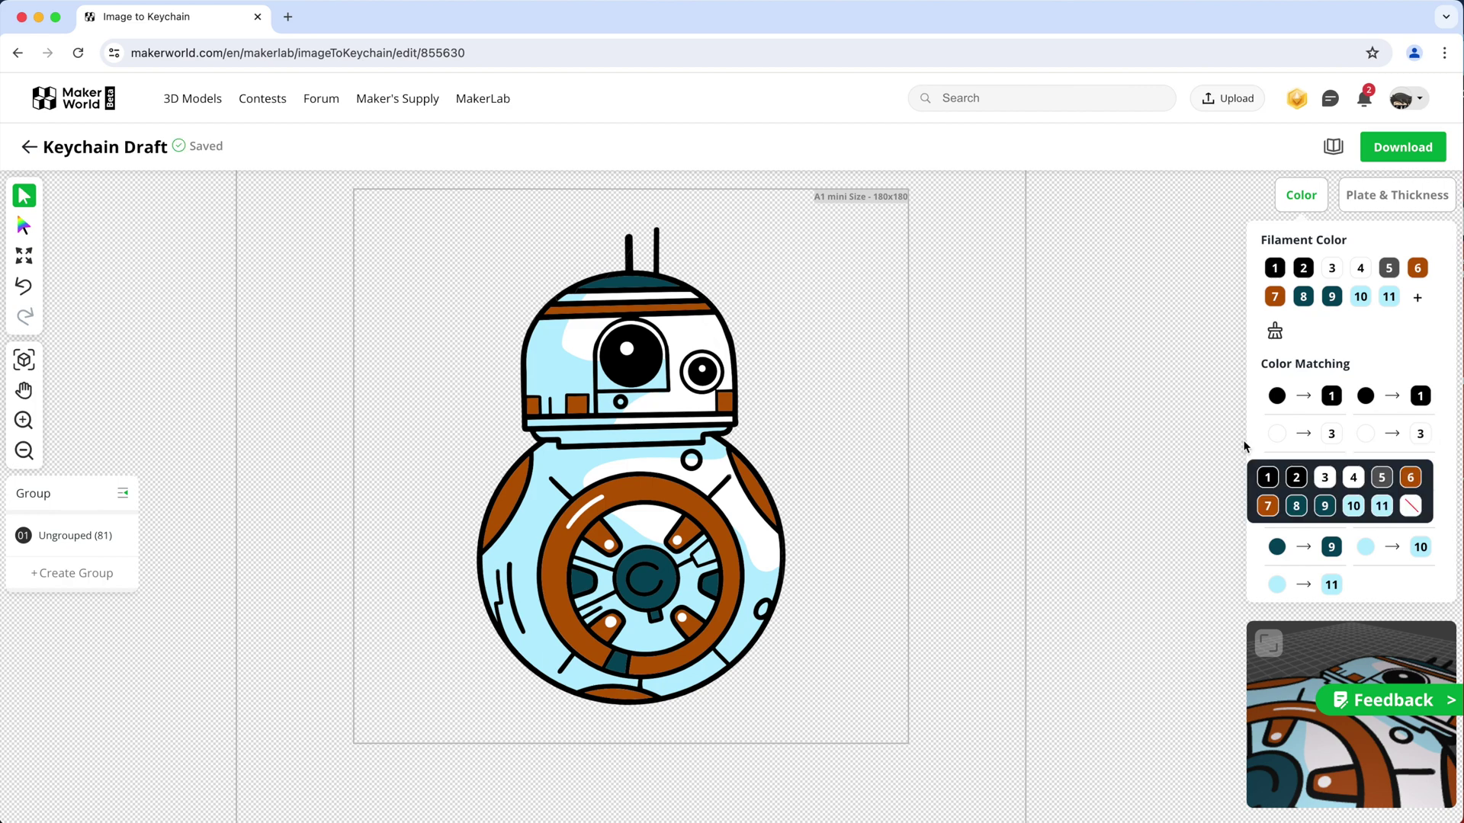
- Match the dark grey and both teals to filament 1, the second brown to filament 6, and both light blues to one filament
click(1331, 471)
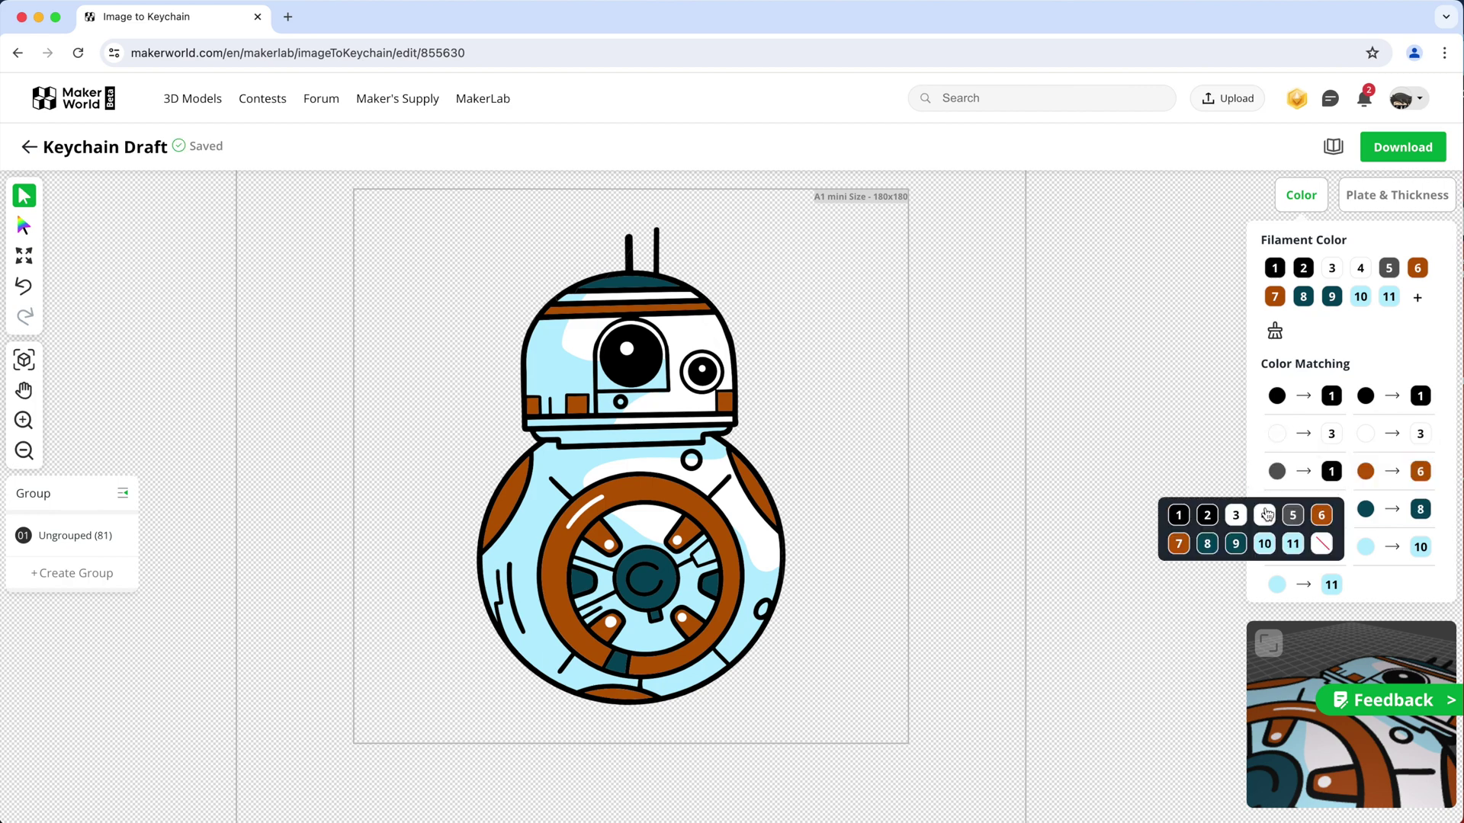
click(1331, 509)
click(1421, 509)
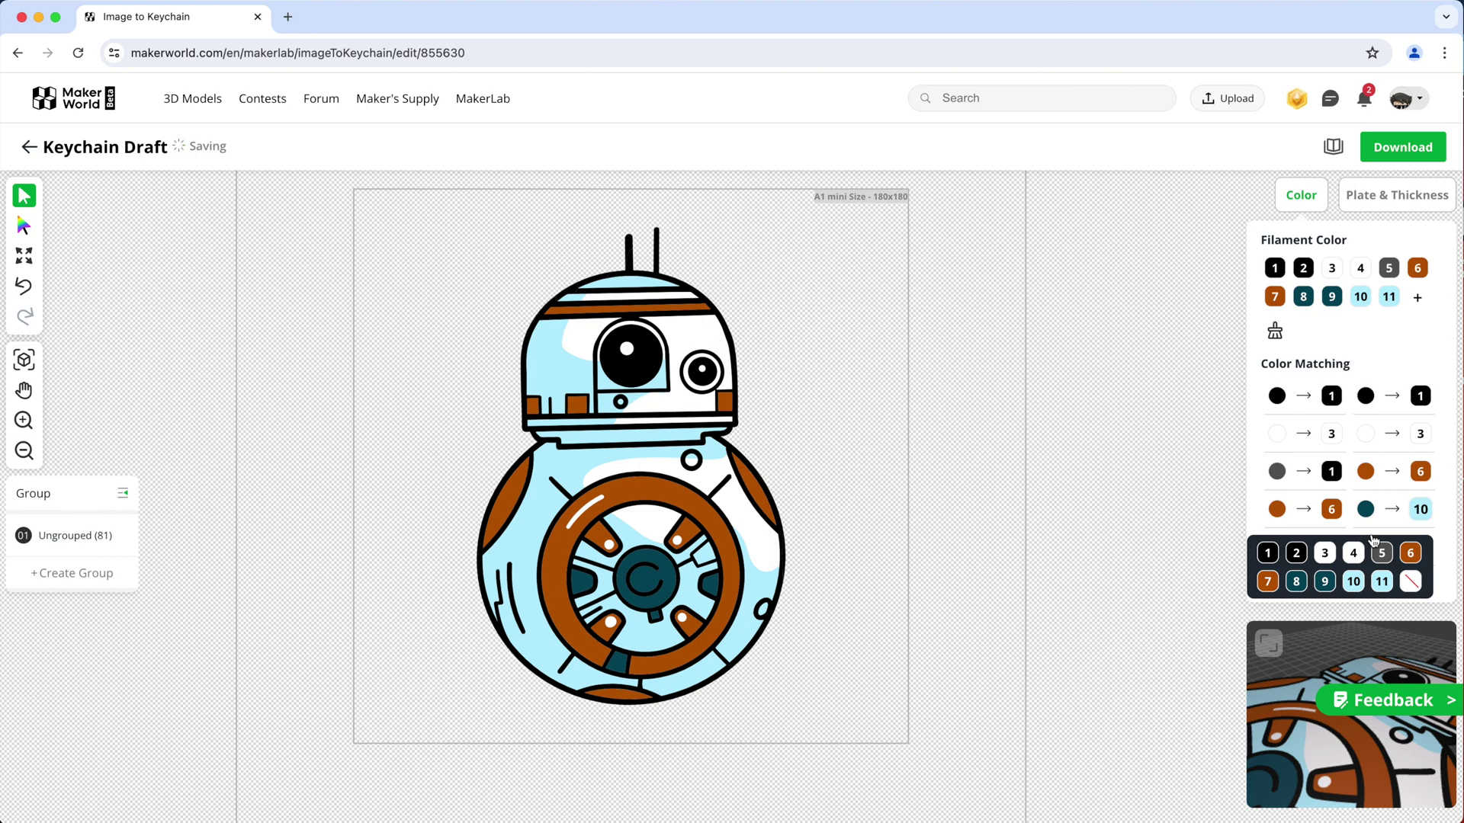
click(1267, 553)
click(1331, 547)
click(1420, 547)
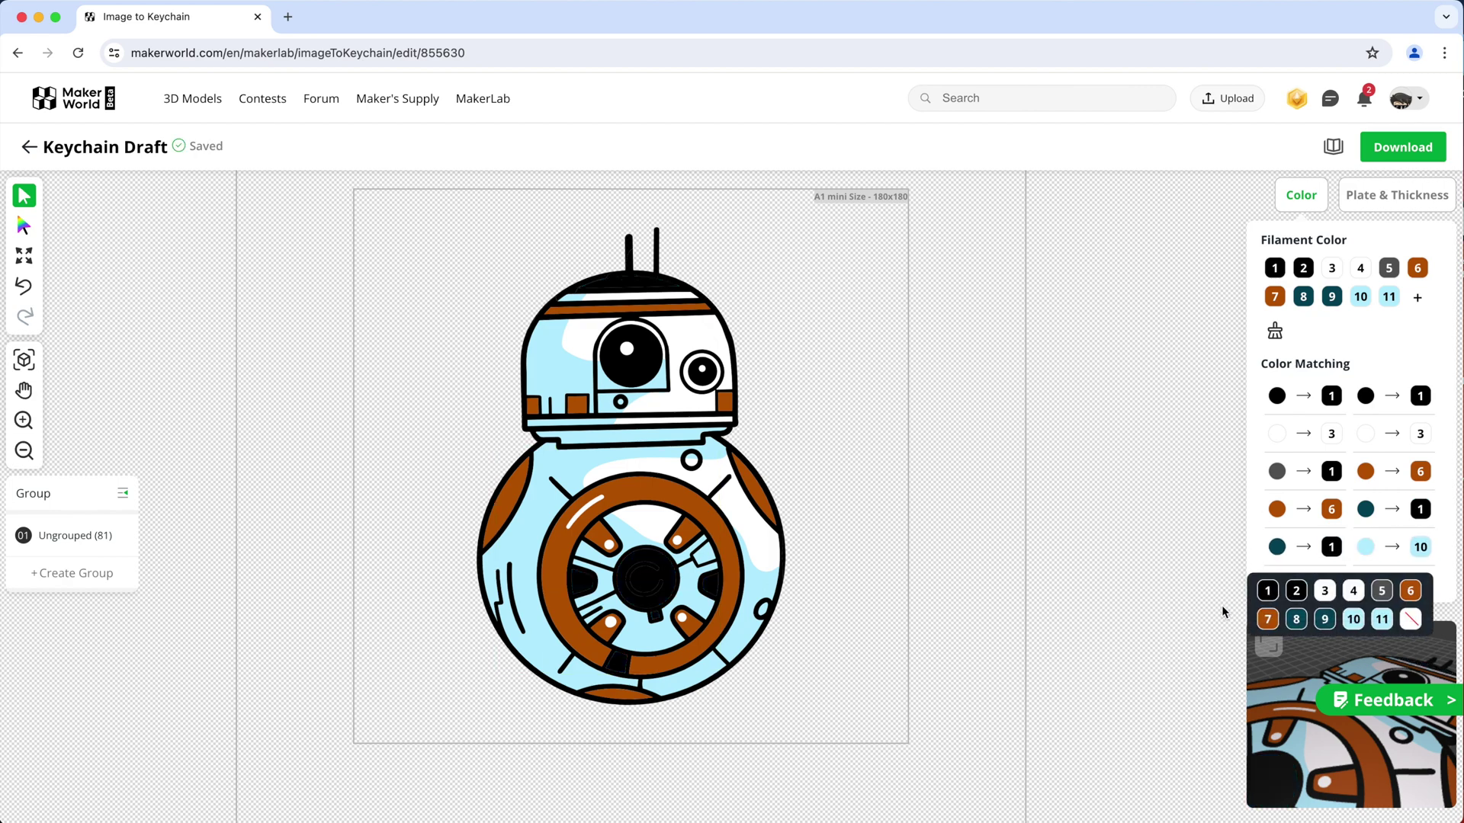
click(1331, 585)
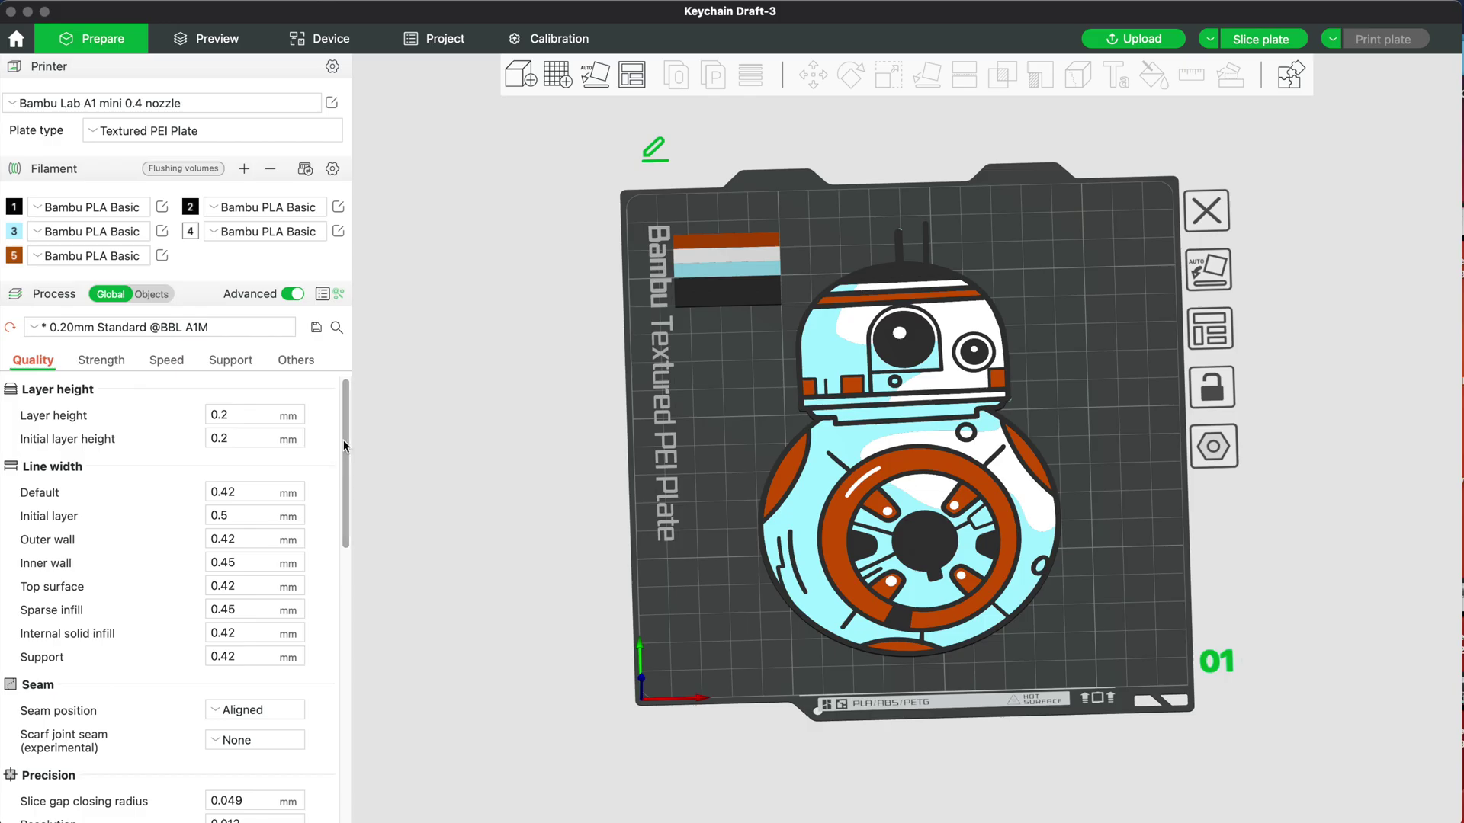
- Switch to Bambu Studio, set the prime tower width to 10 mm with a smaller prime volume, and slice the plate for printing
drag(343, 441, 350, 647)
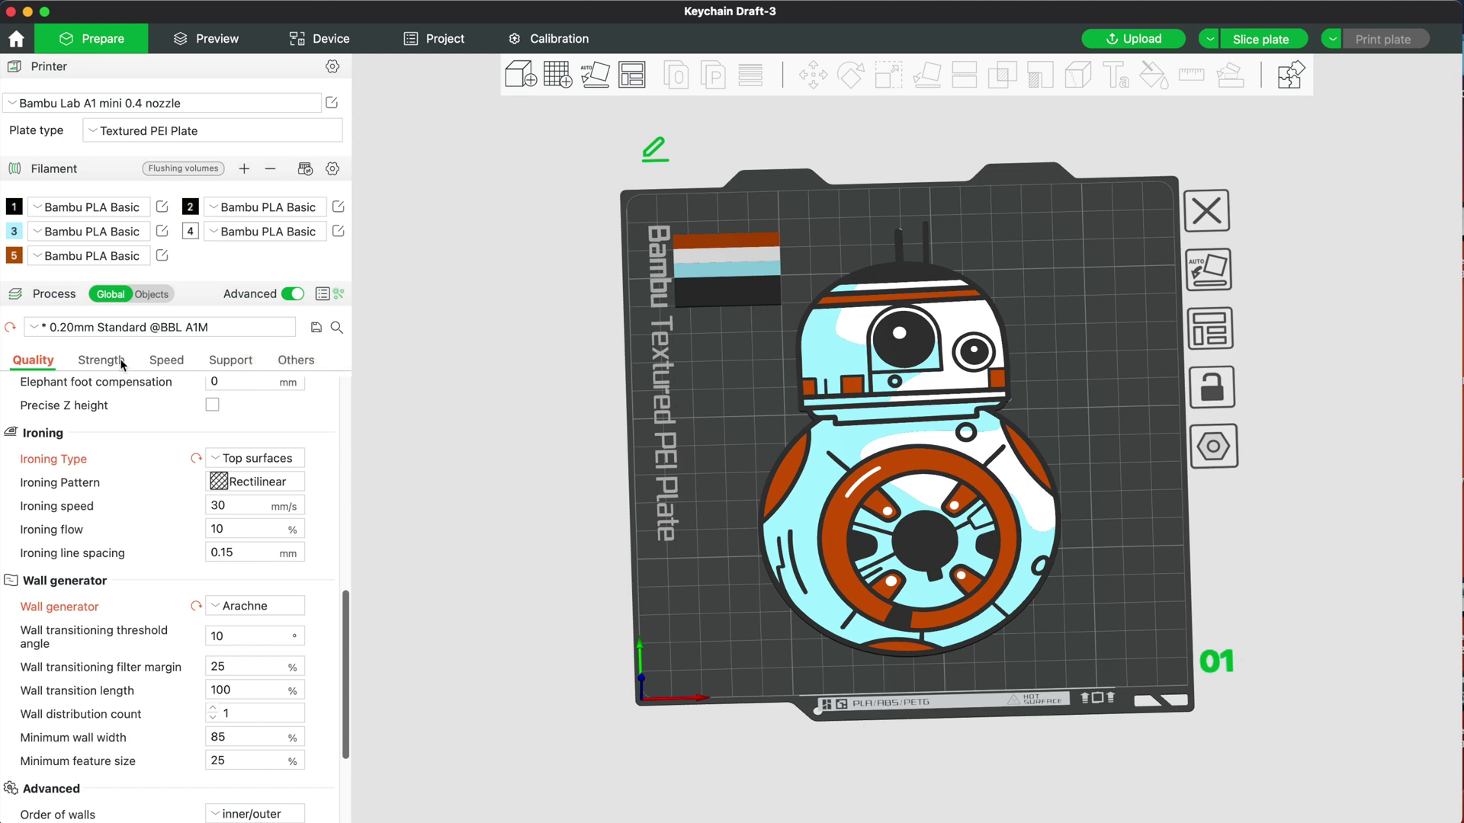
click(294, 360)
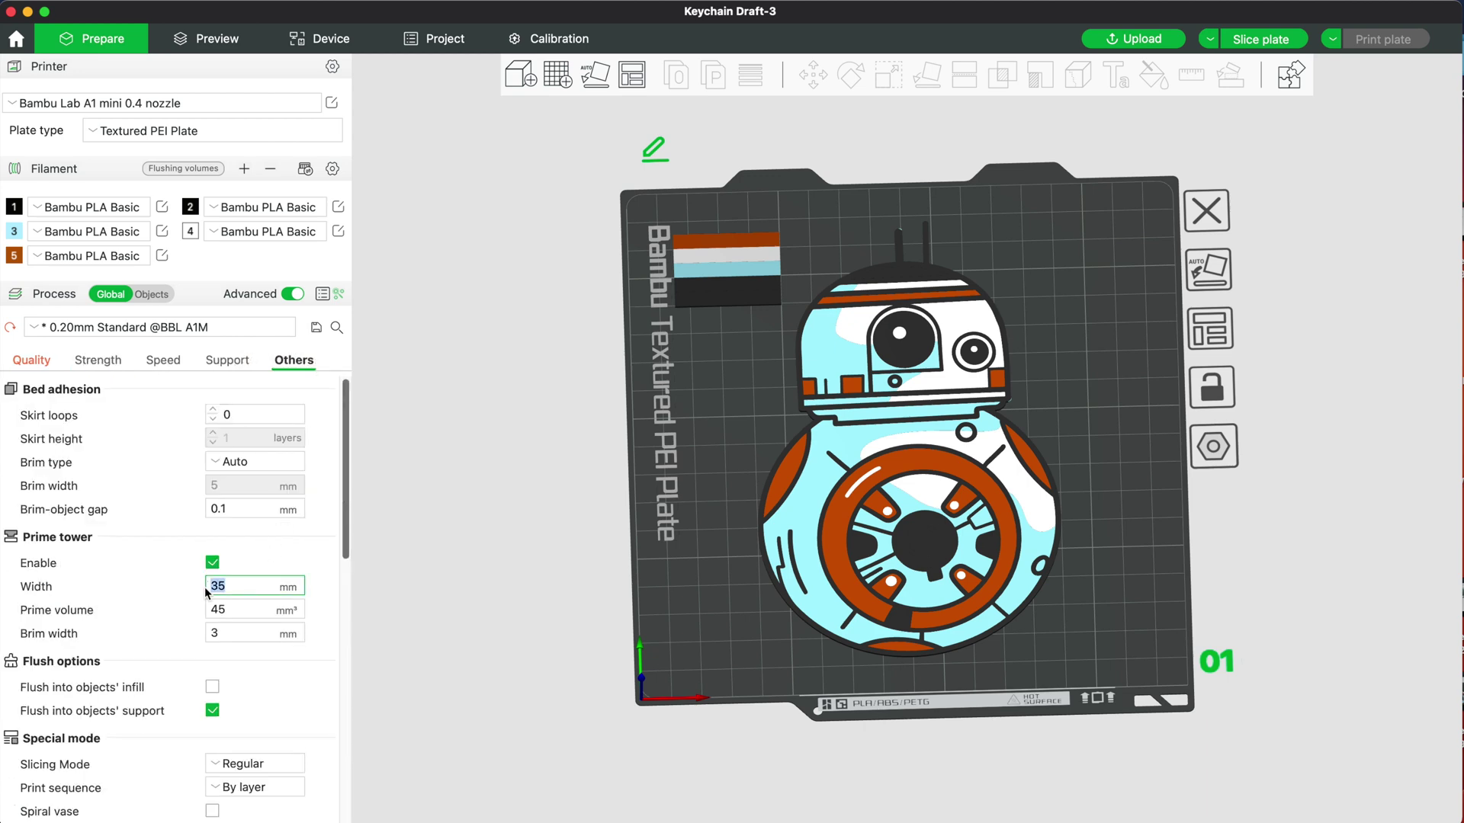
key(Tab)
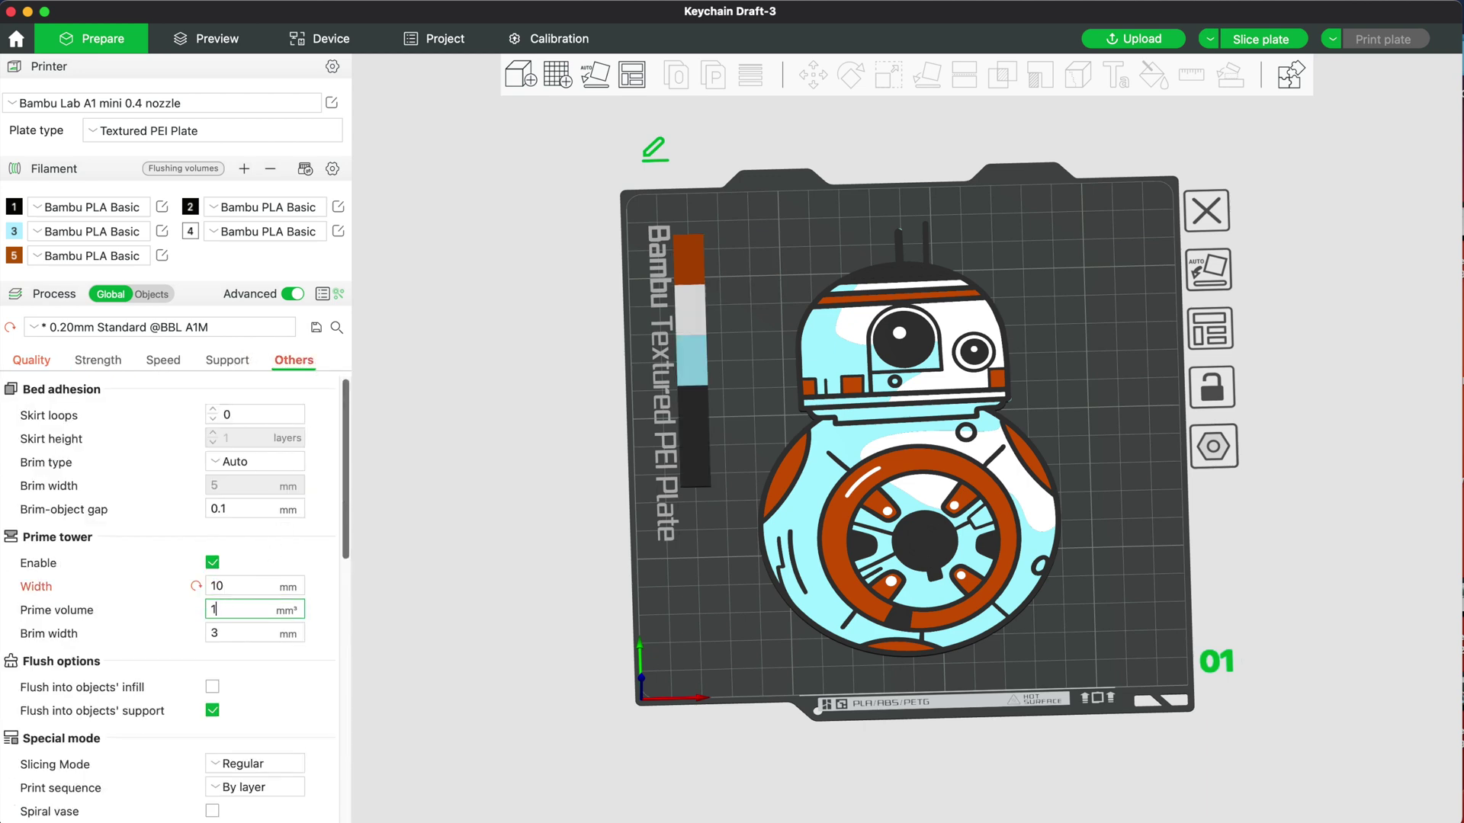
click(1251, 40)
click(1382, 38)
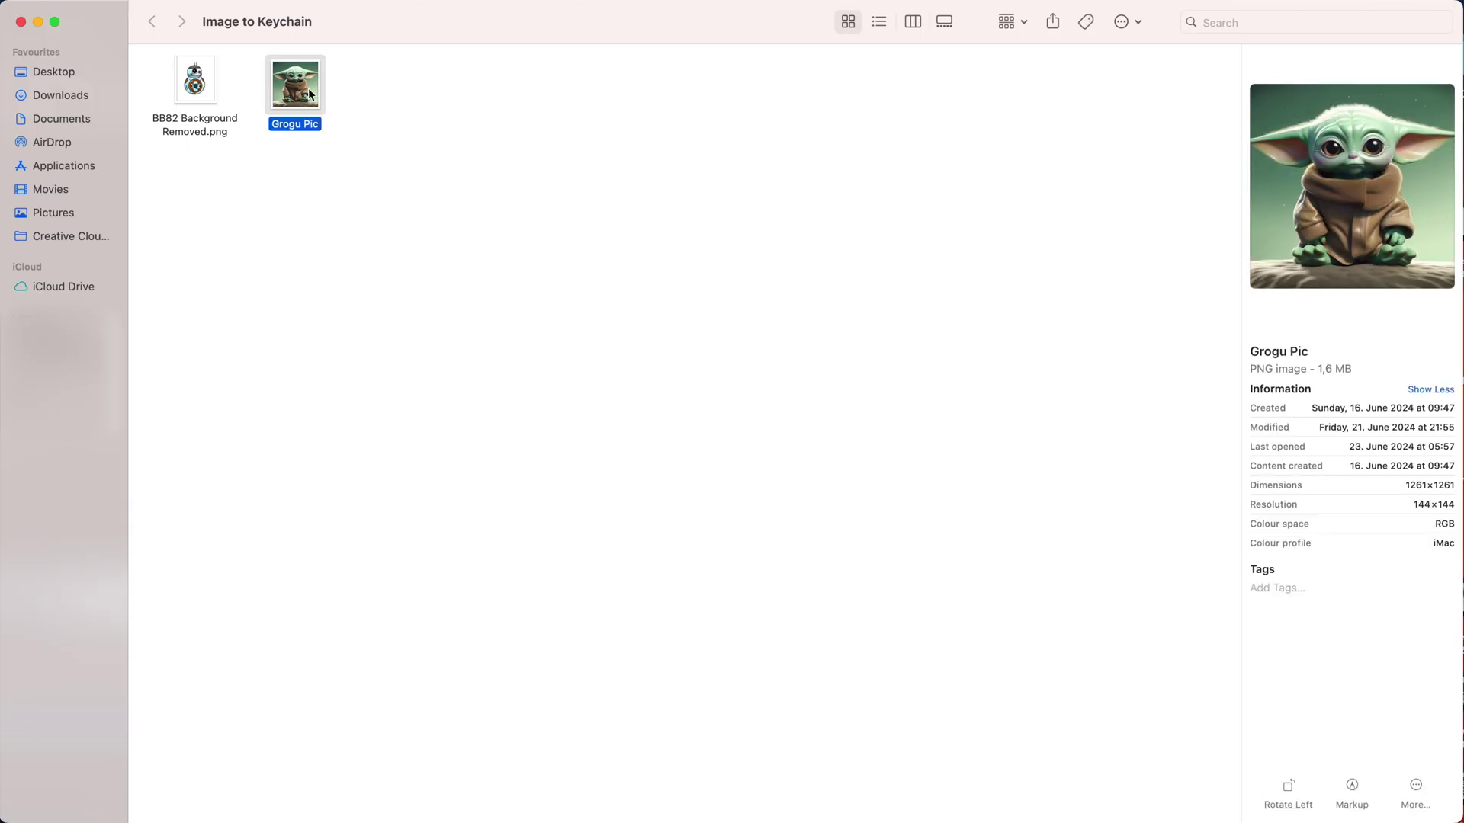
- Open Grogu Pic to view the source image, then load Grogu_Keychain.3mf onto the empty plate in Bambu Studio
double_click(309, 94)
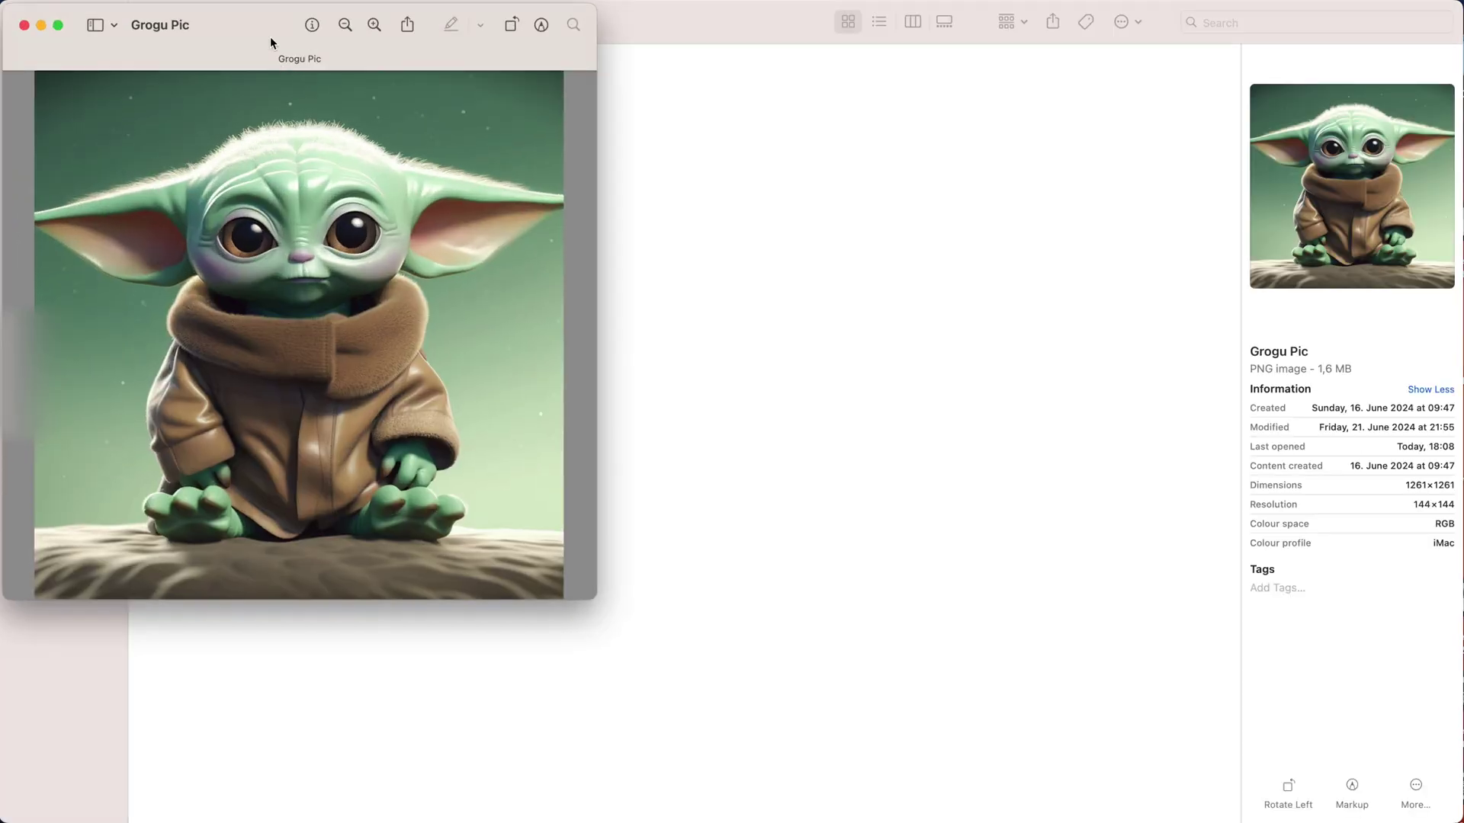
drag(270, 43, 391, 78)
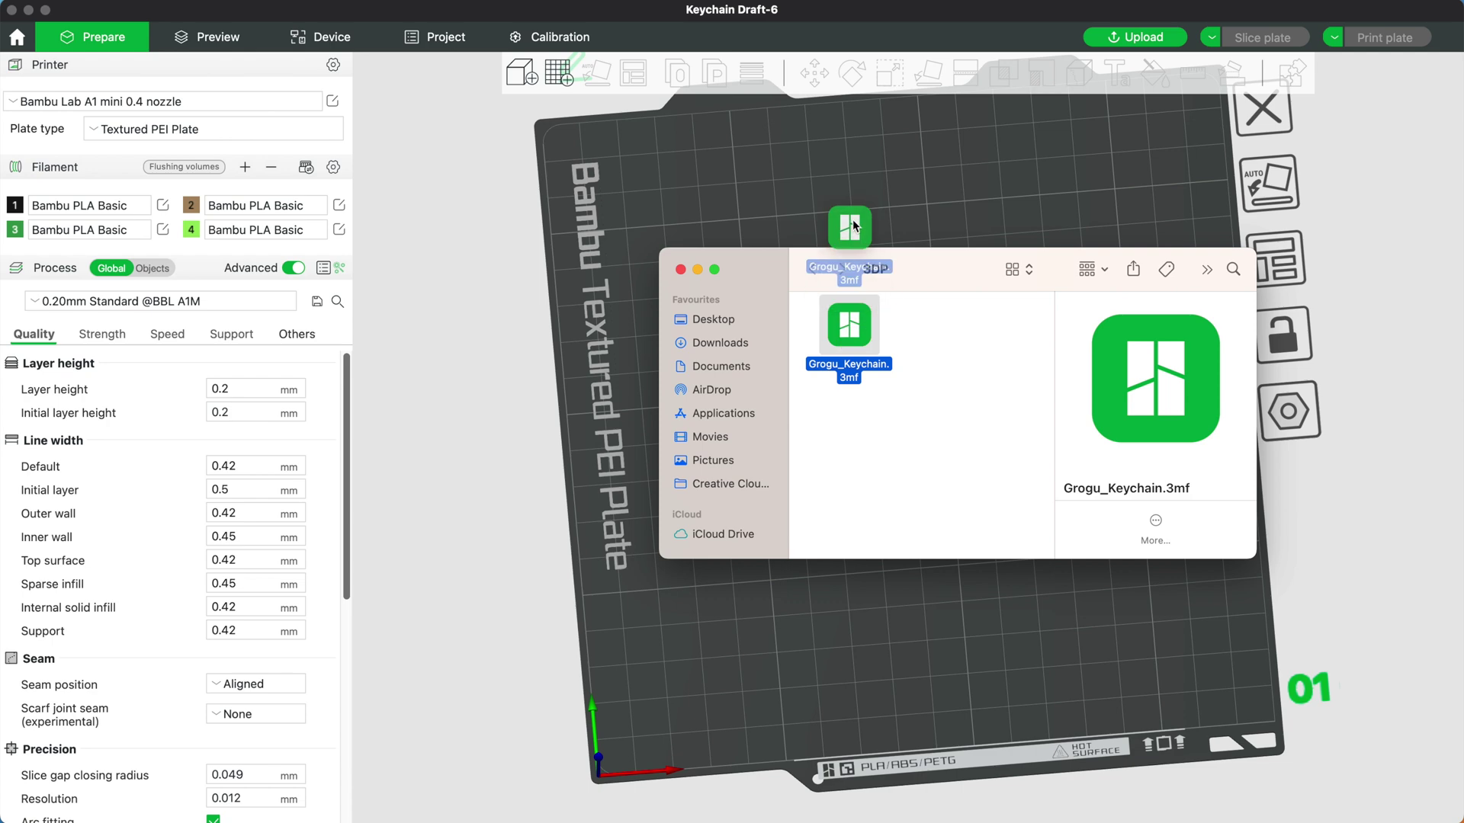
drag(852, 192, 852, 194)
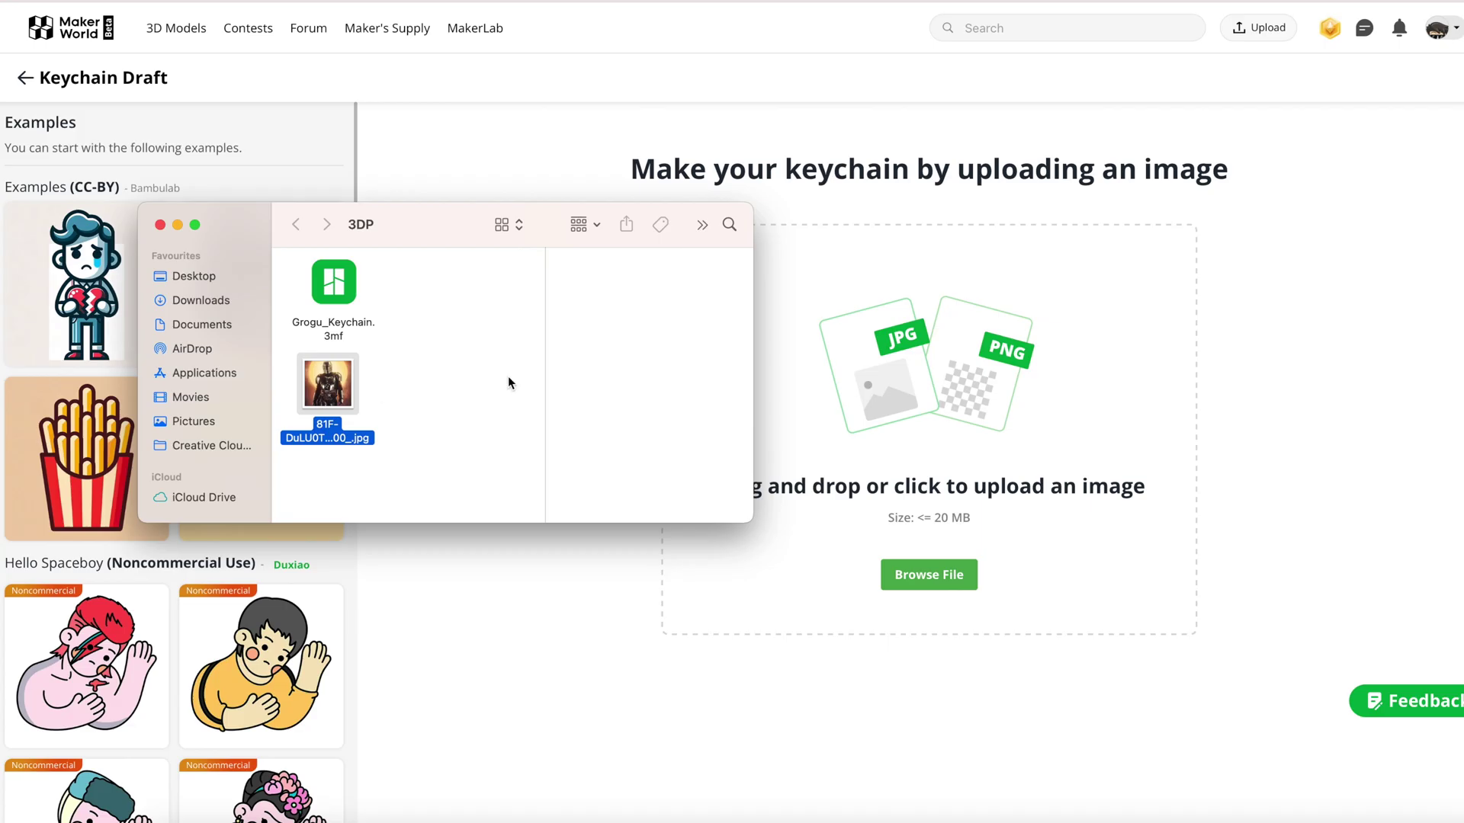
- Upload the Mandalorian JPG to a MakerWorld keychain draft and accept preprocessing with free crop, background kept and 1 mm image thickness
drag(327, 385, 1005, 399)
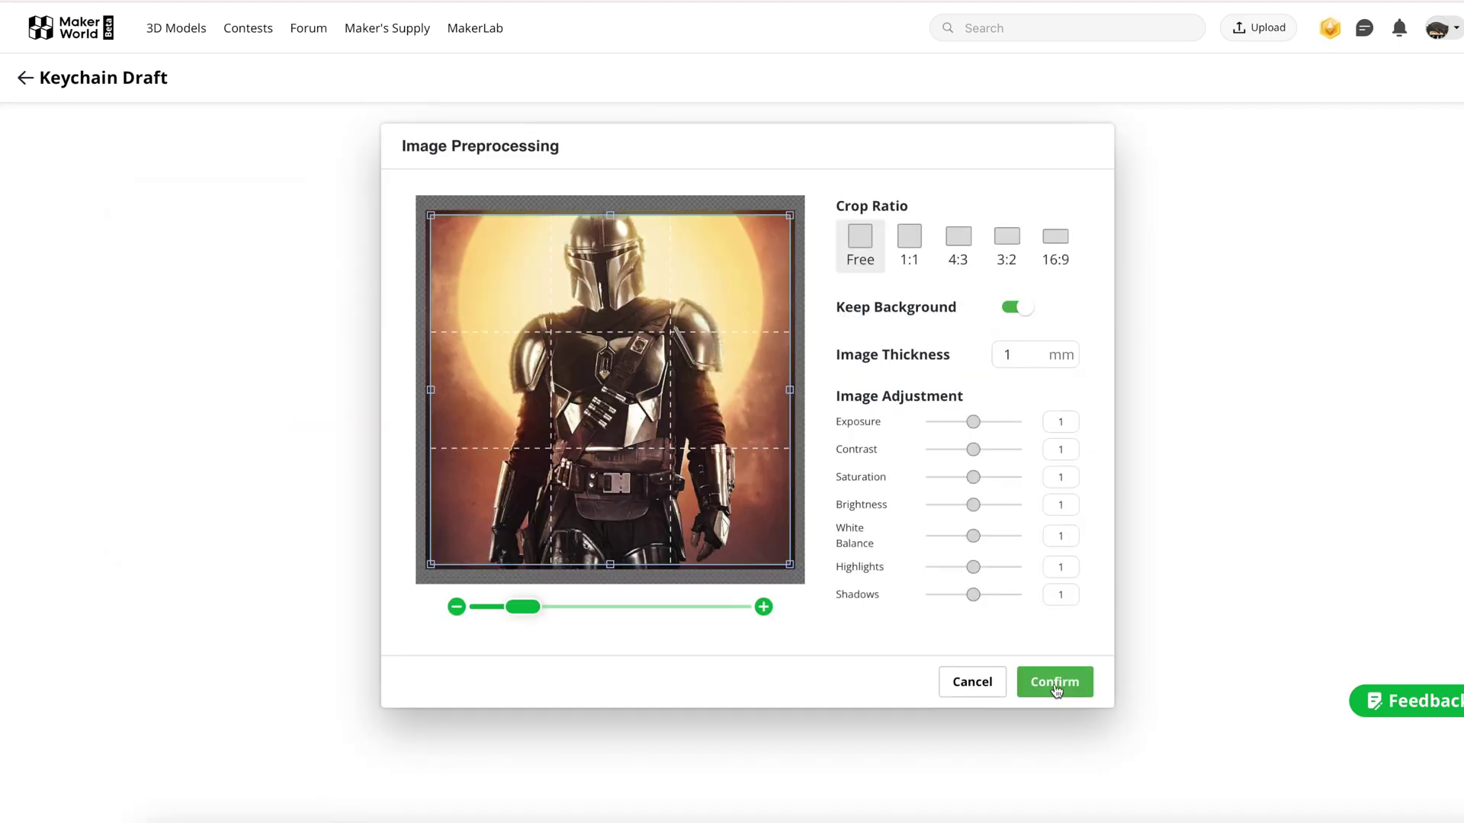
click(1055, 686)
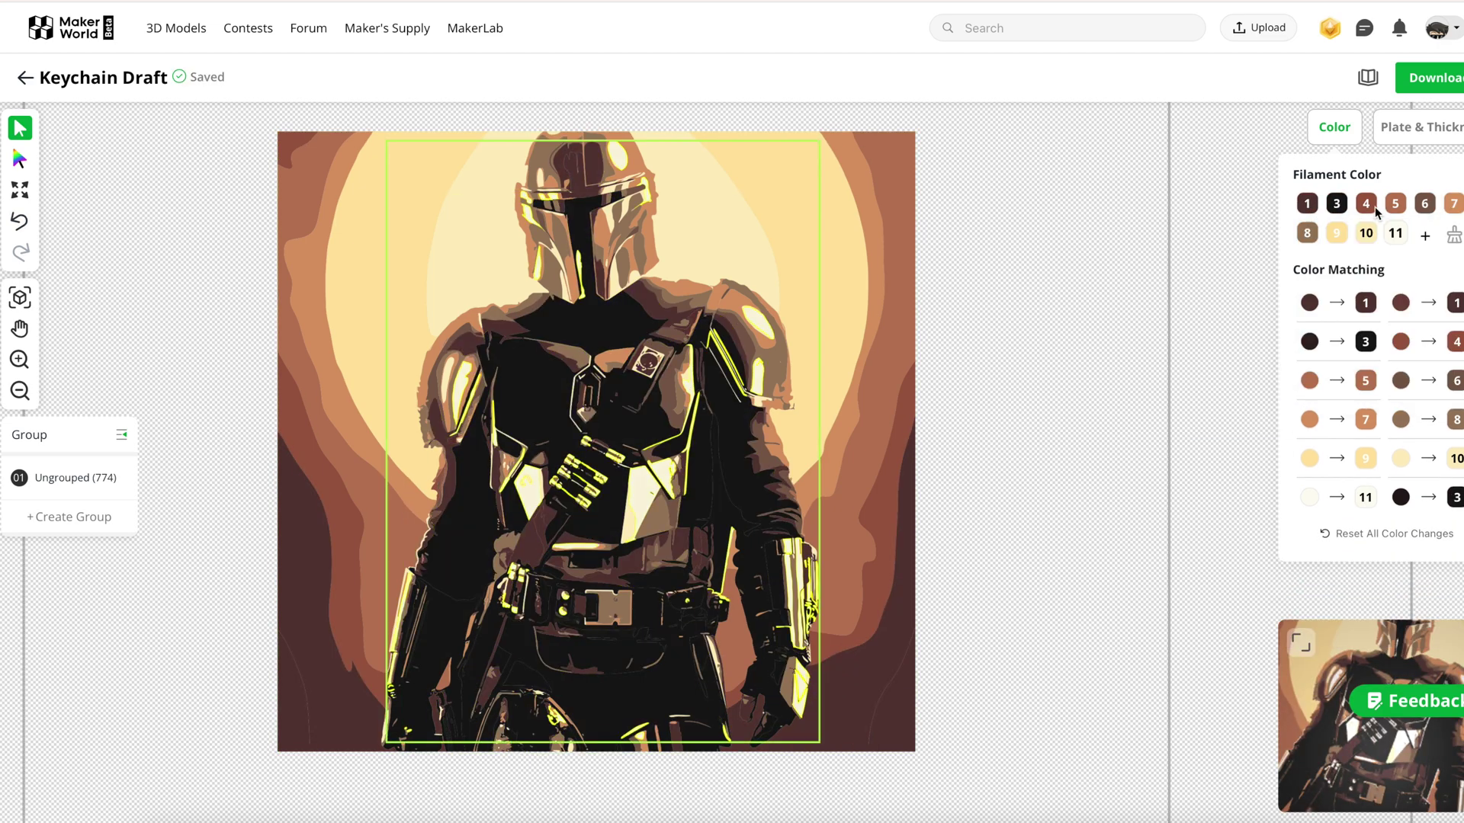
- Remove filament colors 4, 6, 7 and 8 from the draft, and match the yellow and off-white to filament 10
click(1365, 203)
click(1458, 395)
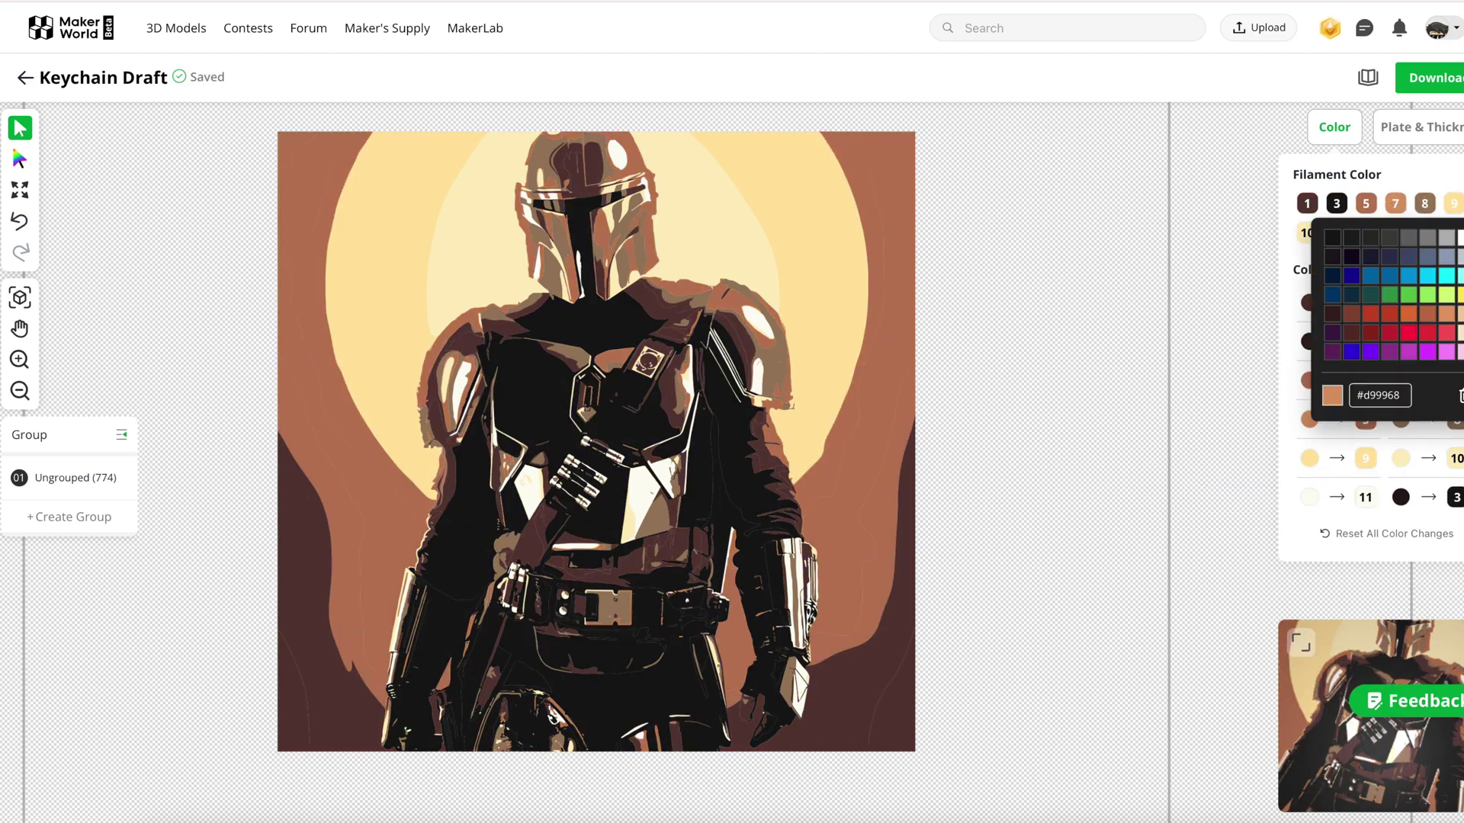
click(1458, 395)
click(1395, 203)
click(1458, 394)
click(1374, 459)
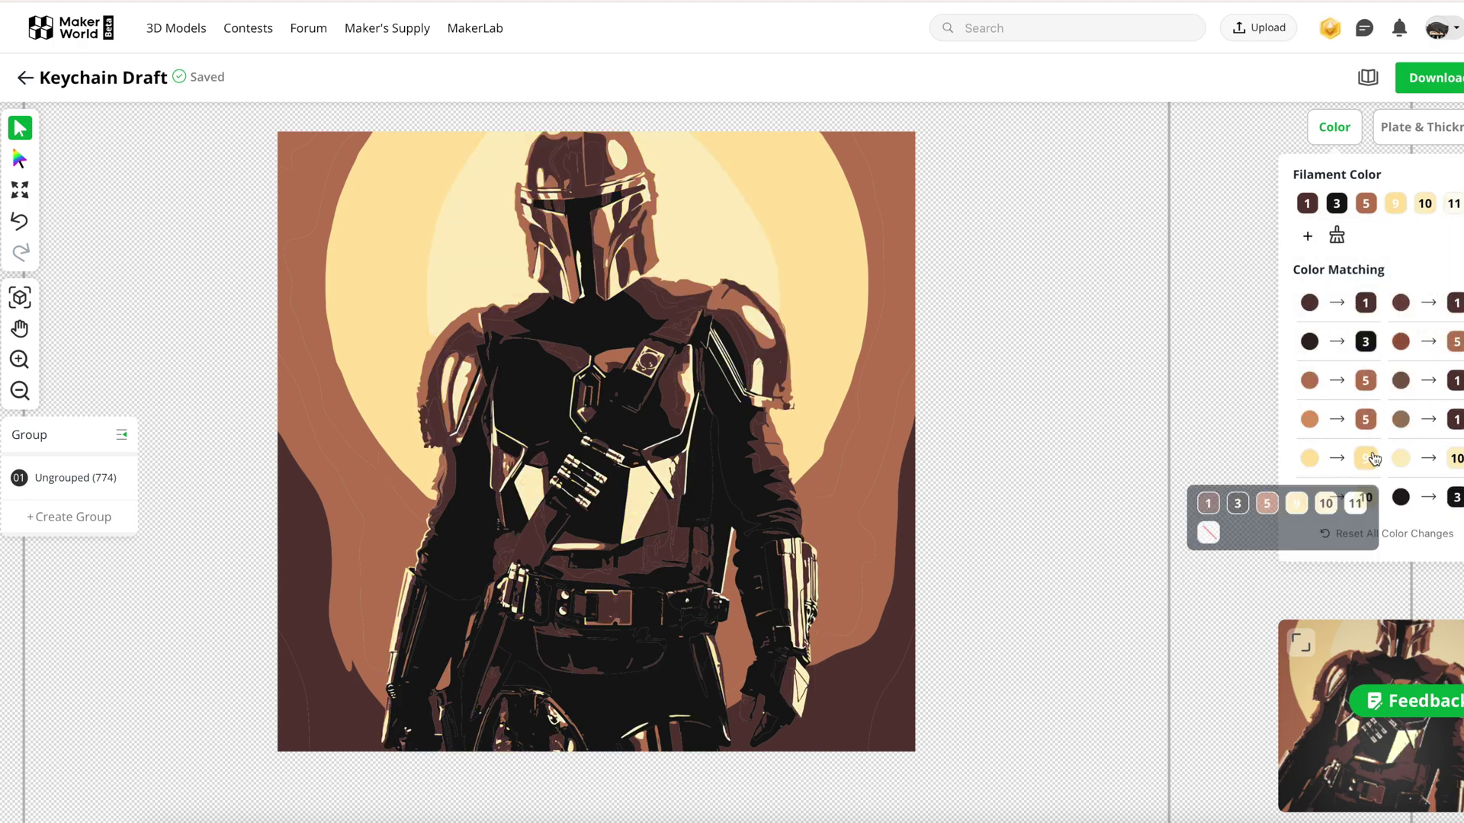
click(1325, 503)
- Change the keychain's plate style to Double-sided
click(1418, 127)
click(1331, 281)
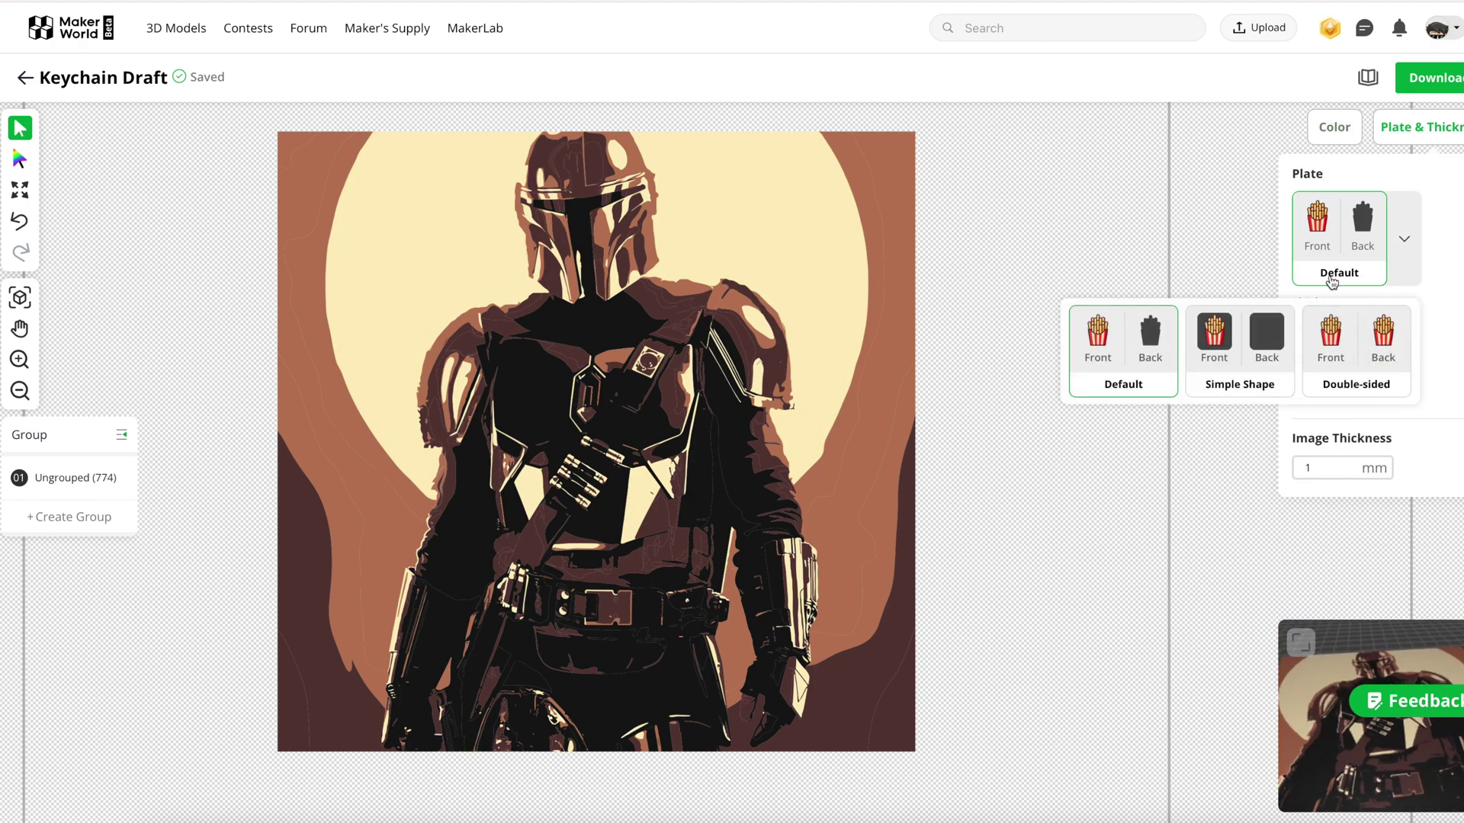
click(1364, 359)
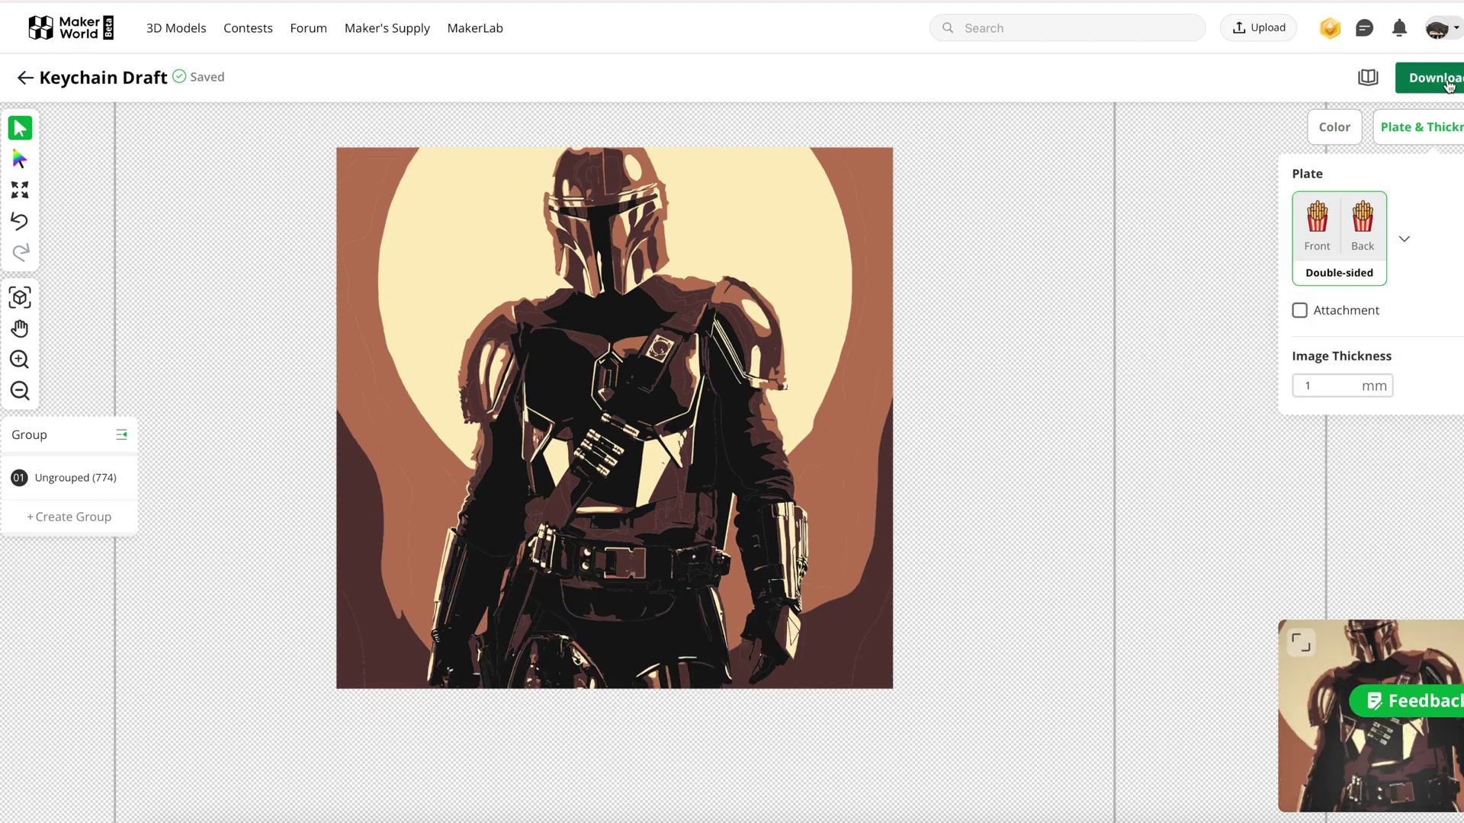
- Download the keychain as a 3MF with the customizable file included and the 0.4 mm nozzle selected
click(1448, 85)
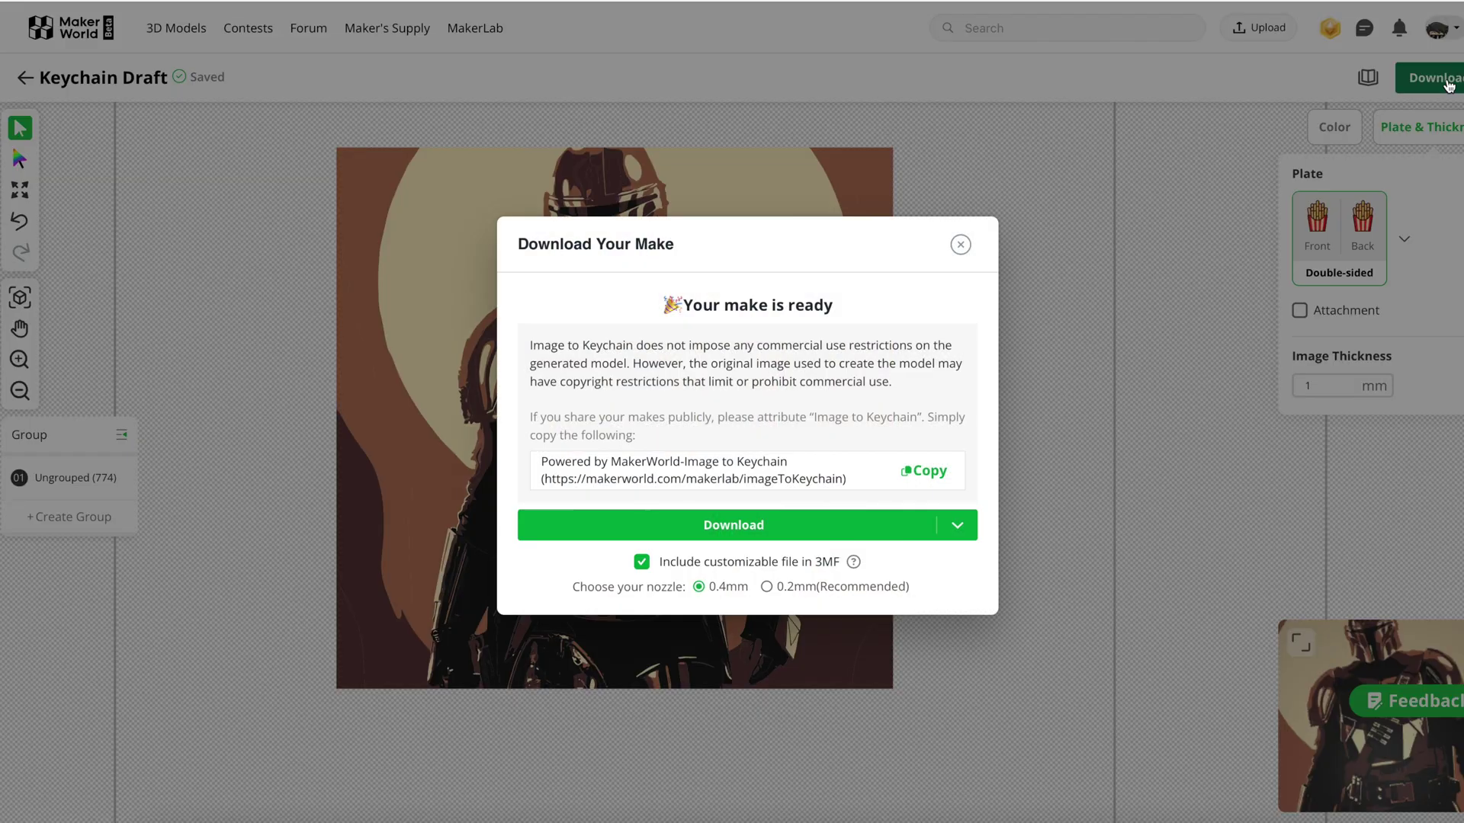
mouse_move(763, 537)
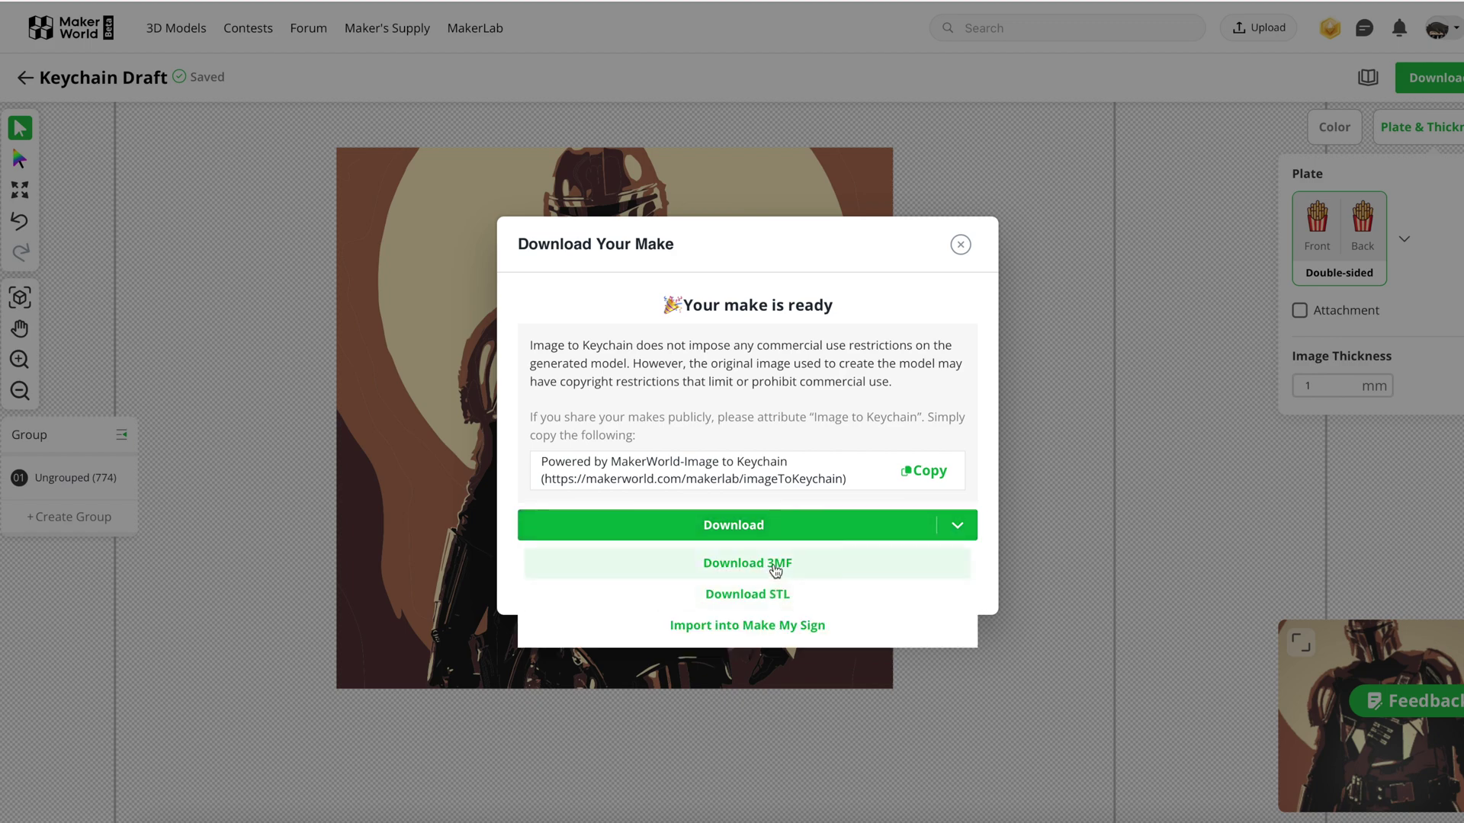
click(777, 564)
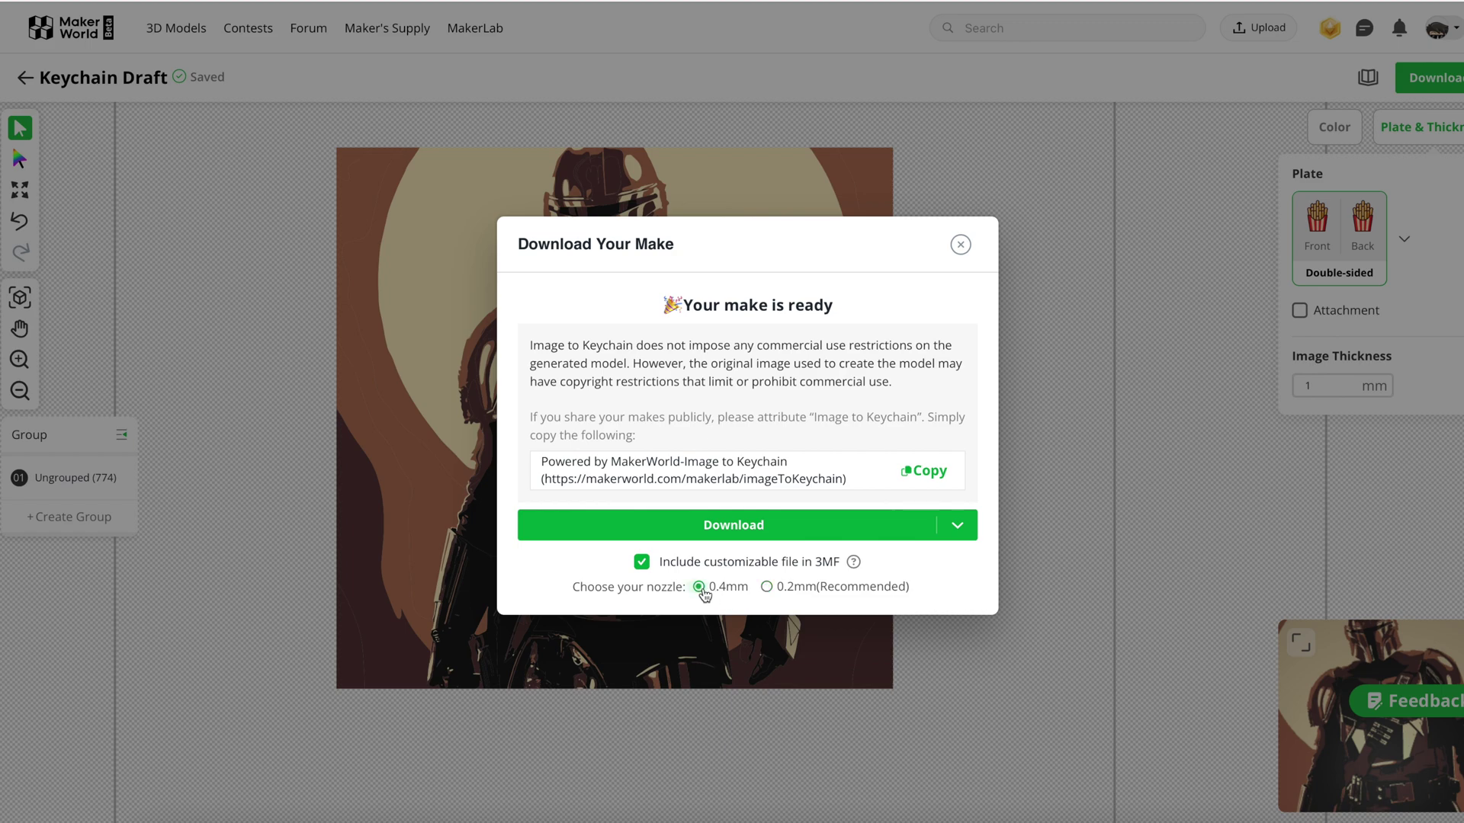
mouse_move(754, 530)
click(774, 563)
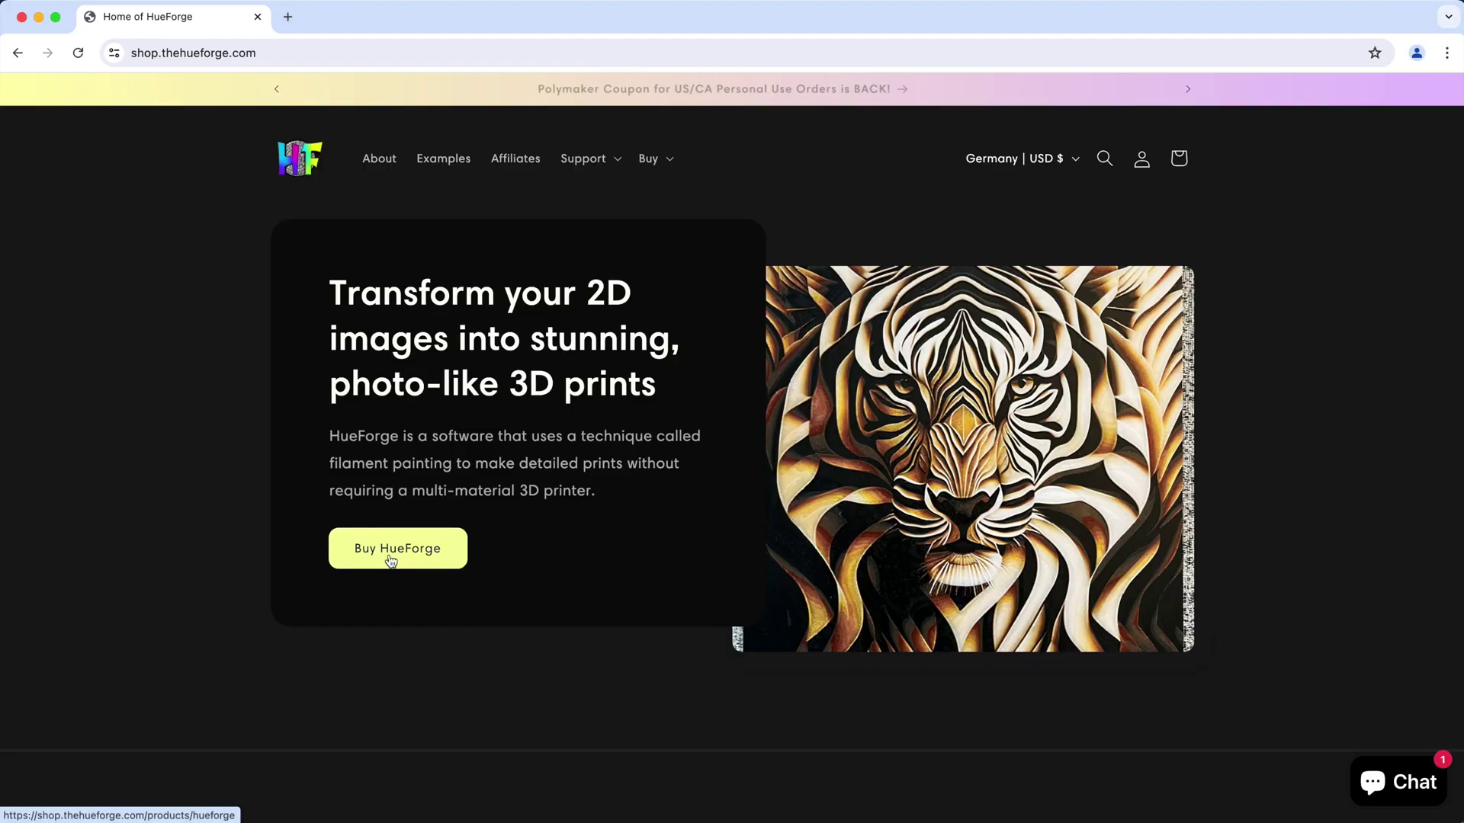
- Open the HueForge Software purchase page in the HueForge shop and review its license options and description
click(391, 561)
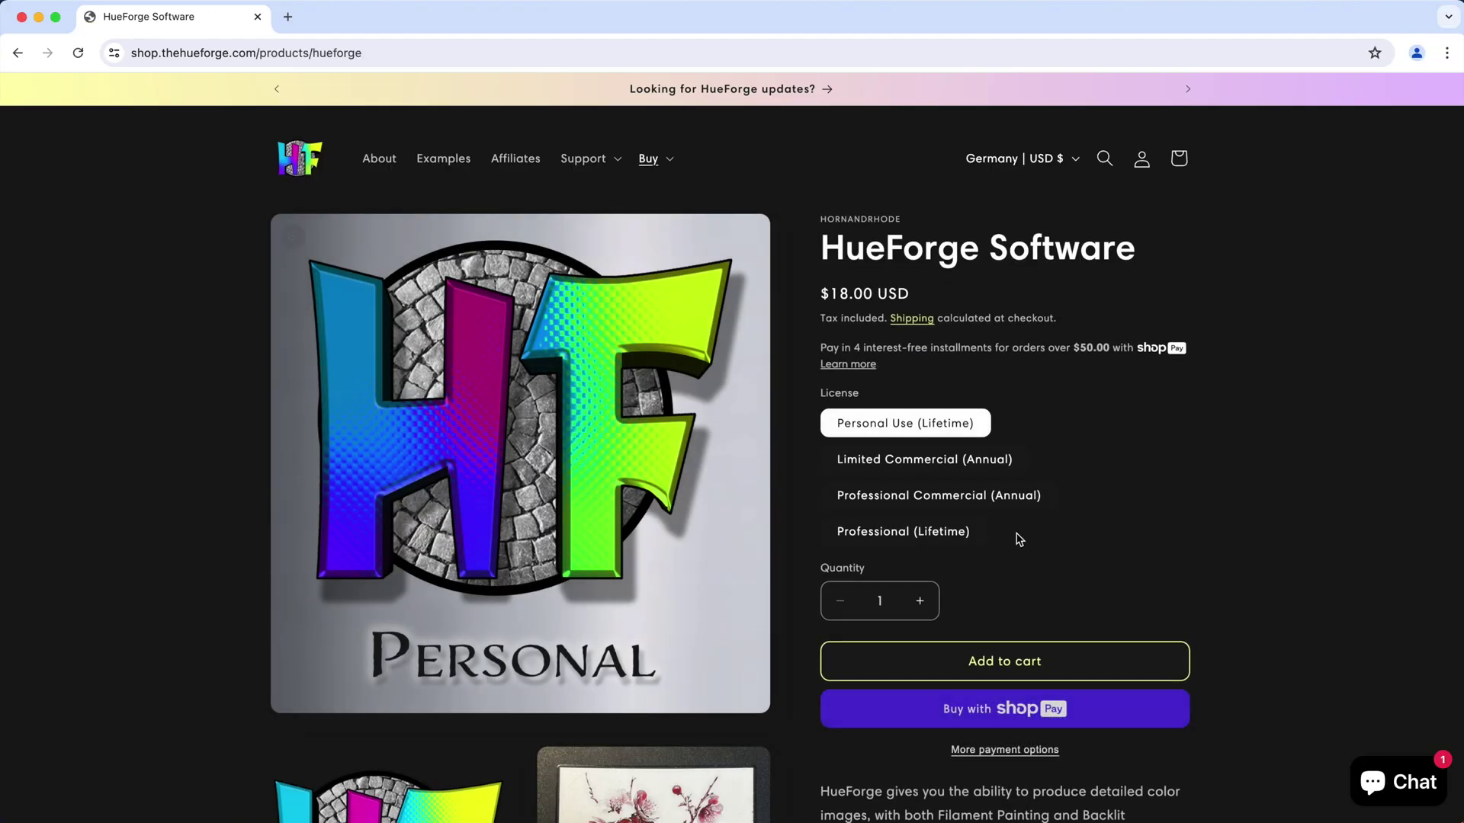
scroll(1105, 541, down, 8)
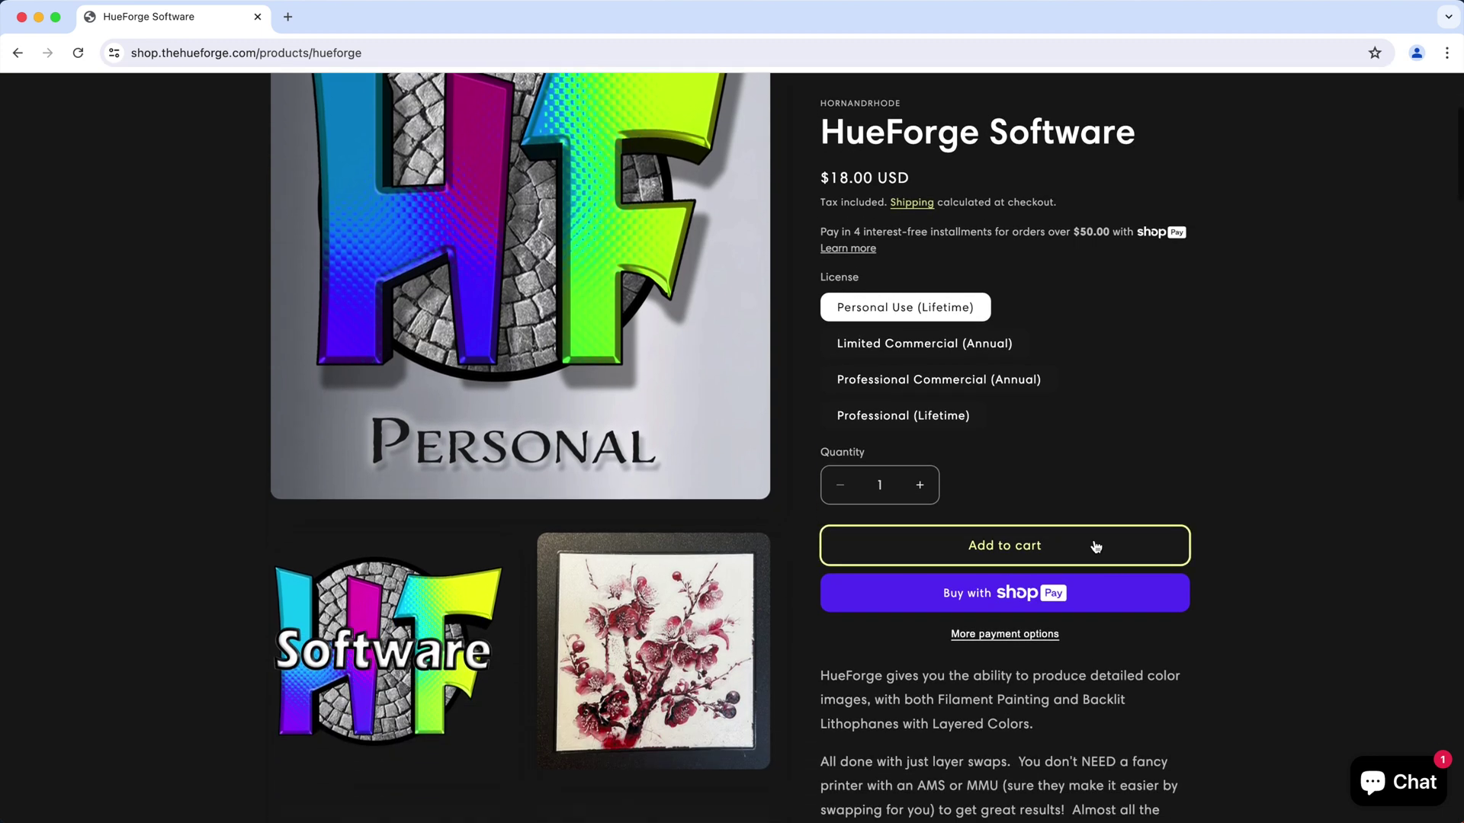
scroll(1096, 546, down, 5)
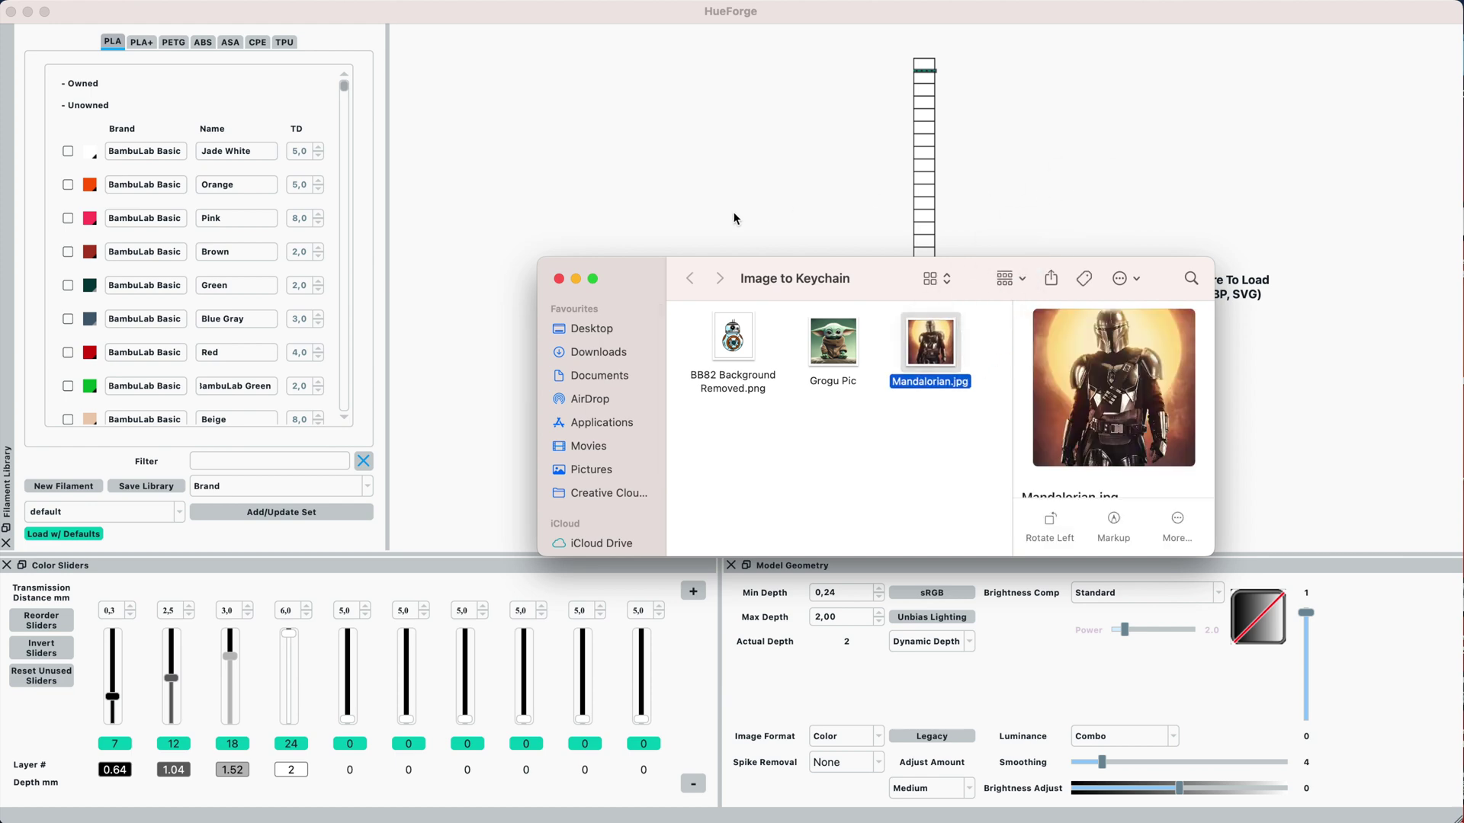
- Switch to HueForge, load Mandalorian.jpg as the source image, and close the file browser window
click(560, 280)
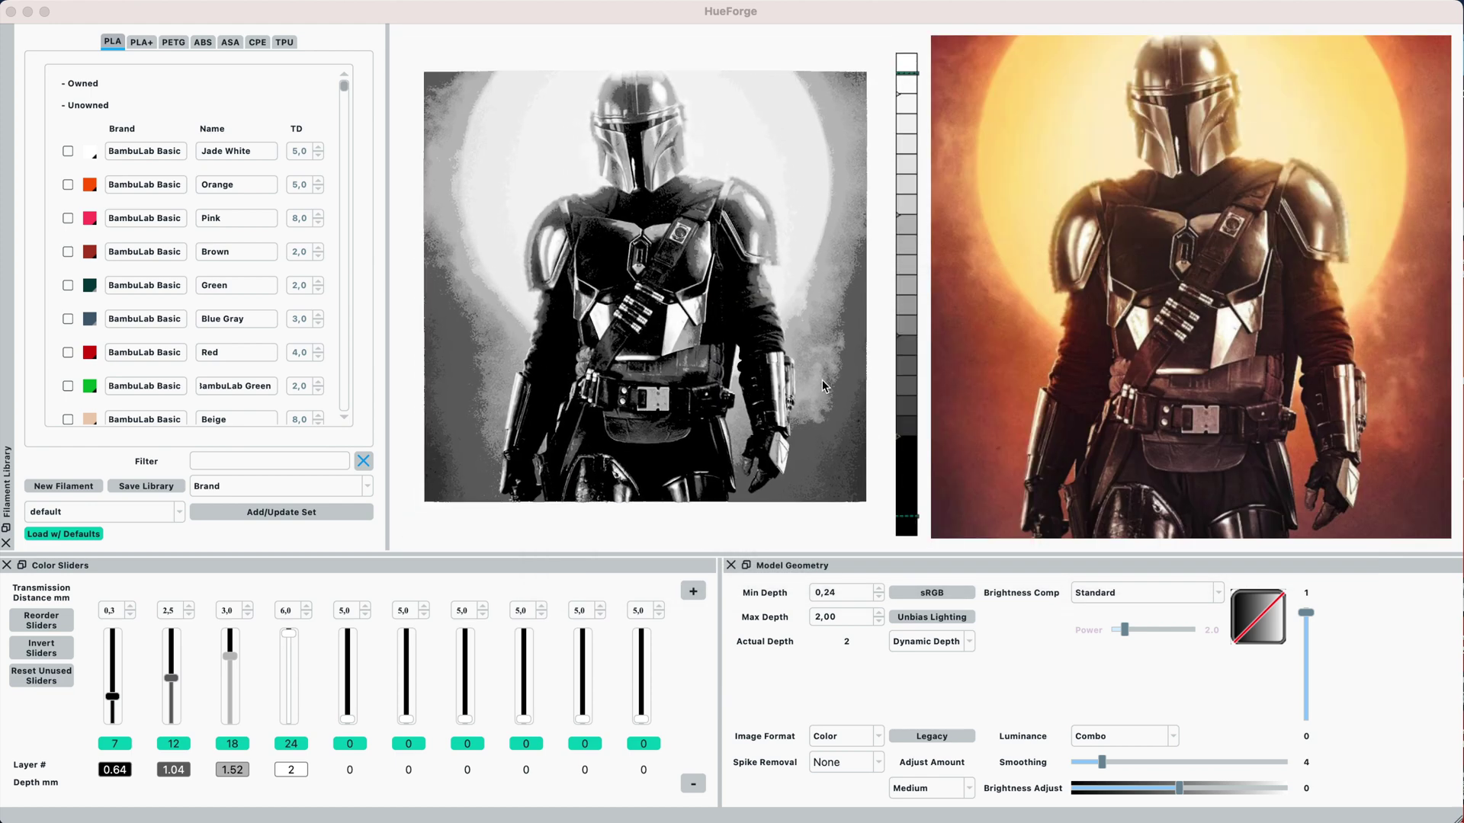